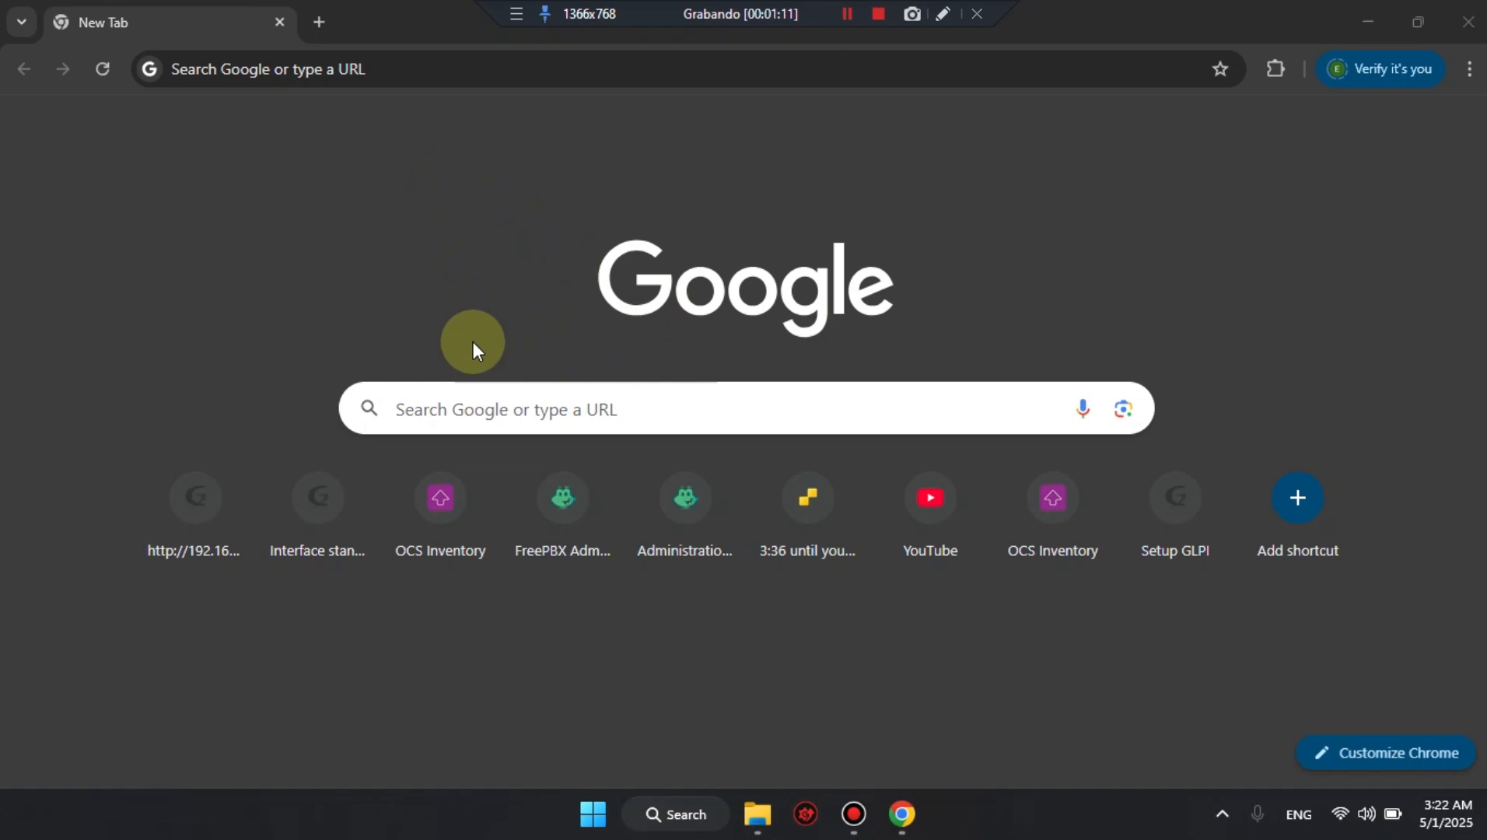
Search Google for freepbx, open the freepbx.org site and go to its Download page.
{"action": "left_click", "coordinate": [375, 73]}
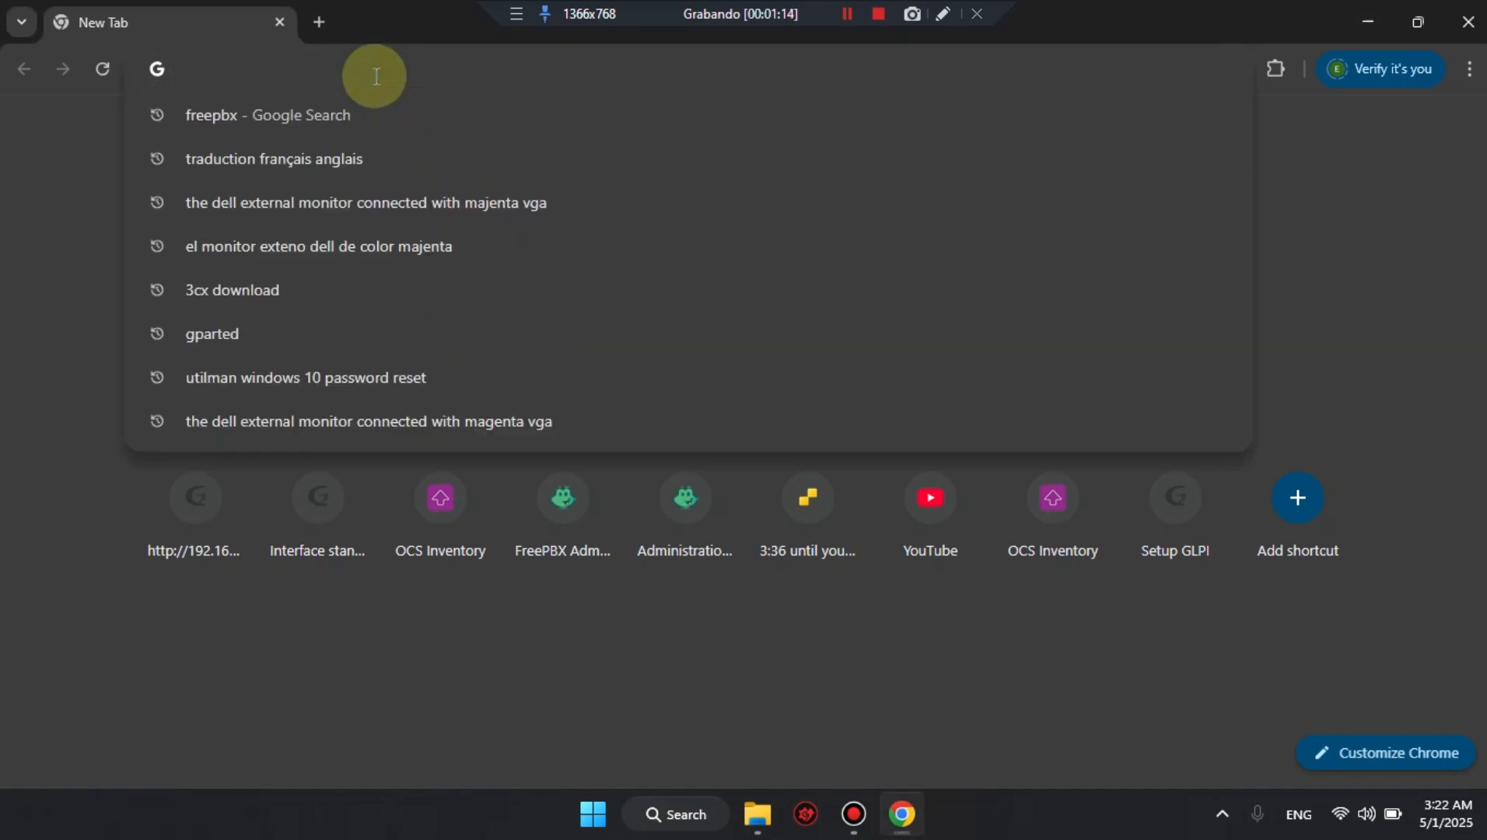
{"action": "type", "text": "fr"}
{"action": "key", "text": "Return"}
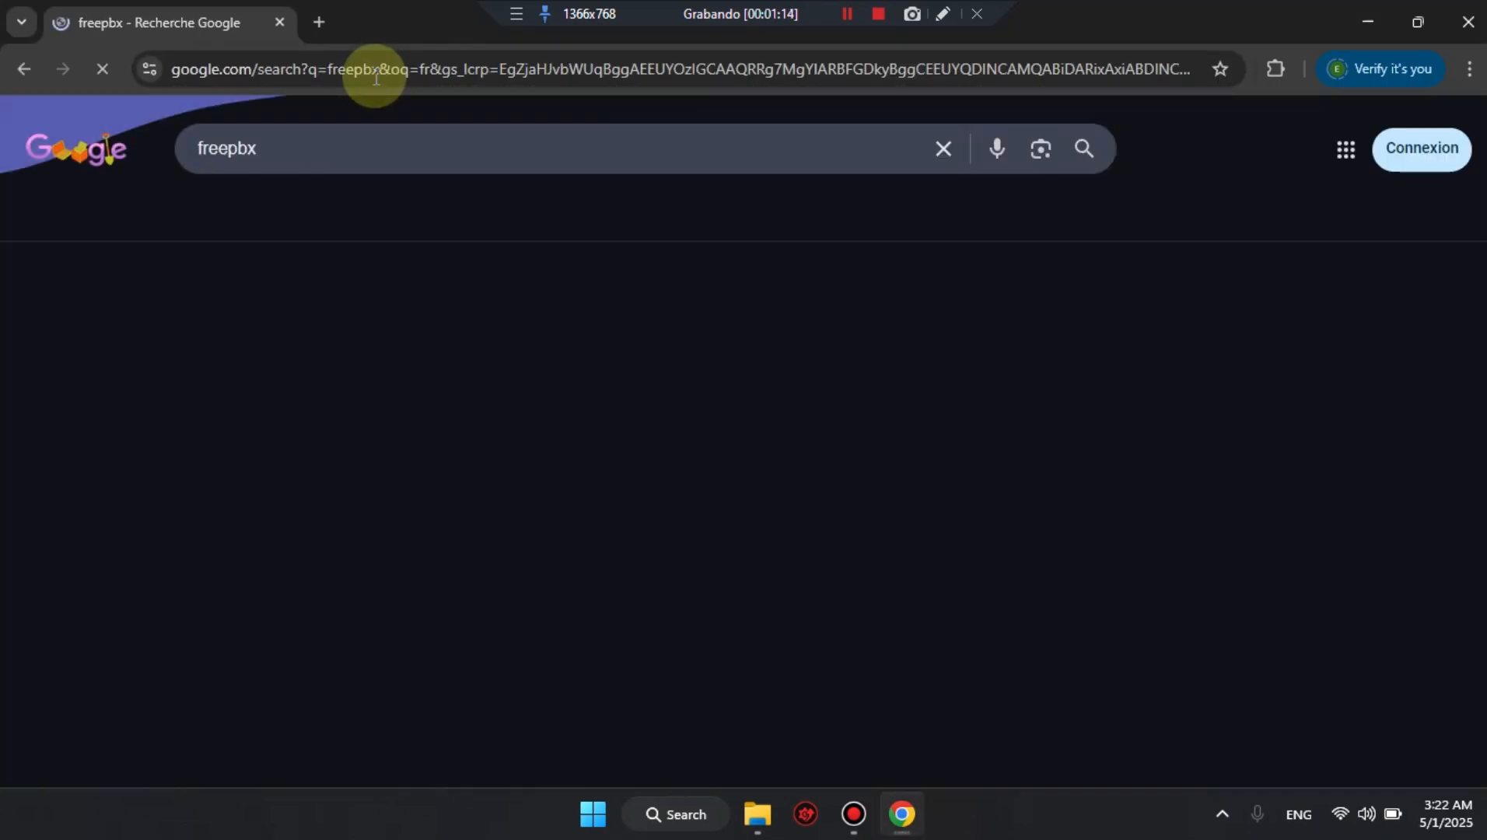
{"action": "left_click", "coordinate": [276, 348]}
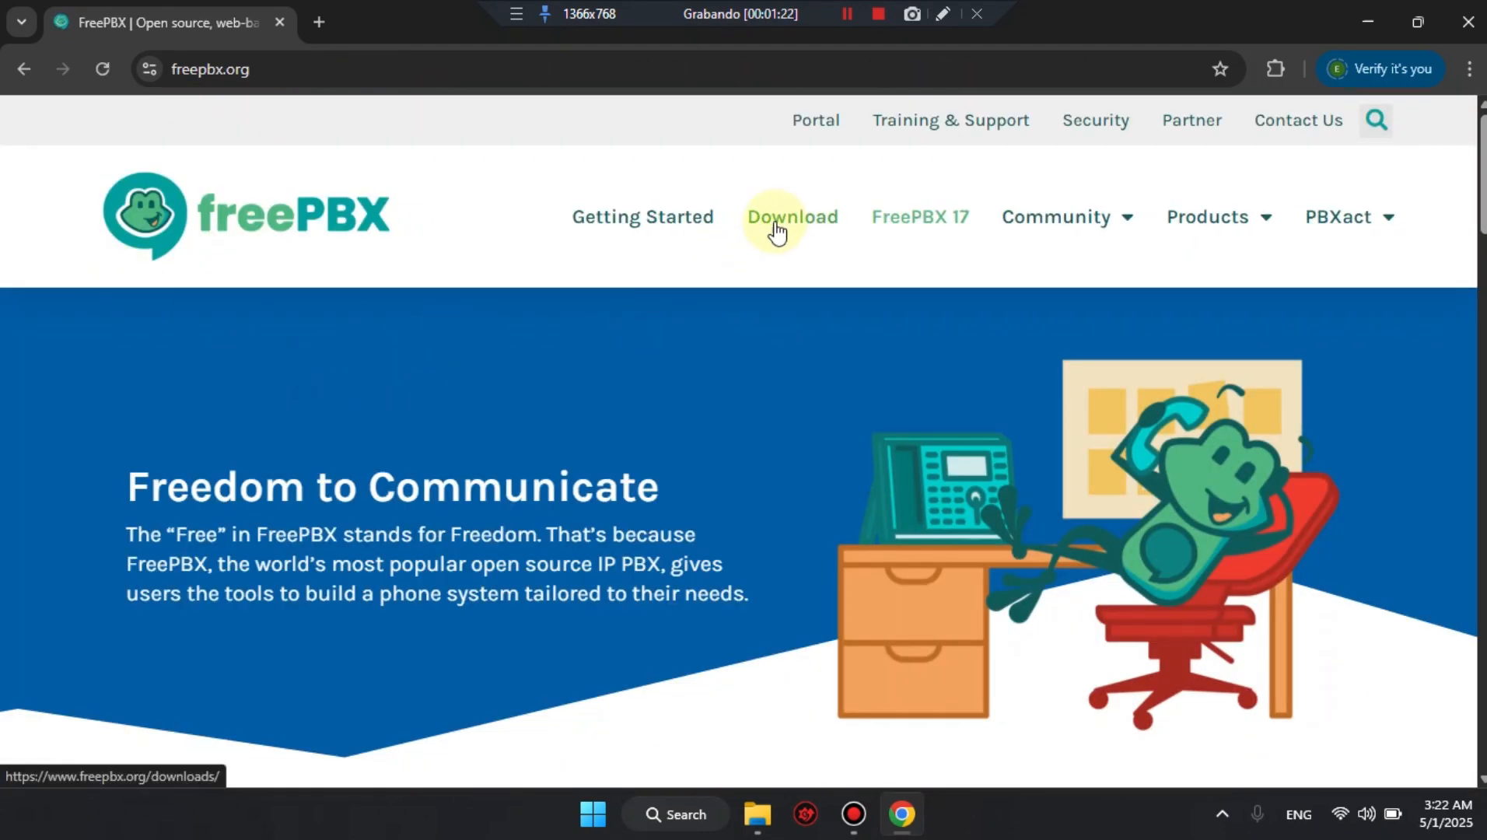
{"action": "left_click", "coordinate": [808, 227]}
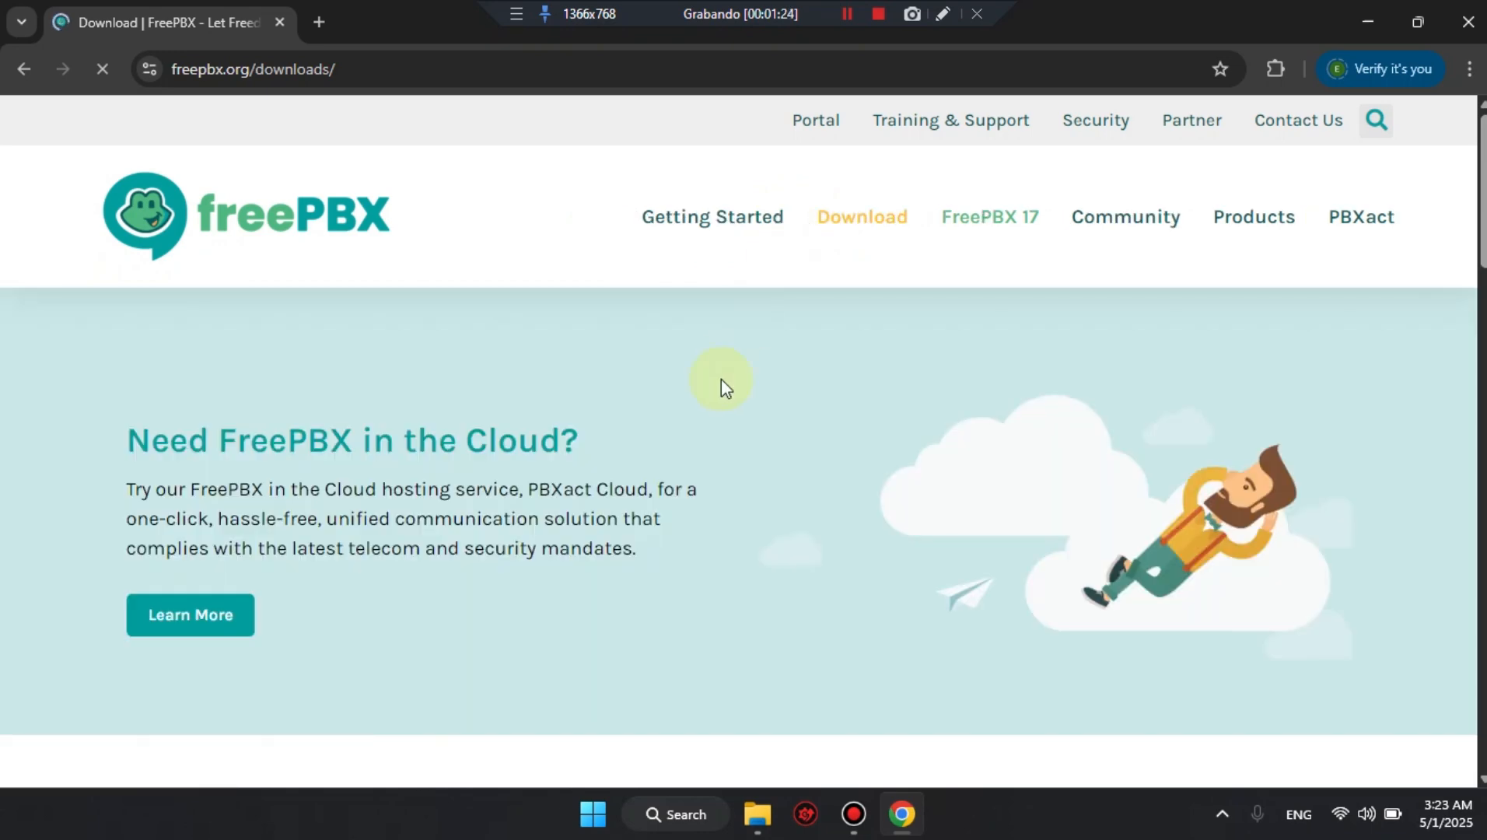
Expand the previous FreePBX versions on the Download page and review the 64-bit ISO downloads.
{"action": "scroll", "coordinate": [722, 380], "scroll_direction": "down", "scroll_amount": 6}
{"action": "scroll", "coordinate": [721, 378], "scroll_direction": "down", "scroll_amount": 2}
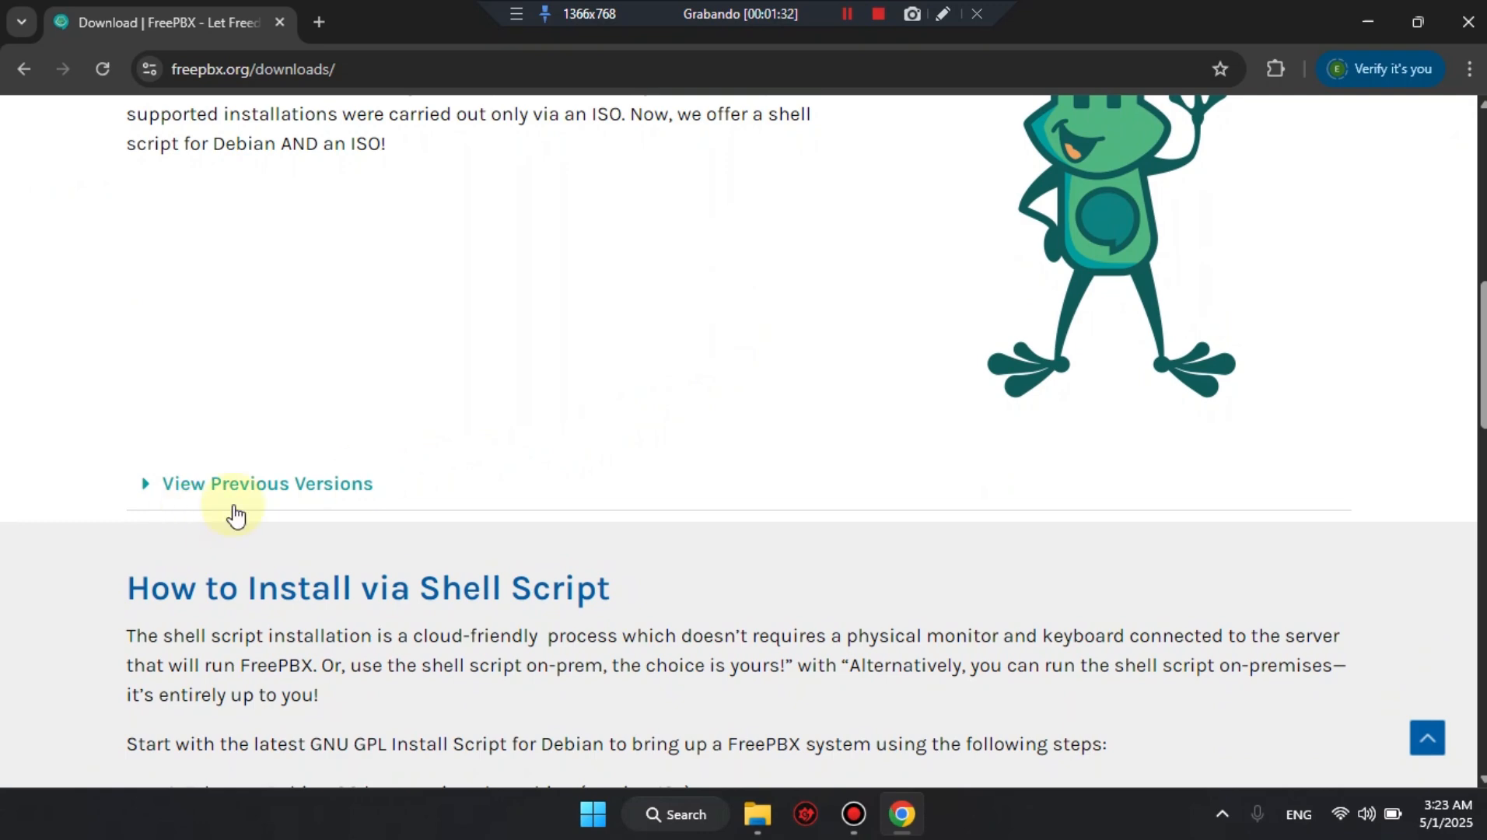
{"action": "left_click", "coordinate": [203, 494]}
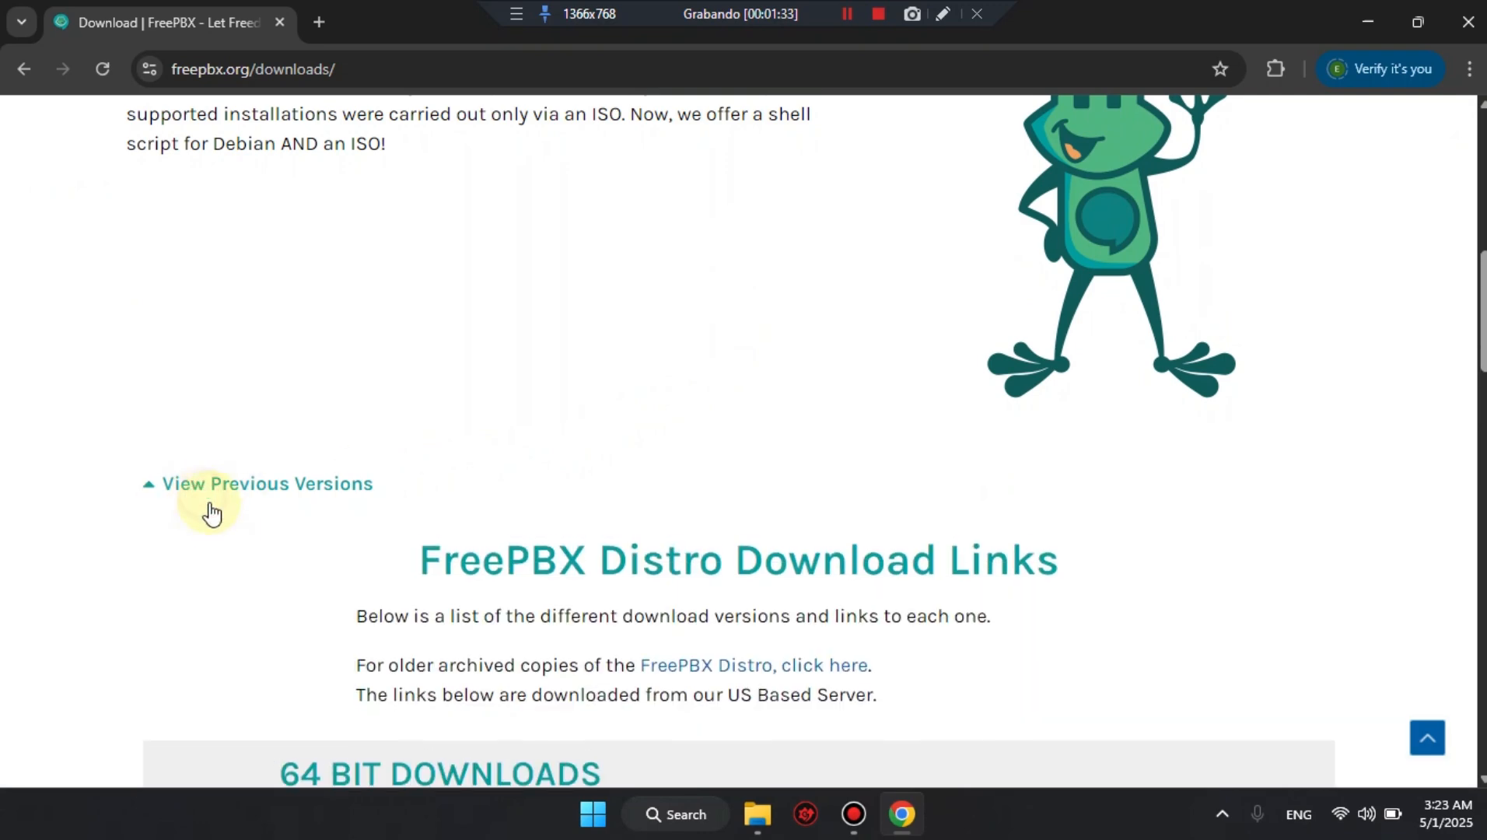
{"action": "scroll", "coordinate": [226, 534], "scroll_direction": "down", "scroll_amount": 8}
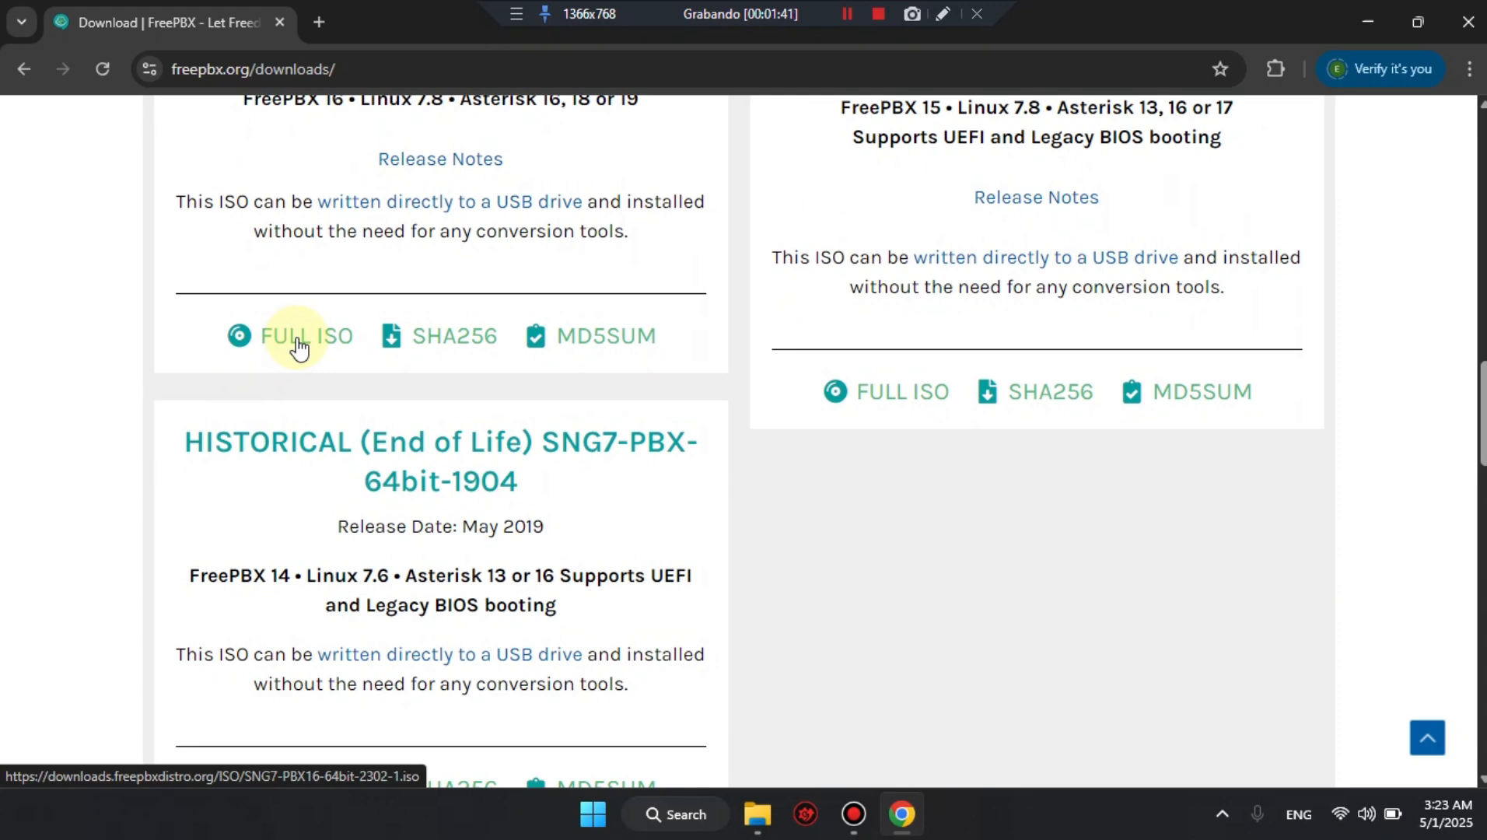
{"action": "scroll", "coordinate": [322, 400], "scroll_direction": "down", "scroll_amount": 3}
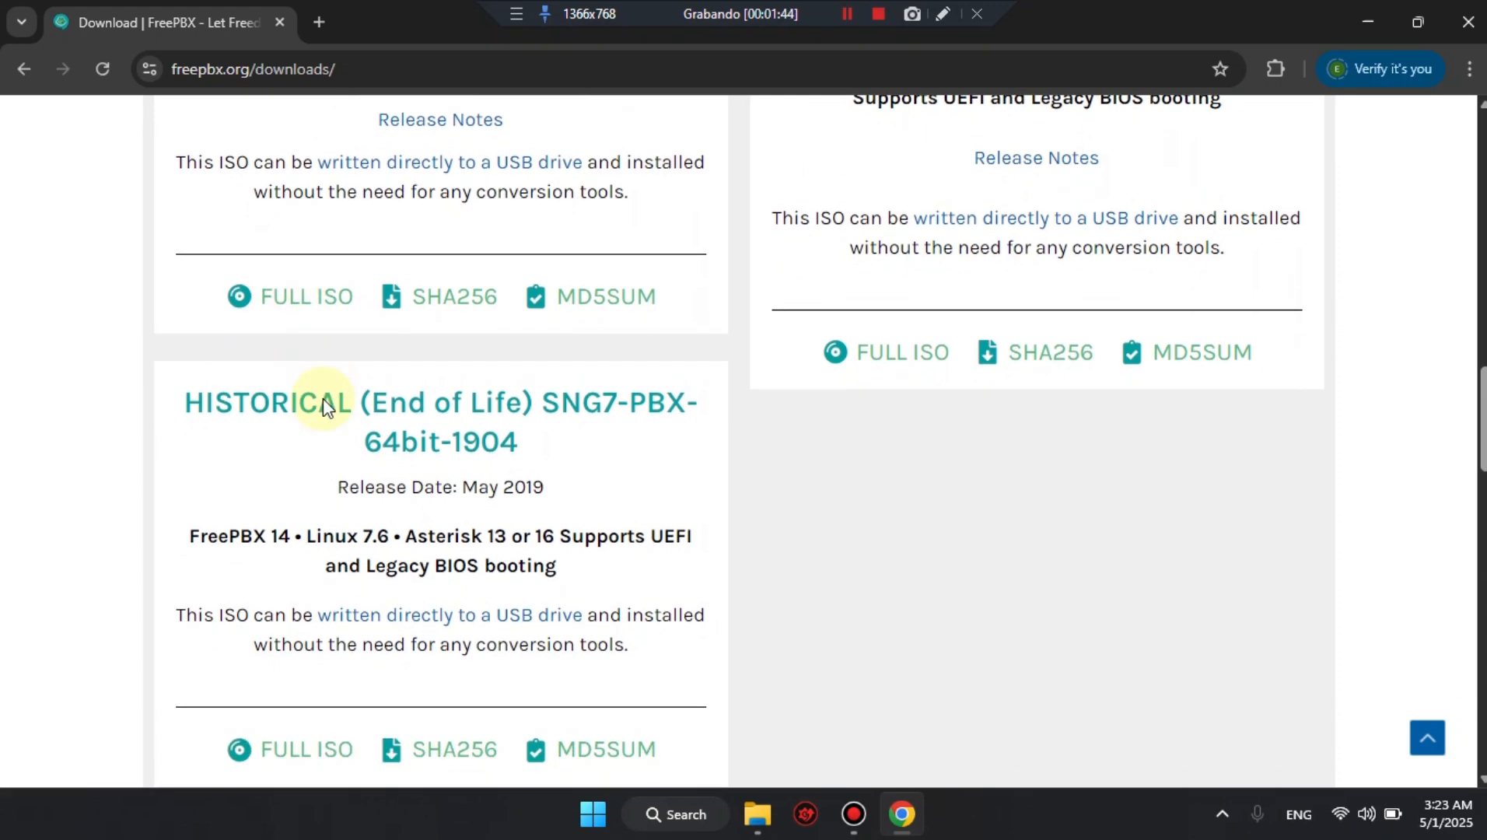
Open the Step By Step Debian Installation Guide linked in the shell script installation section.
{"action": "scroll", "coordinate": [323, 399], "scroll_direction": "down", "scroll_amount": 1}
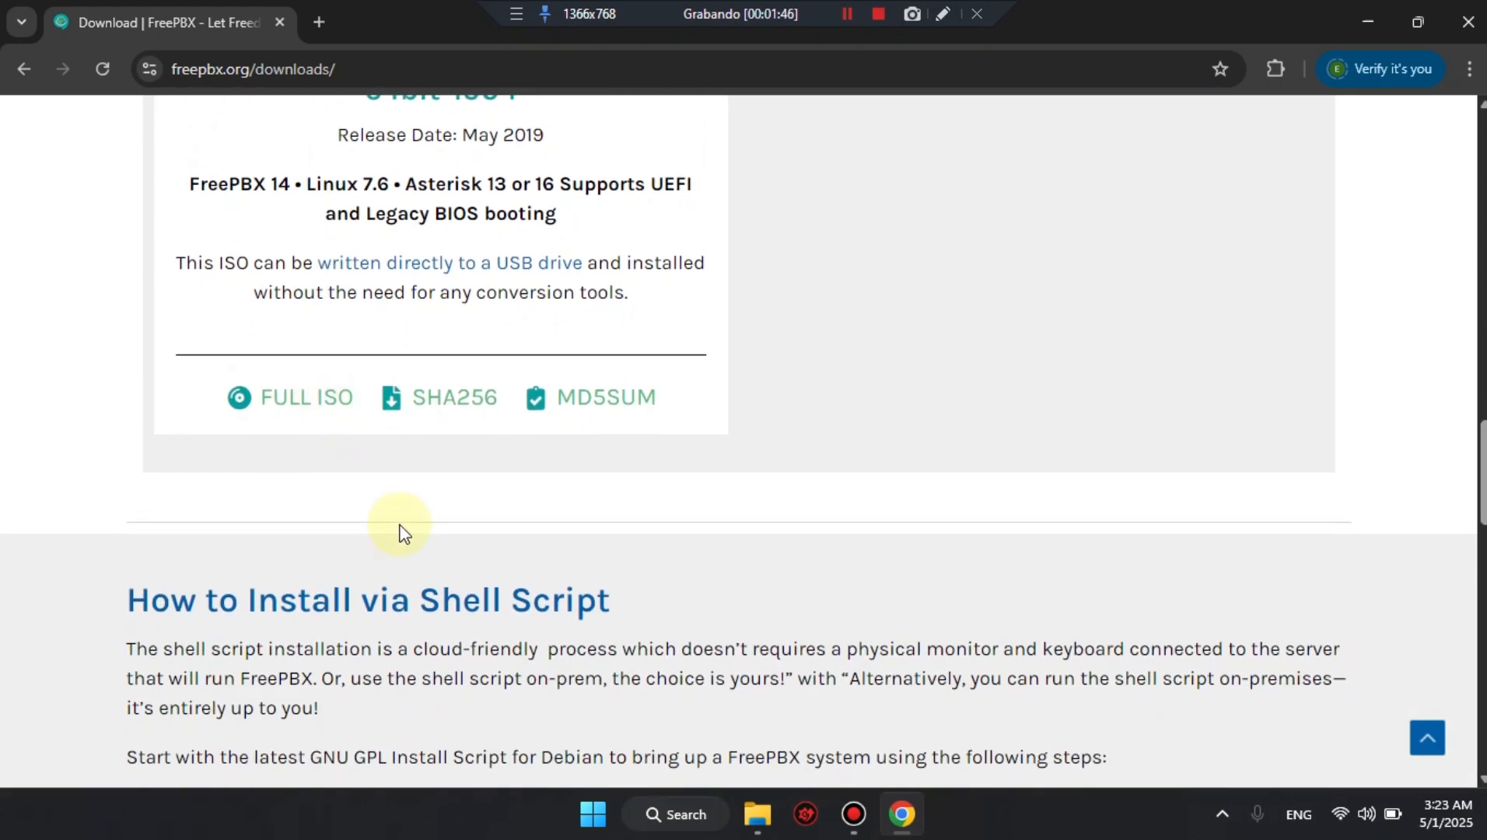
{"action": "scroll", "coordinate": [366, 521], "scroll_direction": "down", "scroll_amount": 3}
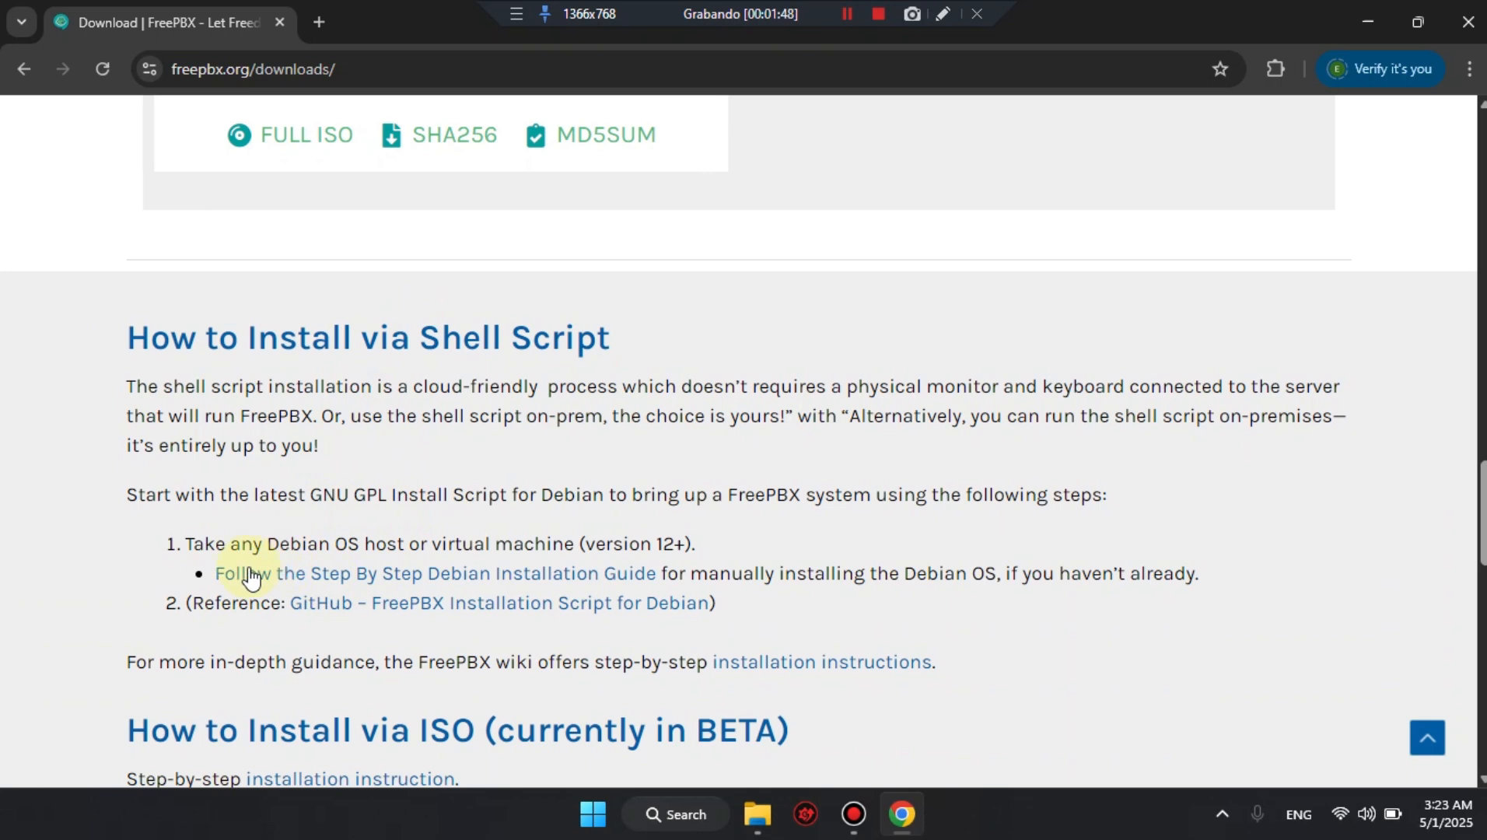
{"action": "left_click", "coordinate": [328, 578]}
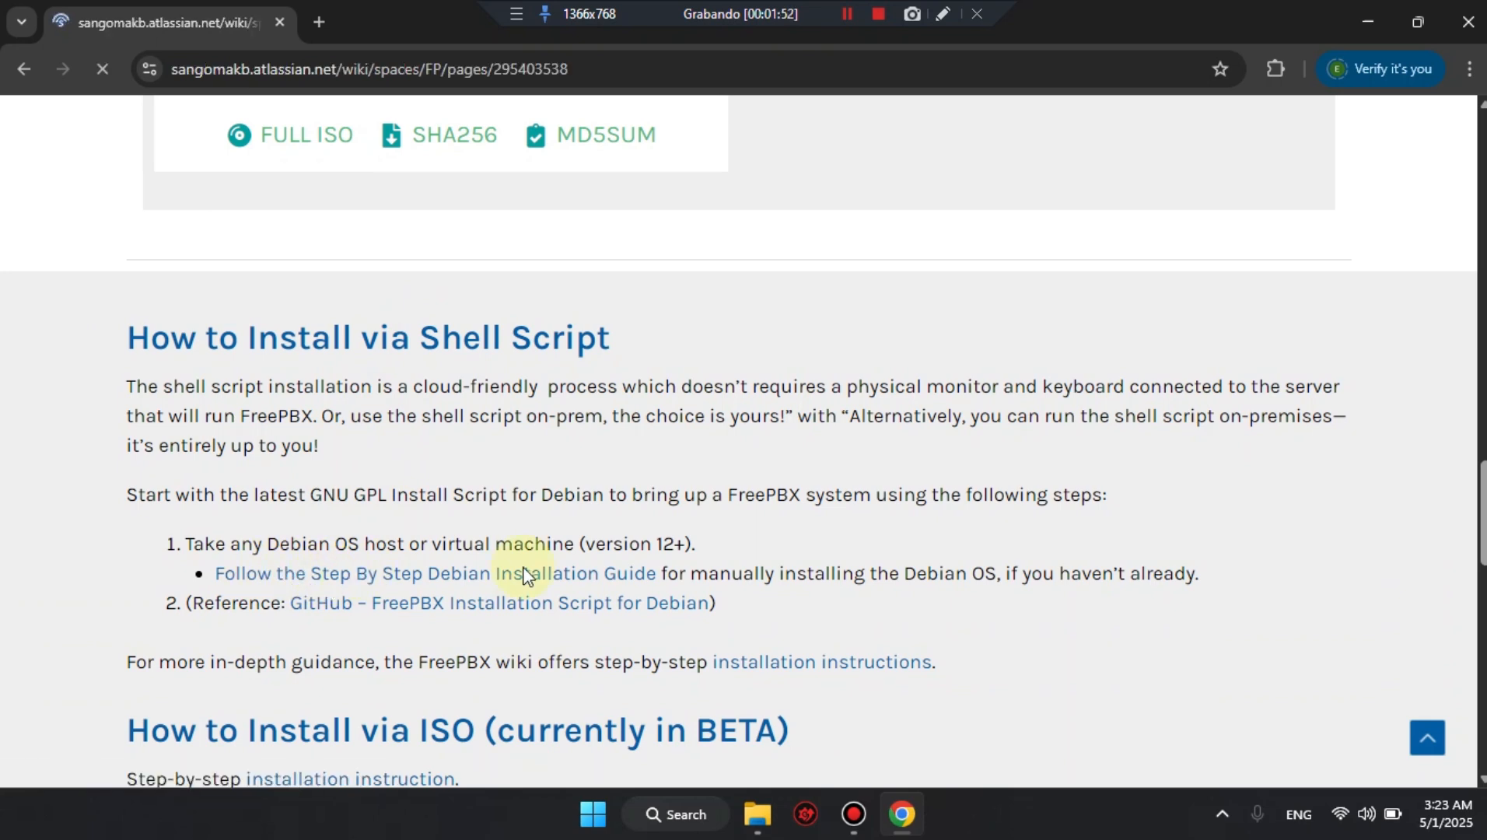
Find VMware Workstation Pro with the Windows search and launch it.
{"action": "key", "text": "super"}
{"action": "type", "text": "vm"}
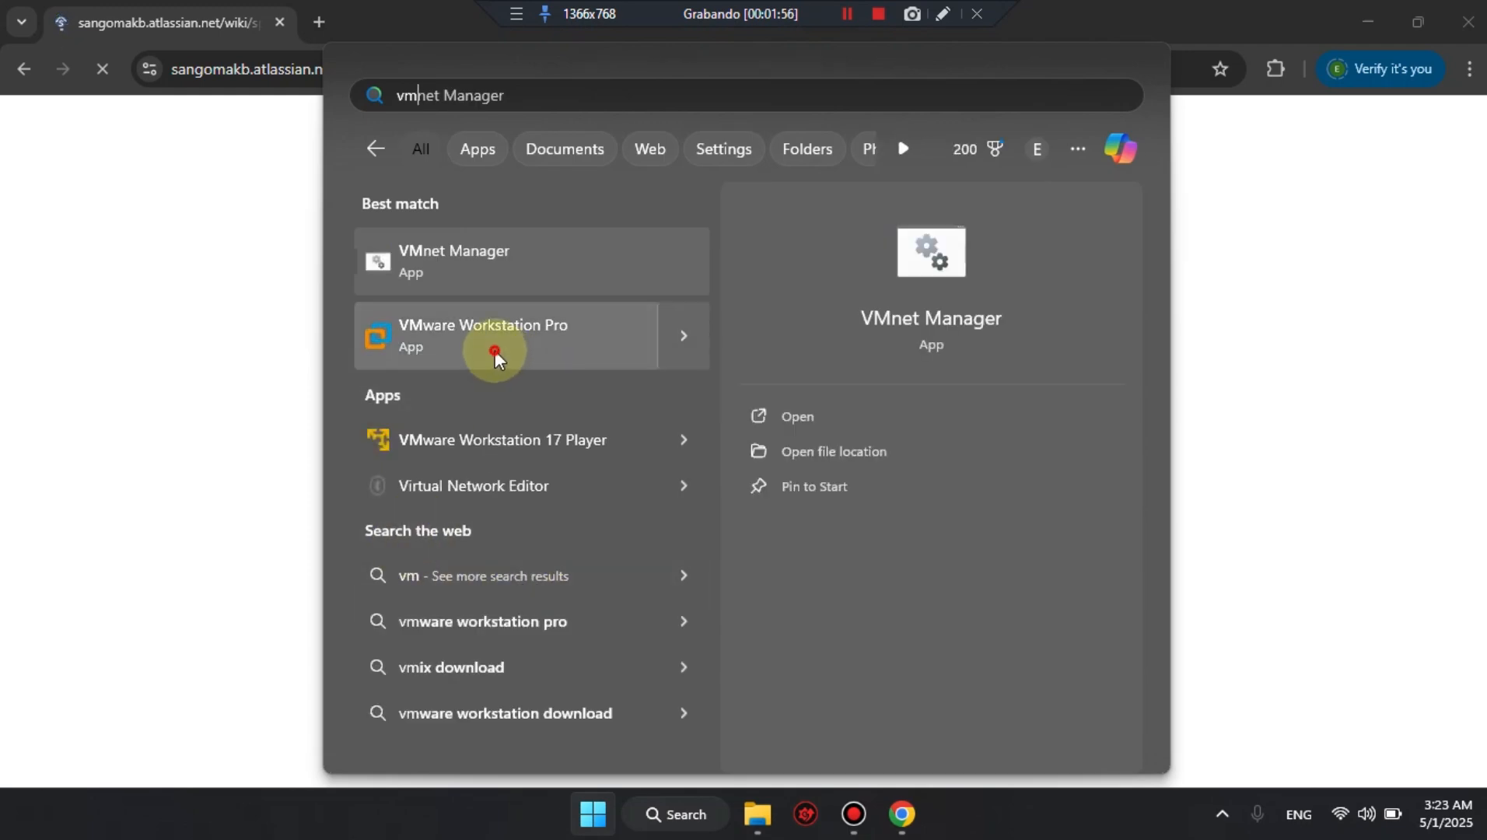
{"action": "key", "text": "Escape"}
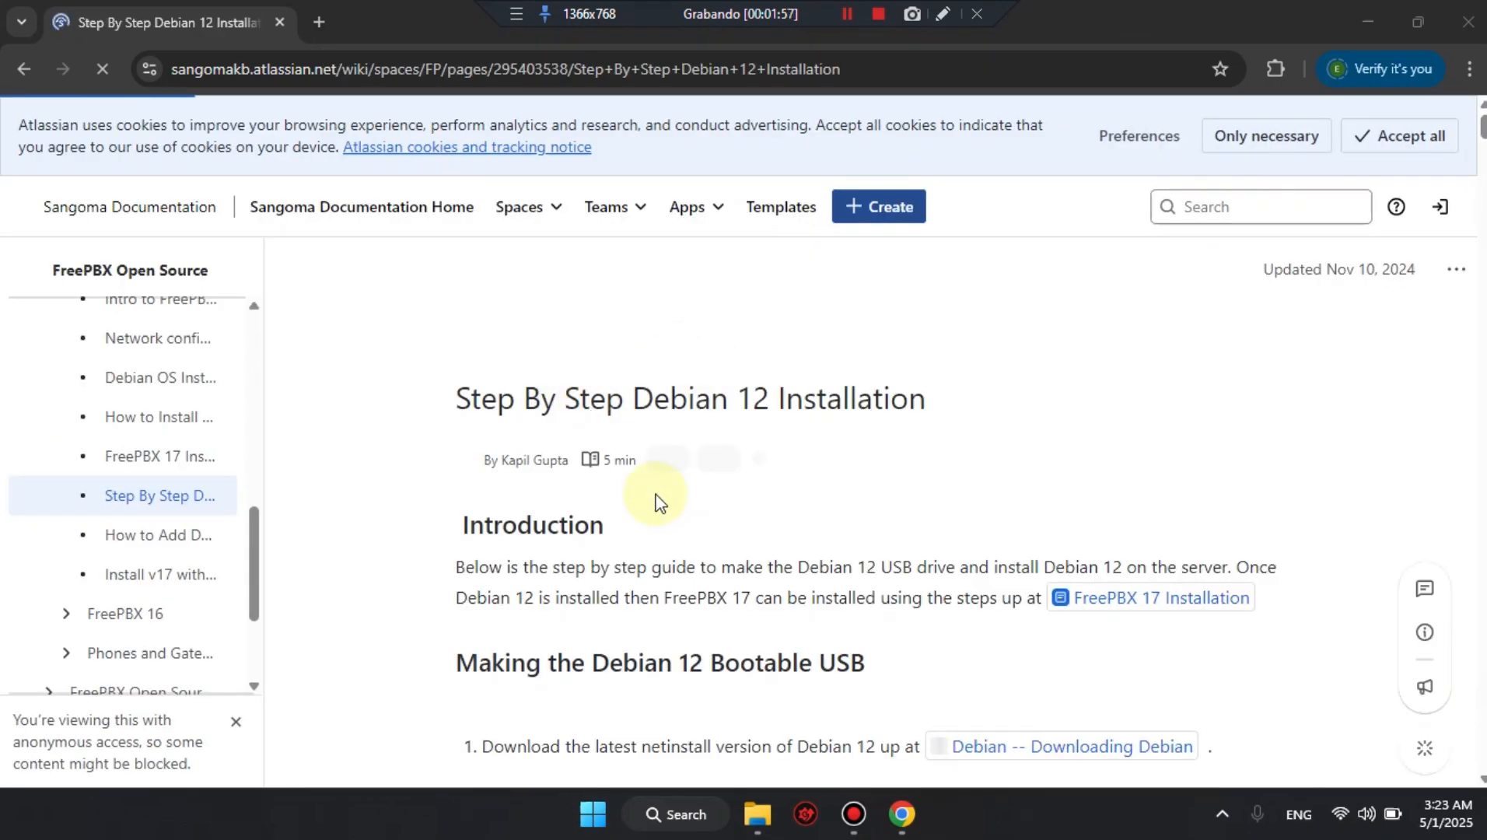
Look through the Step By Step Debian 12 Installation guide in the browser down to its final step.
{"action": "scroll", "coordinate": [654, 498], "scroll_direction": "down", "scroll_amount": 5}
{"action": "scroll", "coordinate": [655, 498], "scroll_direction": "down", "scroll_amount": 12}
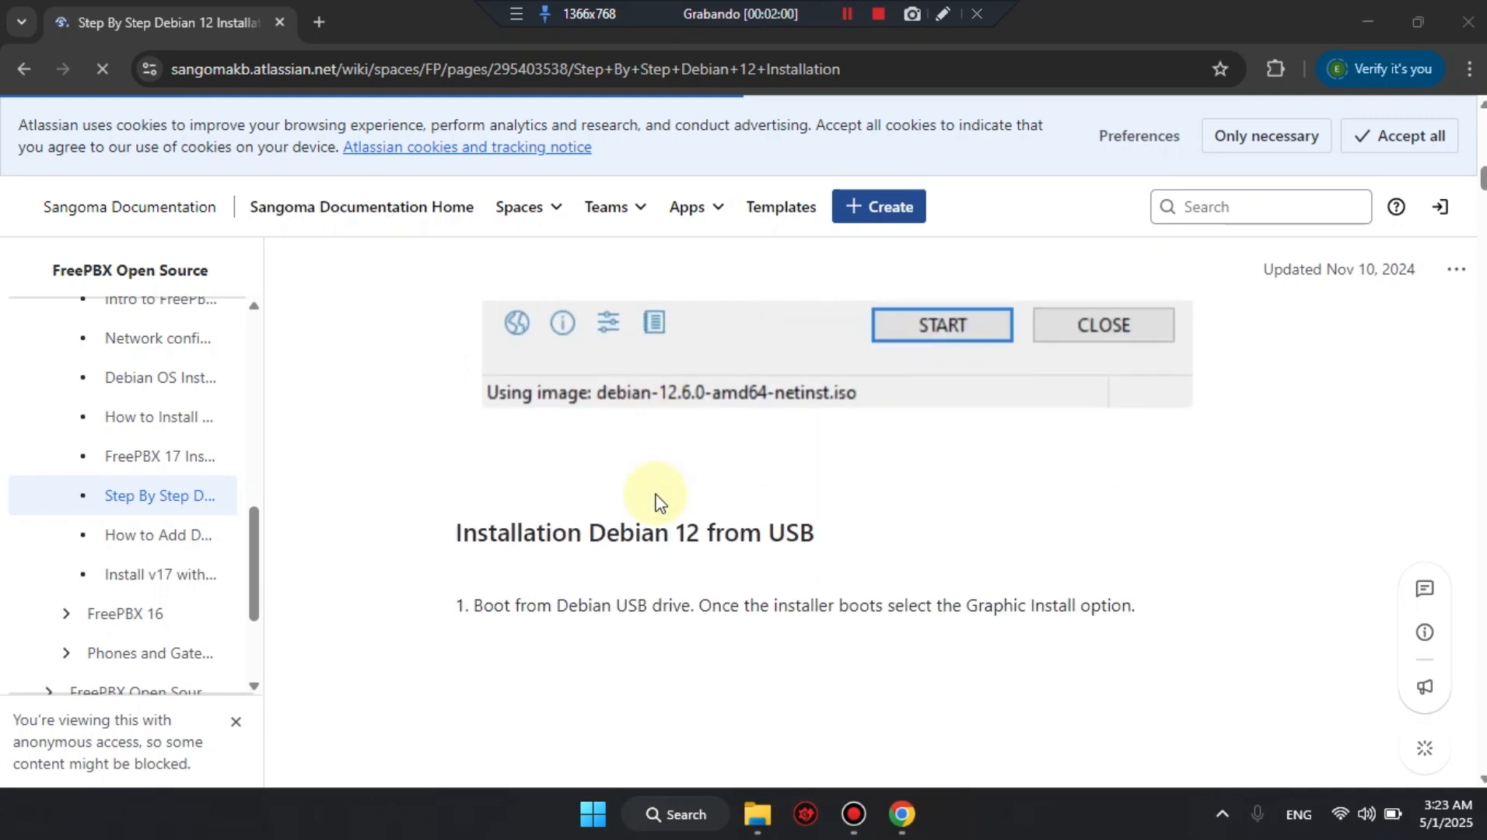
{"action": "scroll", "coordinate": [655, 492], "scroll_direction": "down", "scroll_amount": 10}
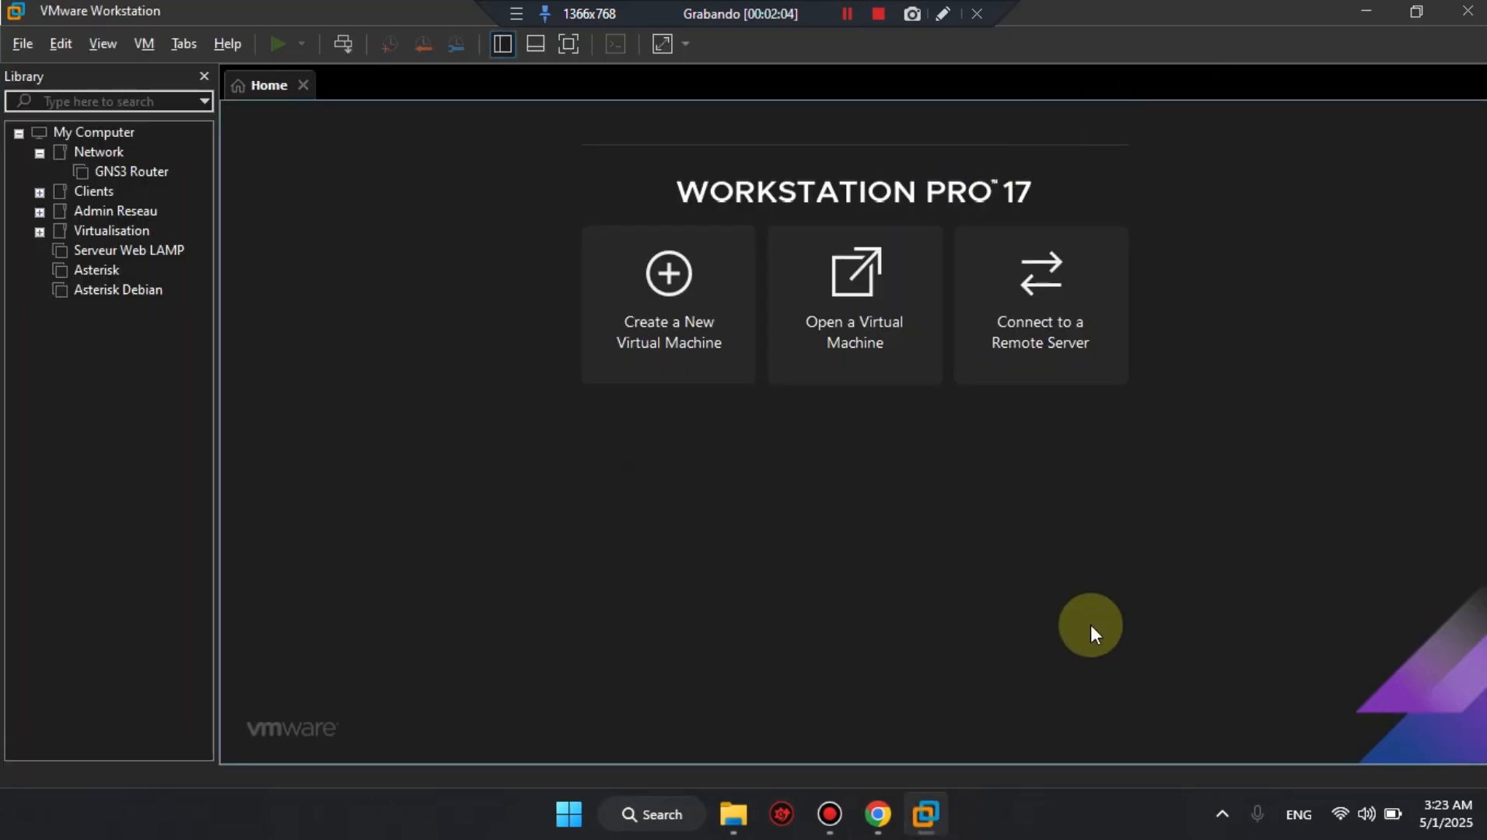
{"action": "left_click", "coordinate": [870, 822]}
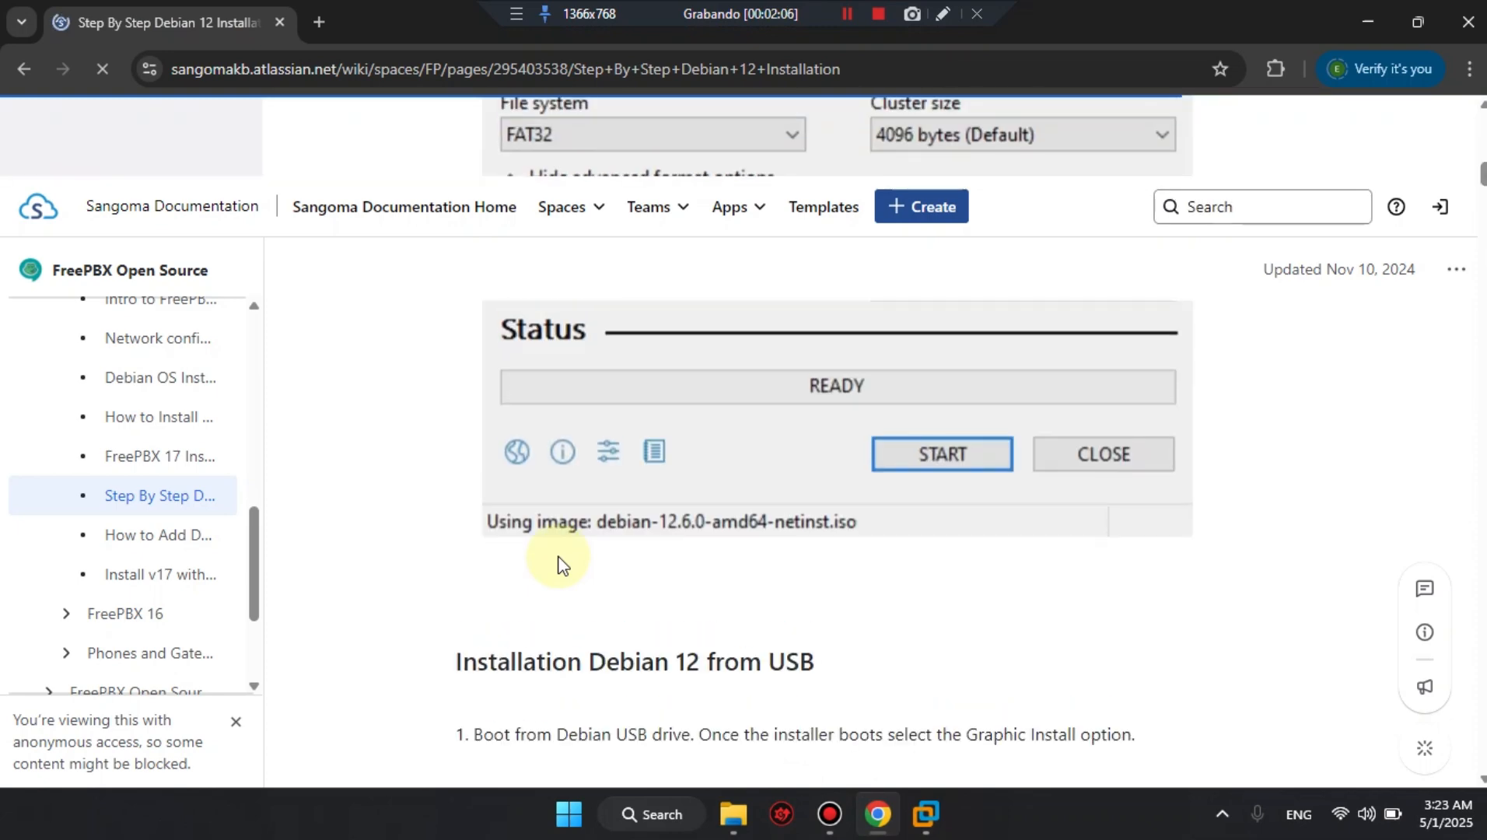
{"action": "scroll", "coordinate": [558, 555], "scroll_direction": "down", "scroll_amount": 20}
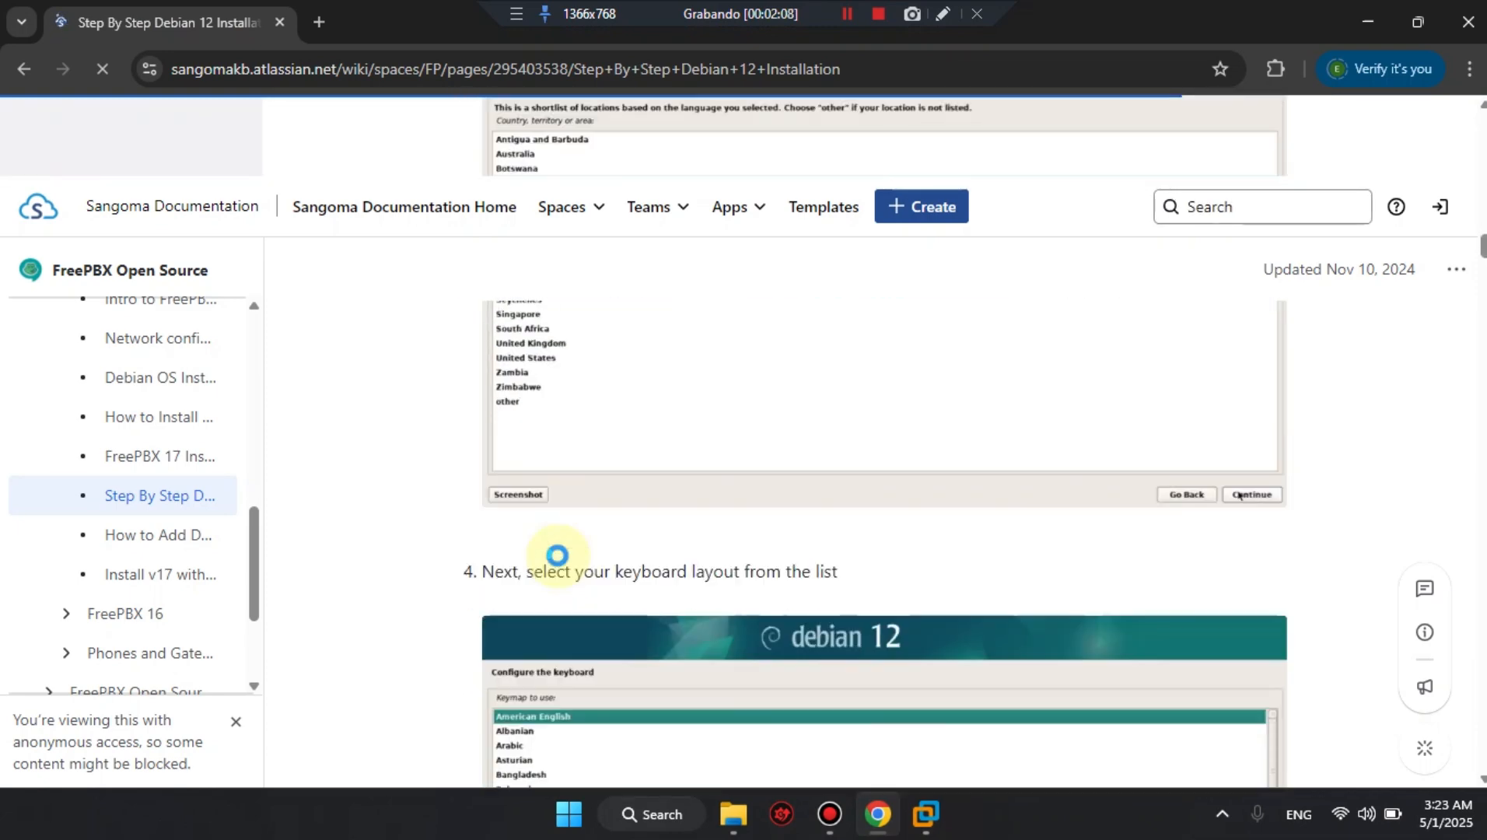
{"action": "scroll", "coordinate": [558, 555], "scroll_direction": "down", "scroll_amount": 20}
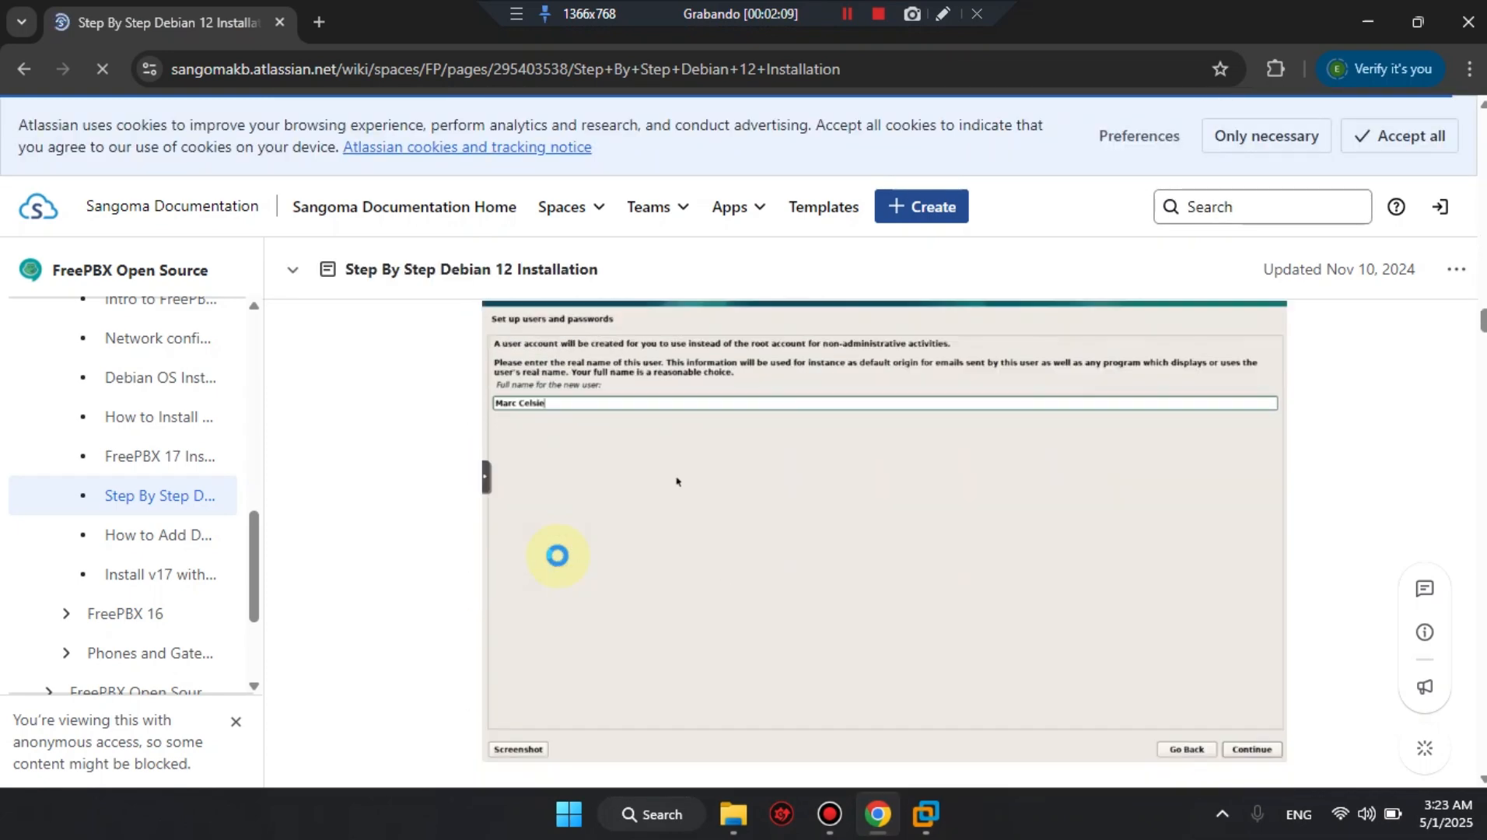
{"action": "scroll", "coordinate": [557, 555], "scroll_direction": "down", "scroll_amount": 20}
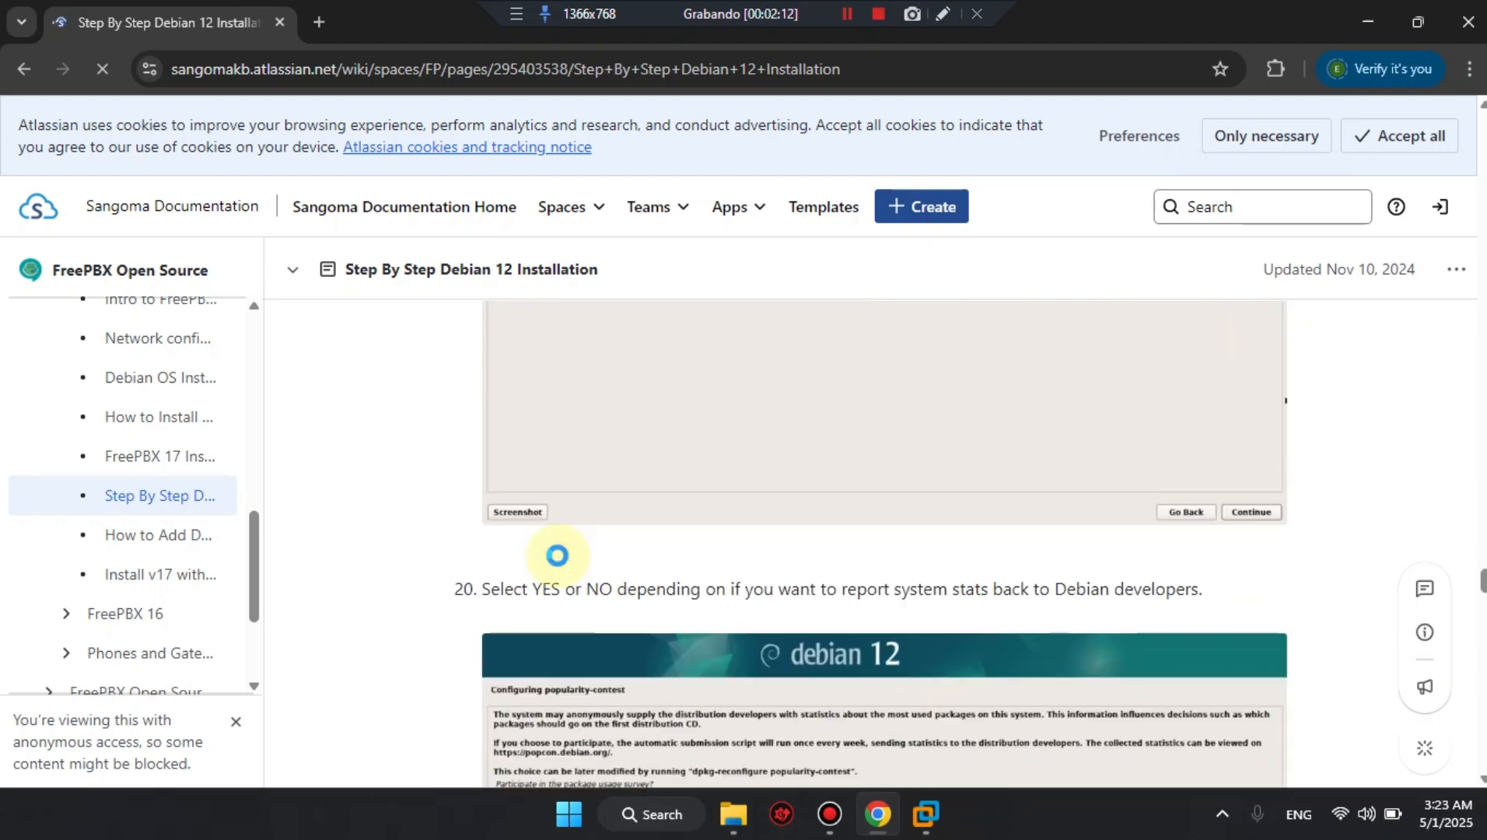
{"action": "scroll", "coordinate": [558, 556], "scroll_direction": "down", "scroll_amount": 20}
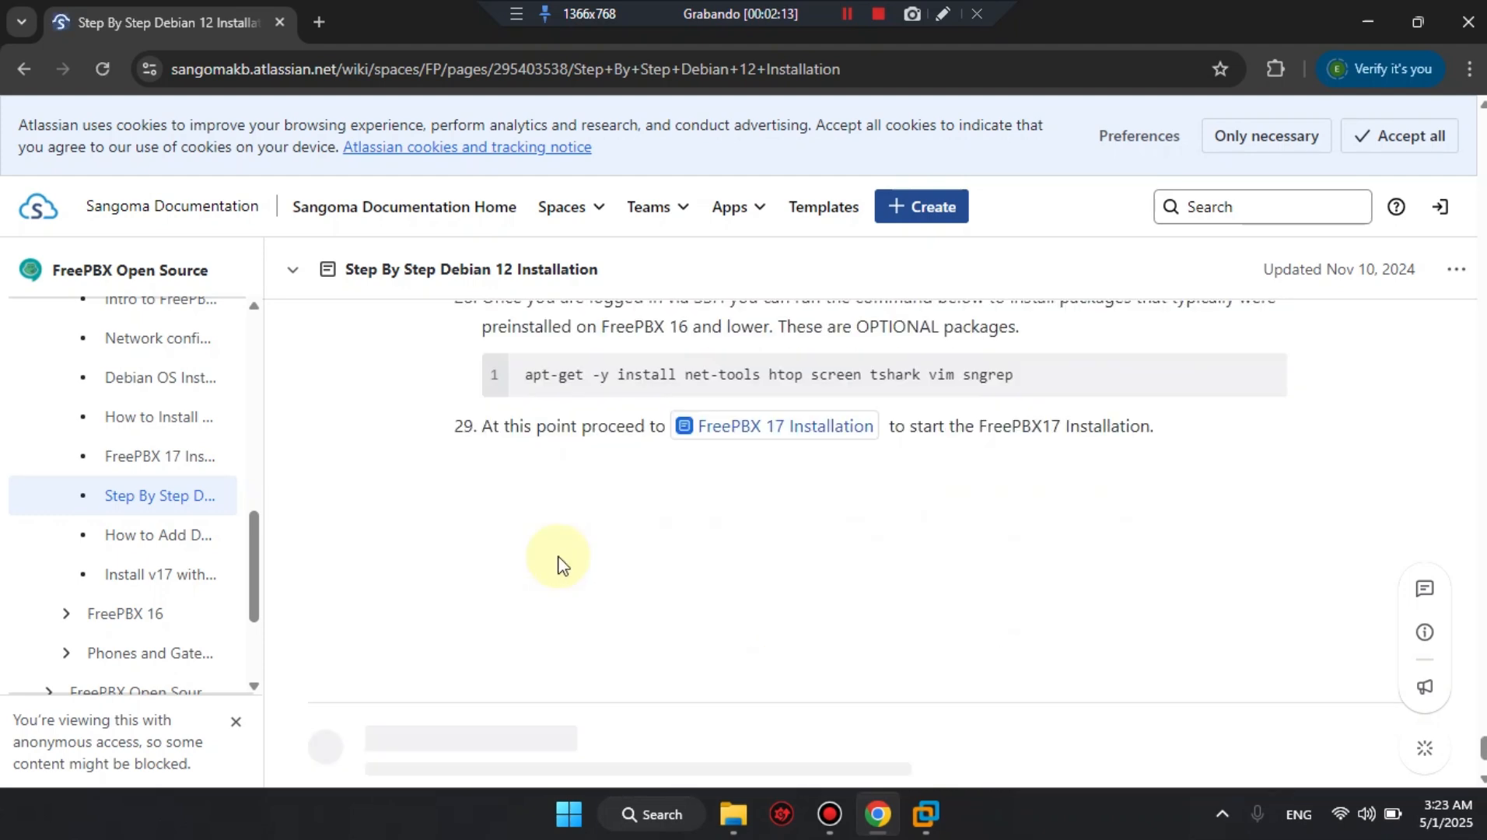
{"action": "scroll", "coordinate": [557, 555], "scroll_direction": "up", "scroll_amount": 5}
{"action": "scroll", "coordinate": [558, 560], "scroll_direction": "down", "scroll_amount": 5}
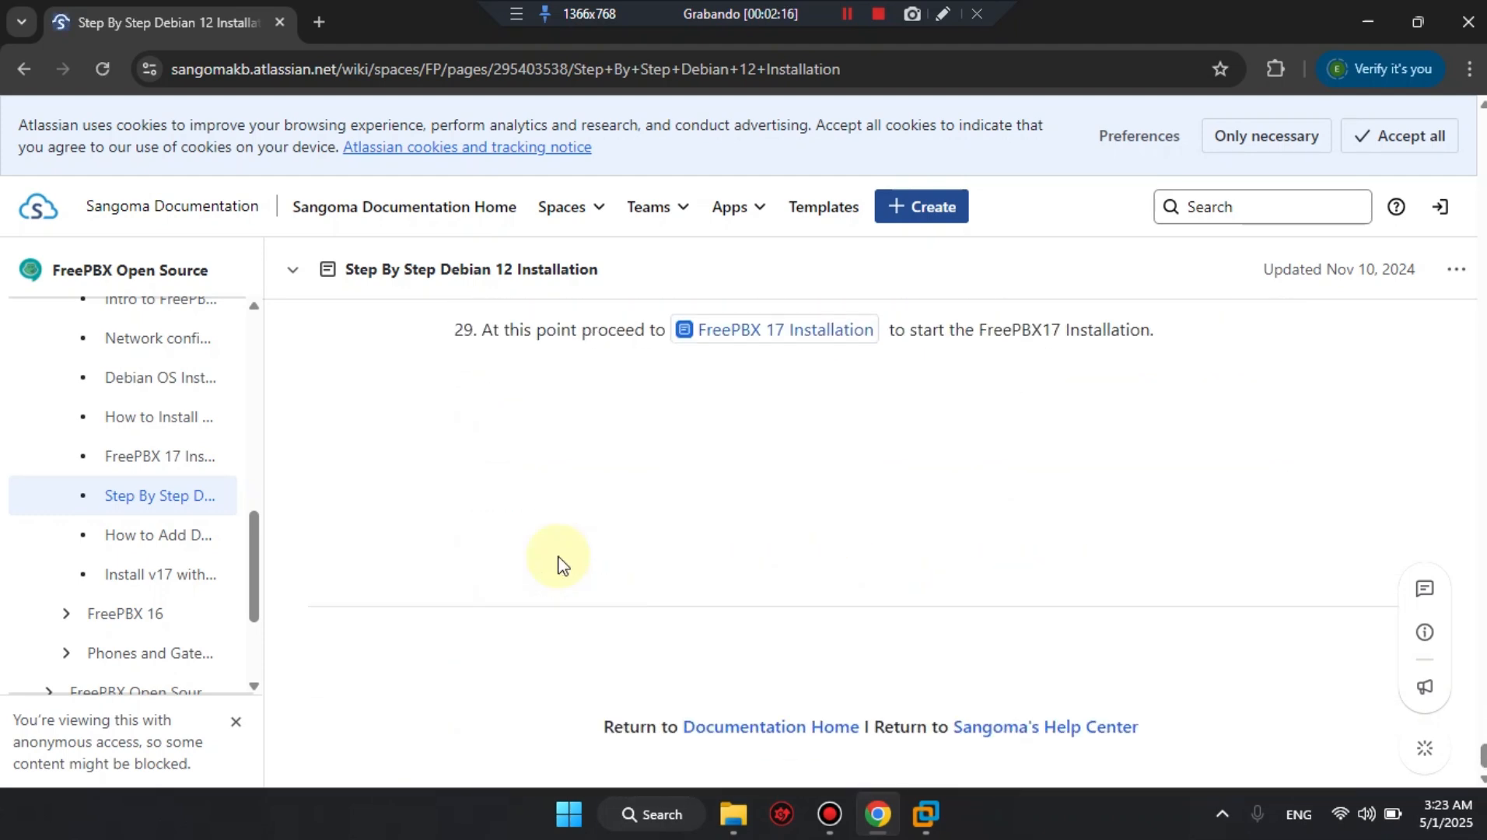
Switch to VMware Workstation and start creating a new virtual machine with the Custom (advanced) configuration.
{"action": "left_click", "coordinate": [920, 821]}
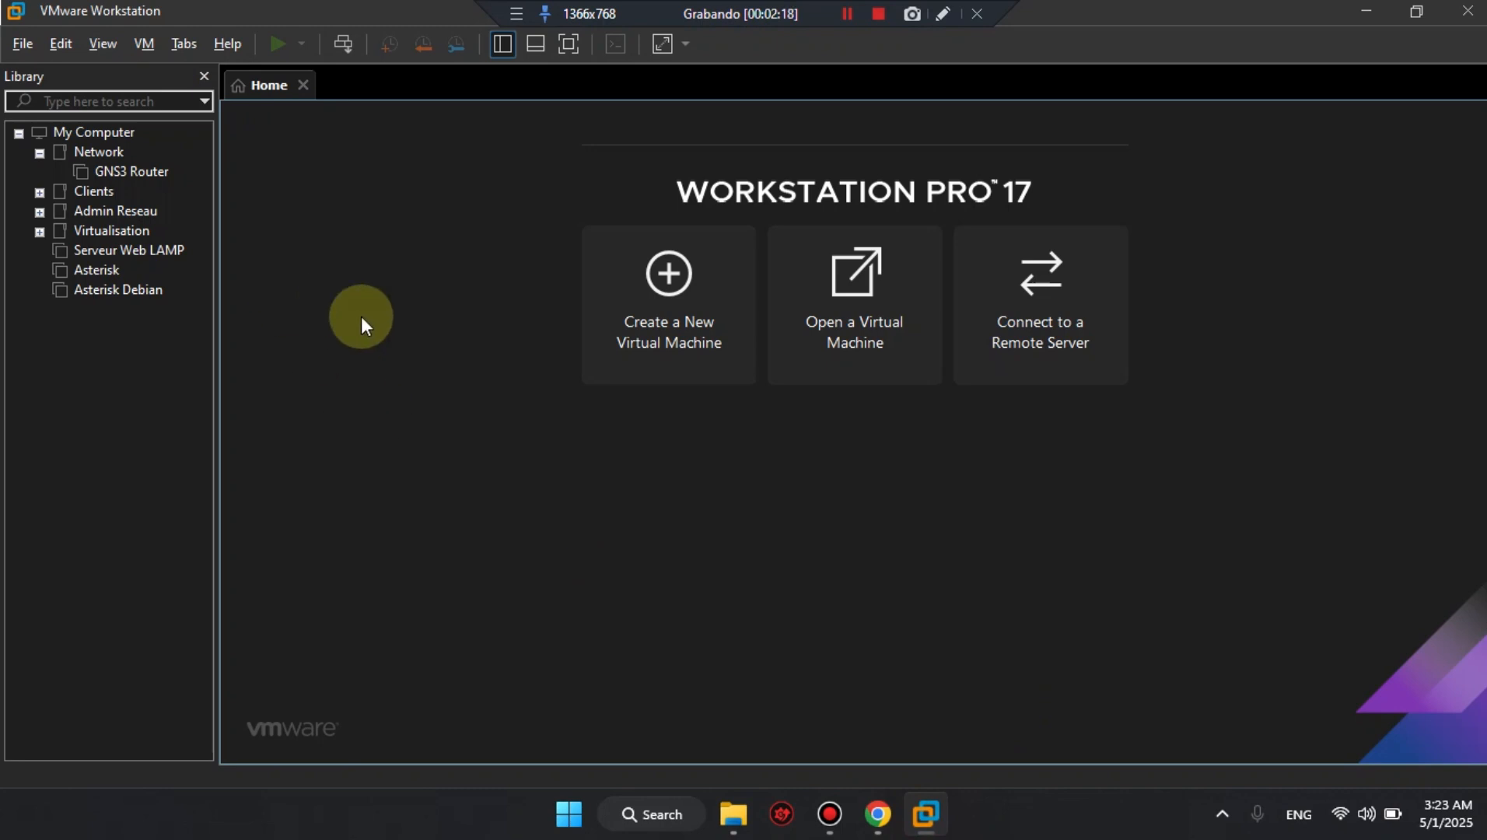
{"action": "left_click", "coordinate": [22, 45]}
{"action": "left_click", "coordinate": [56, 73]}
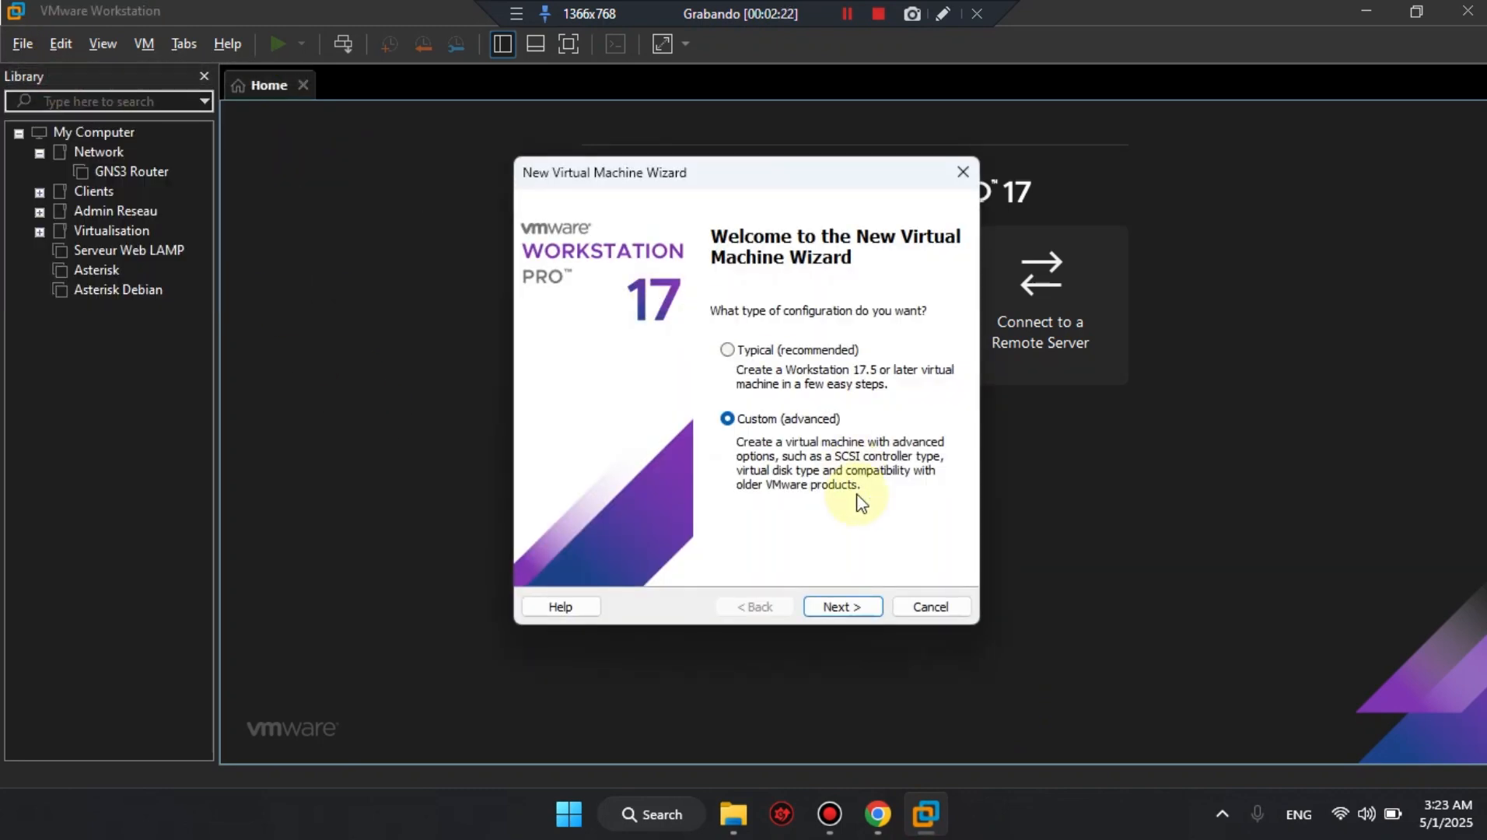
{"action": "left_click", "coordinate": [865, 613]}
Choose a blank hard disk without installer media and set the guest operating system to Linux, Debian 12.x 64-bit.
{"action": "left_click", "coordinate": [863, 613]}
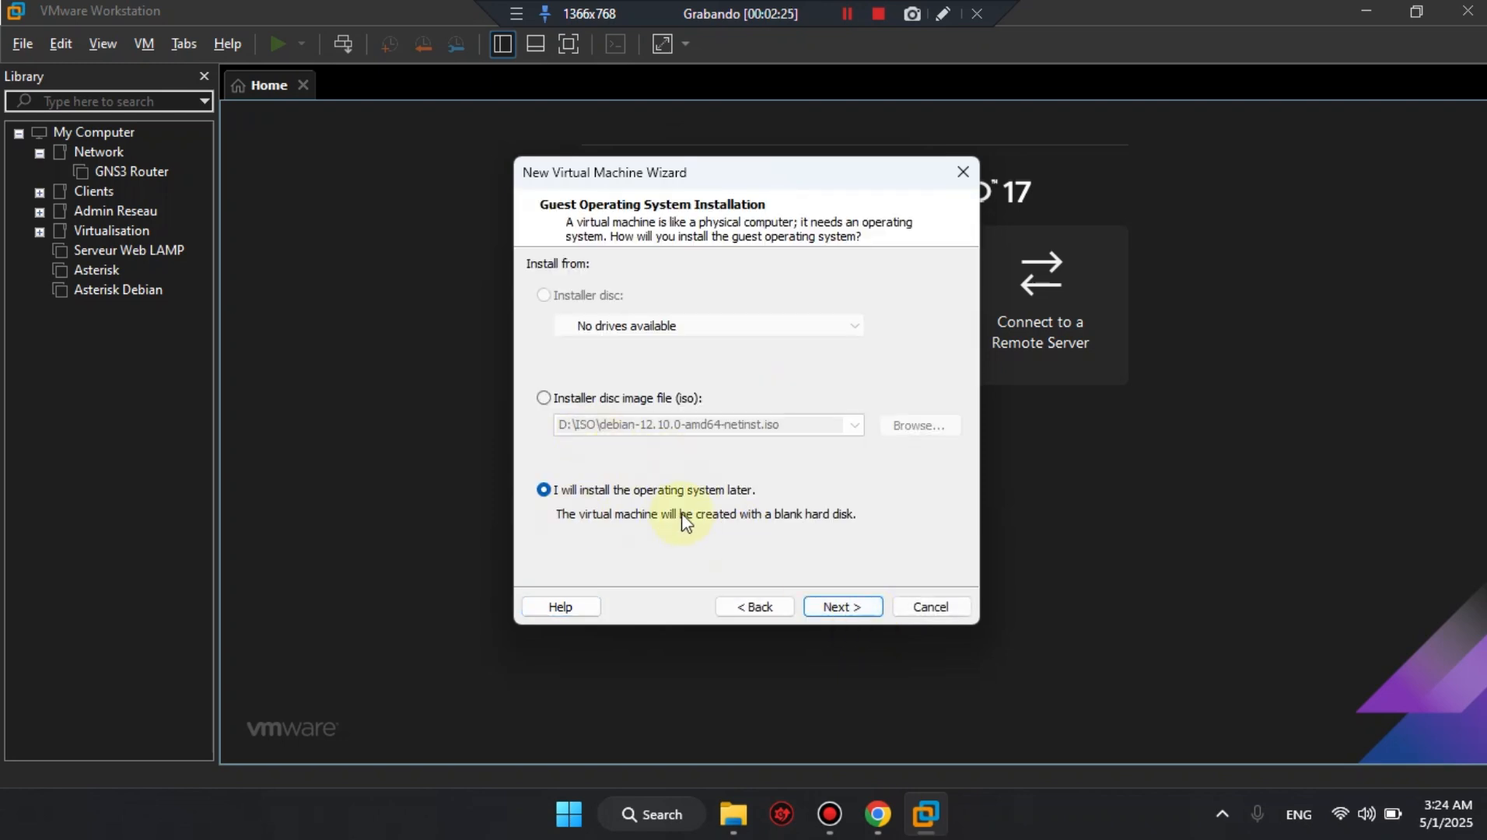
{"action": "left_click", "coordinate": [834, 606]}
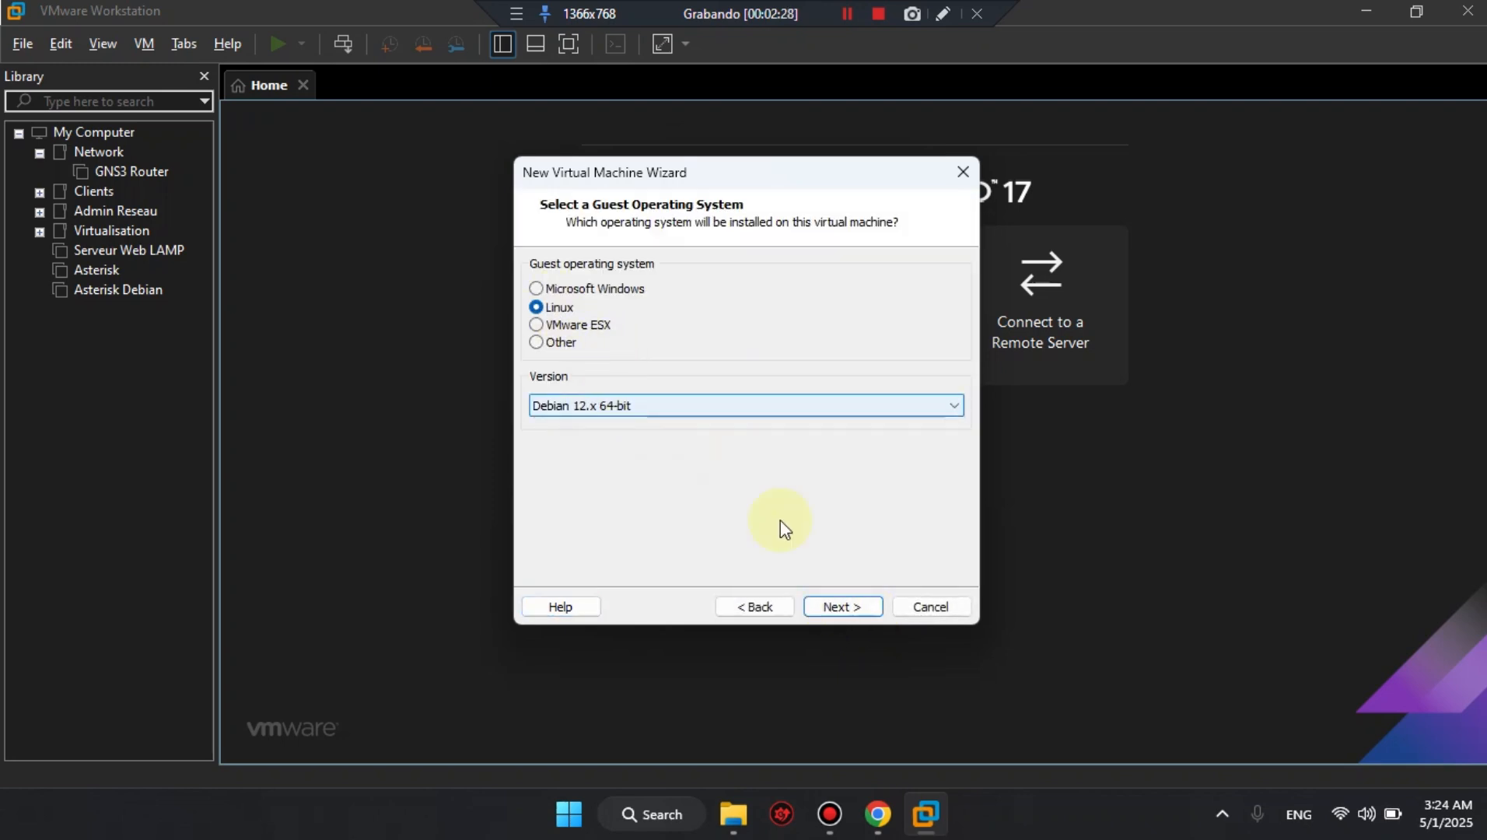
{"action": "left_click", "coordinate": [840, 607]}
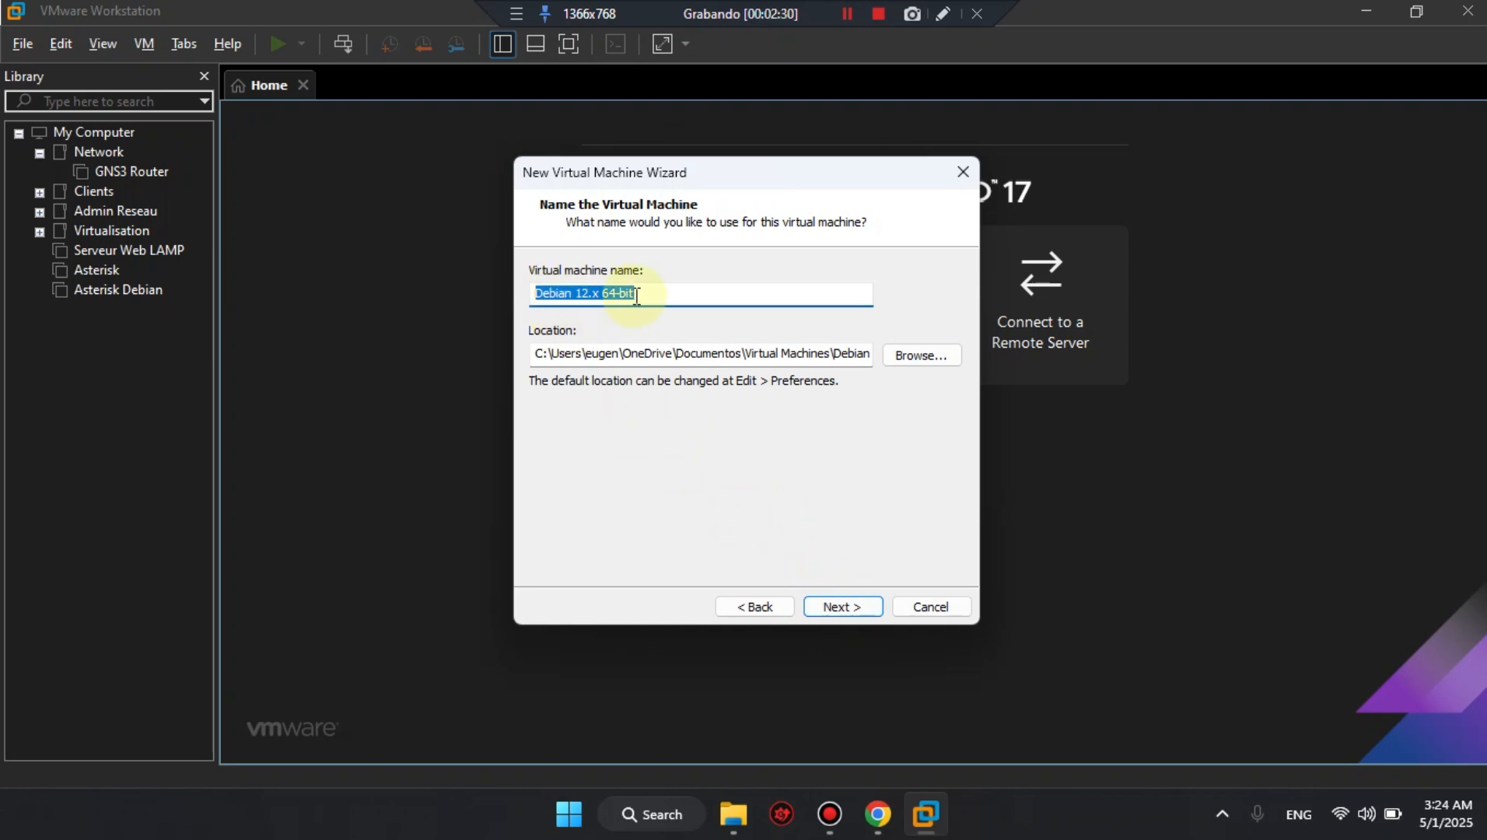
Name the virtual machine FreePBX and accept the default location.
{"action": "type", "text": "F"}
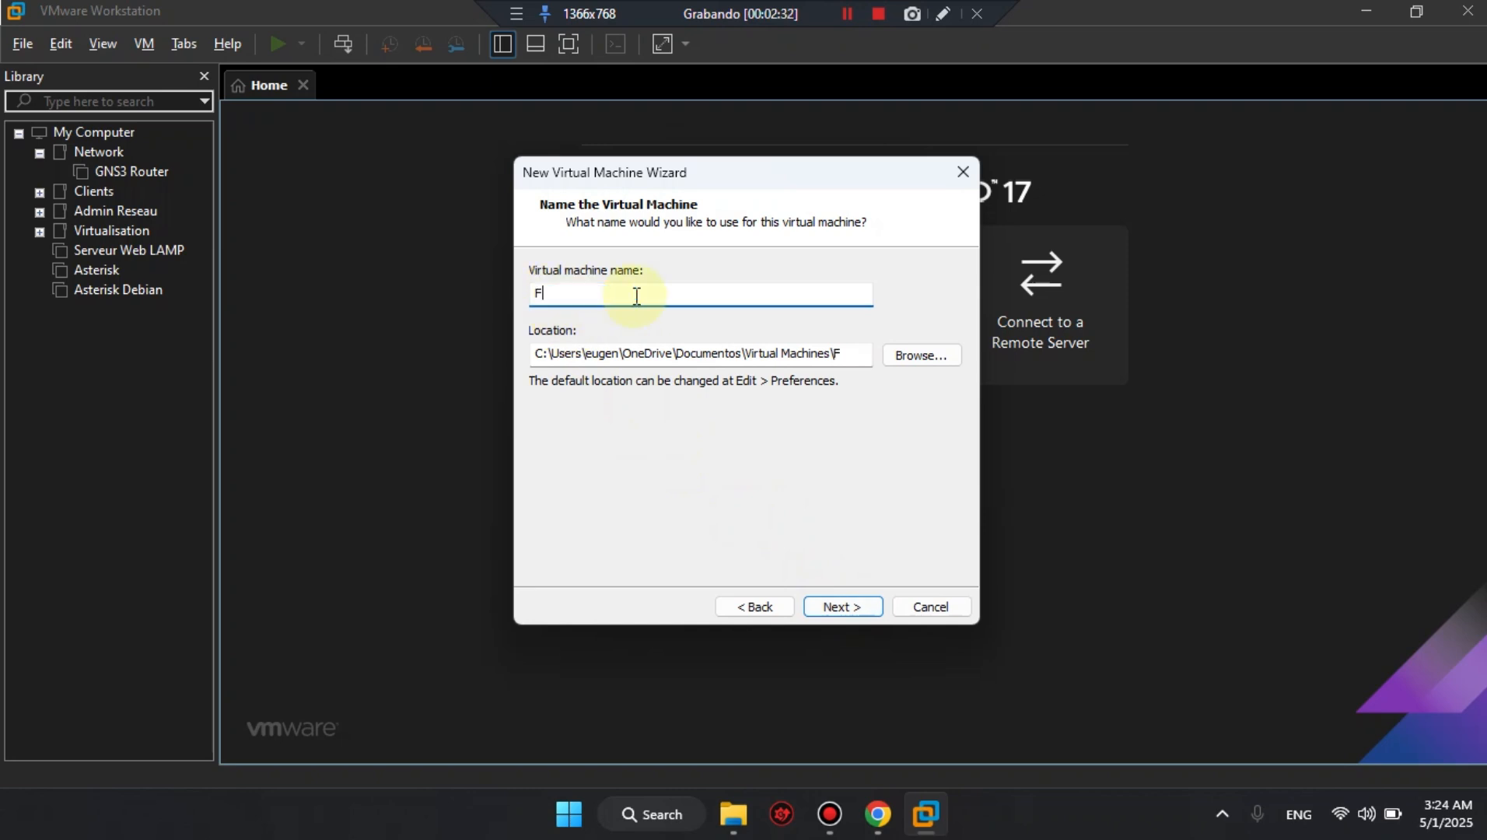
{"action": "type", "text": "reeB"}
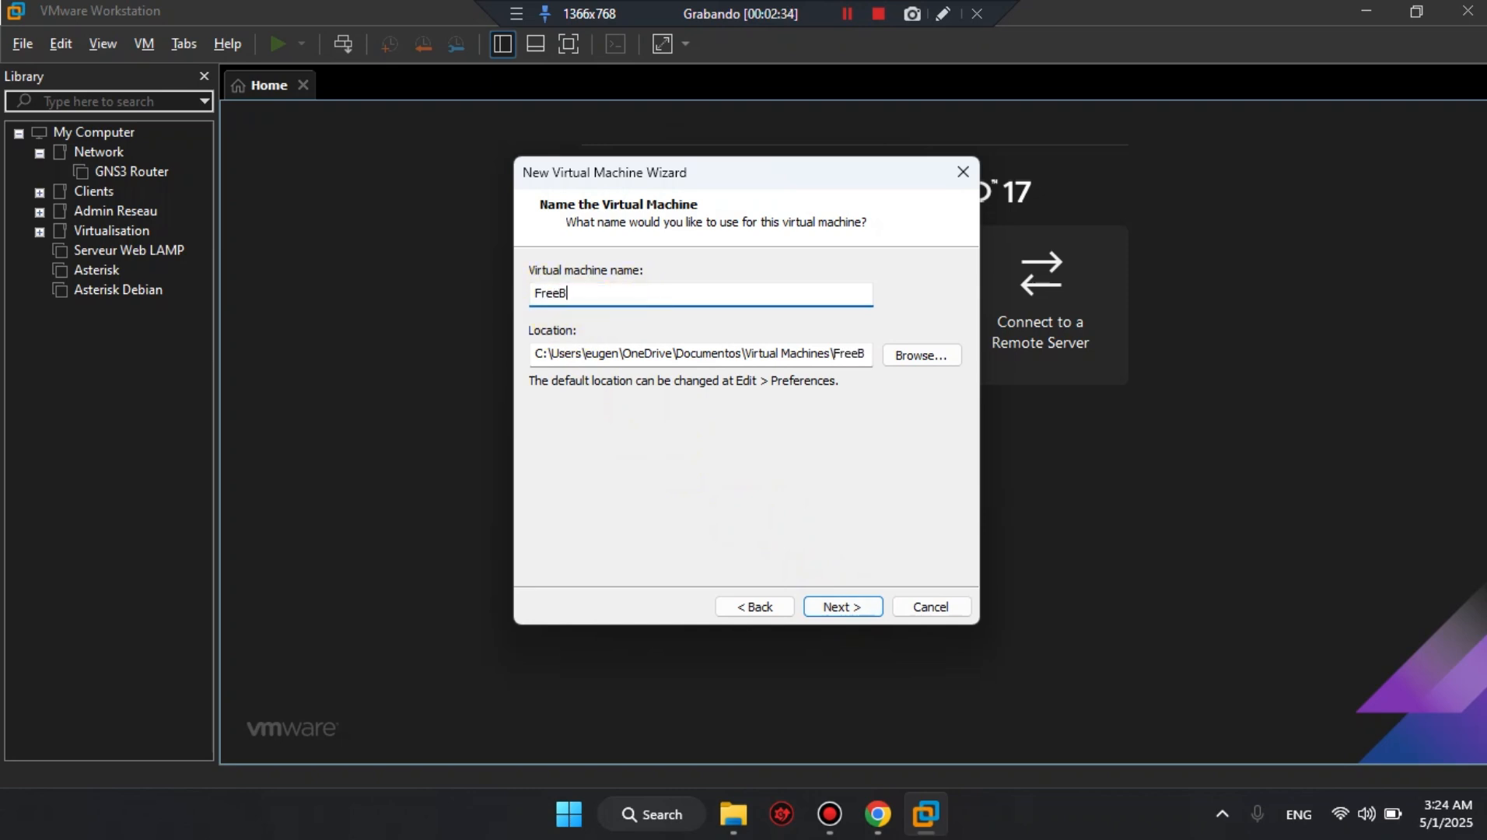
{"action": "key", "text": "BackSpace"}
{"action": "type", "text": "PBX"}
{"action": "left_click", "coordinate": [848, 607]}
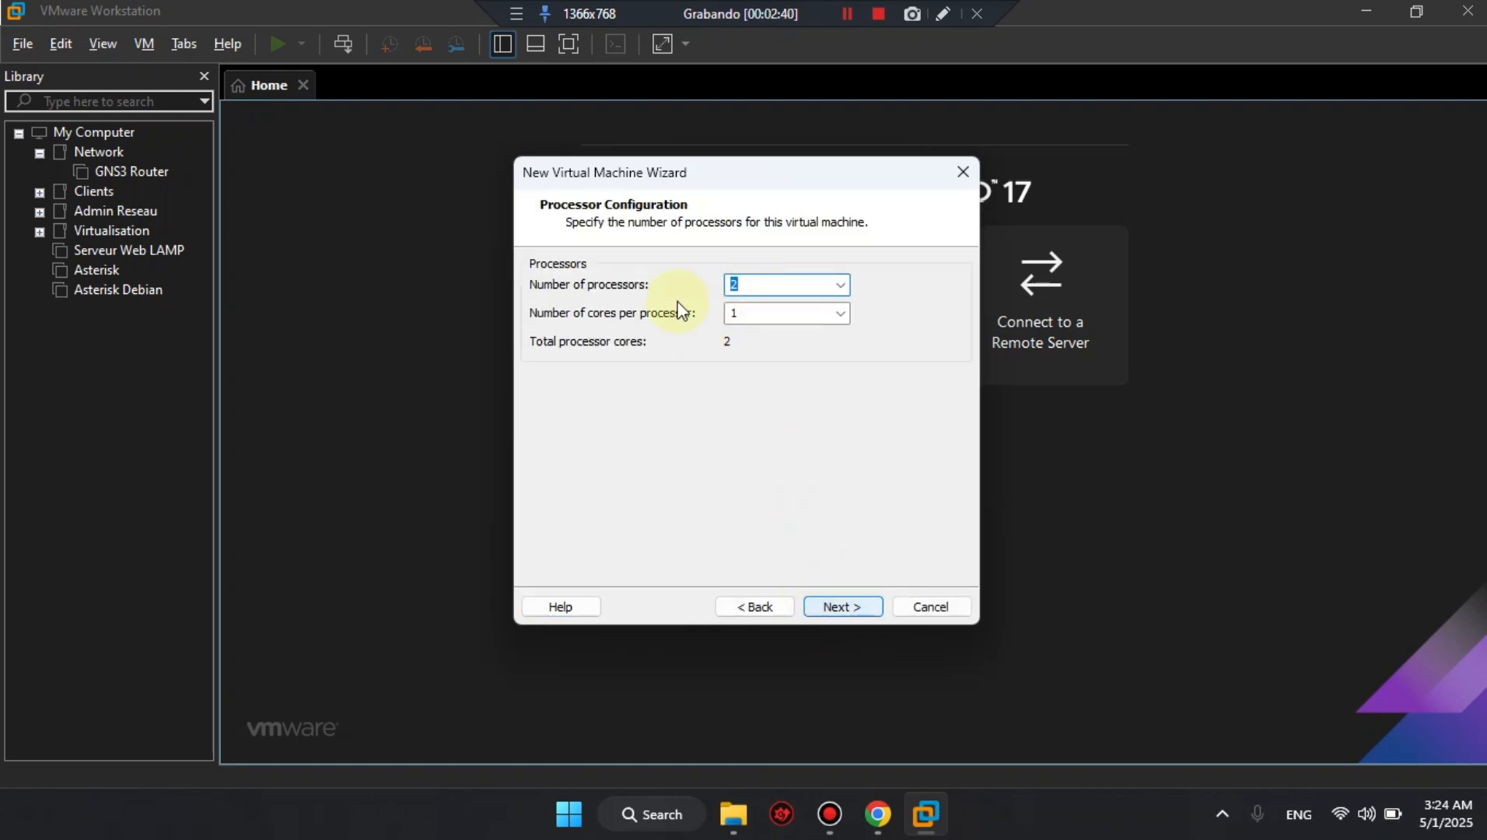
Accept 2 processors with 1 core each and set the virtual machine's memory to 4096 MB.
{"action": "left_click", "coordinate": [855, 605]}
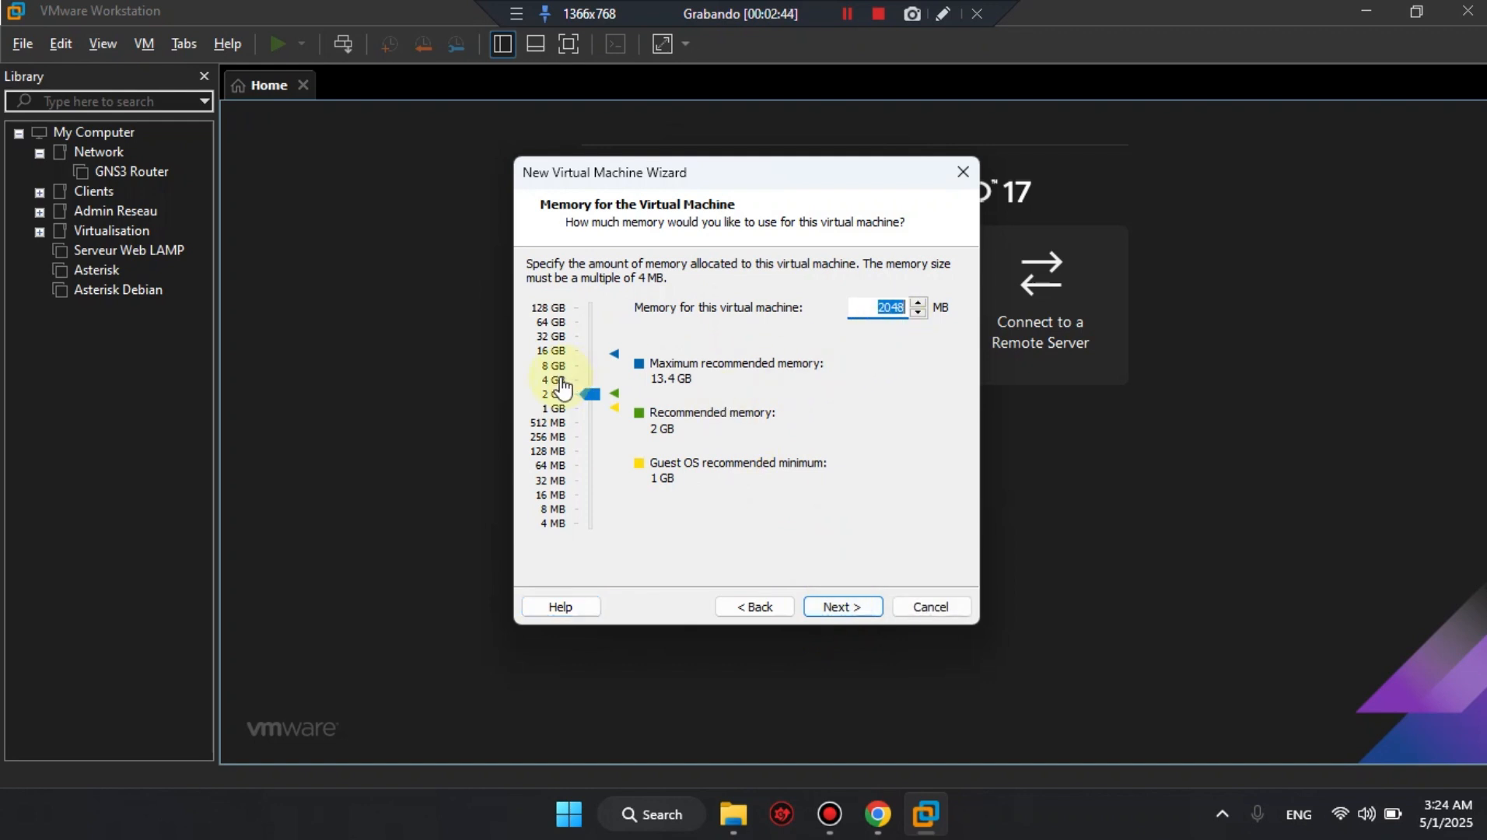
{"action": "left_click", "coordinate": [563, 381]}
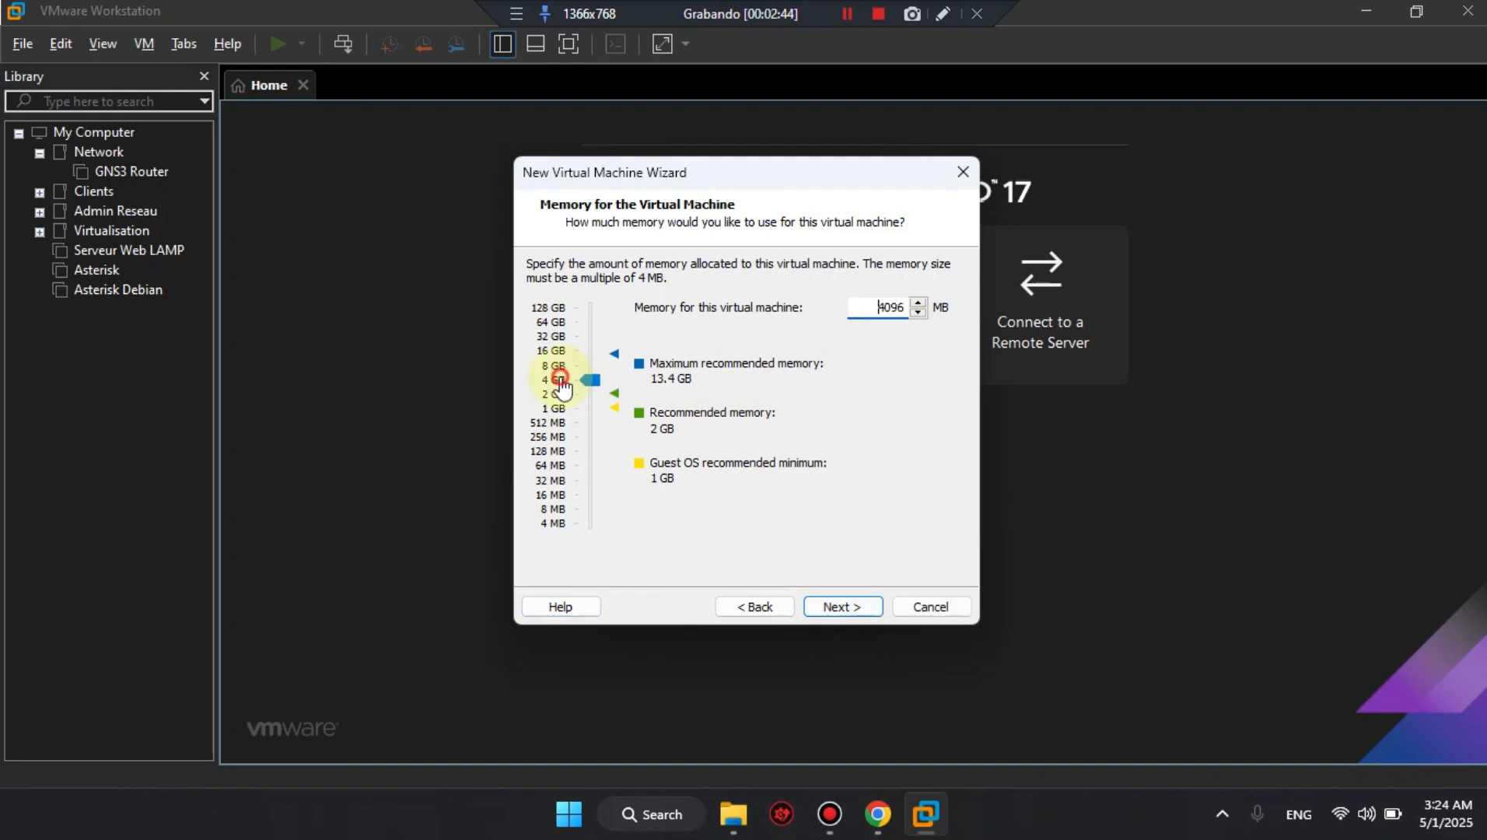
{"action": "left_click", "coordinate": [862, 605]}
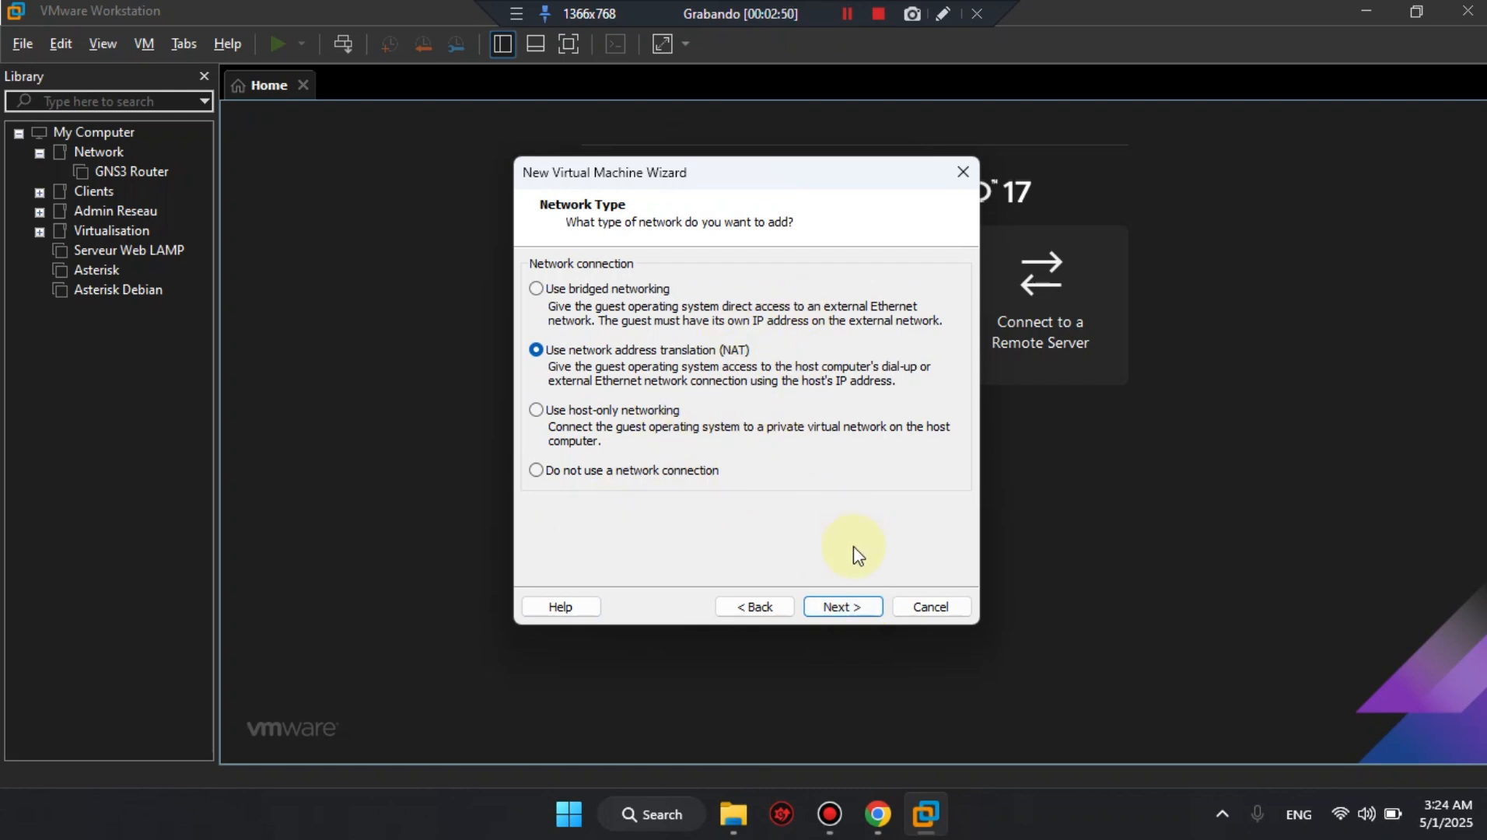
Accept NAT networking and the LSI Logic controller, and choose to create a new virtual disk with the default disk type.
{"action": "left_click", "coordinate": [871, 607]}
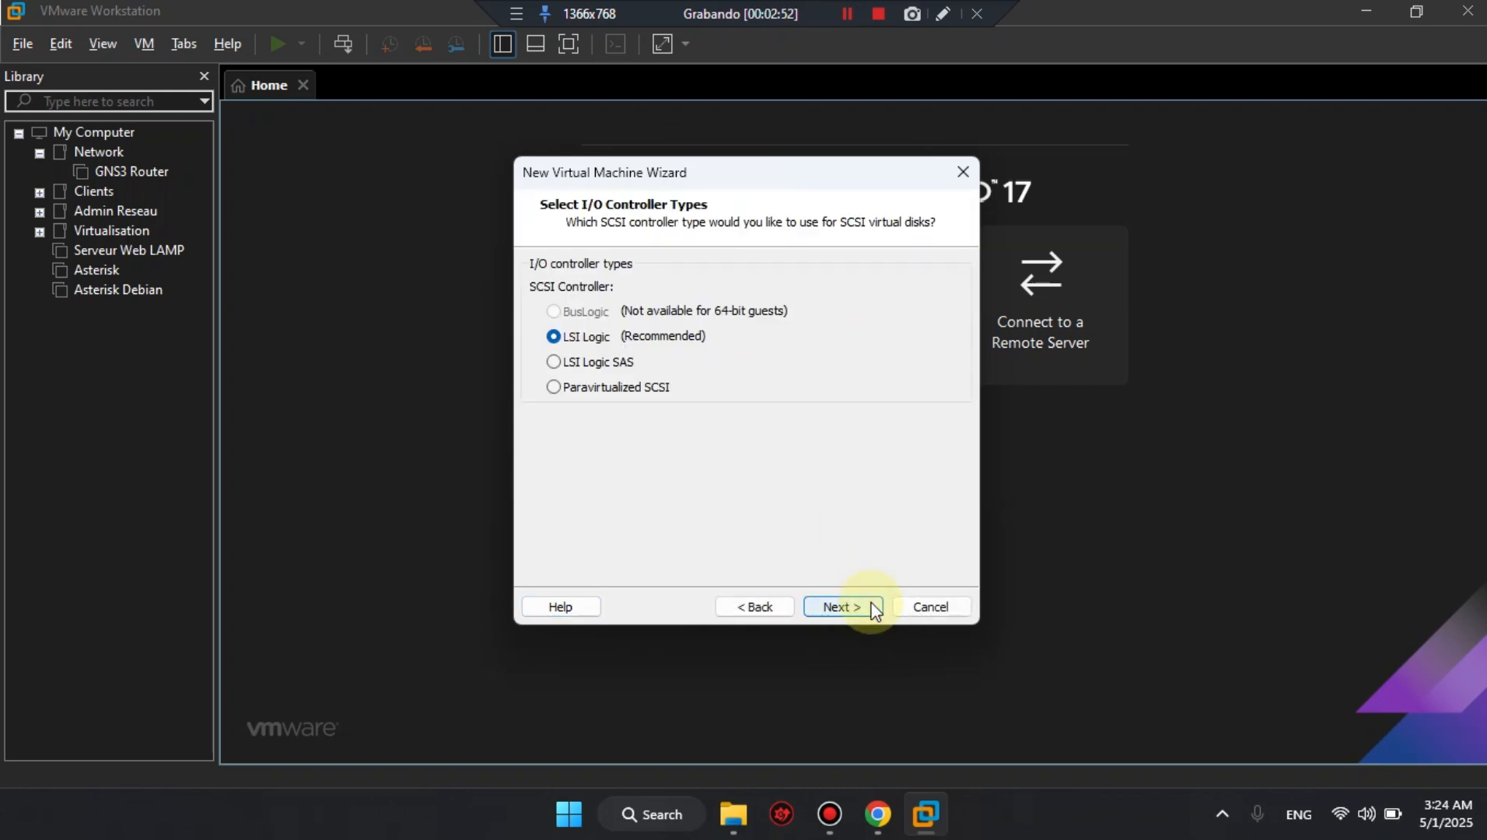
{"action": "left_click", "coordinate": [871, 606]}
{"action": "left_click", "coordinate": [871, 607]}
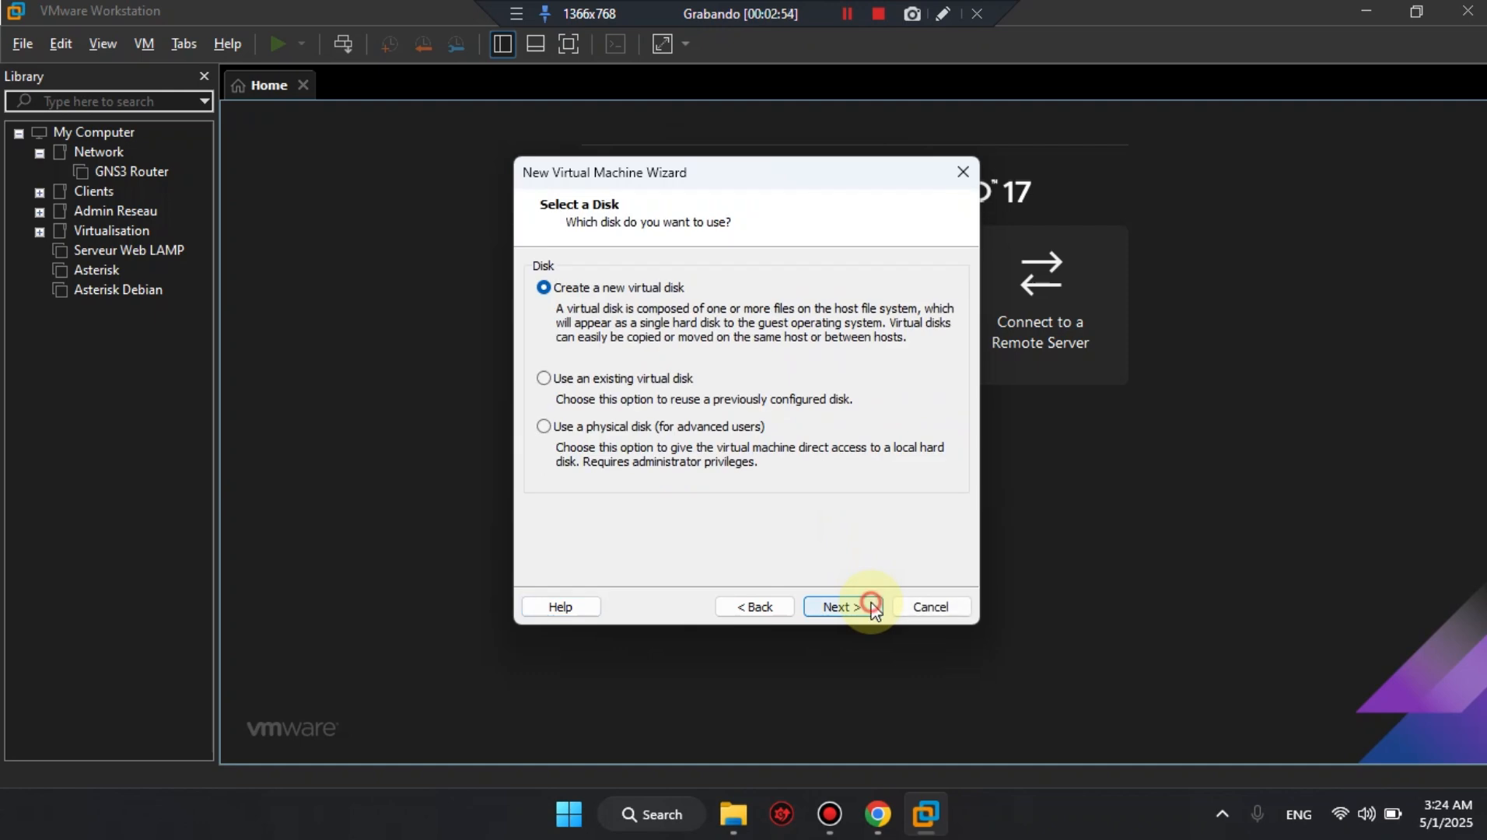
{"action": "left_click", "coordinate": [871, 606]}
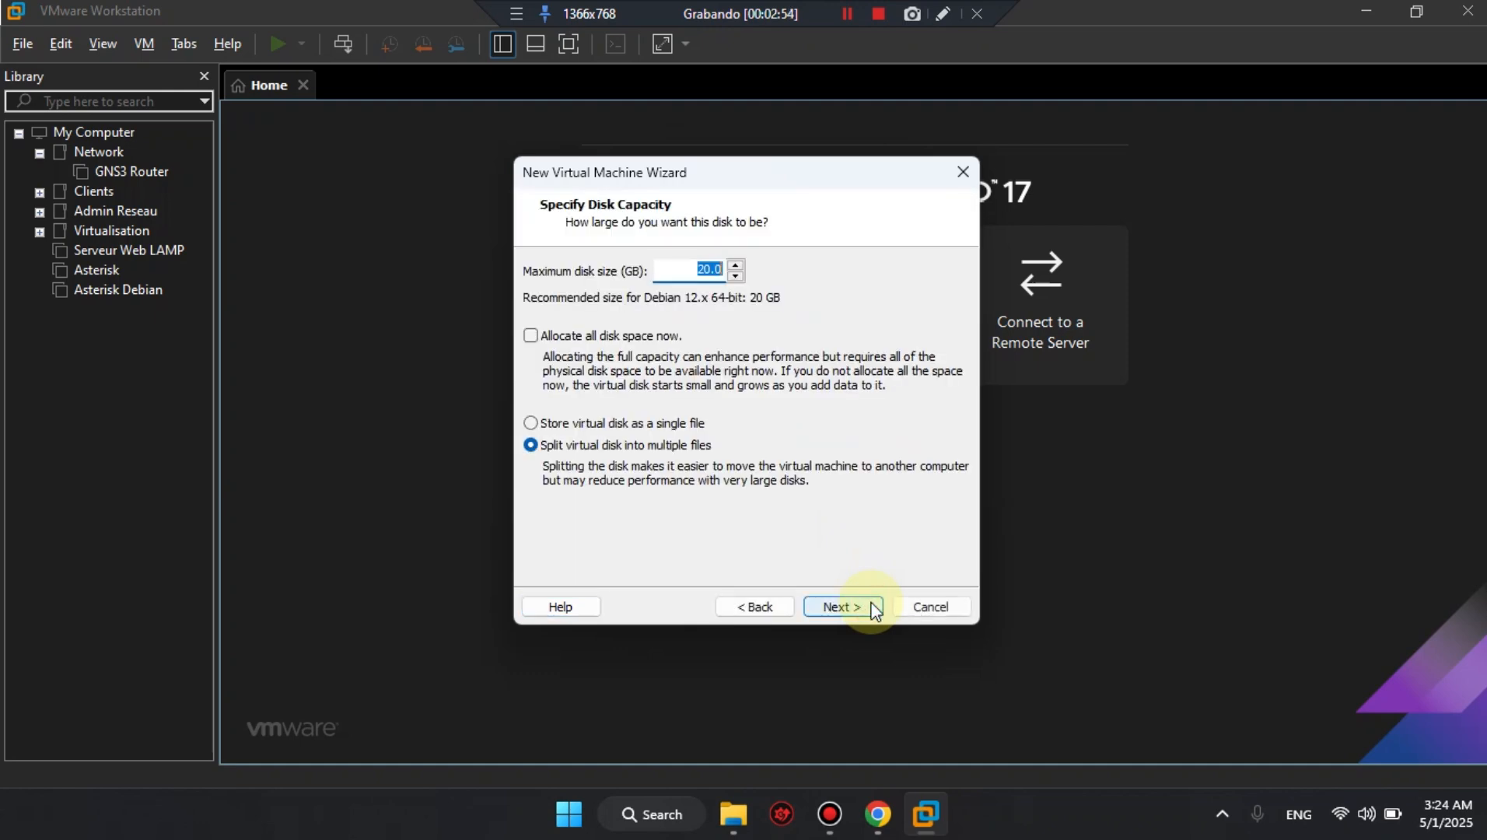
Set the maximum disk size to 30 GB and store the virtual disk as a single file, accepting the default disk file.
{"action": "left_click", "coordinate": [706, 270]}
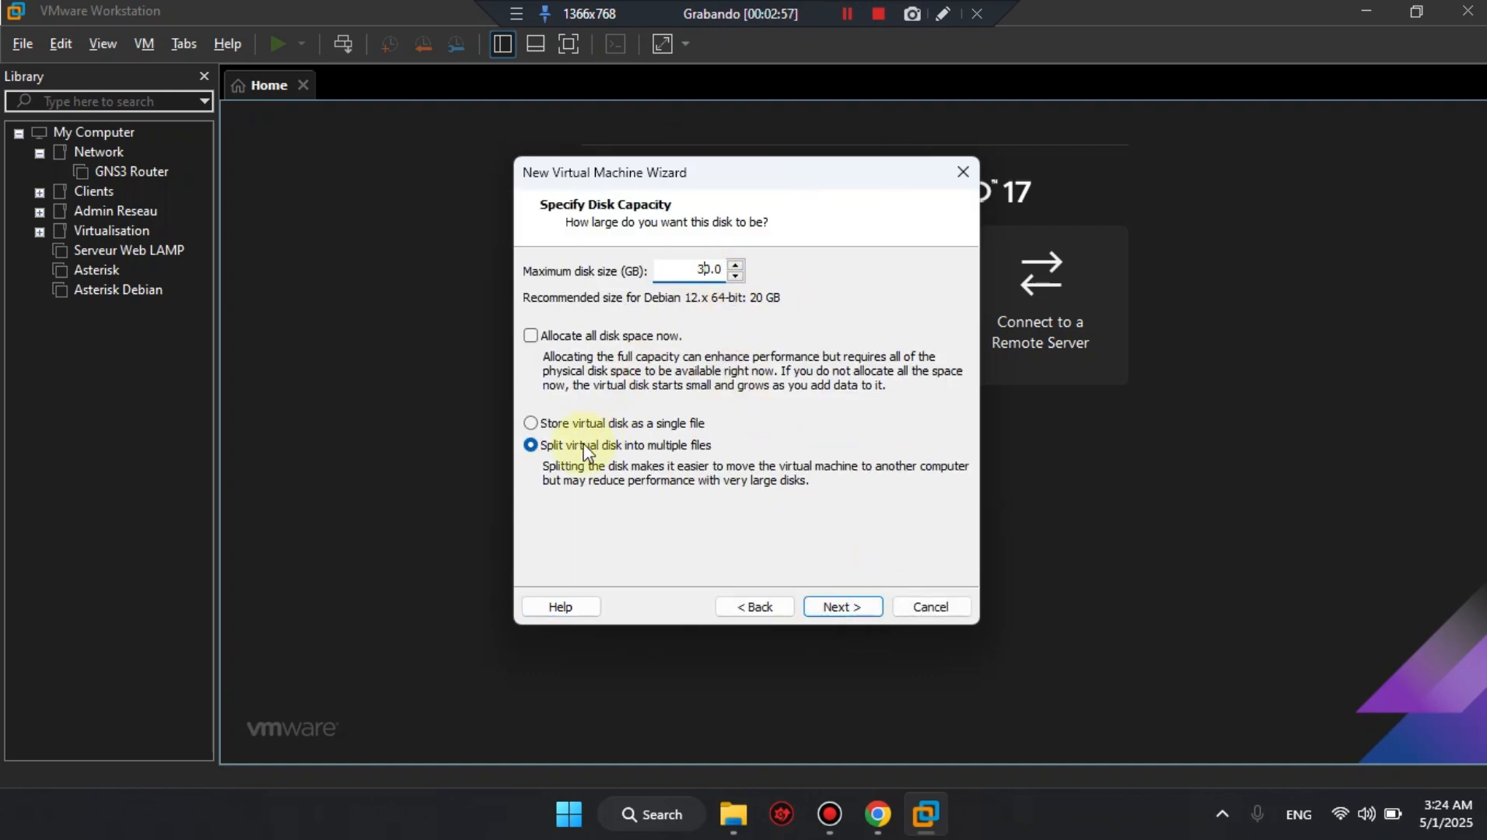
{"action": "left_click", "coordinate": [584, 423]}
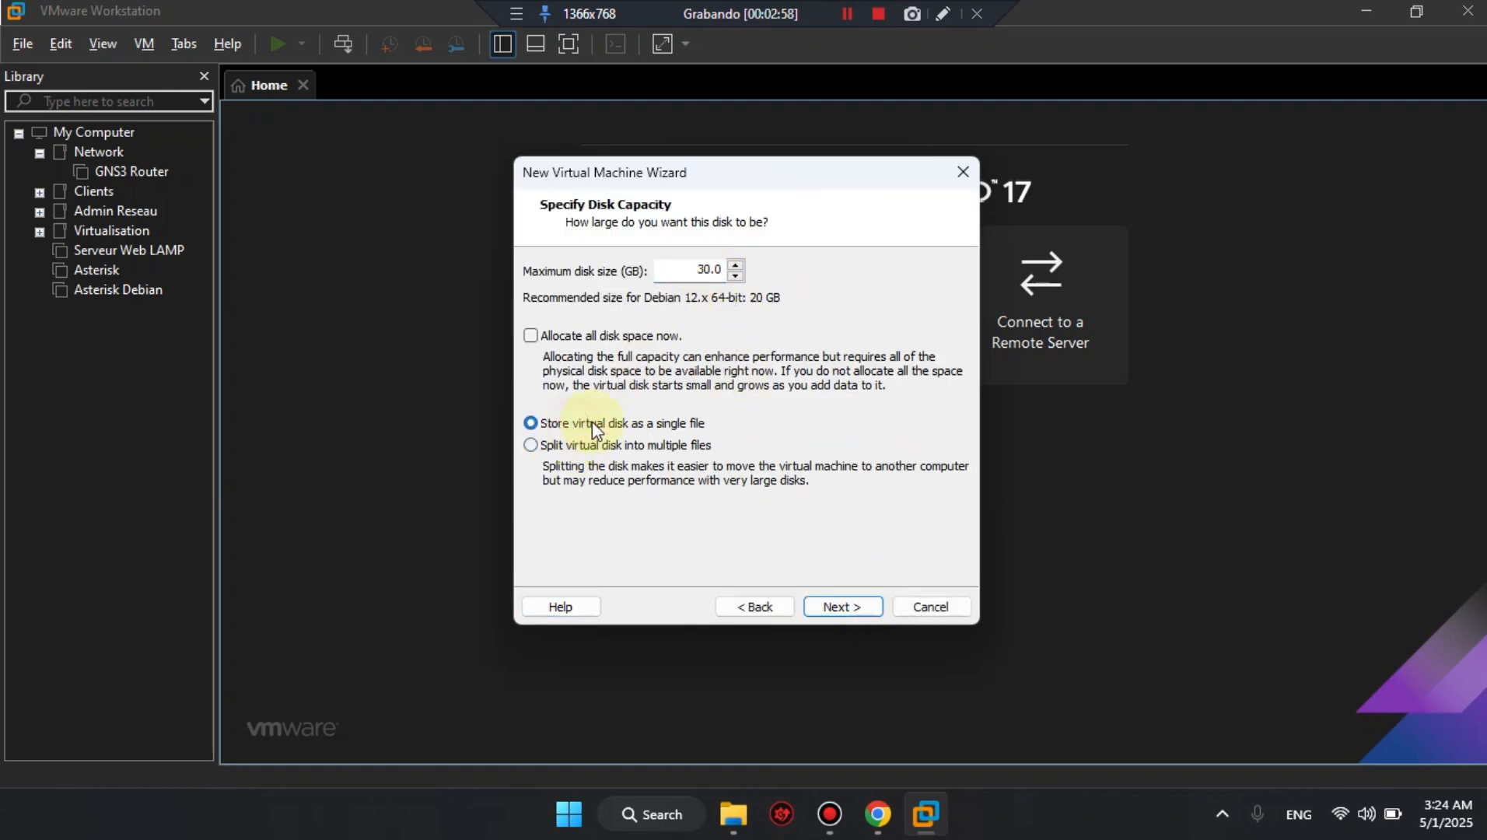
{"action": "left_click", "coordinate": [844, 608]}
{"action": "left_click", "coordinate": [844, 607]}
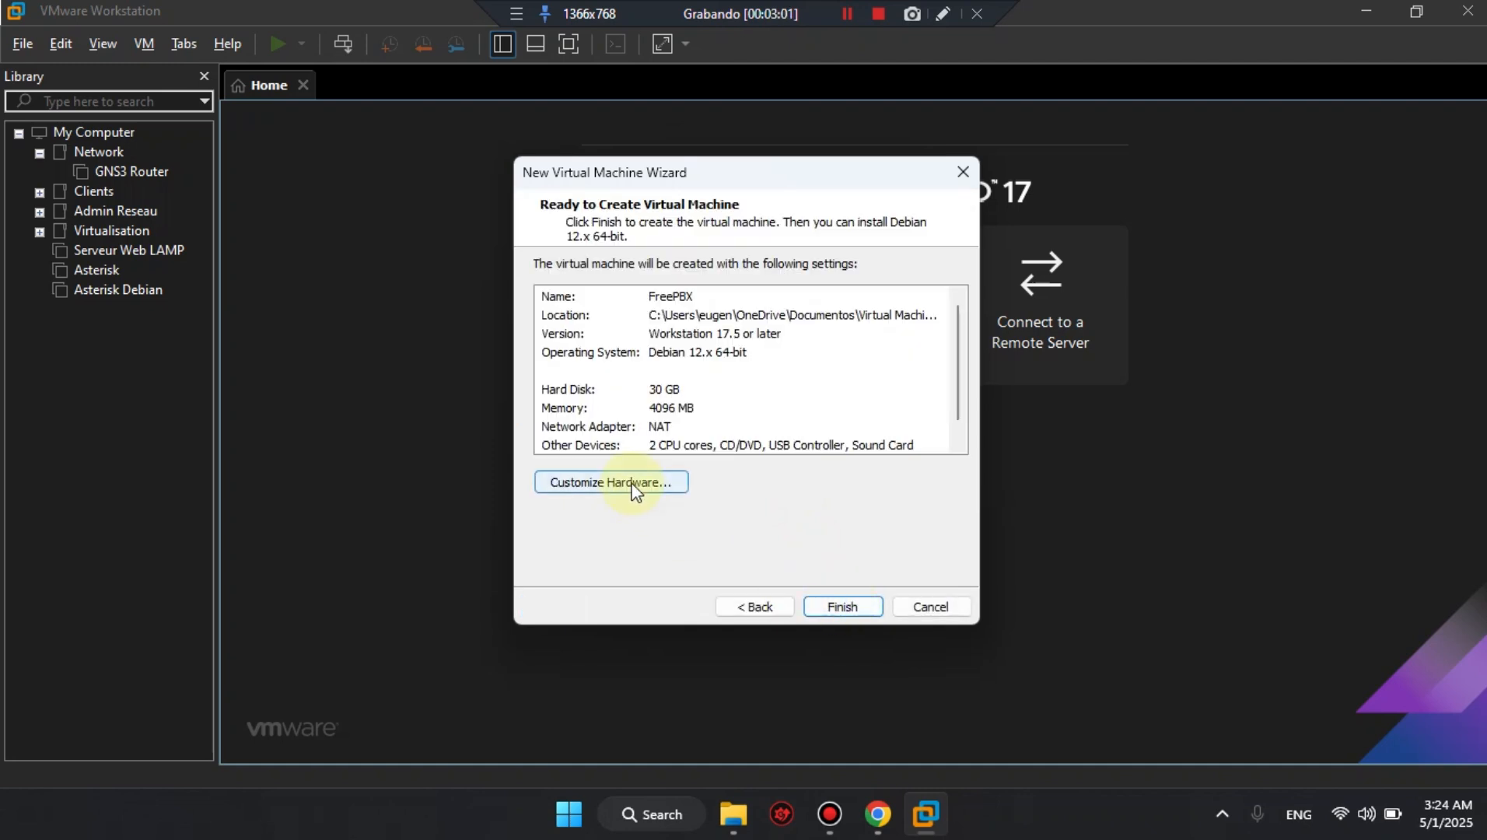
Customize the hardware so the CD/DVD drive uses the ISO image D:\ISO\debian-12.10.0-amd64-netinst.iso.
{"action": "left_click", "coordinate": [633, 483]}
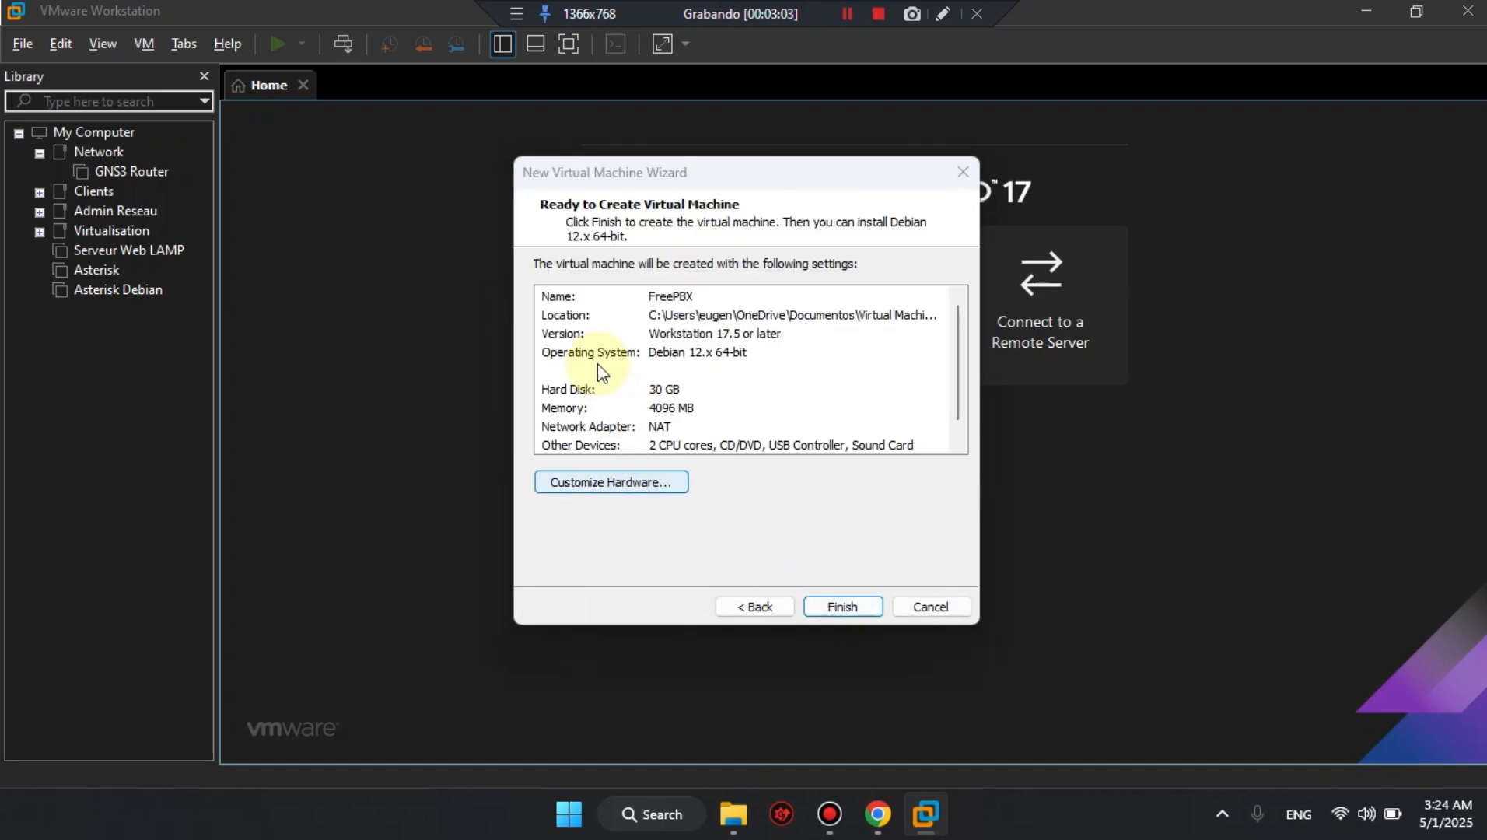
{"action": "left_click", "coordinate": [525, 132]}
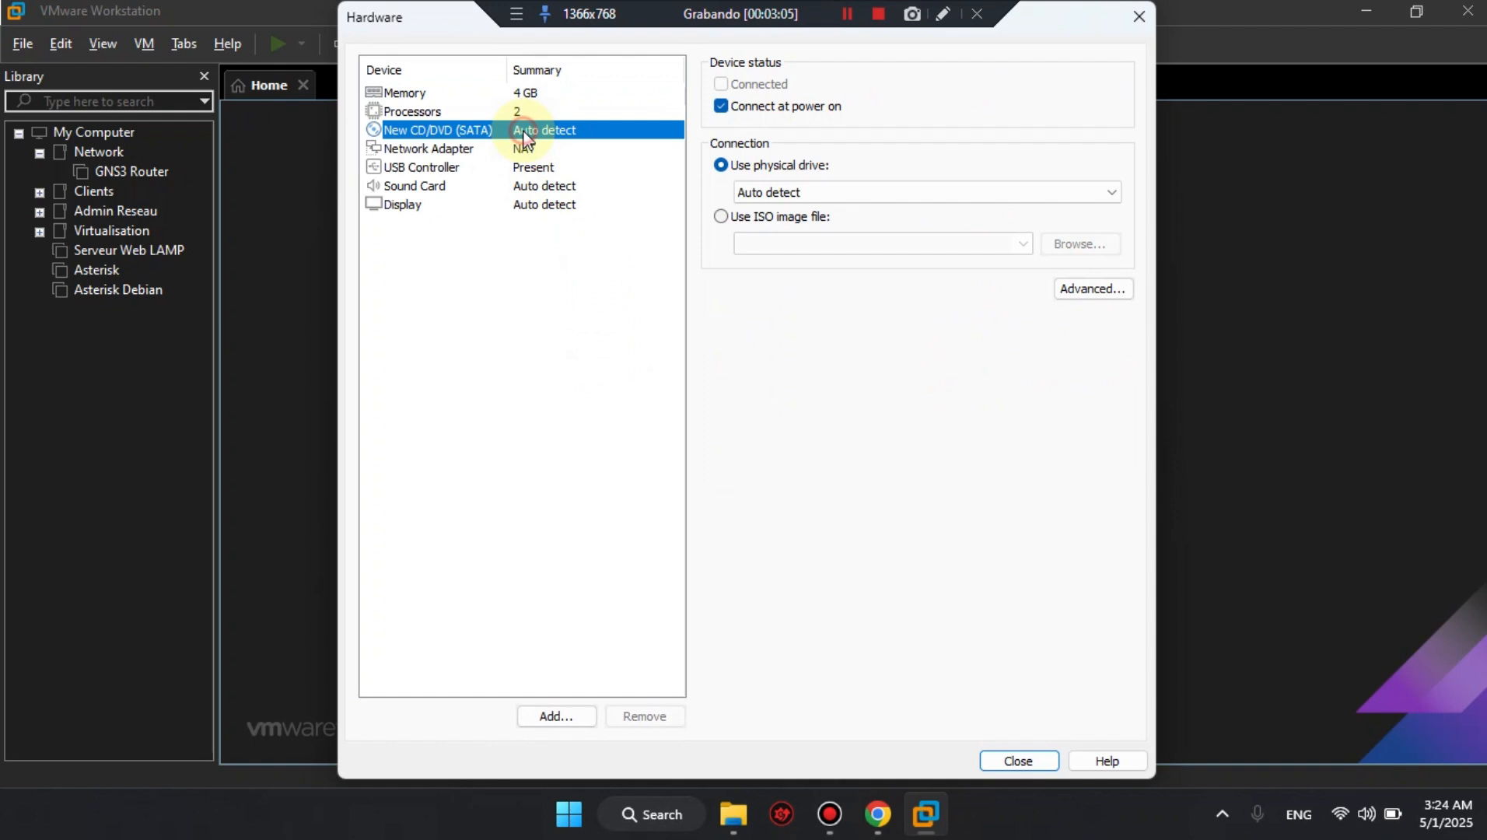
{"action": "left_click", "coordinate": [748, 218]}
{"action": "left_click", "coordinate": [1080, 243]}
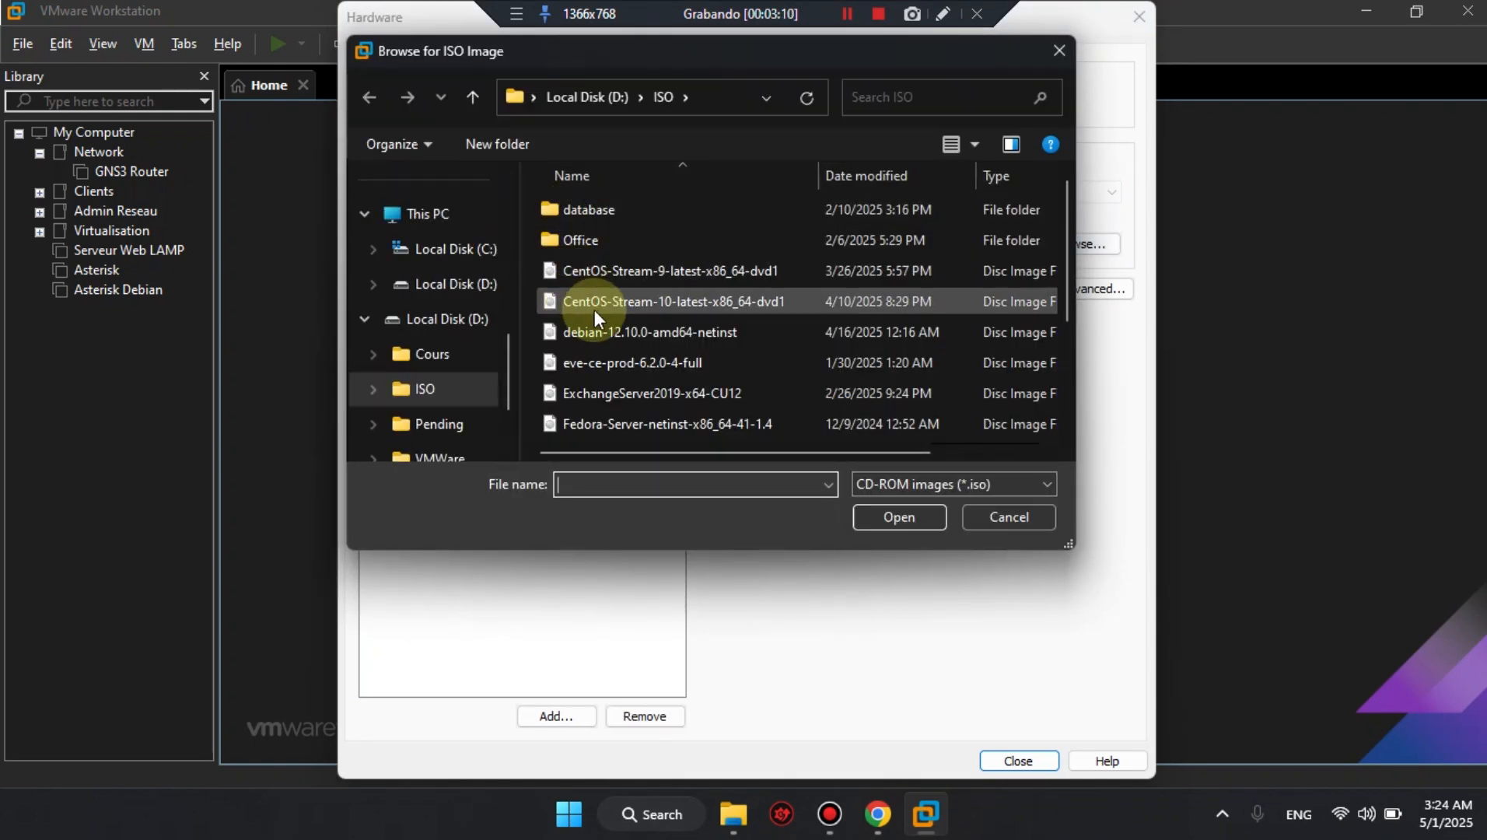
{"action": "double_click", "coordinate": [600, 331]}
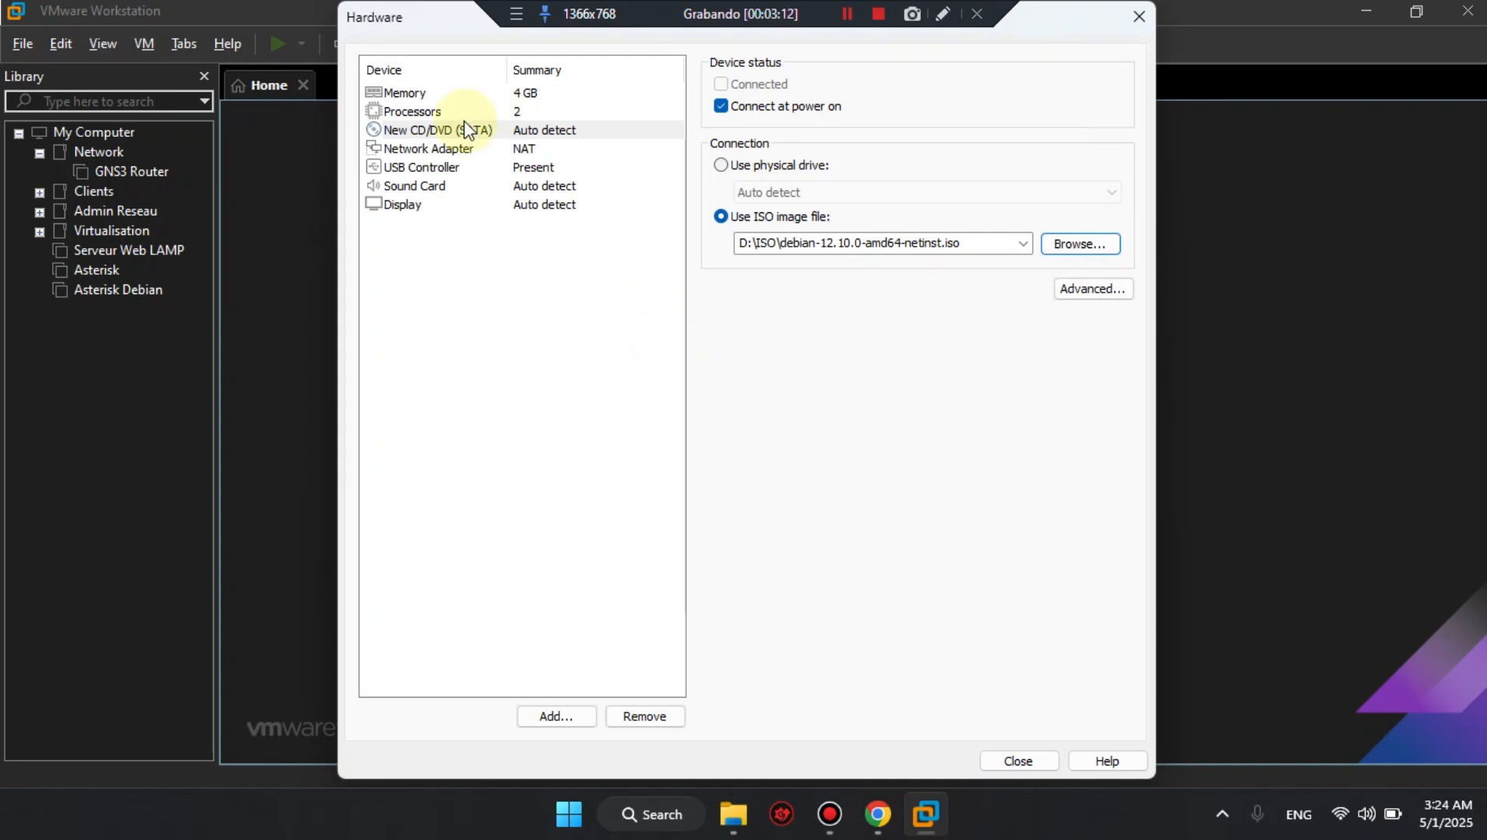
{"action": "left_click", "coordinate": [485, 148]}
{"action": "left_click", "coordinate": [521, 129]}
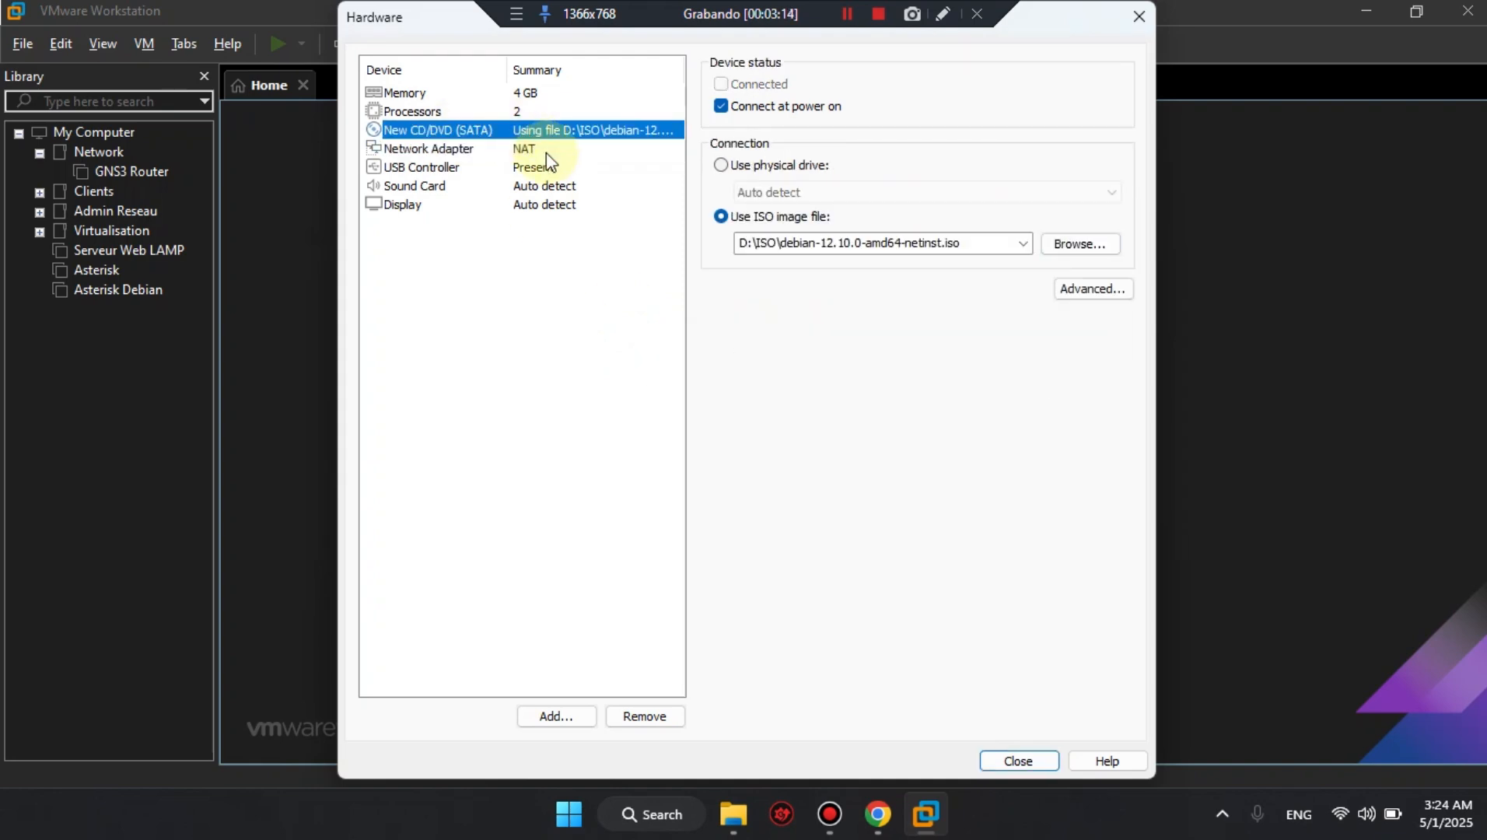
Review the network adapter, USB controller and processor settings without changing them, and finish creating the virtual machine.
{"action": "left_click", "coordinate": [507, 148]}
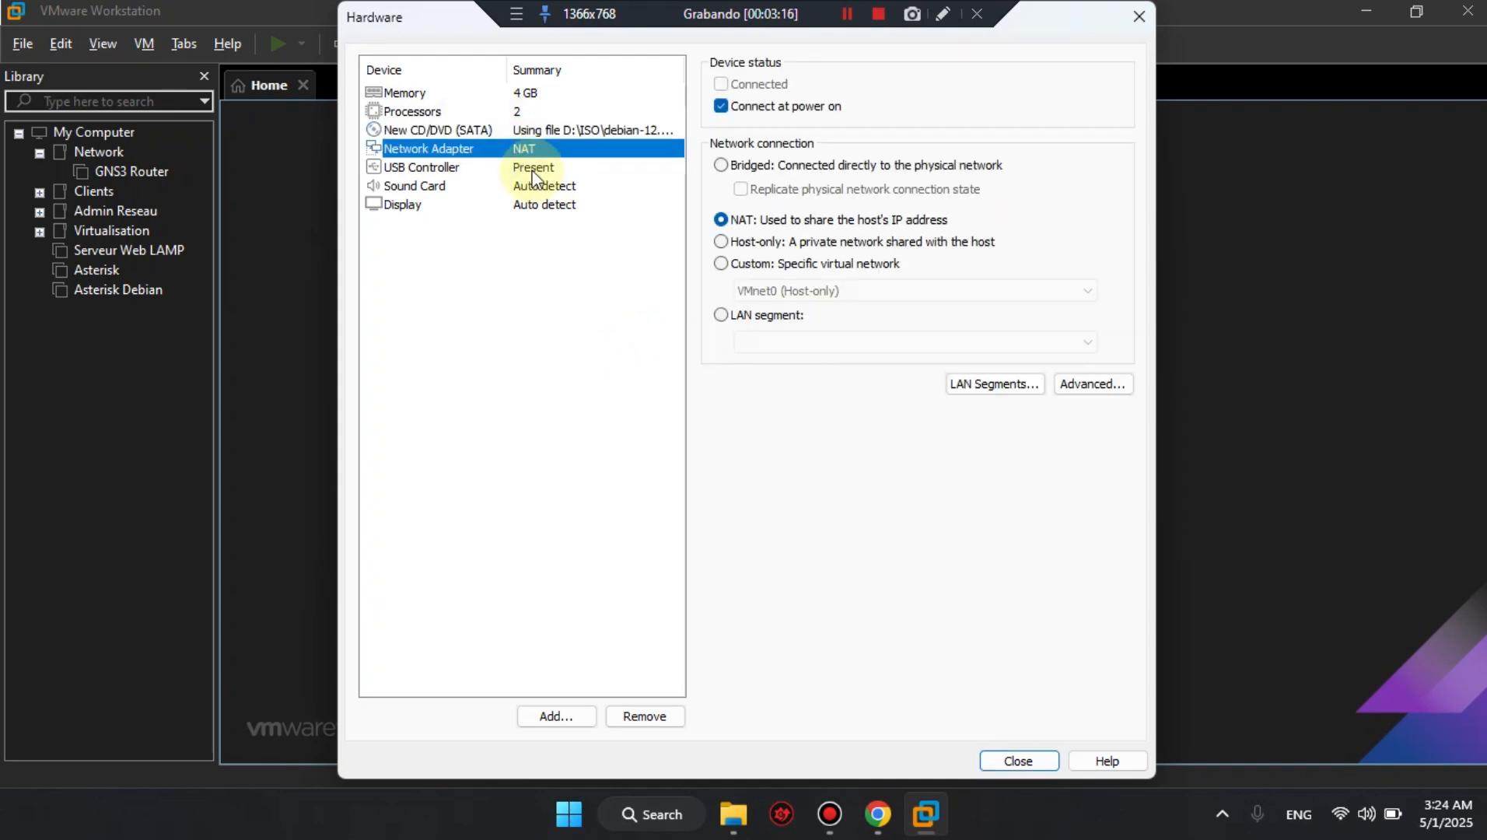
{"action": "left_click", "coordinate": [536, 168]}
{"action": "left_click", "coordinate": [490, 113]}
{"action": "left_click", "coordinate": [517, 130]}
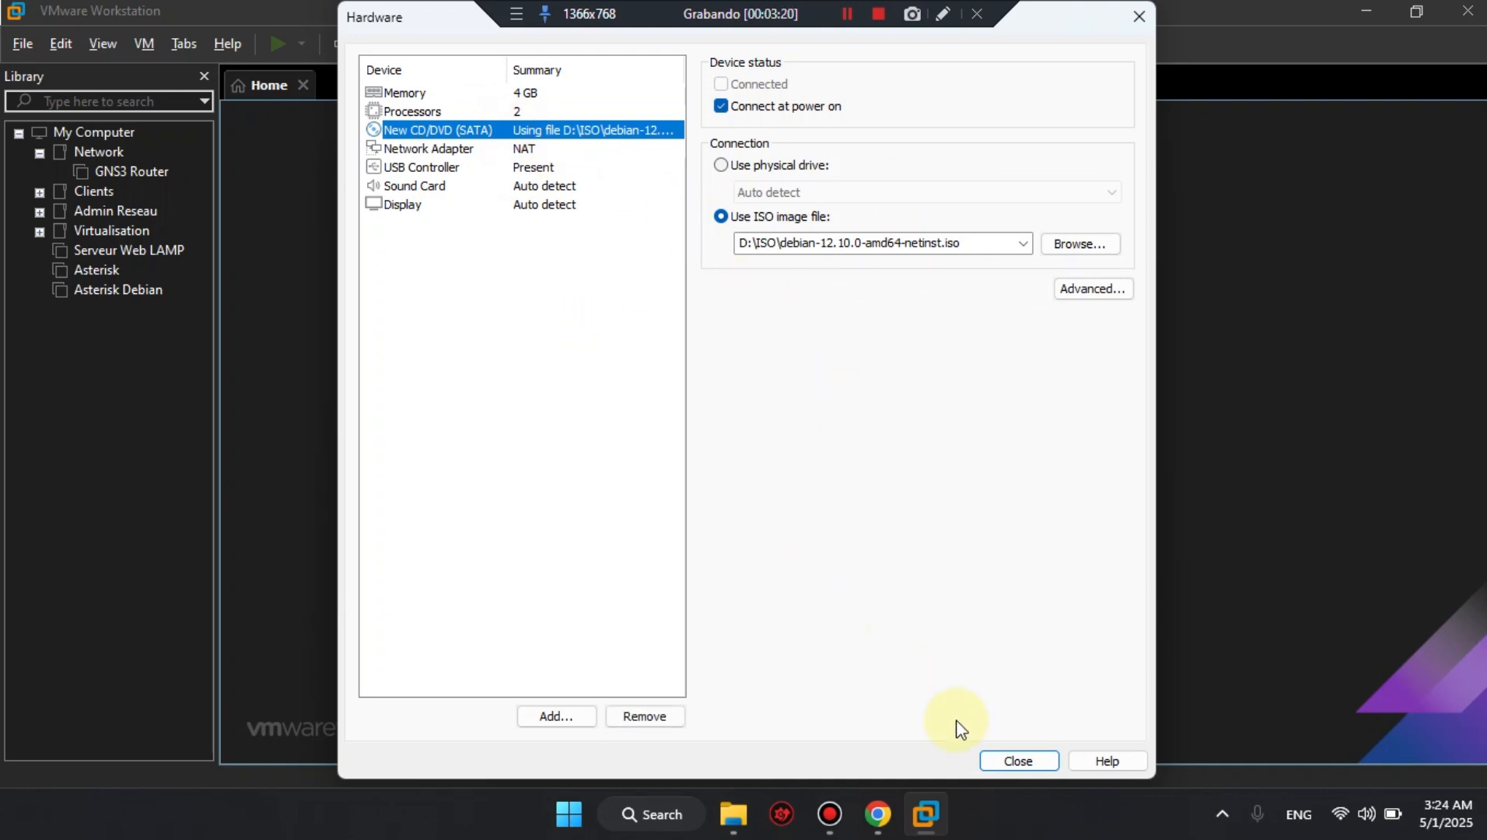
{"action": "left_click", "coordinate": [1016, 759]}
{"action": "left_click", "coordinate": [840, 608]}
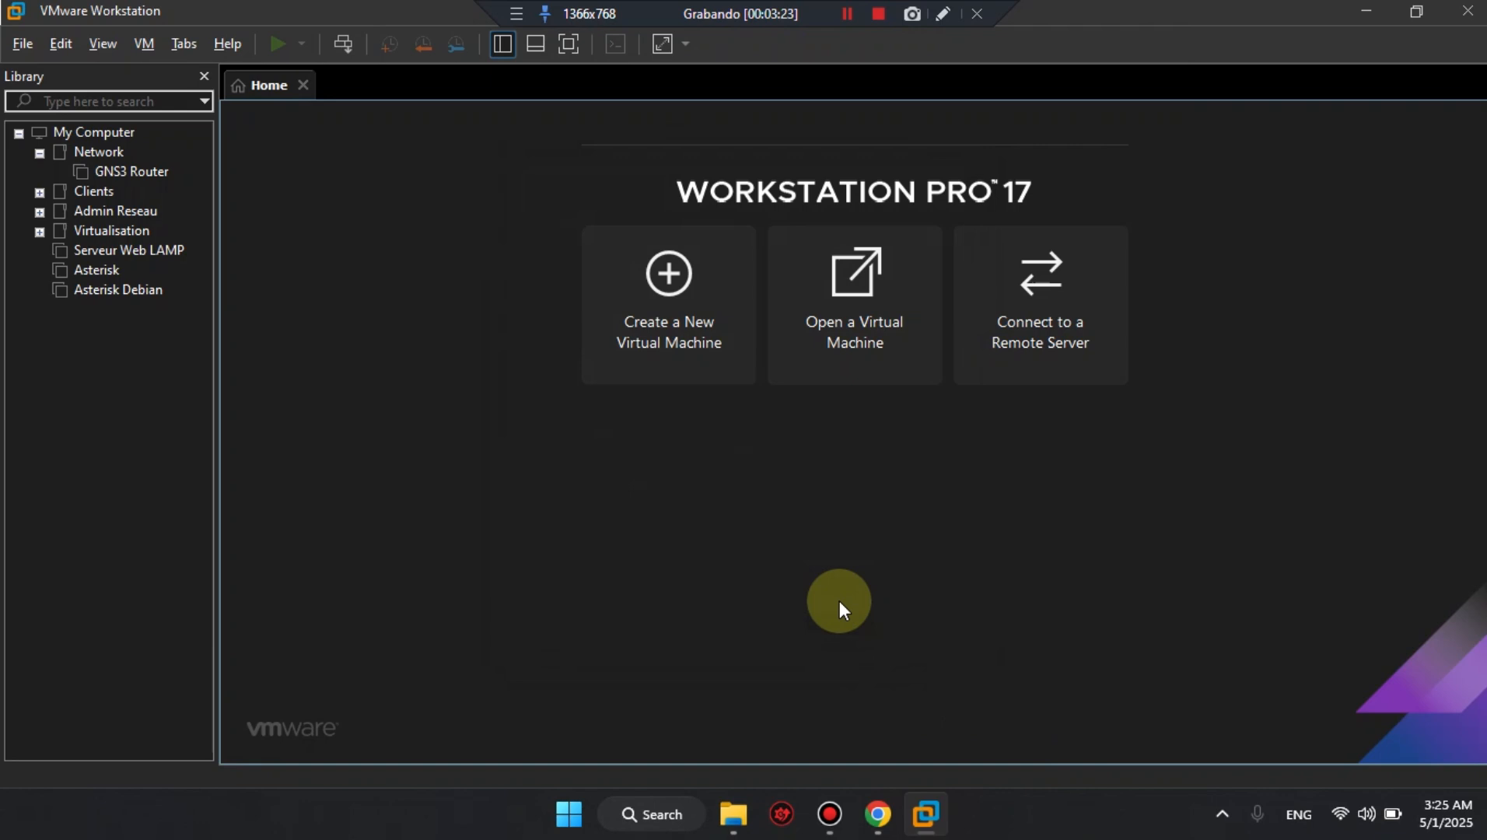
Power on the FreePBX virtual machine and start the Debian graphical install.
{"action": "key", "text": "XF86AudioMute"}
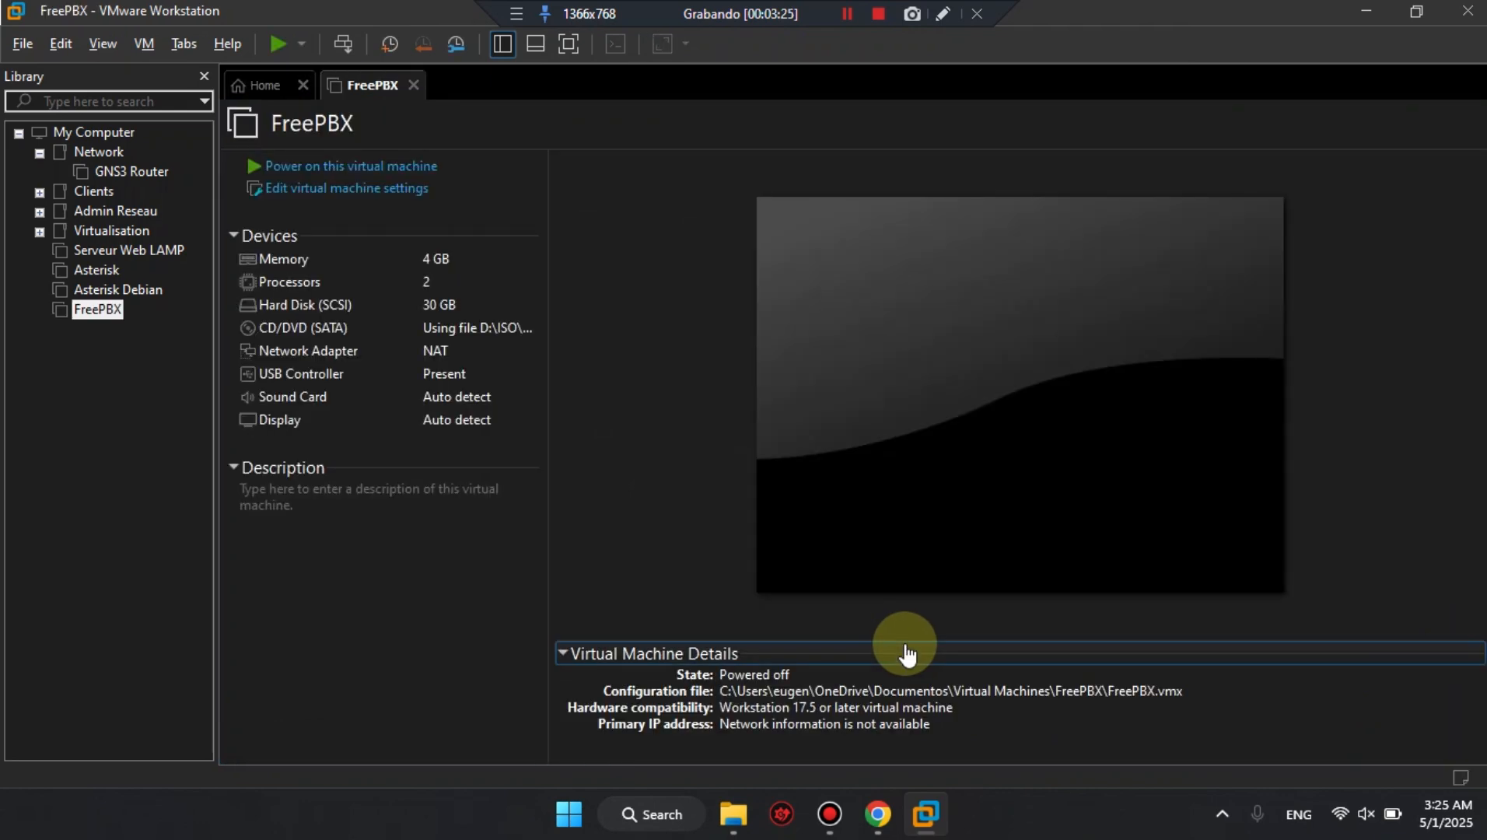
{"action": "left_click", "coordinate": [330, 165]}
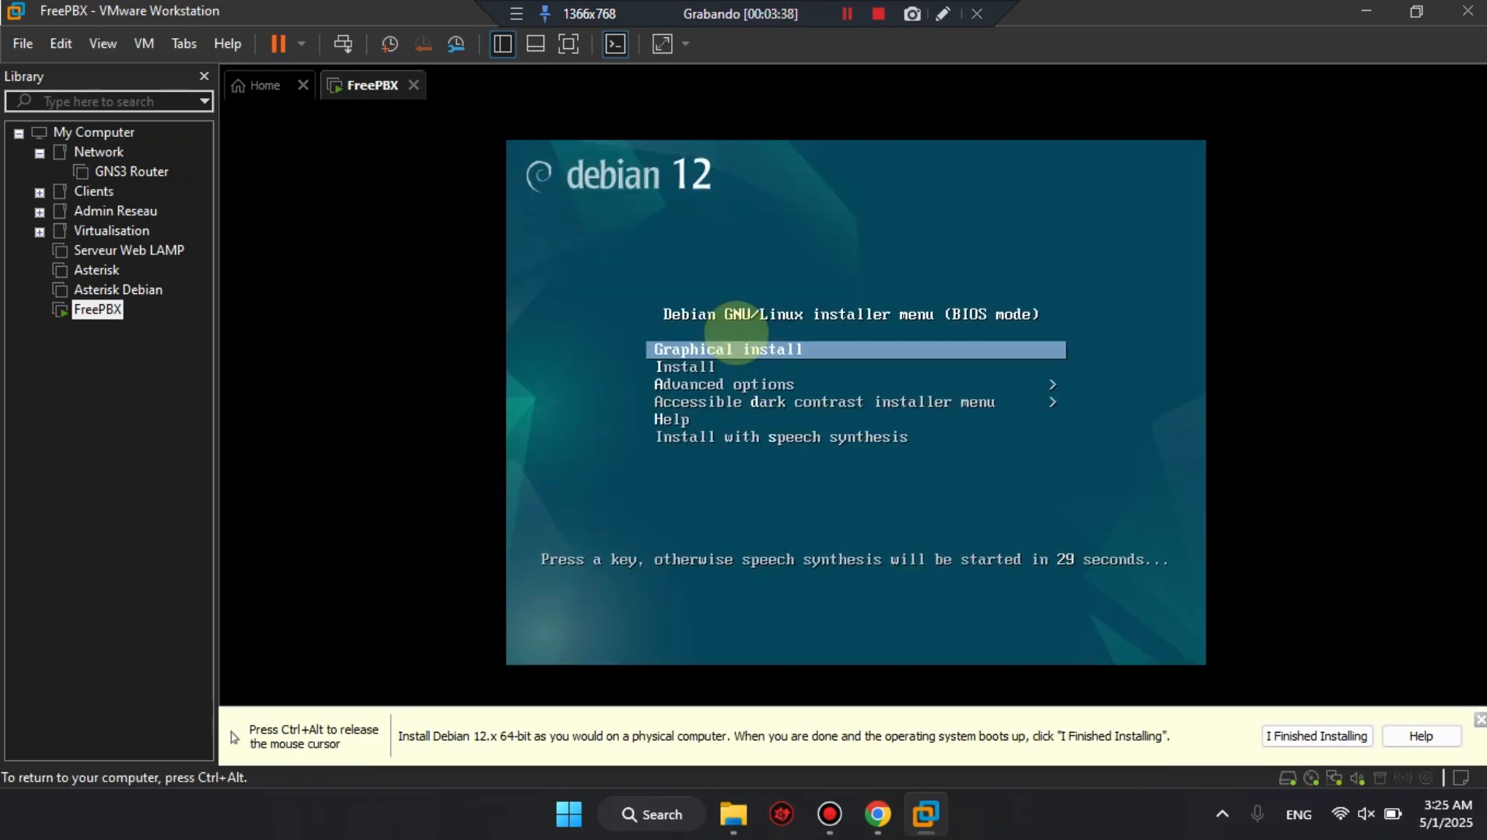
{"action": "key", "text": "Down"}
{"action": "key", "text": "Up"}
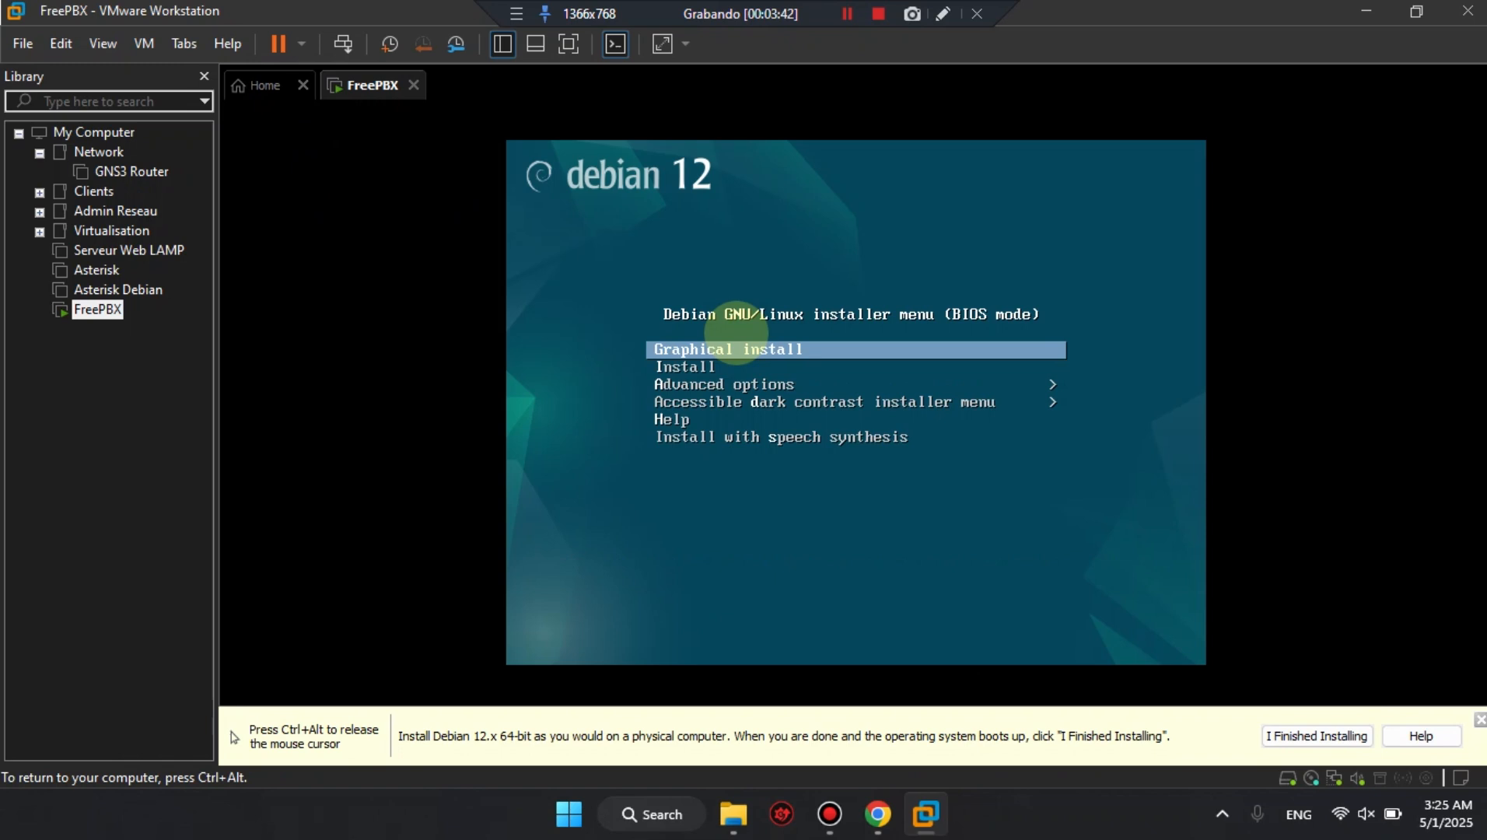
{"action": "key", "text": "Return"}
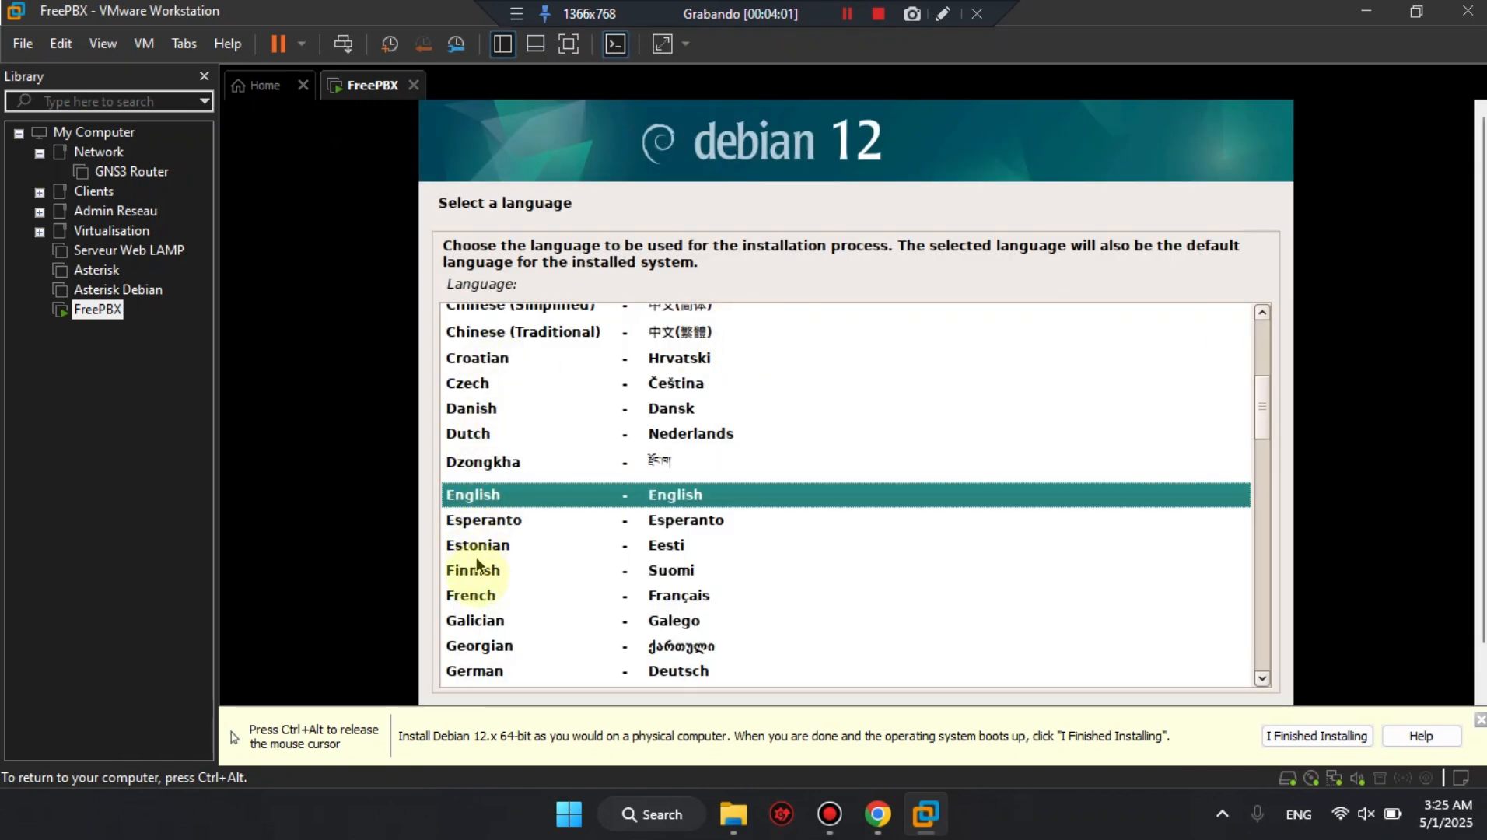
Set the installation language to French and the country to France.
{"action": "left_click", "coordinate": [479, 596]}
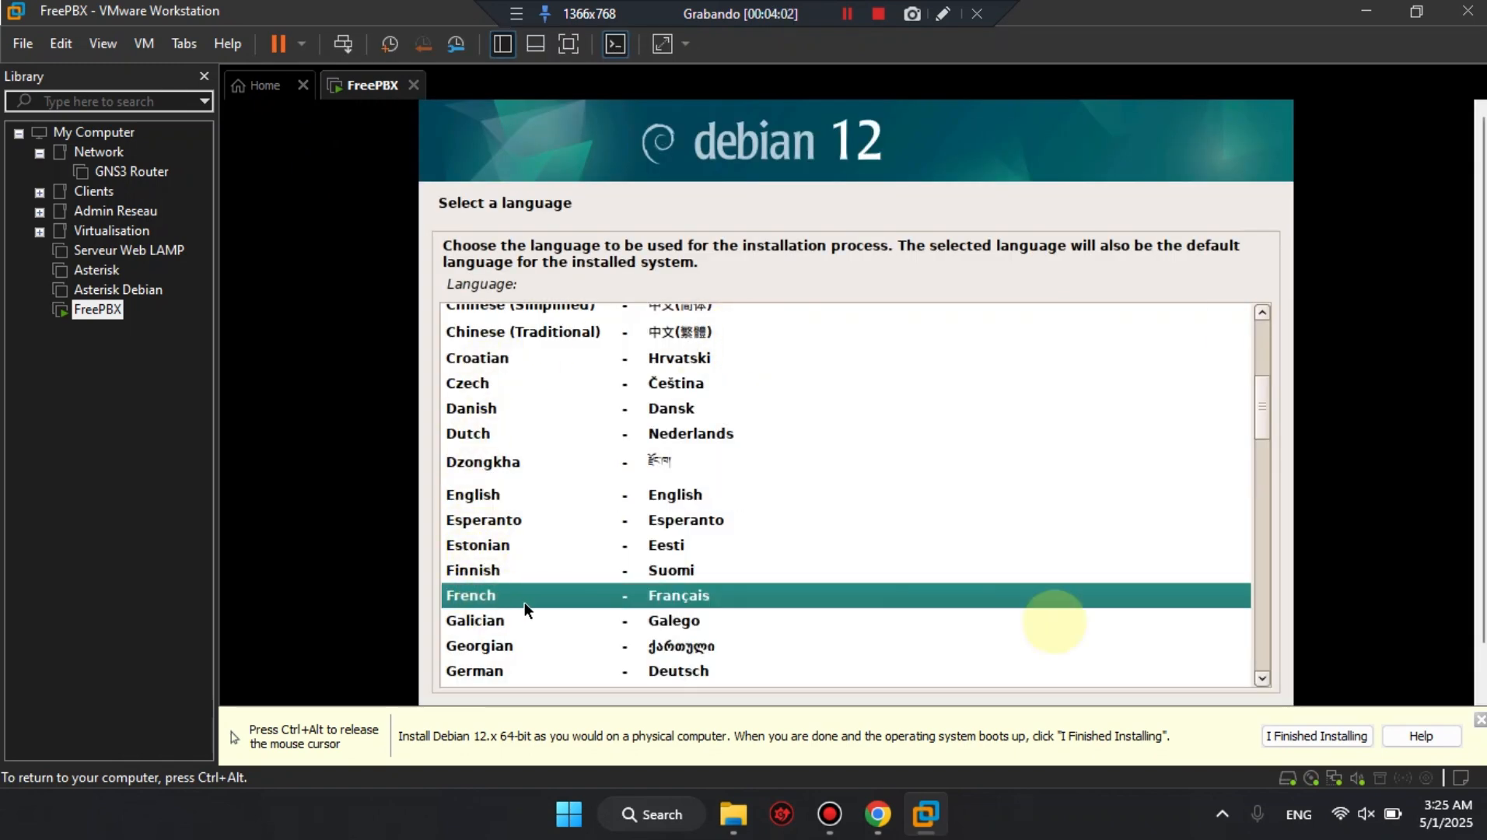
{"action": "left_click", "coordinate": [1474, 722]}
{"action": "left_click", "coordinate": [1221, 732]}
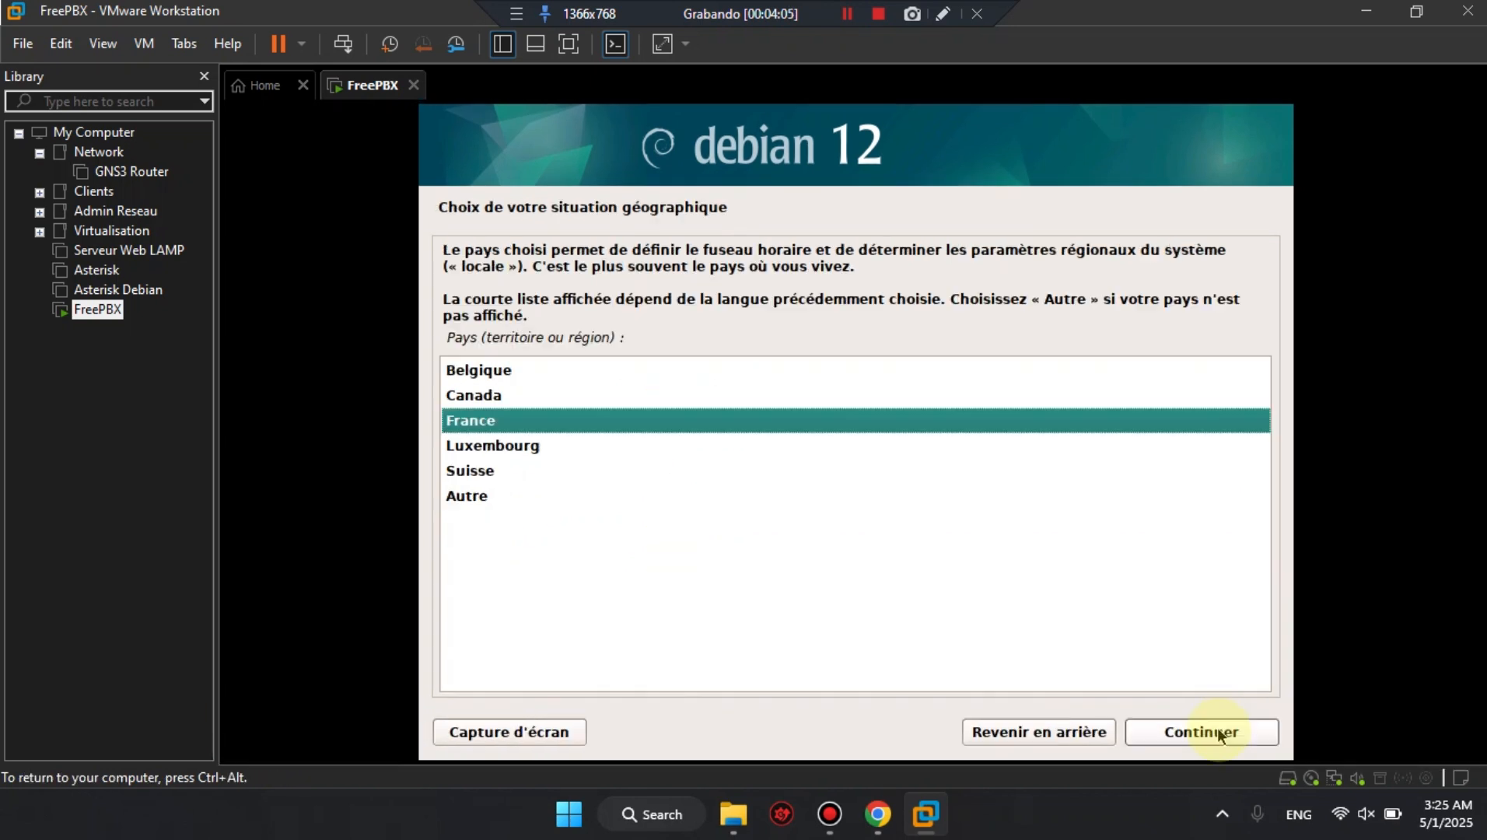
{"action": "left_click", "coordinate": [1192, 725]}
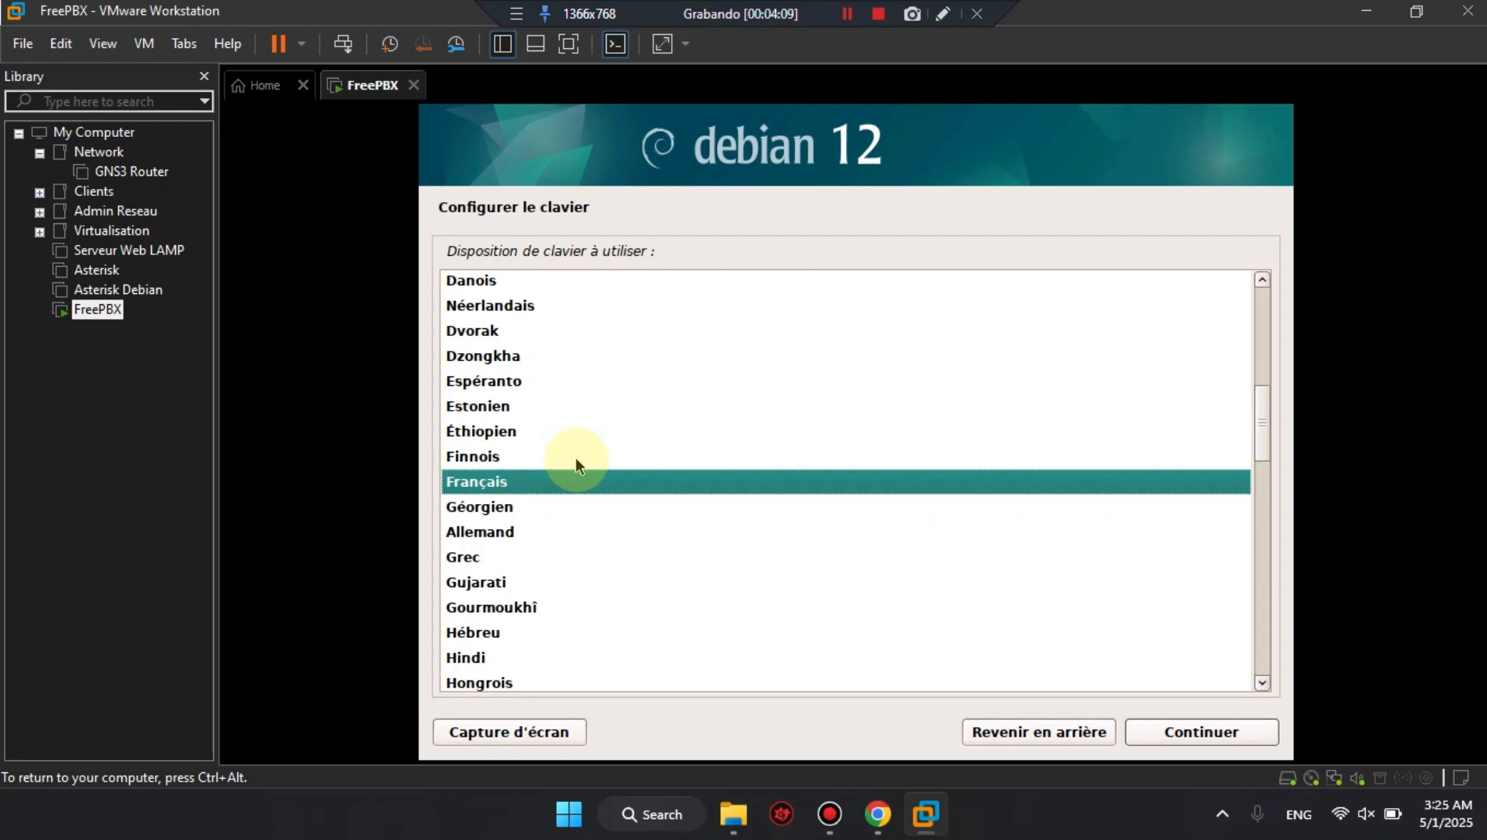
Set the keyboard layout to États-Unis.
{"action": "scroll", "coordinate": [574, 458], "scroll_direction": "up", "scroll_amount": 7}
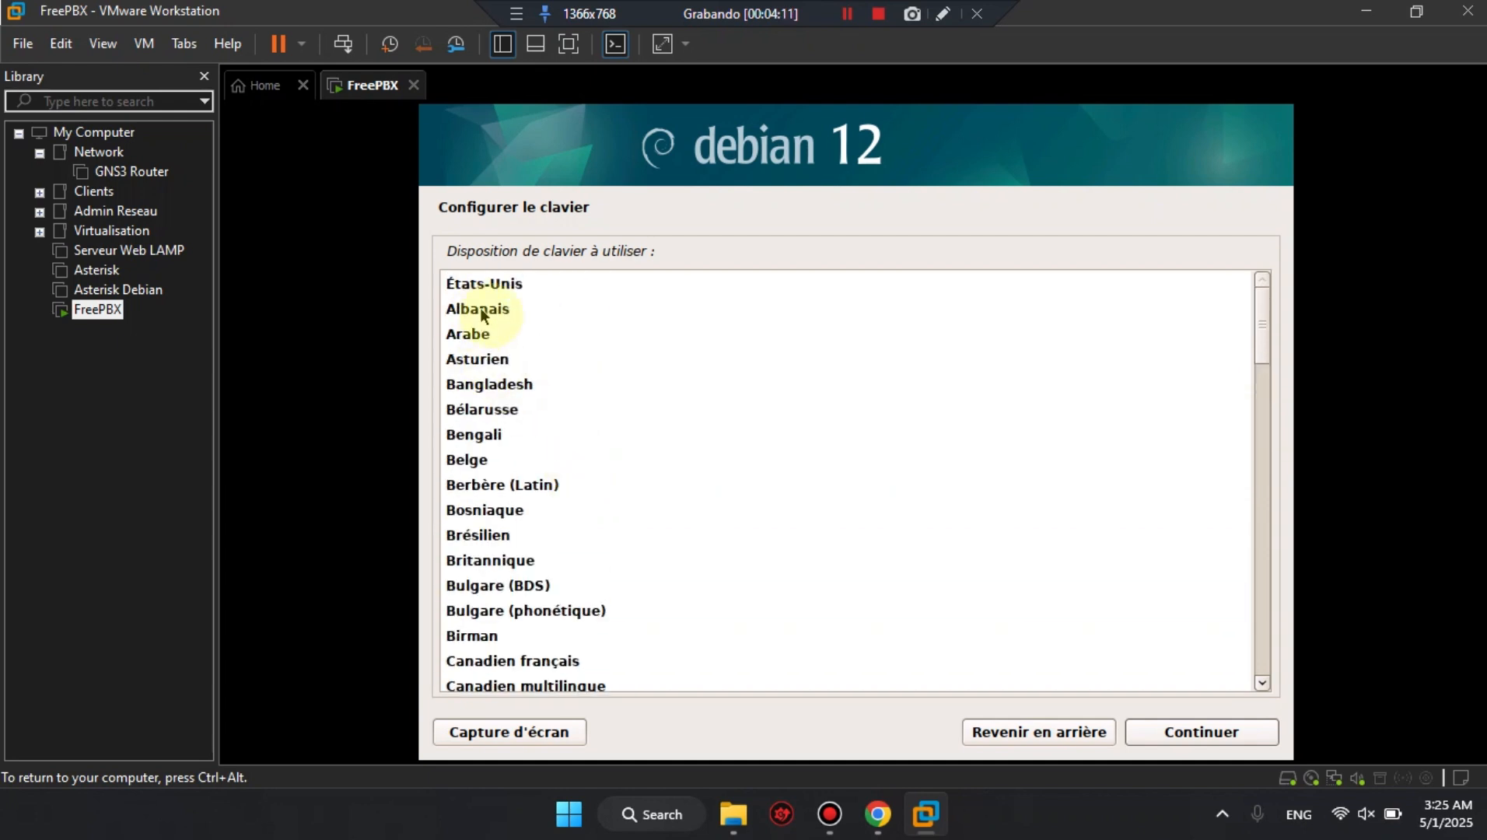
{"action": "left_click", "coordinate": [485, 284]}
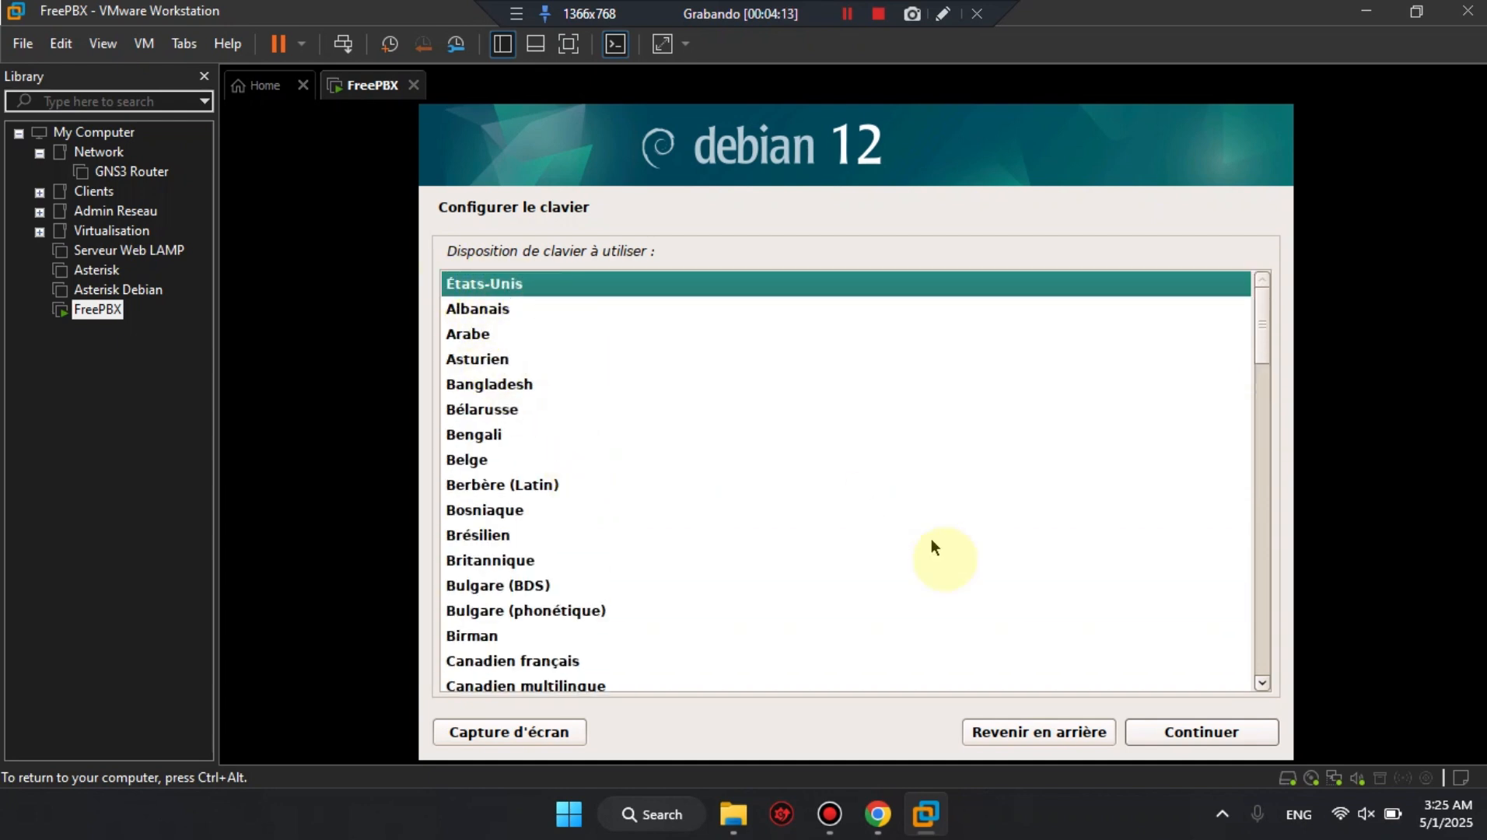
{"action": "left_click", "coordinate": [1177, 732]}
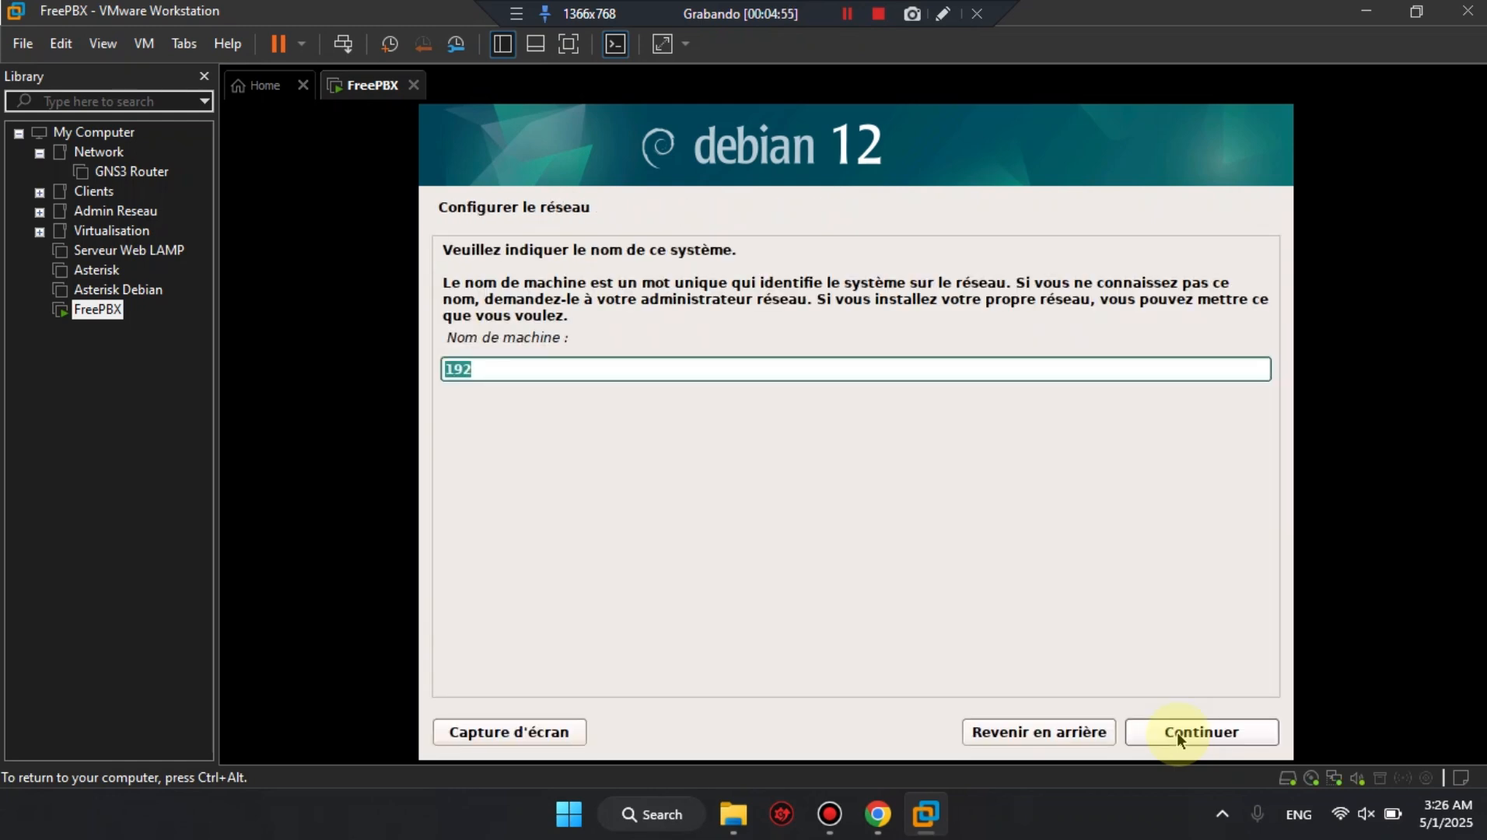
Set the machine's hostname to server and proceed to the root password setup.
{"action": "key", "text": "BackSpace"}
{"action": "type", "text": "server"}
{"action": "key", "text": "Return"}
{"action": "left_click", "coordinate": [1179, 735]}
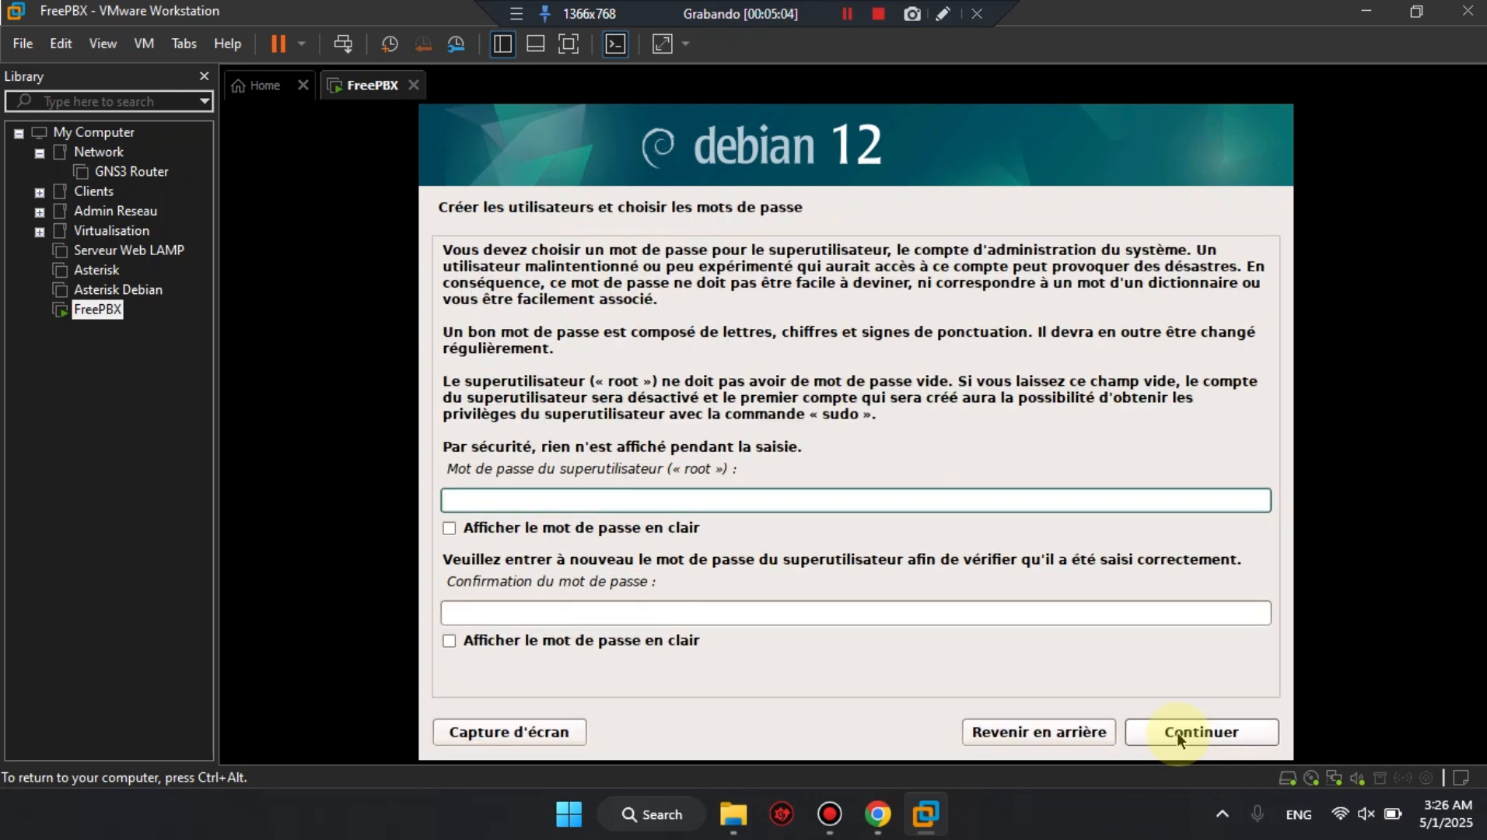
Enter the root account password, show it in plain text, and confirm it in the second password field.
{"action": "key", "text": "Tab"}
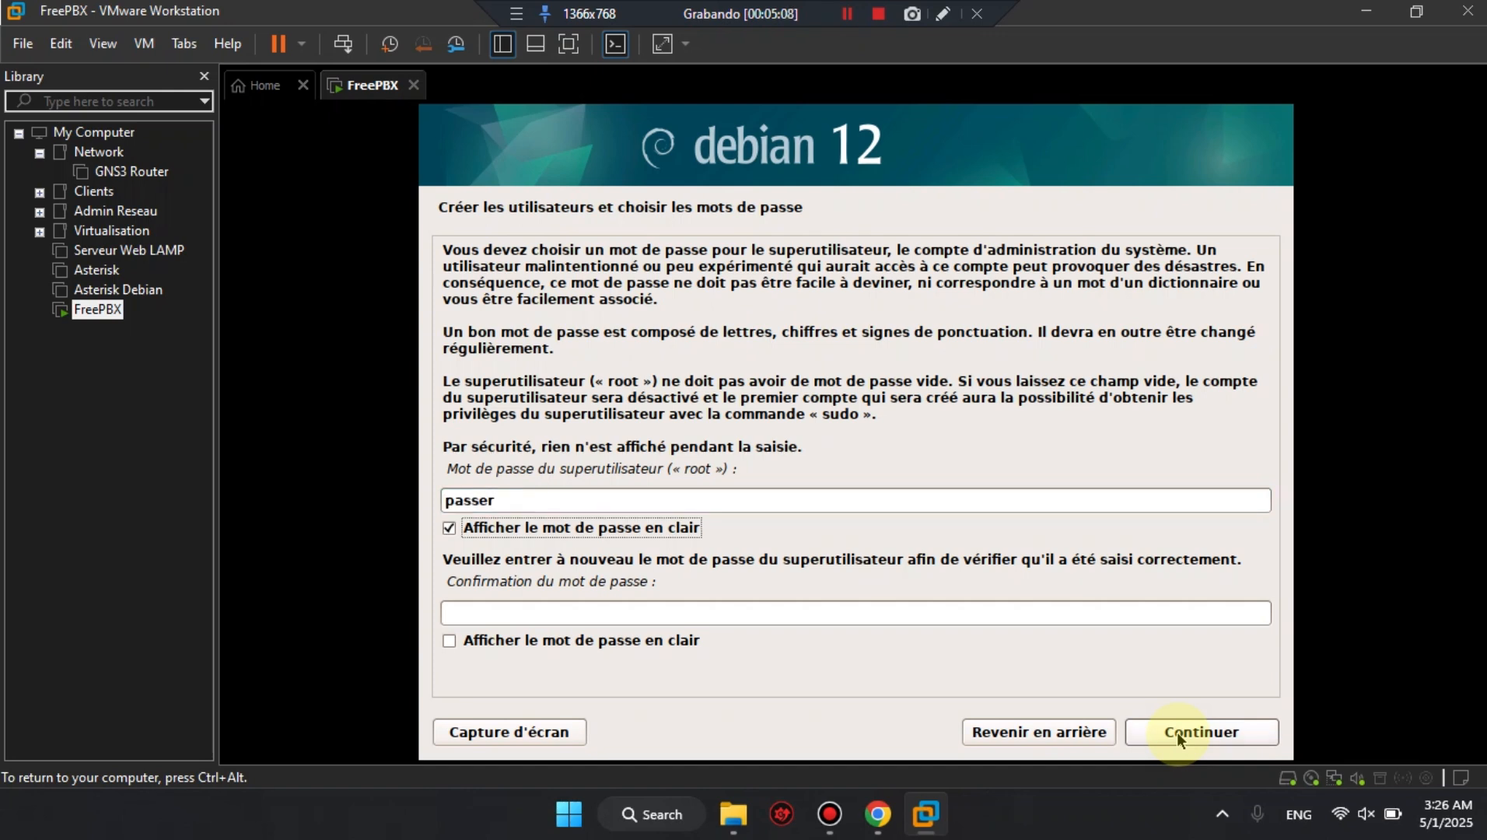
{"action": "key", "text": "Tab"}
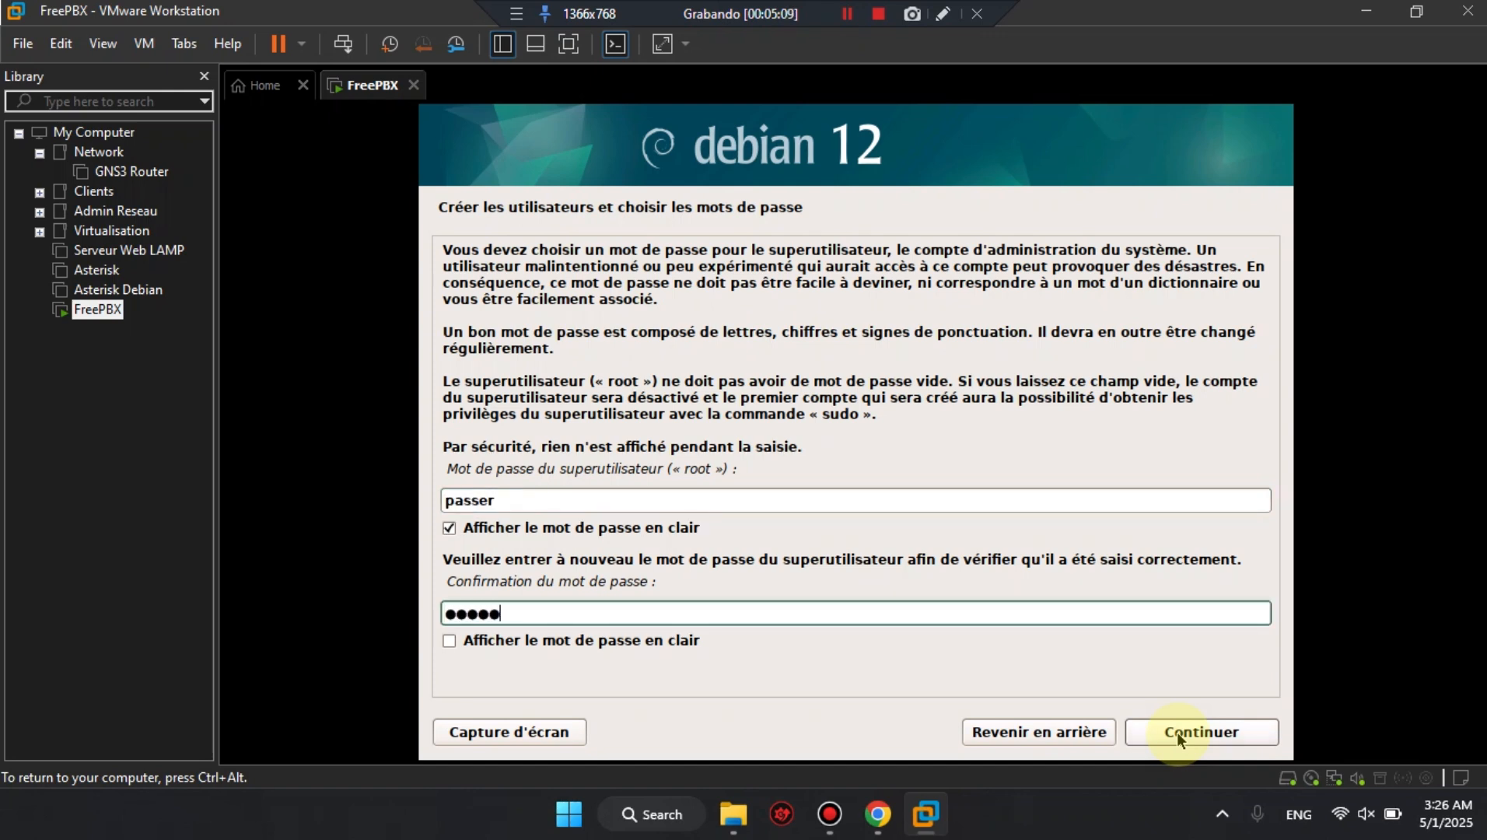
{"action": "key", "text": "Return"}
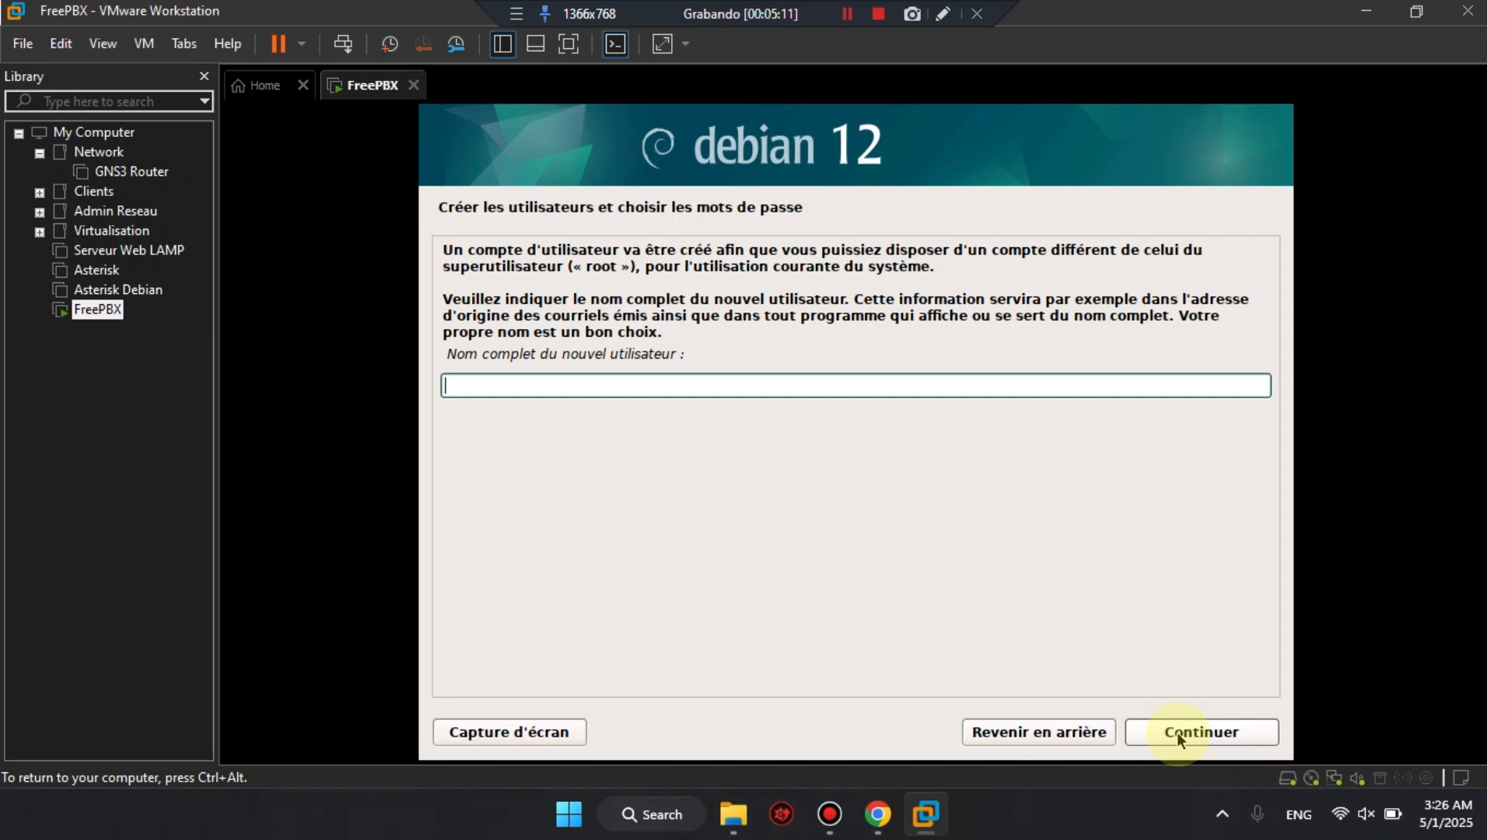
Name the new user account etudiant and proceed to its password setup.
{"action": "type", "text": "etudiant"}
{"action": "left_click", "coordinate": [1178, 738]}
{"action": "left_click", "coordinate": [1178, 737]}
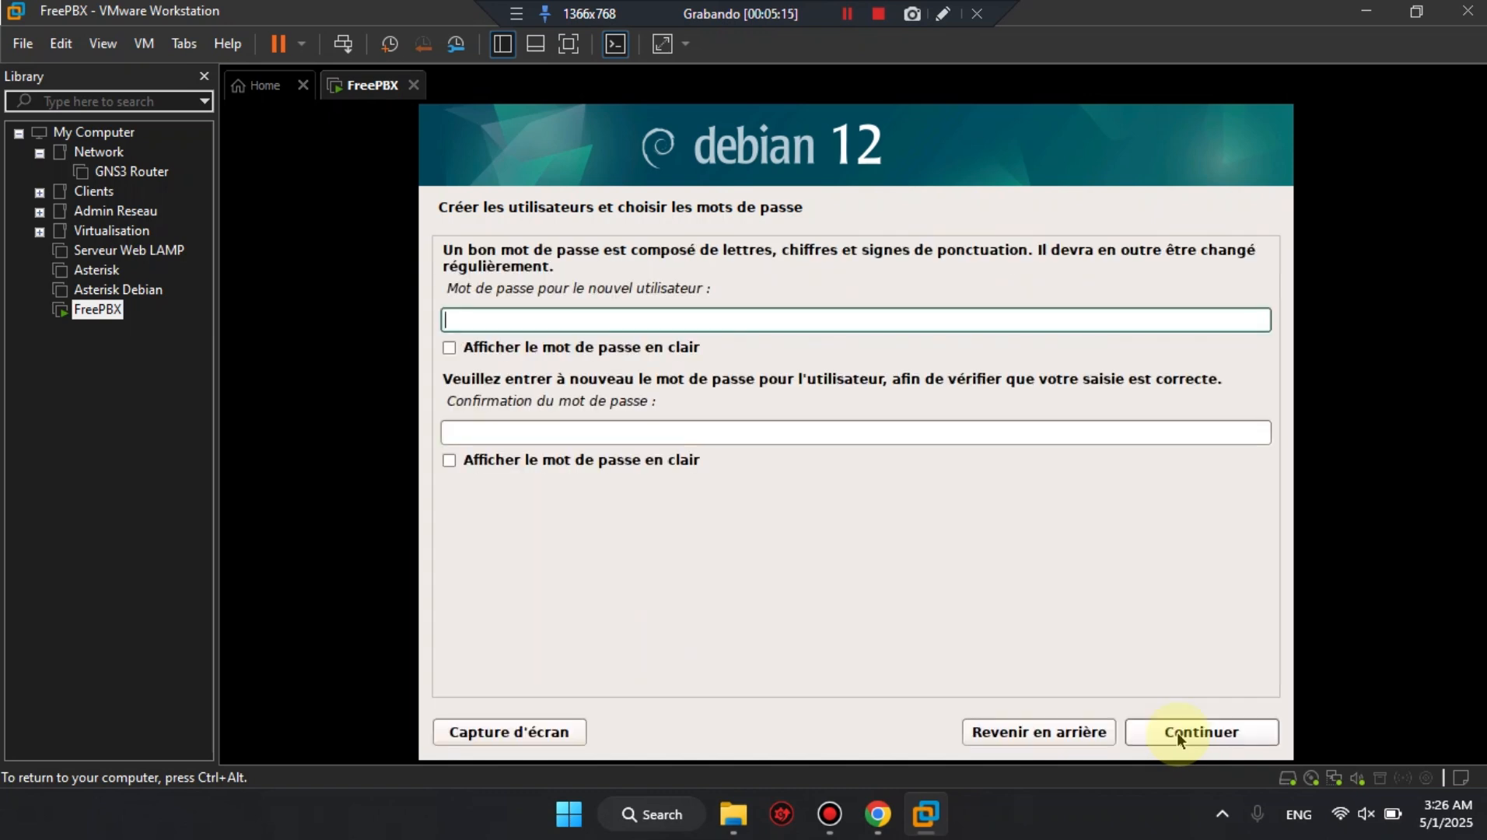
Enter the new user's password, show it in plain text, and confirm it in the second password field.
{"action": "key", "text": "Tab"}
{"action": "key", "text": "space"}
{"action": "key", "text": "Tab"}
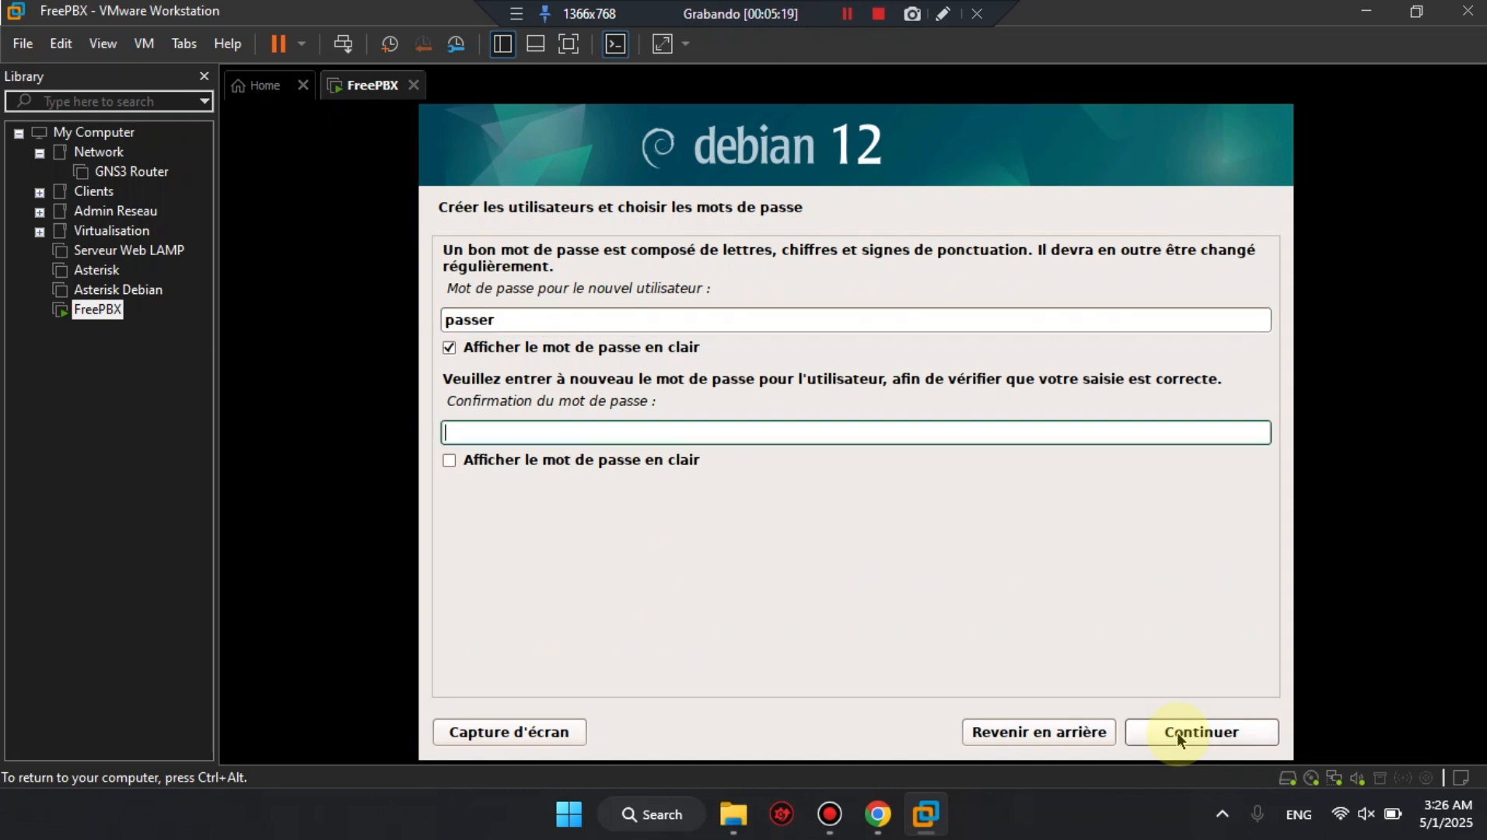
{"action": "left_click", "coordinate": [1179, 737]}
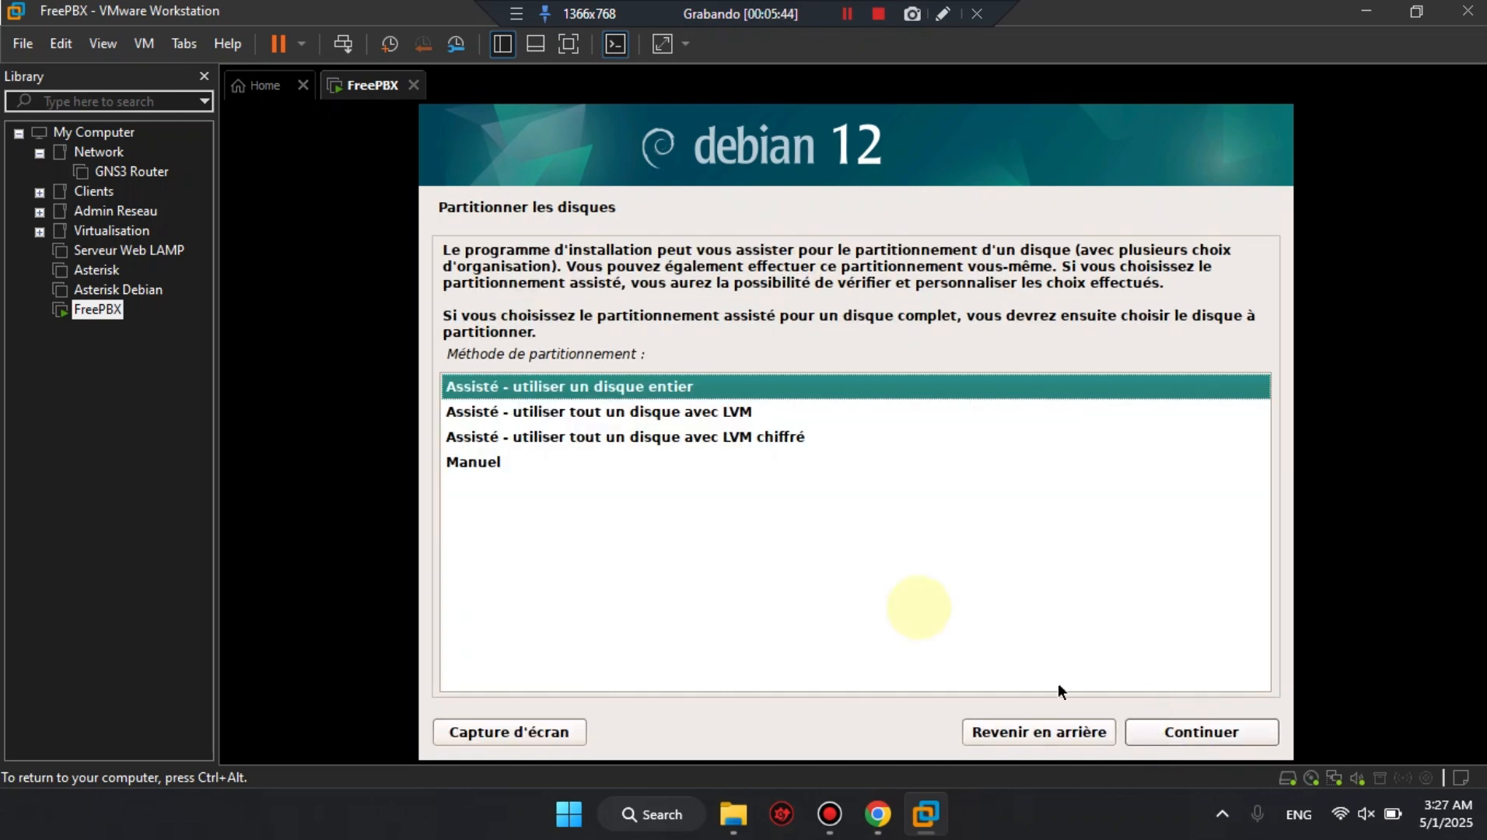
Choose guided partitioning of the entire sda disk with all files in a single partition.
{"action": "left_click", "coordinate": [1191, 735]}
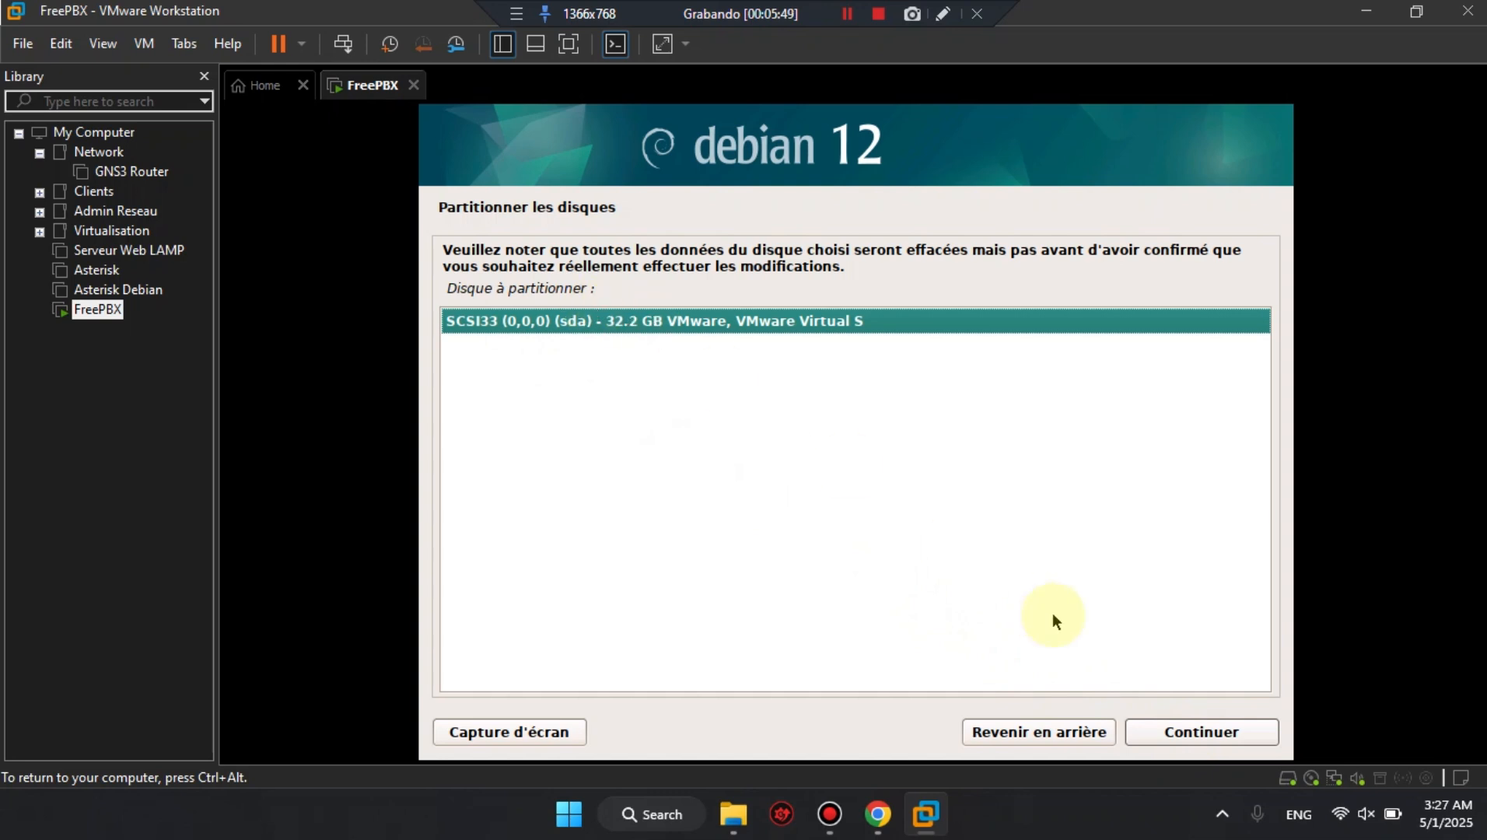
{"action": "left_click", "coordinate": [1176, 739]}
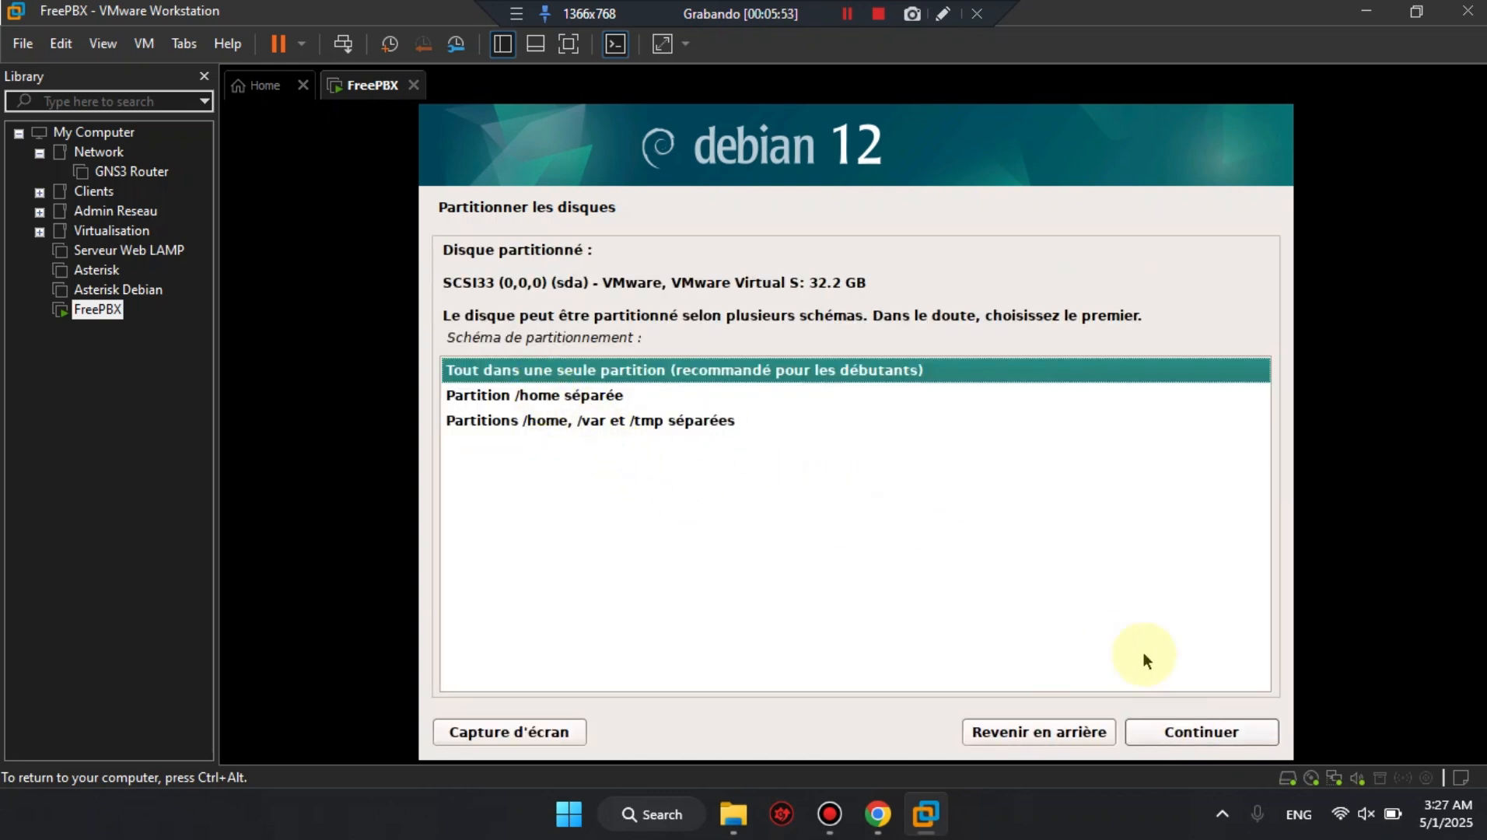
{"action": "left_click", "coordinate": [1215, 732]}
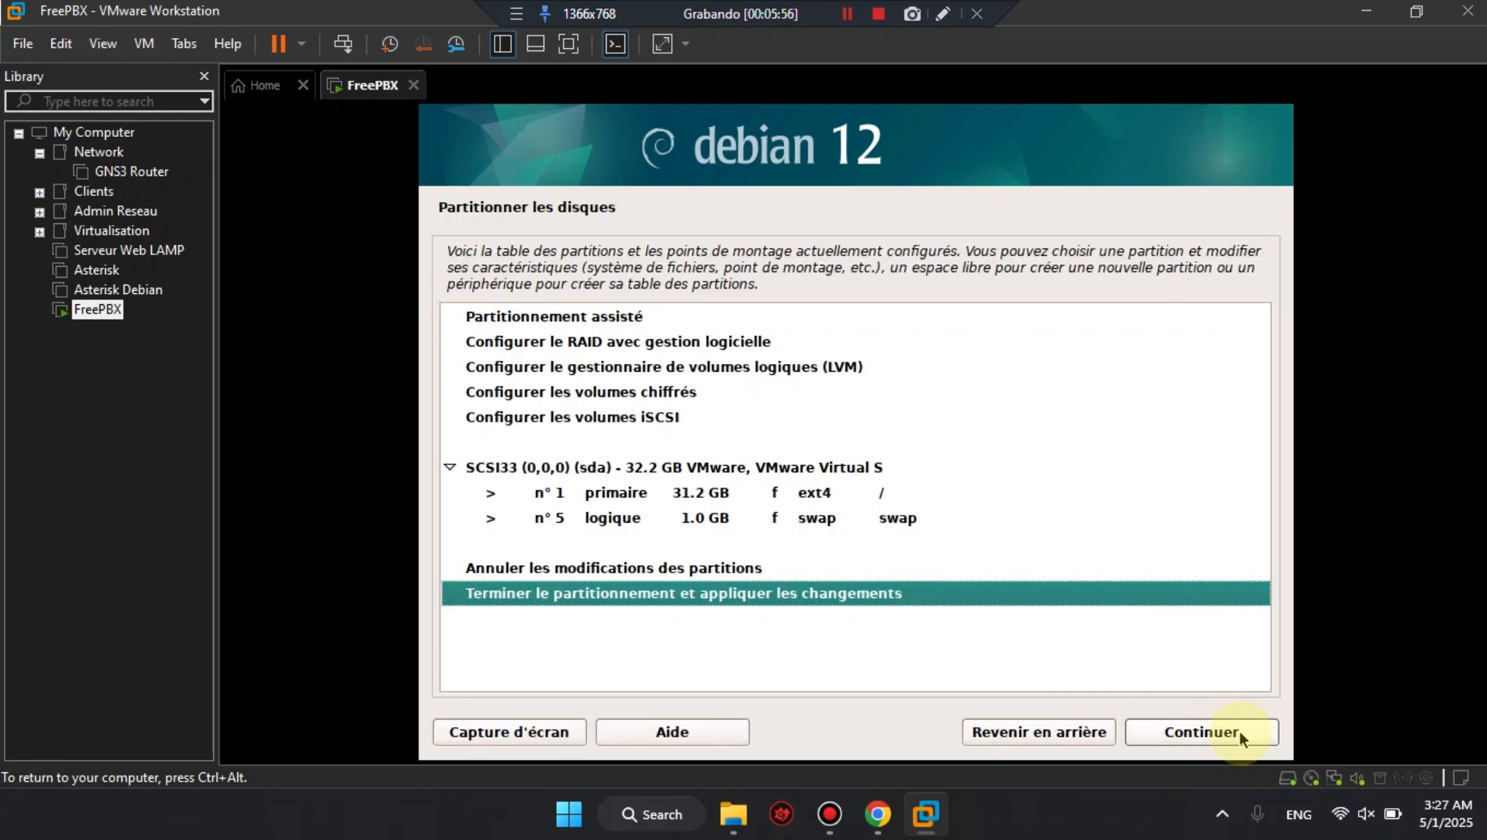
Finish the partitioning and confirm writing the changes to the disk.
{"action": "left_click", "coordinate": [1238, 731]}
{"action": "key", "text": "Down"}
{"action": "left_click", "coordinate": [1239, 731]}
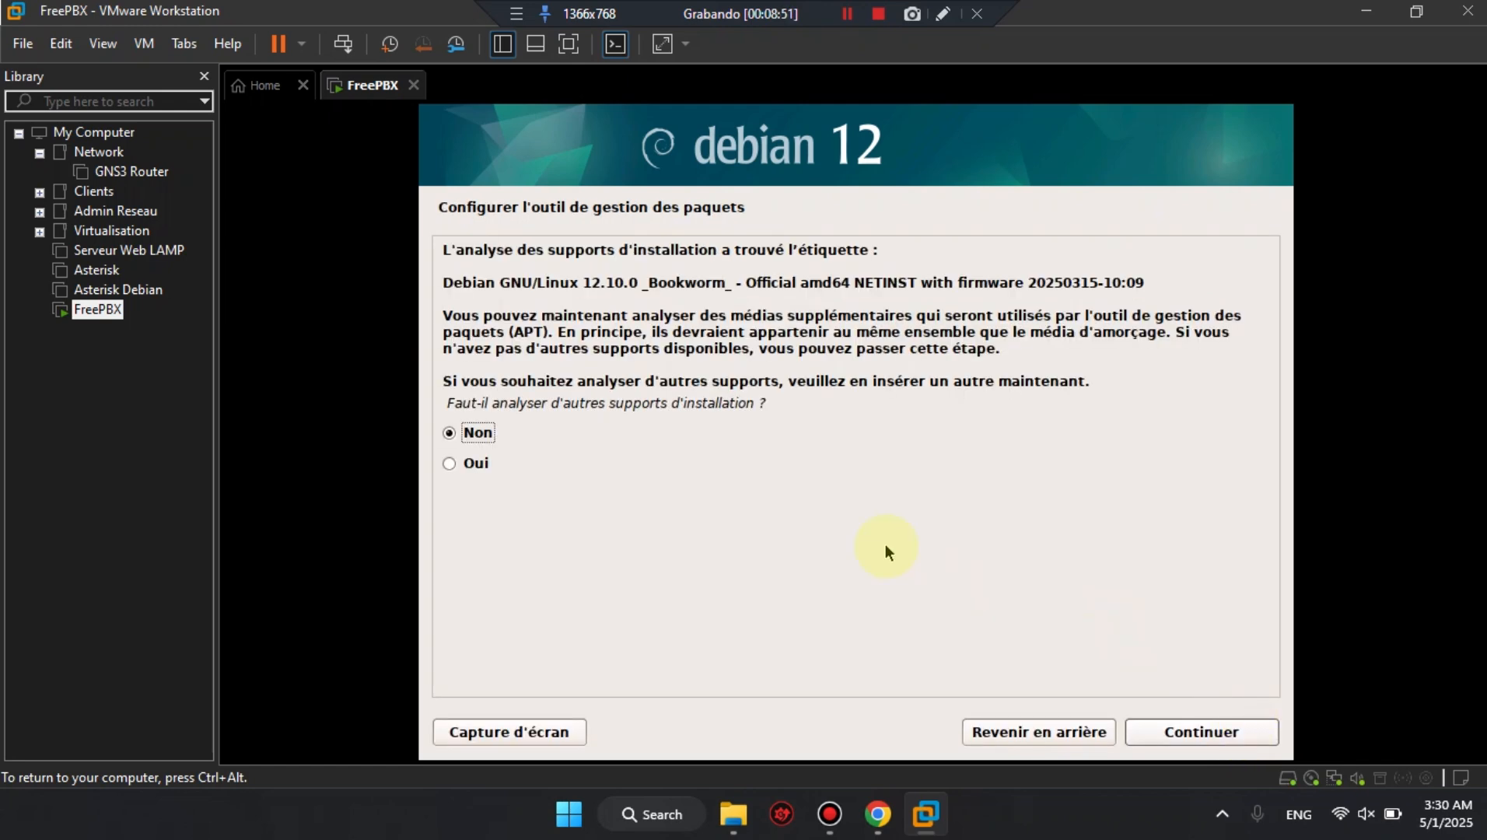
Decline scanning additional installation media and use the deb.debian.org mirror for France without an HTTP proxy.
{"action": "left_click", "coordinate": [1242, 733]}
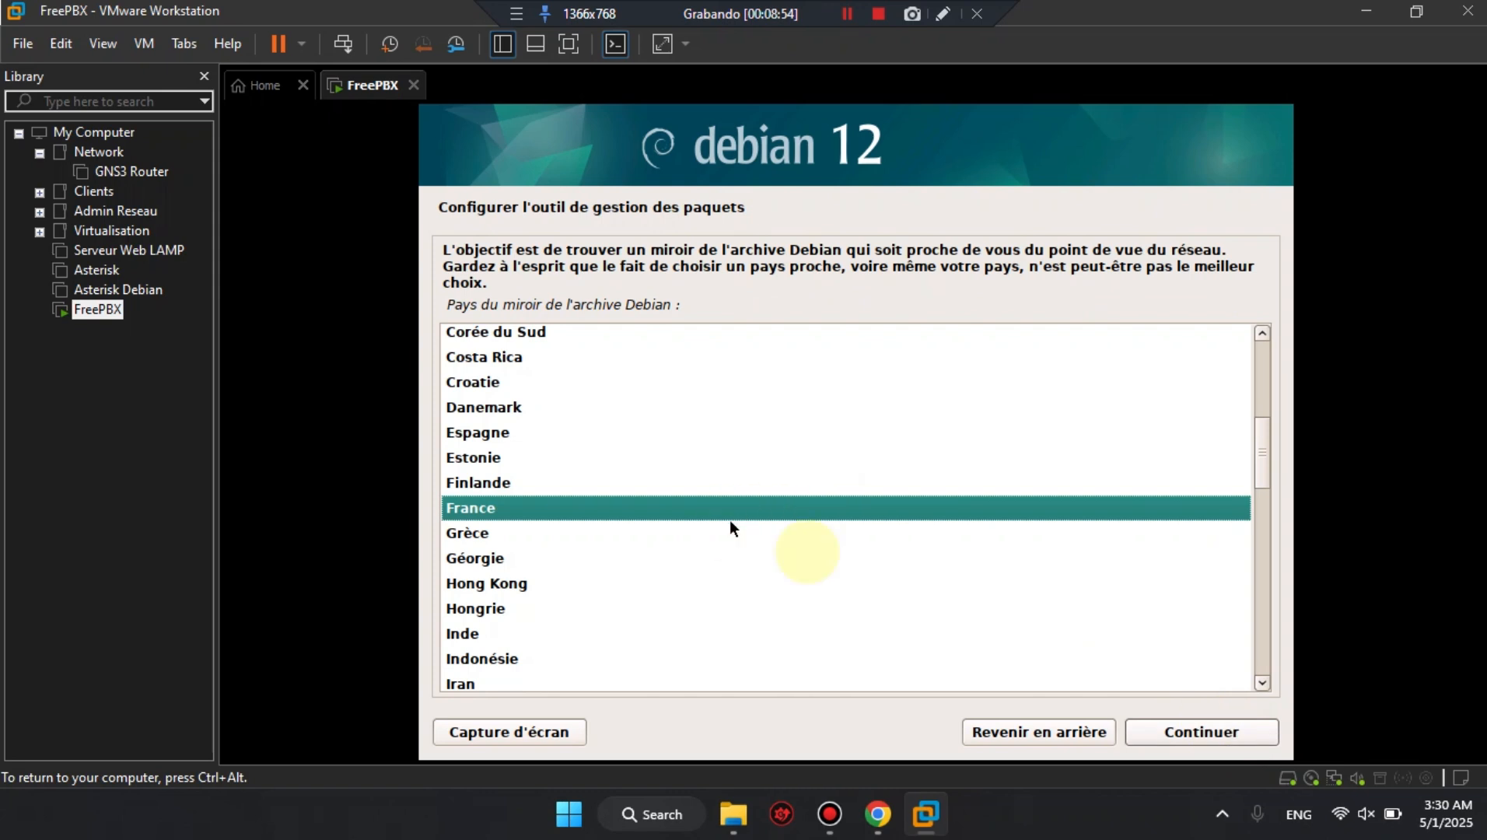
{"action": "left_click", "coordinate": [1205, 732]}
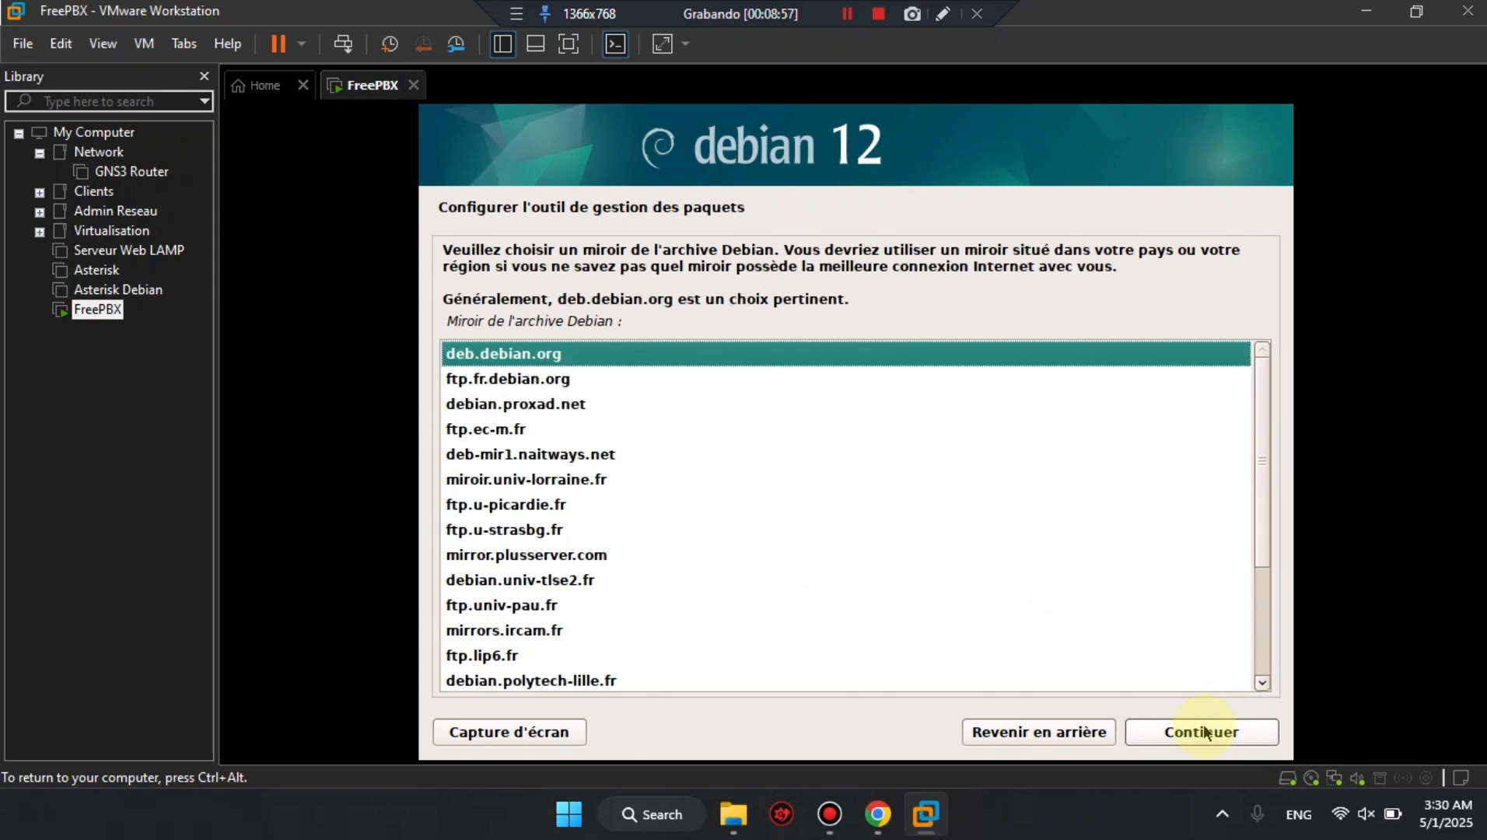
{"action": "left_click", "coordinate": [1204, 732]}
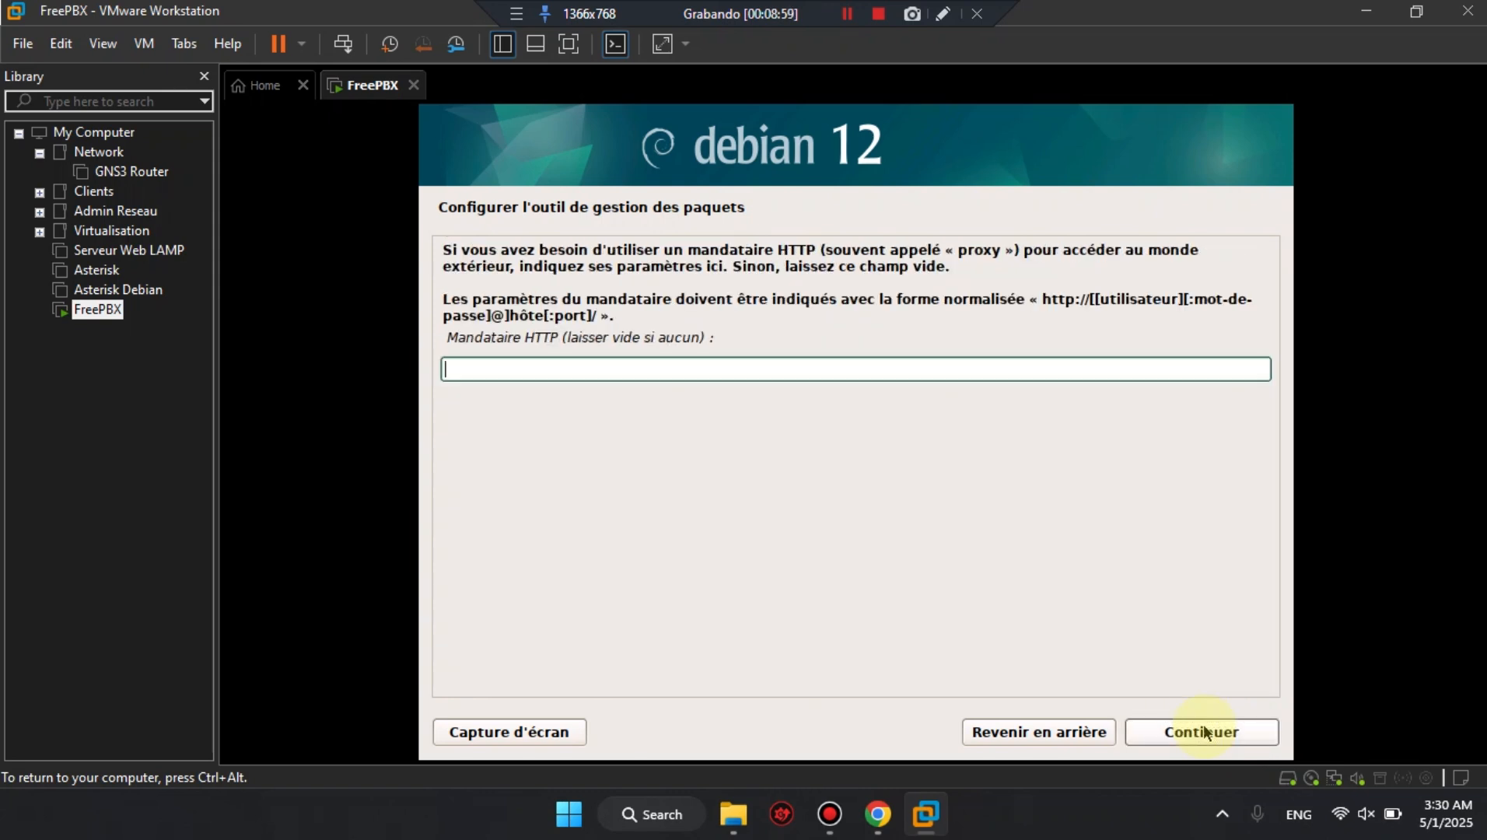
{"action": "left_click", "coordinate": [1205, 732]}
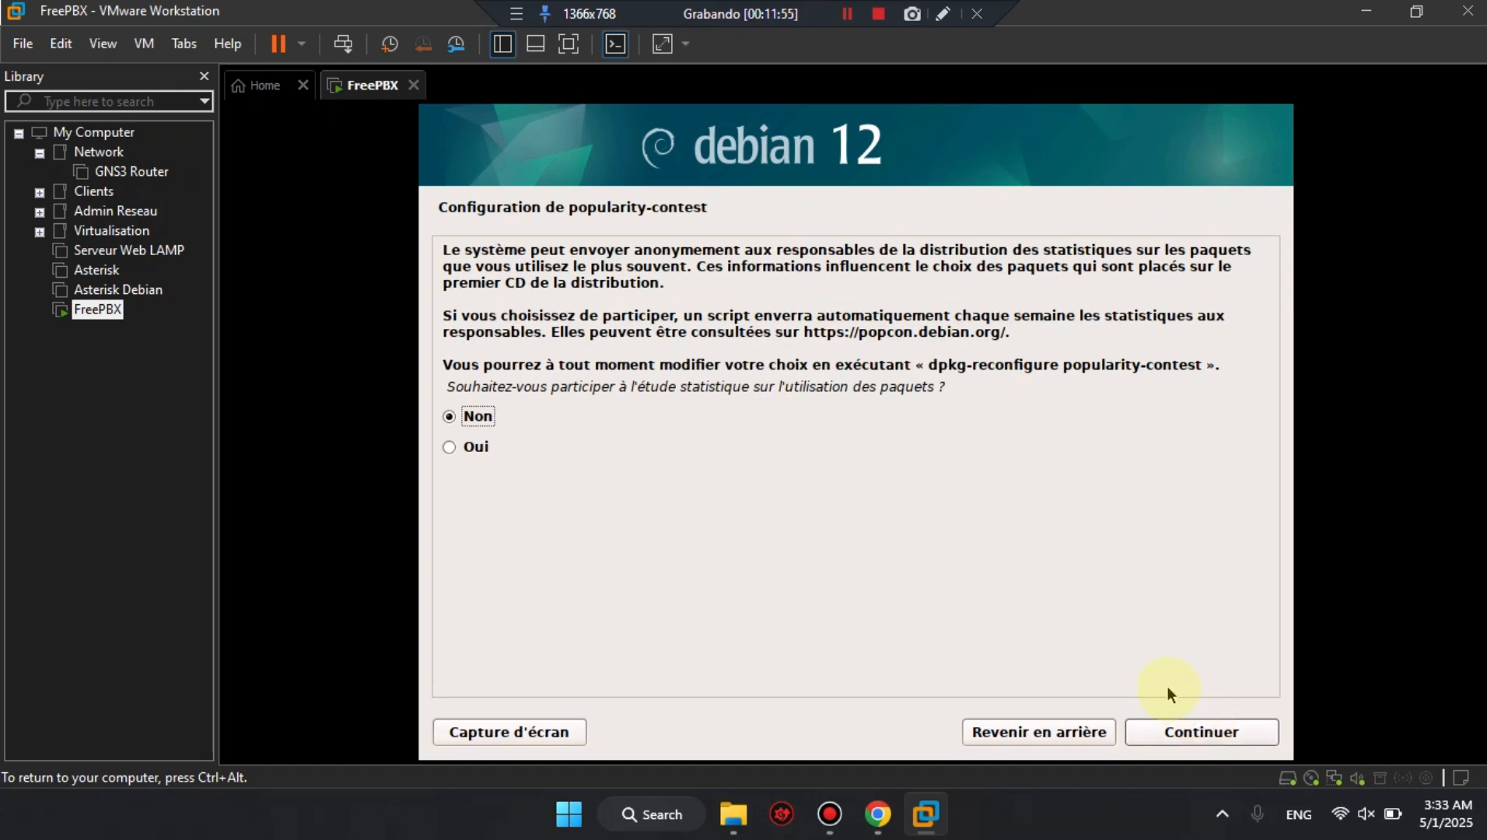
Decline the package usage survey and install only the SSH server and standard system utilities, without the Debian desktop environment or GNOME.
{"action": "left_click", "coordinate": [1224, 737]}
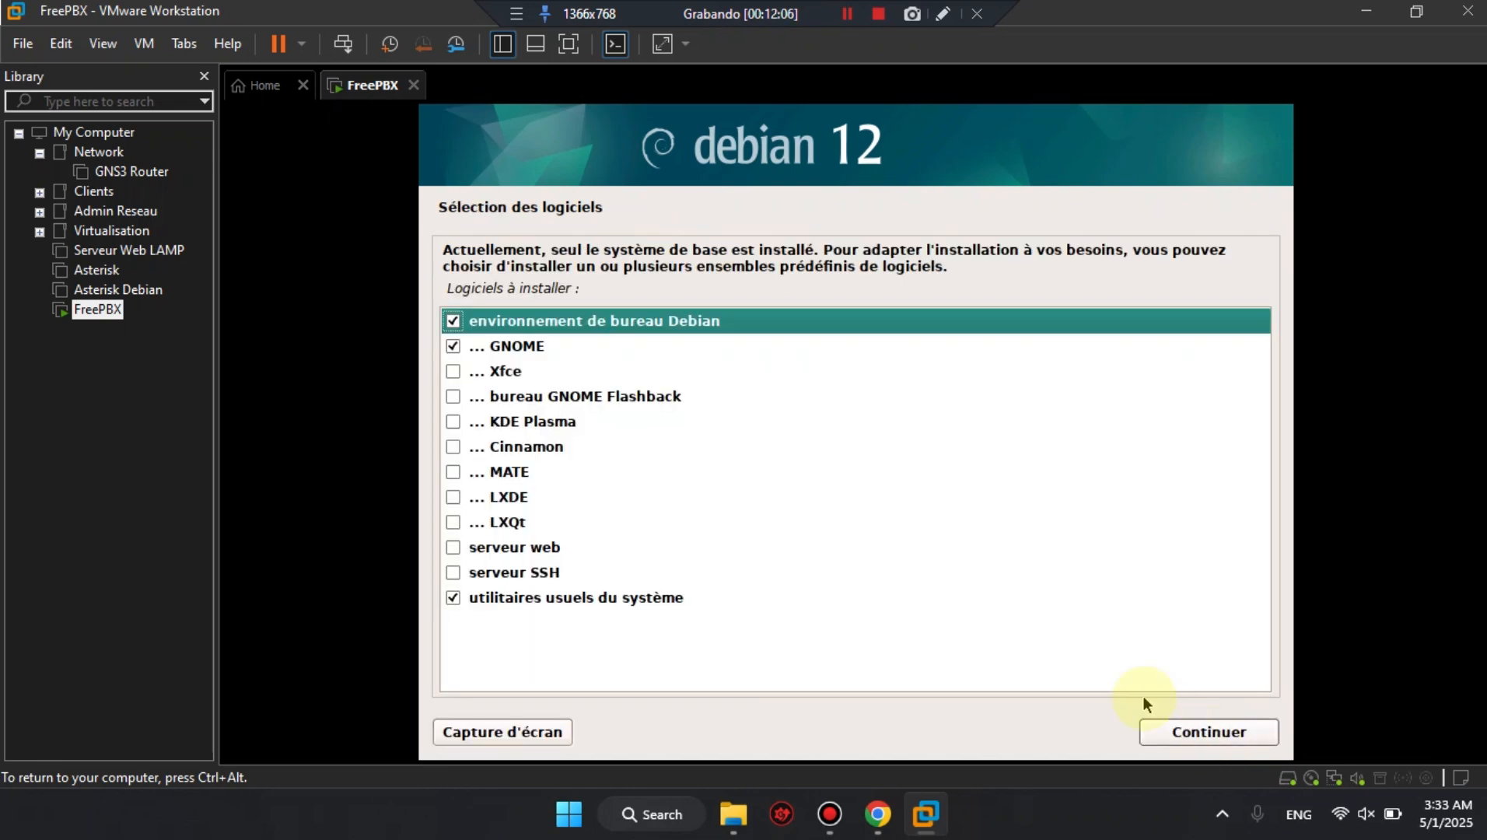
{"action": "left_click", "coordinate": [452, 320]}
{"action": "left_click", "coordinate": [453, 348]}
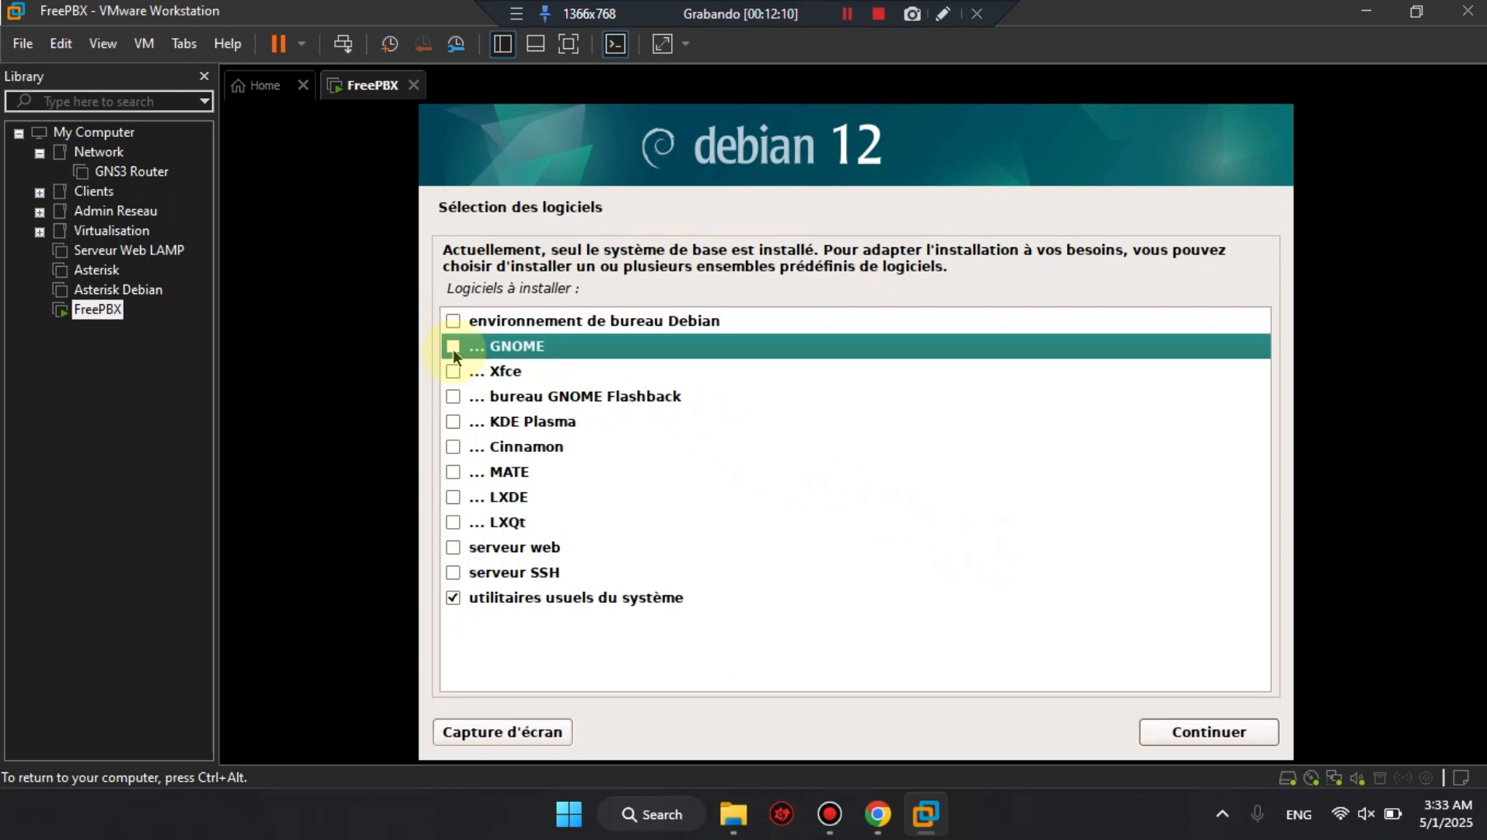
{"action": "left_click", "coordinate": [453, 574]}
{"action": "left_click", "coordinate": [529, 602]}
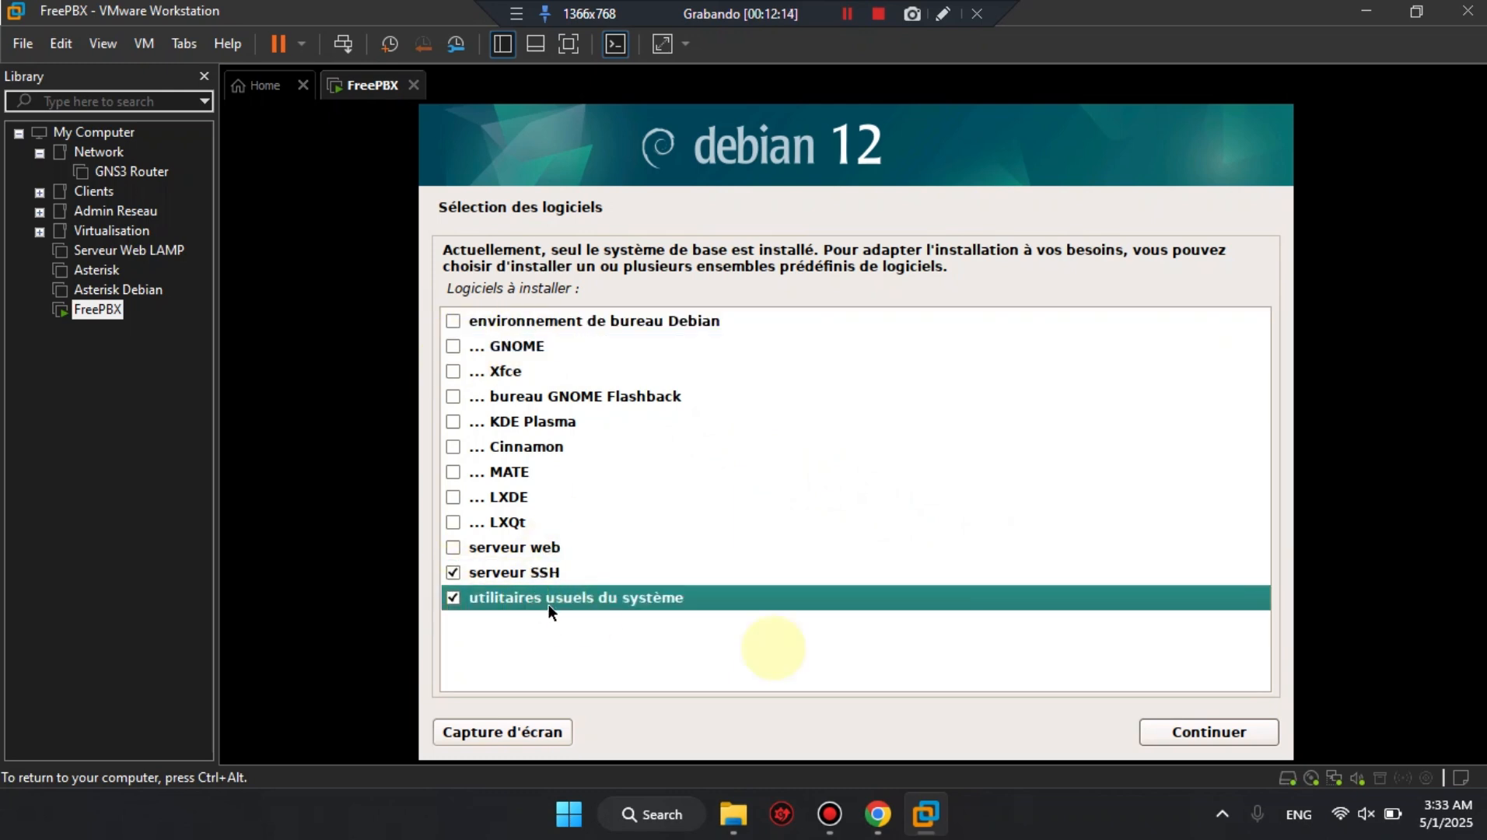
{"action": "left_click", "coordinate": [1201, 735]}
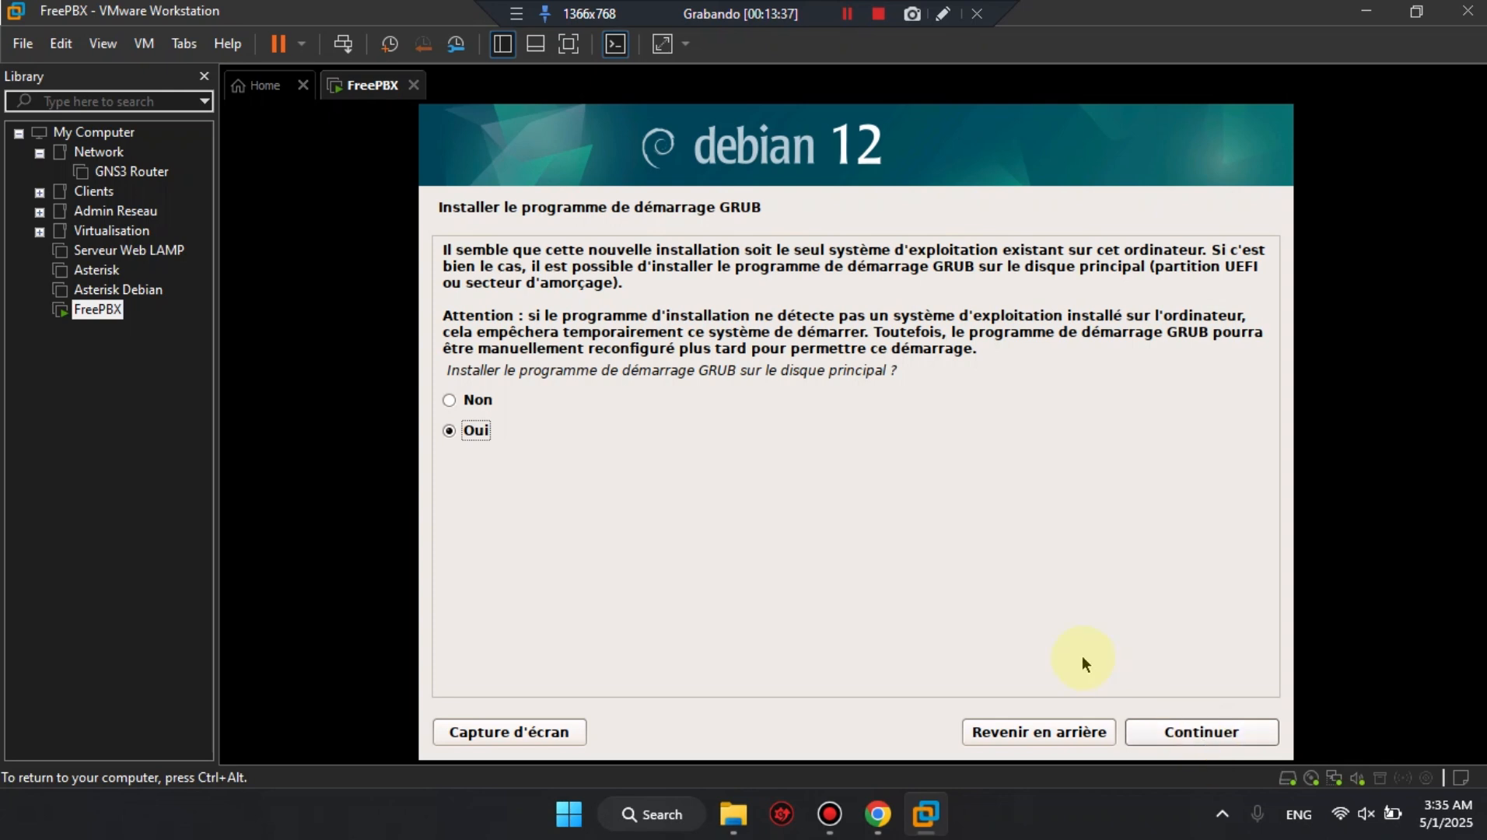
Install the GRUB boot loader on /dev/sda, finish the installation and reboot into the new system.
{"action": "left_click", "coordinate": [1201, 733]}
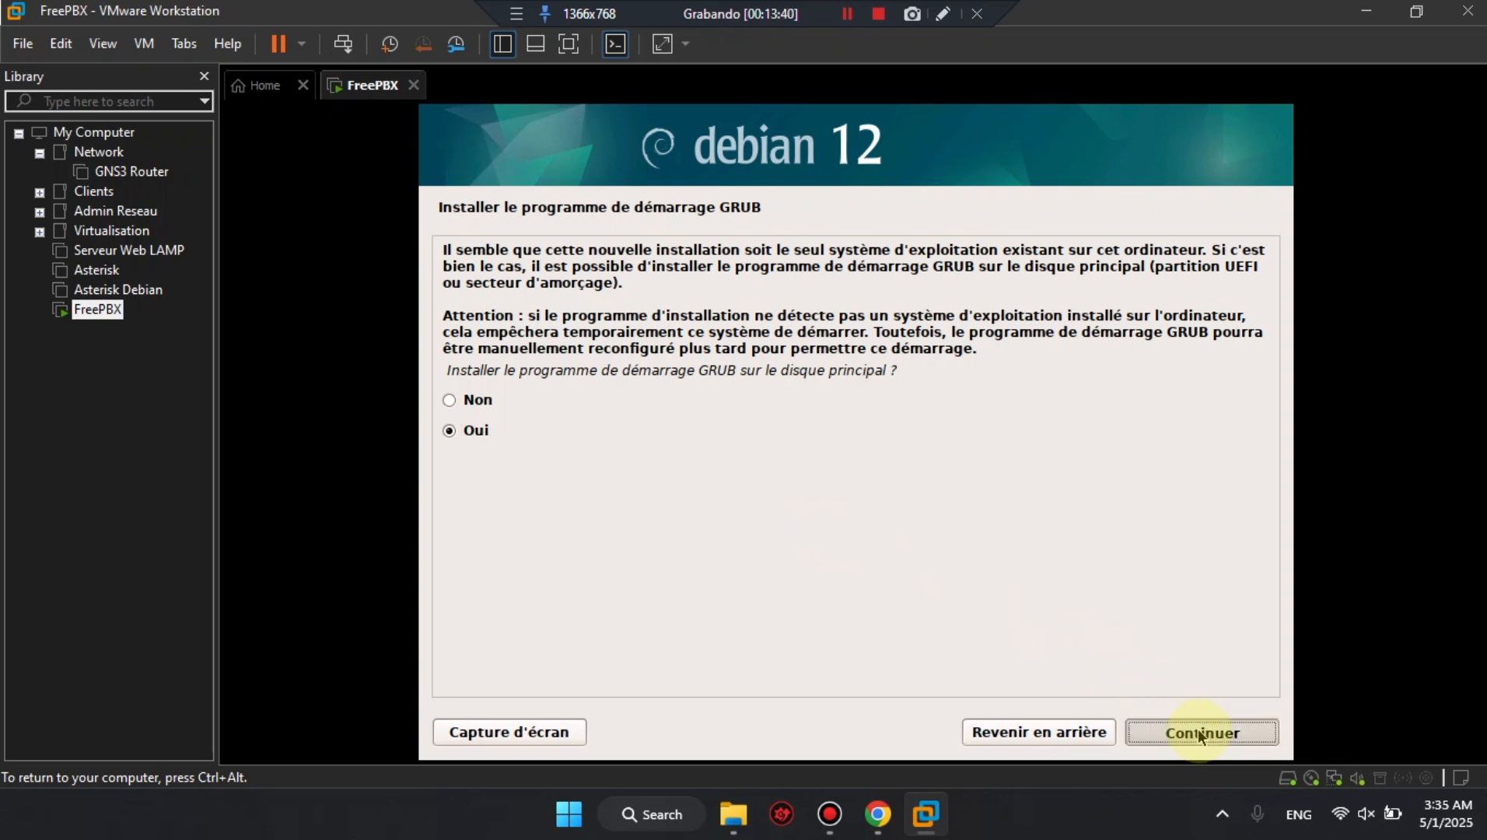
{"action": "left_click", "coordinate": [476, 380]}
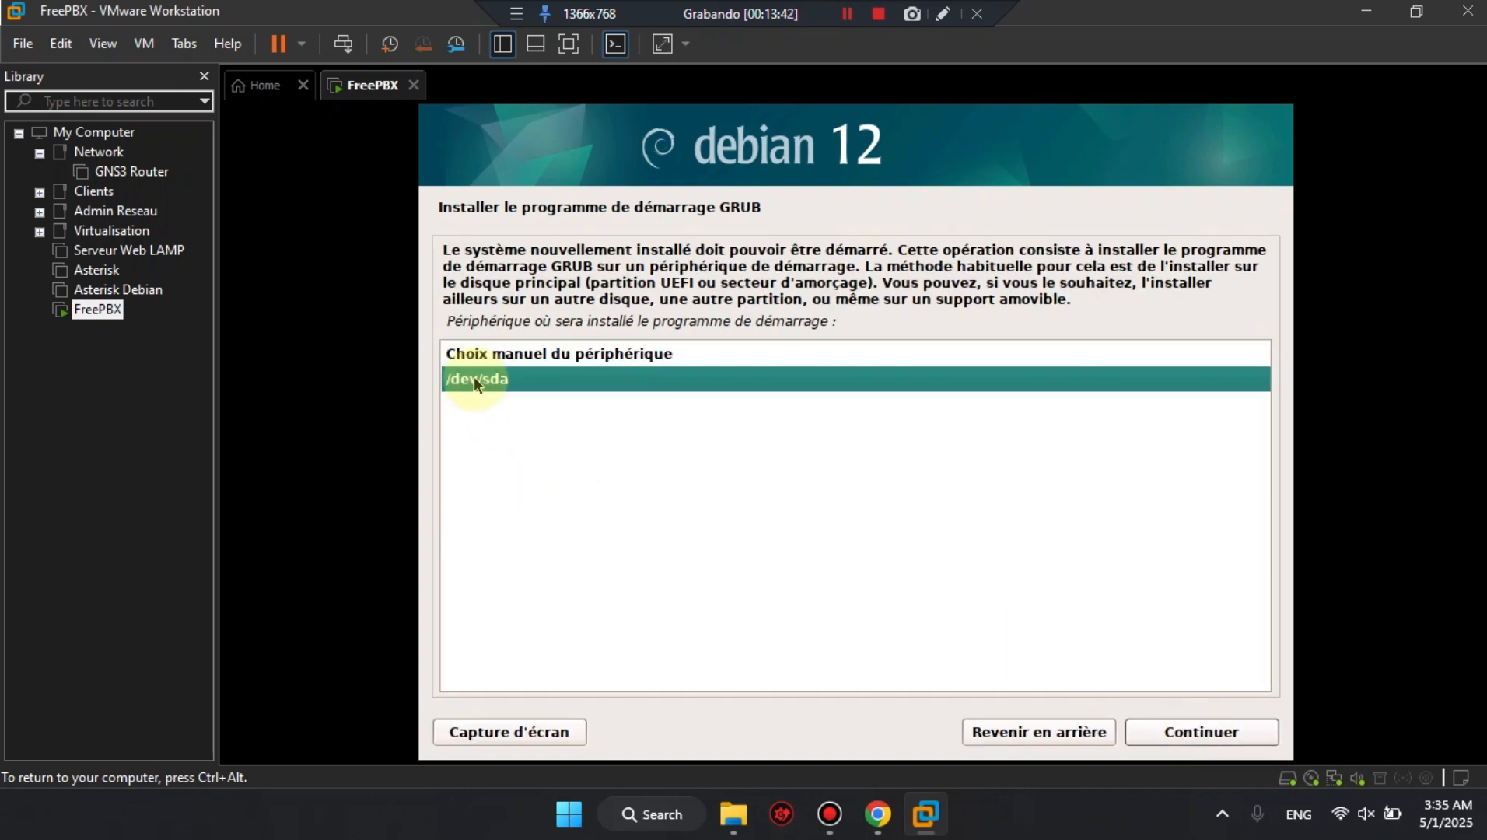
{"action": "left_click", "coordinate": [1191, 727]}
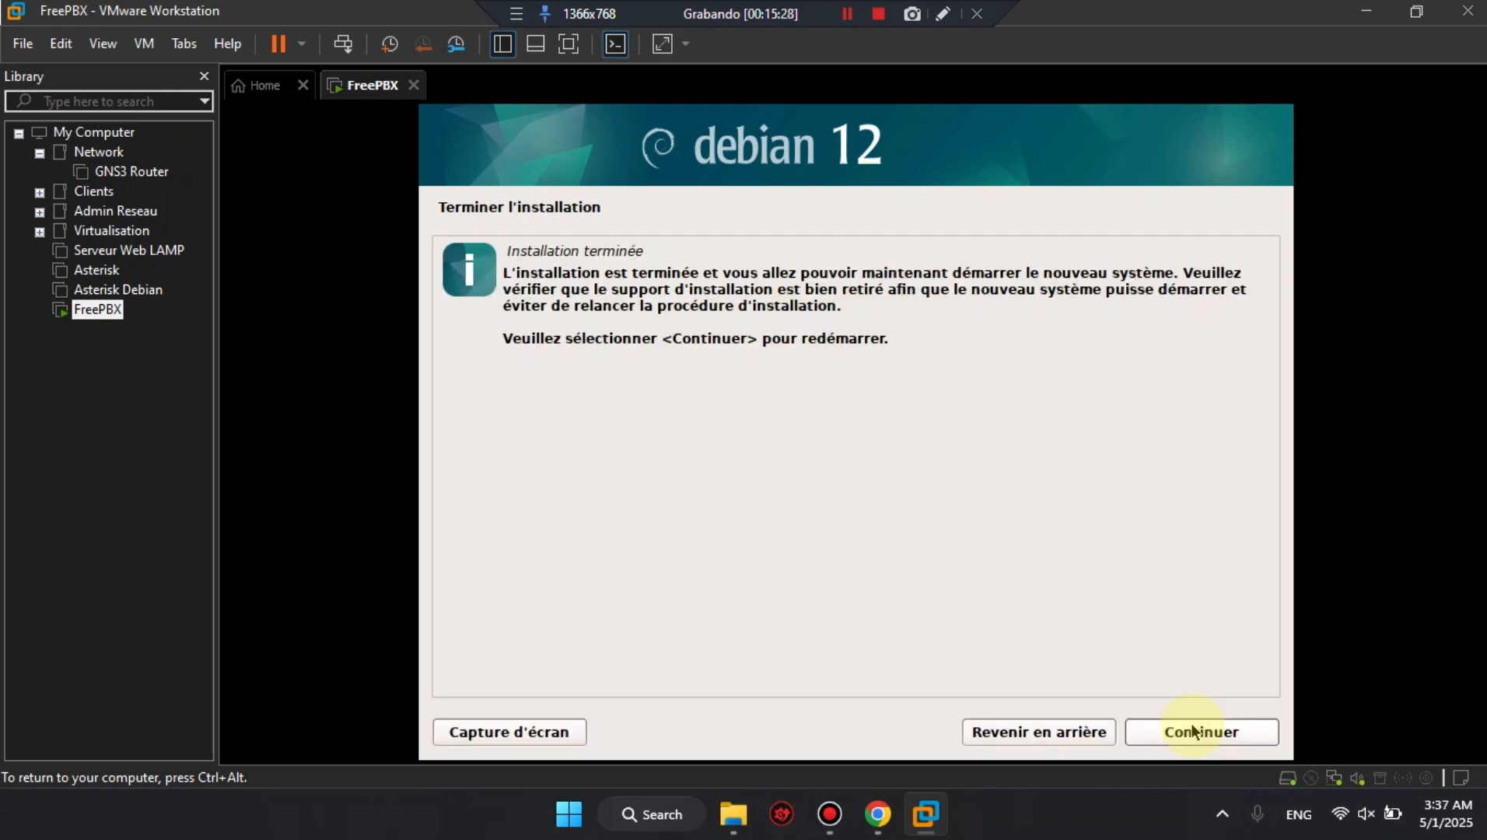
{"action": "left_click", "coordinate": [1206, 733]}
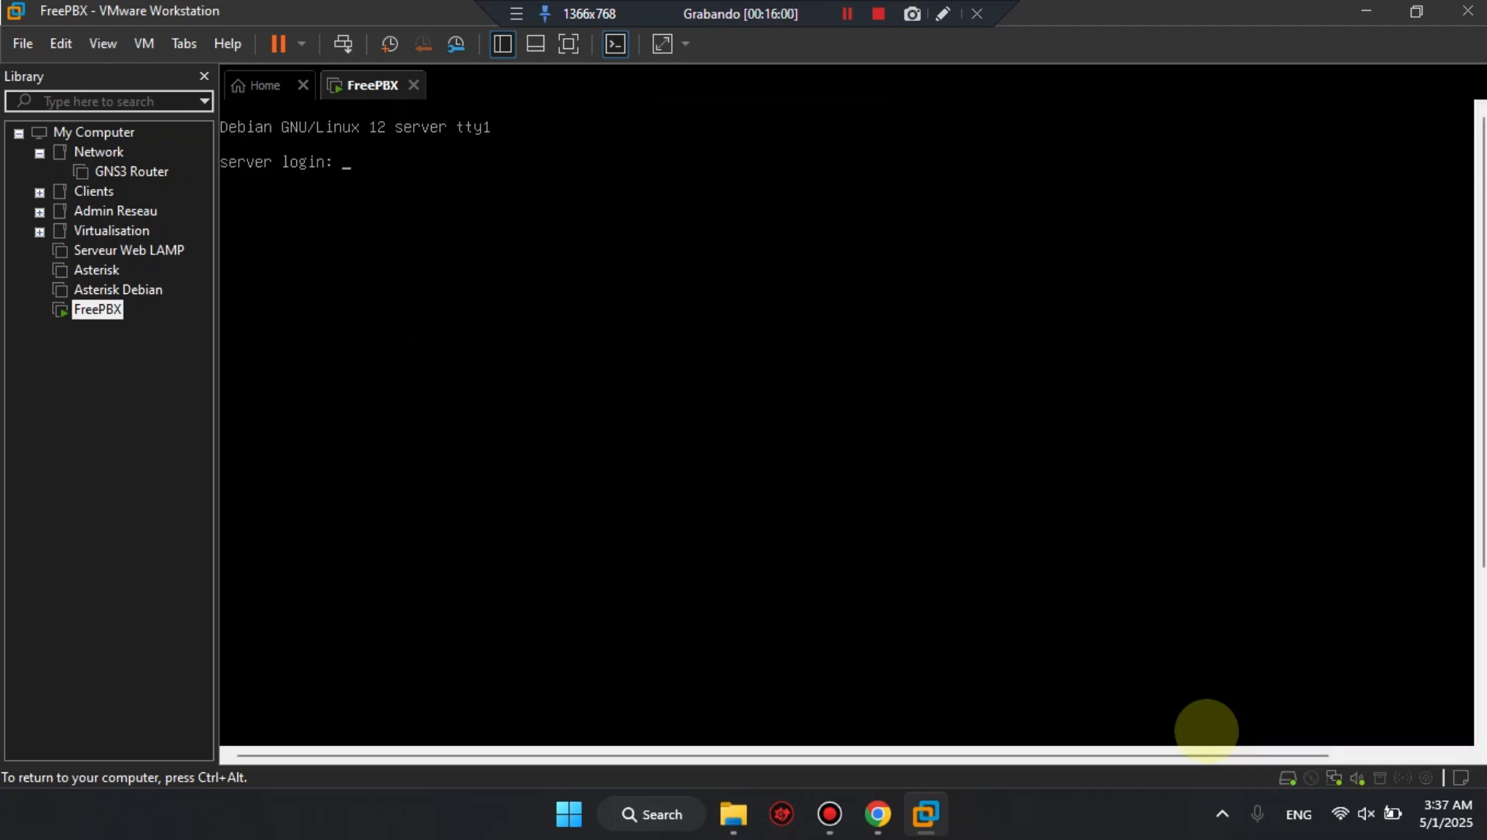
Log in to the server console as root with the account password and clear the screen.
{"action": "type", "text": "root"}
{"action": "key", "text": "Return"}
{"action": "key", "text": "Return"}
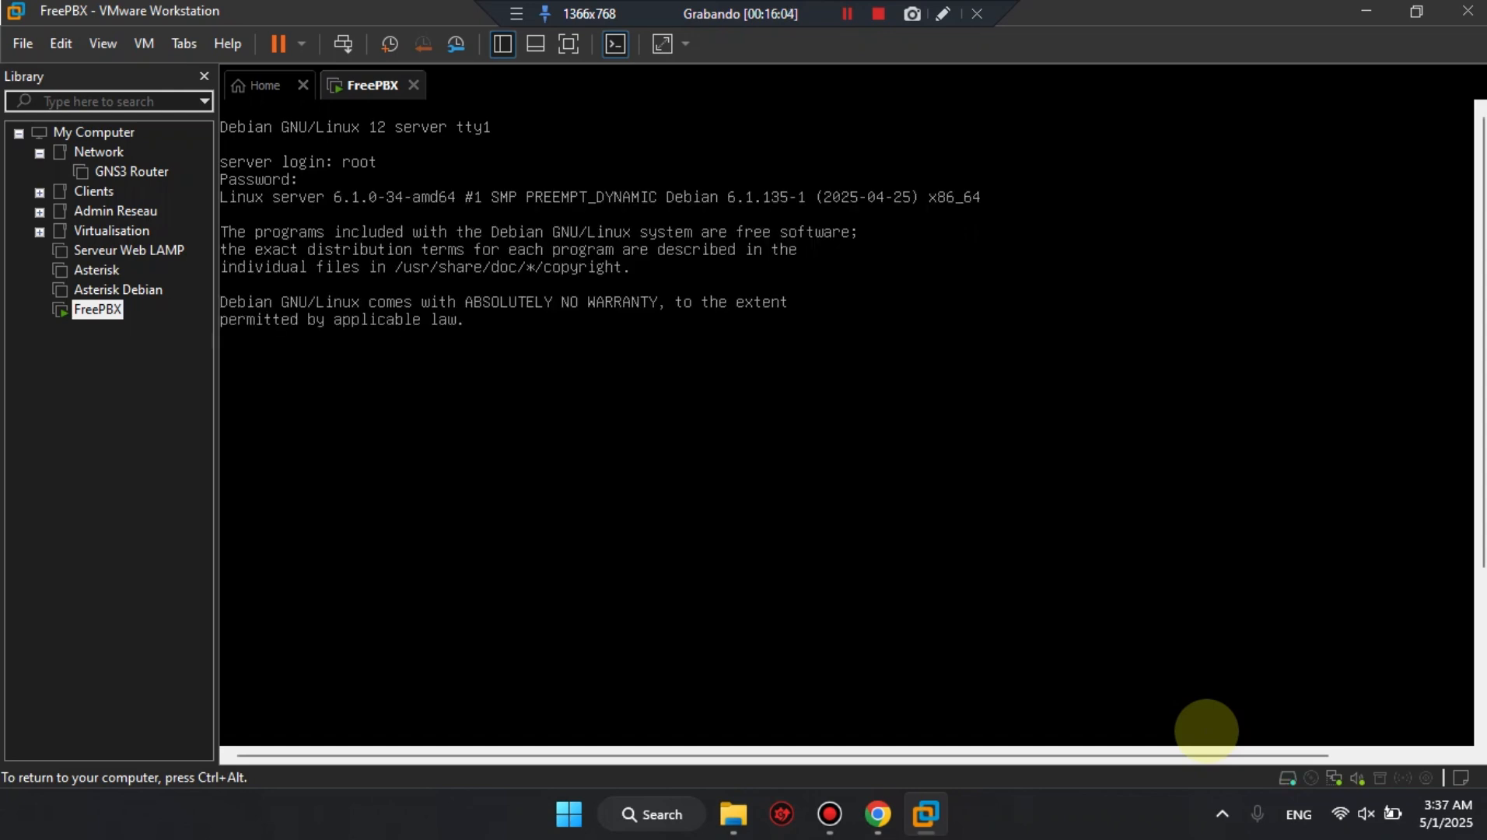
{"action": "key", "text": "ctrl+l"}
{"action": "key", "text": "ctrl+alt"}
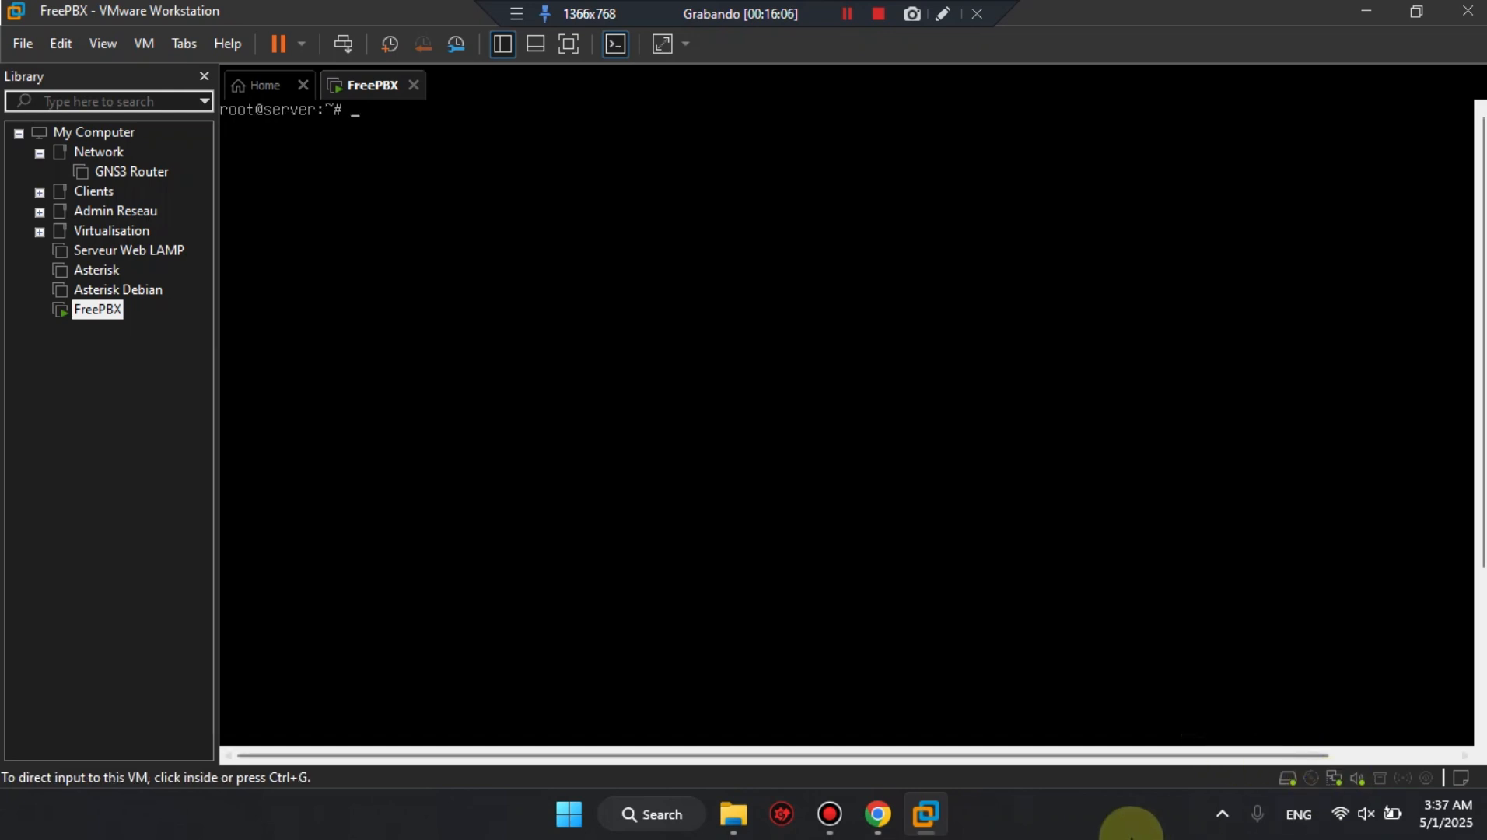
Switch to Chrome, copy the optional packages' apt-get install command from the Debian 12 guide, and return to the VM console.
{"action": "left_click", "coordinate": [878, 814]}
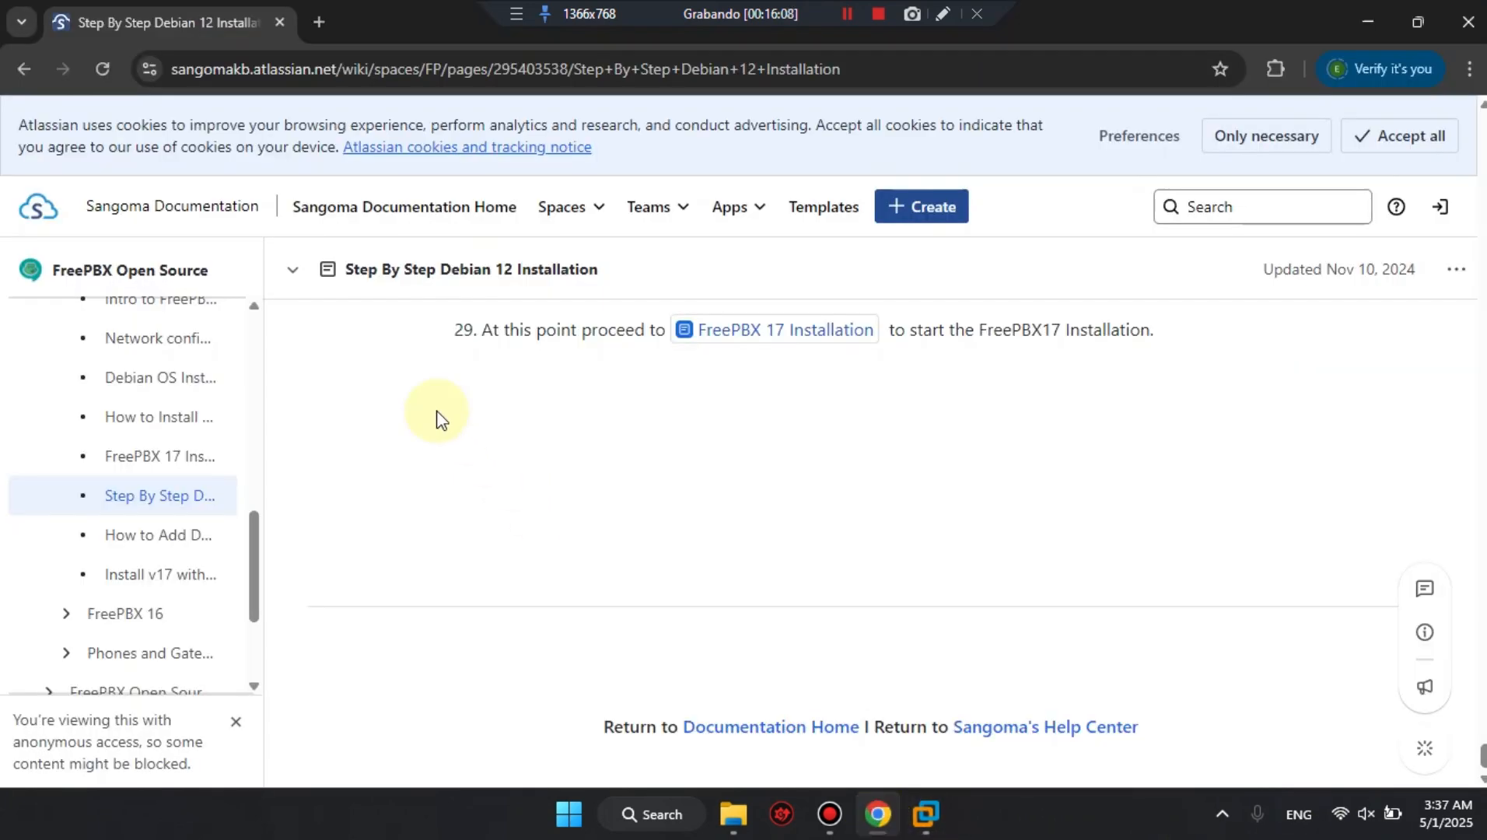
{"action": "scroll", "coordinate": [435, 416], "scroll_direction": "up", "scroll_amount": 3}
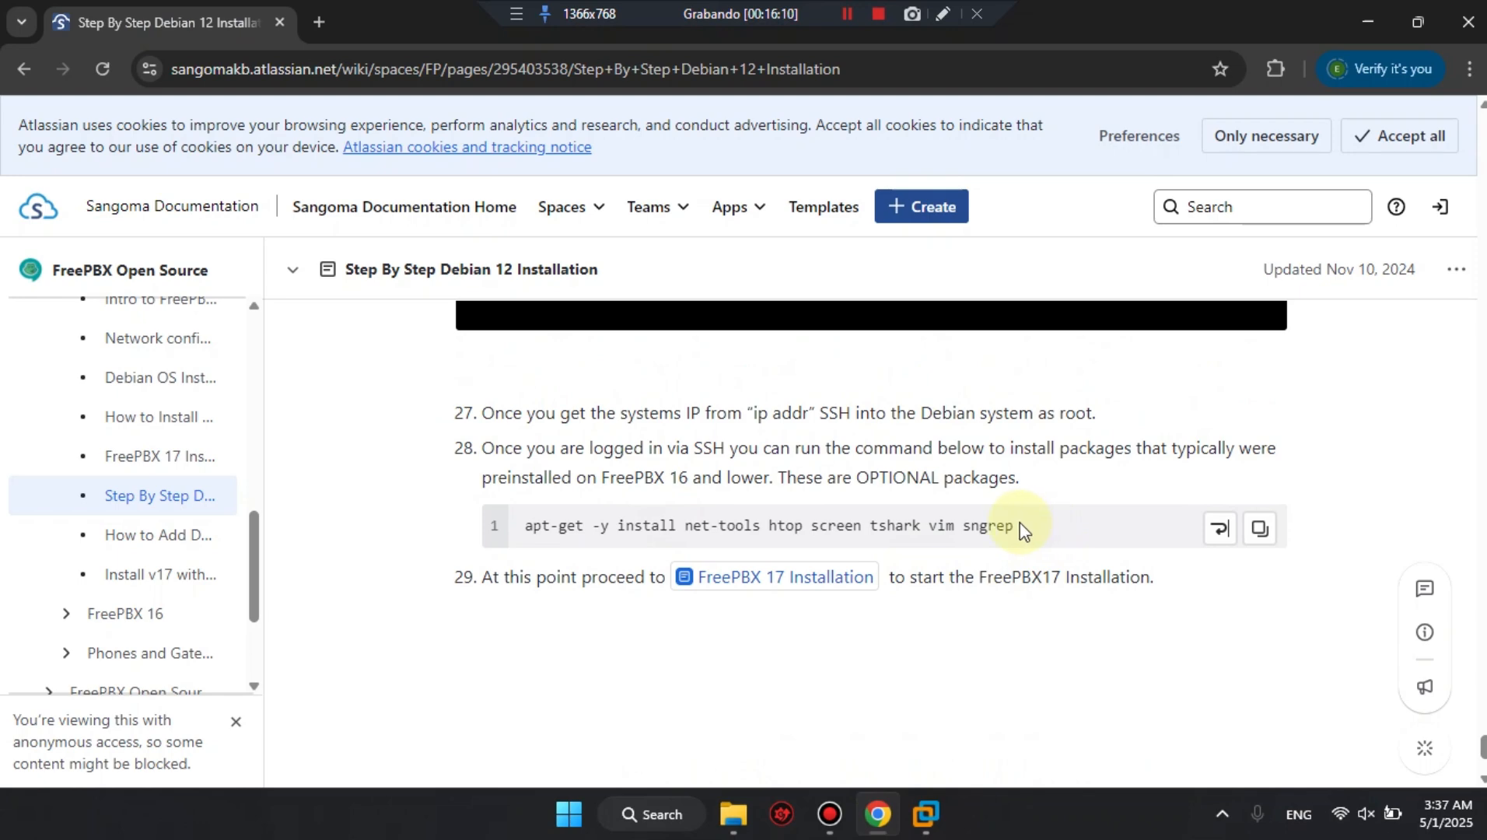
{"action": "left_click", "coordinate": [1258, 529]}
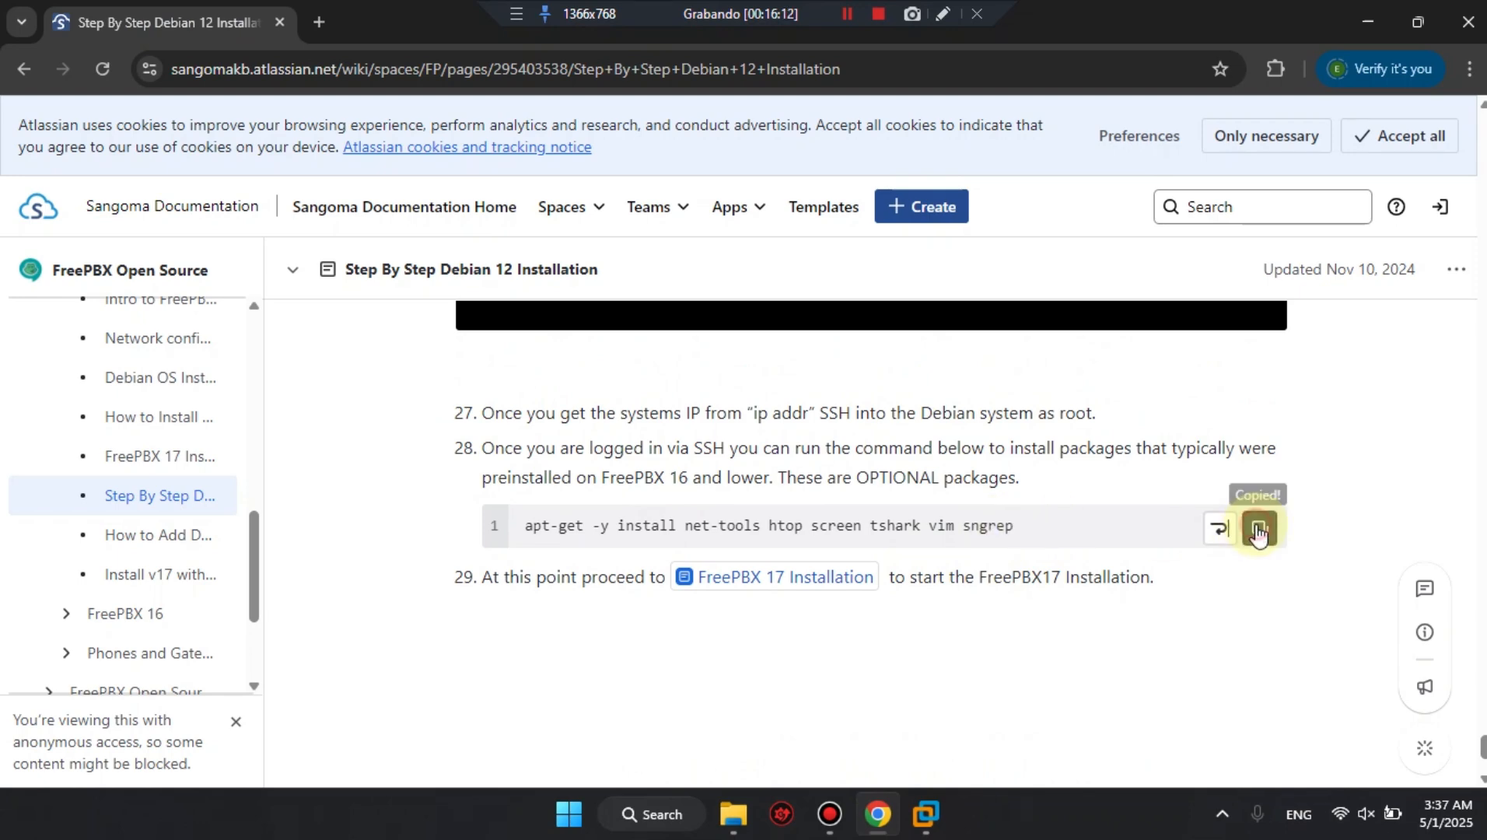
{"action": "left_click", "coordinate": [1366, 24]}
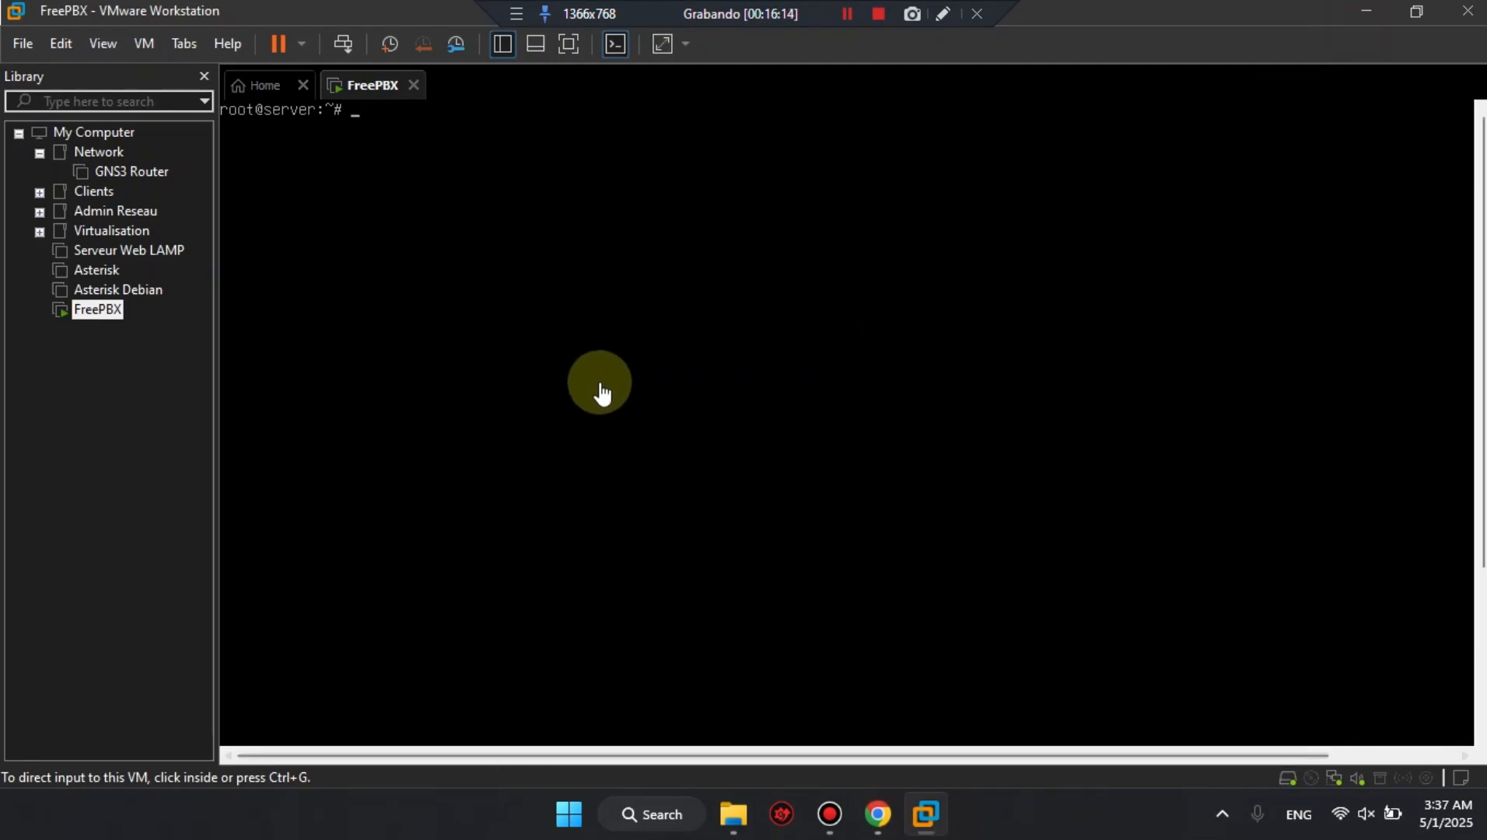
{"action": "left_click", "coordinate": [695, 299]}
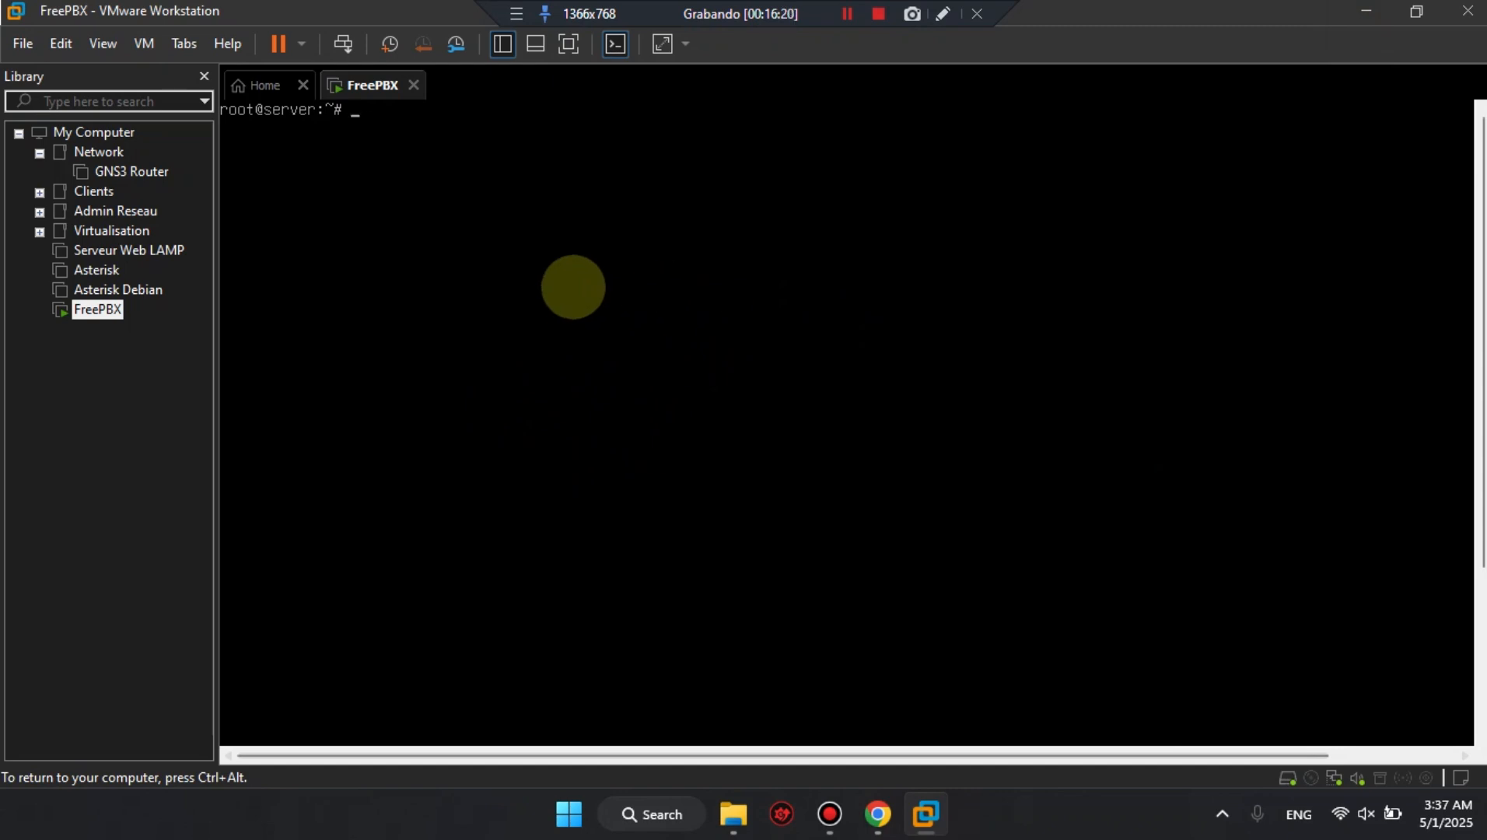
Try to open /etc/ssh/sshd_config in vim.
{"action": "type", "text": "vim /etc/ssh/sshd"}
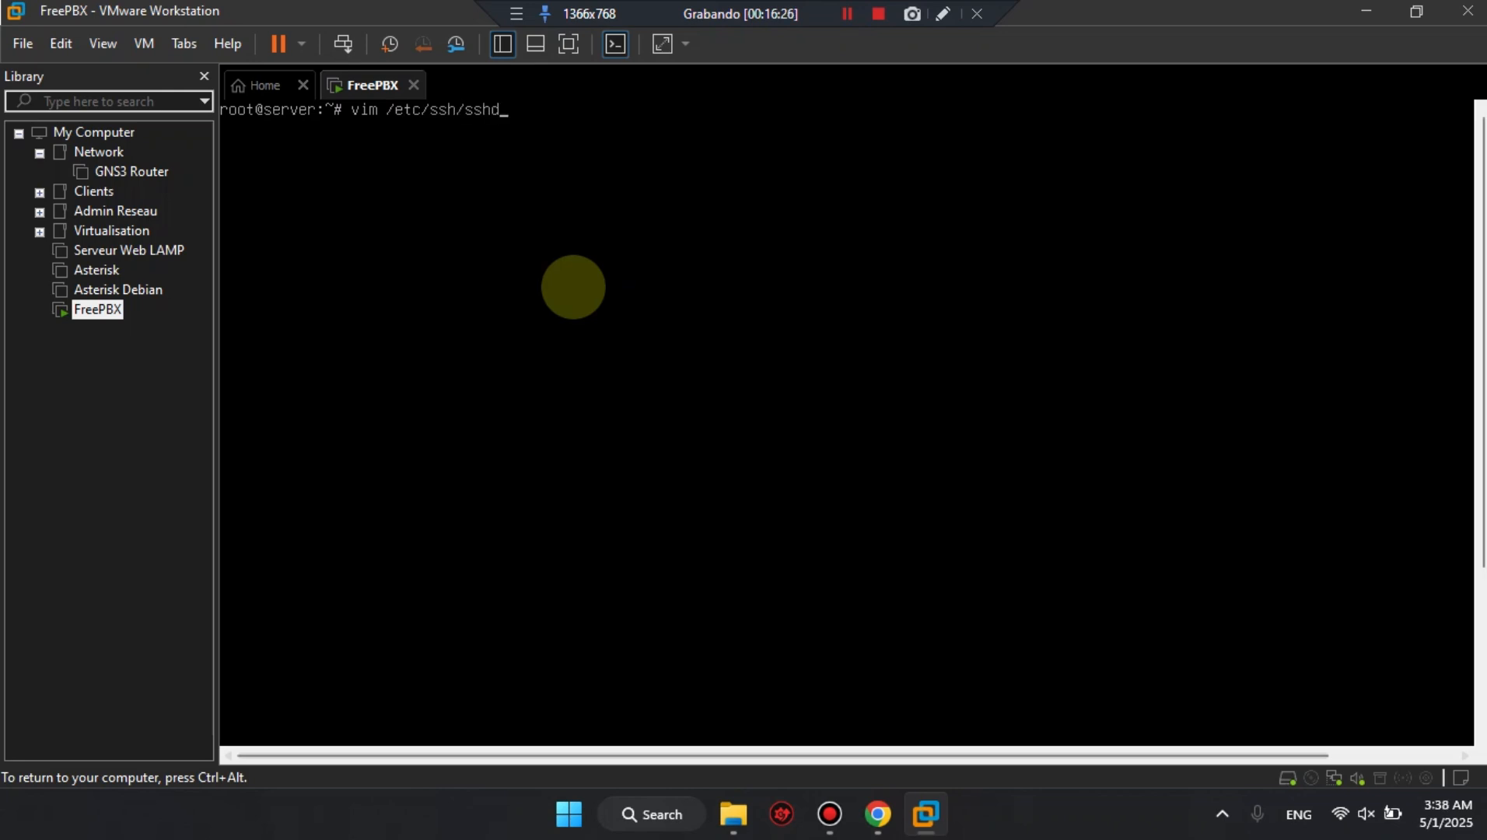
{"action": "type", "text": "_config"}
{"action": "key", "text": "Return"}
Reuse the previous command to open /etc/ssh/sshd_config with vim.tiny instead.
{"action": "key", "text": "Up"}
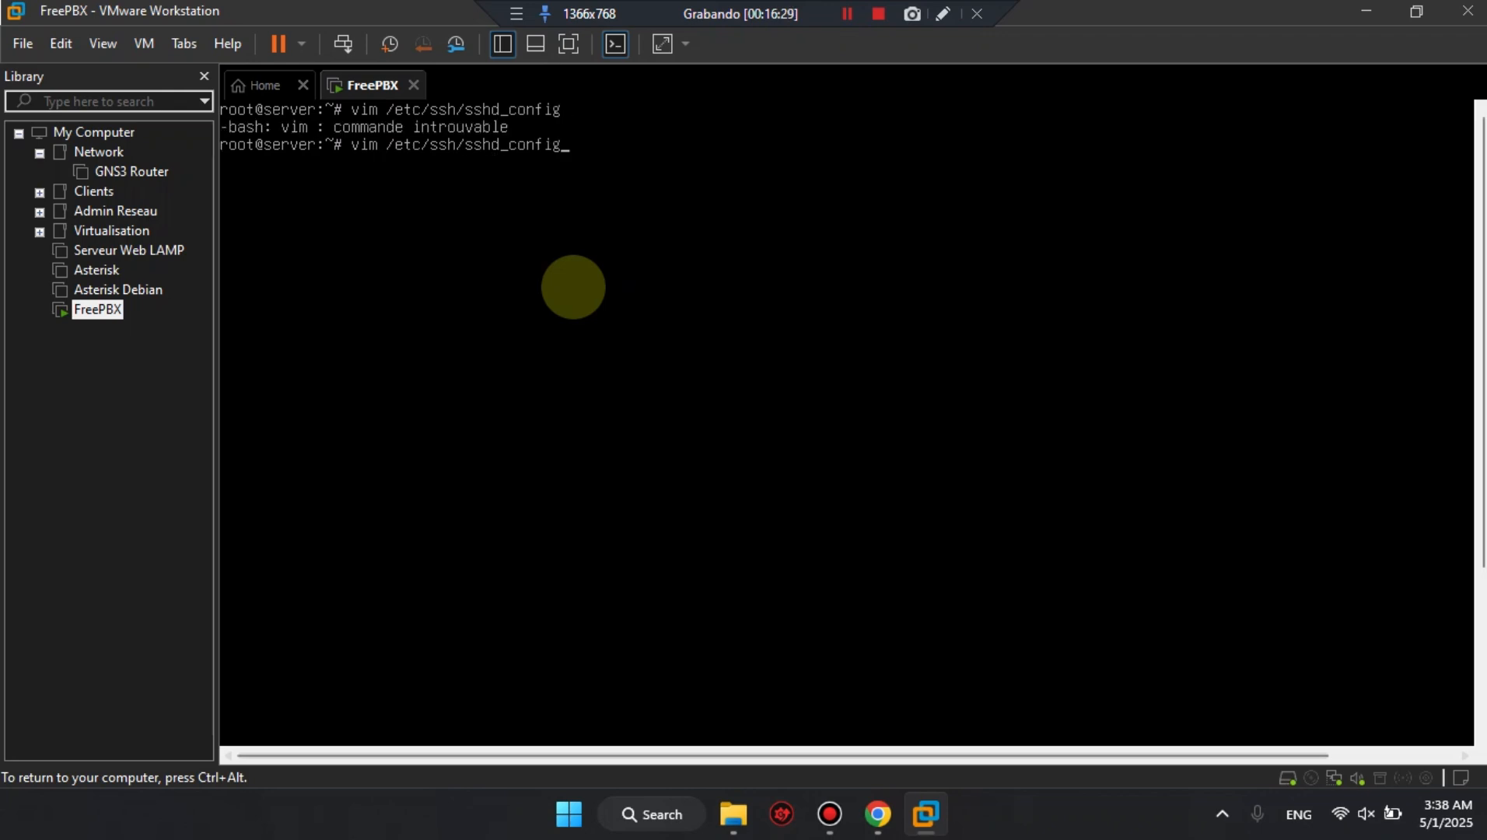
{"action": "key", "text": "Left"}
{"action": "key", "text": "Left"}
{"action": "key", "text": "Left"}
{"action": "key", "text": "Left"}
{"action": "key", "text": "Left"}
{"action": "key", "text": "Left"}
{"action": "type", "text": ".tiny"}
{"action": "key", "text": "Return"}
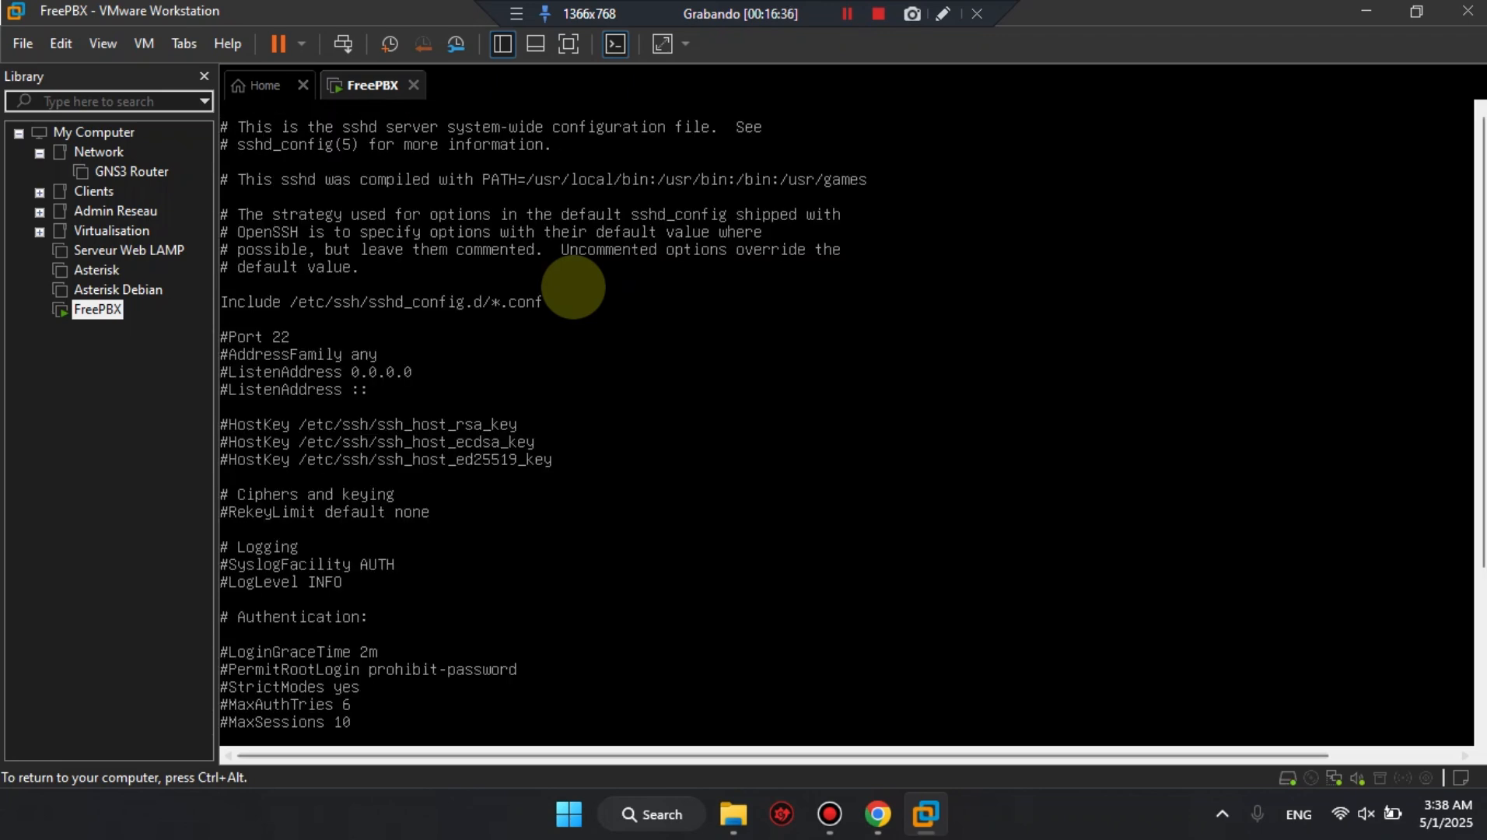
Uncomment Port 22 and PermitRootLogin in sshd_config, set PermitRootLogin to yes, and save and quit the file.
{"action": "key", "text": "shift+x"}
{"action": "key", "text": "shift+x"}
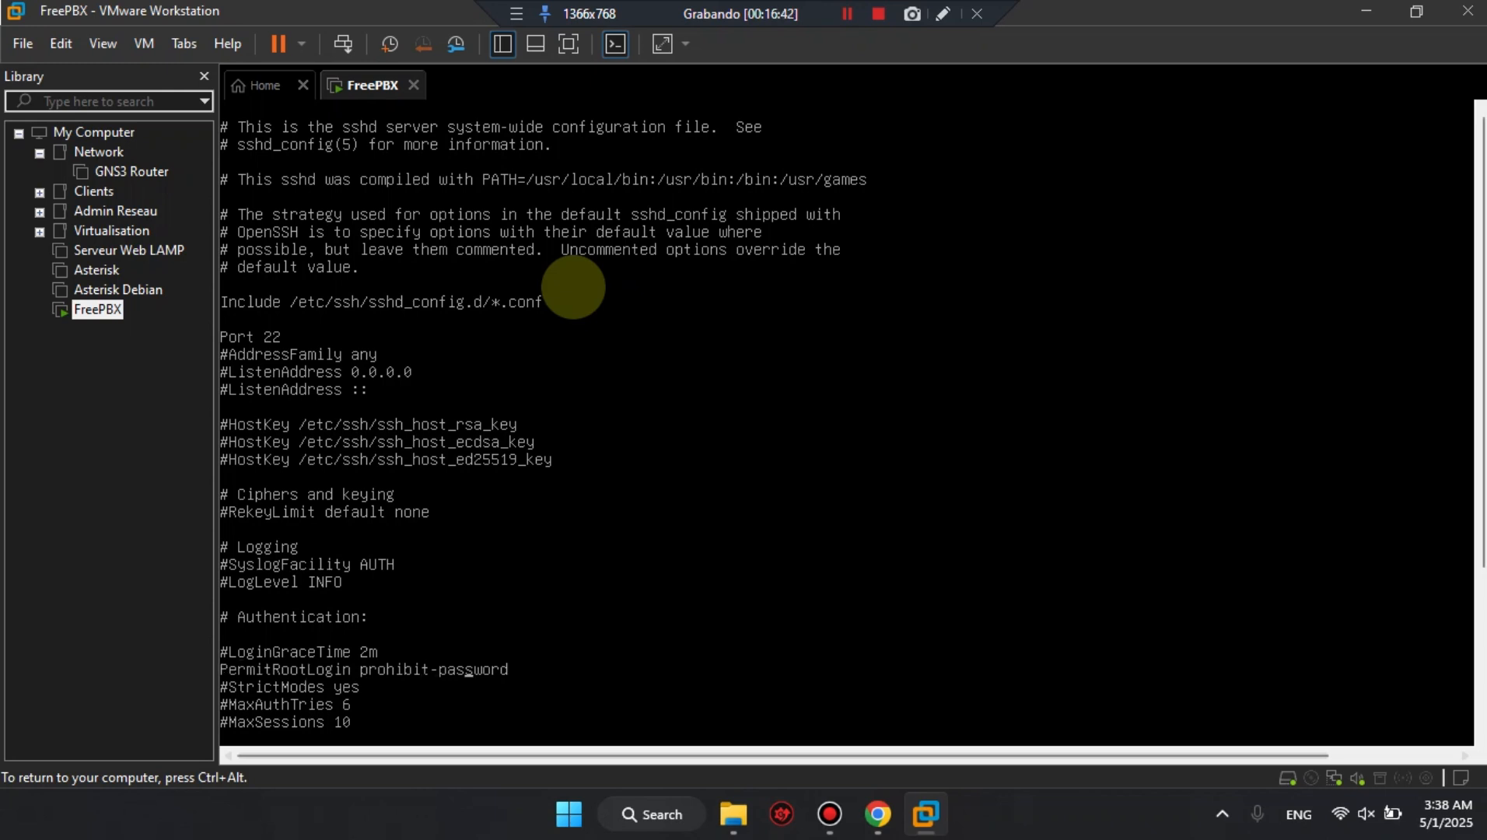
{"action": "key", "text": "BackSpace"}
{"action": "key", "text": "BackSpace"}
{"action": "key", "text": "BackSpace"}
{"action": "key", "text": "BackSpace"}
{"action": "key", "text": "BackSpace"}
{"action": "key", "text": "BackSpace"}
{"action": "key", "text": "BackSpace"}
{"action": "key", "text": "BackSpace"}
{"action": "key", "text": "BackSpace"}
{"action": "key", "text": "BackSpace"}
{"action": "key", "text": "BackSpace"}
{"action": "key", "text": "BackSpace"}
{"action": "key", "text": "BackSpace"}
{"action": "key", "text": "BackSpace"}
{"action": "key", "text": "BackSpace"}
{"action": "key", "text": "BackSpace"}
{"action": "key", "text": "BackSpace"}
{"action": "type", "text": "yes"}
{"action": "key", "text": "Escape"}
{"action": "type", "text": ":wq"}
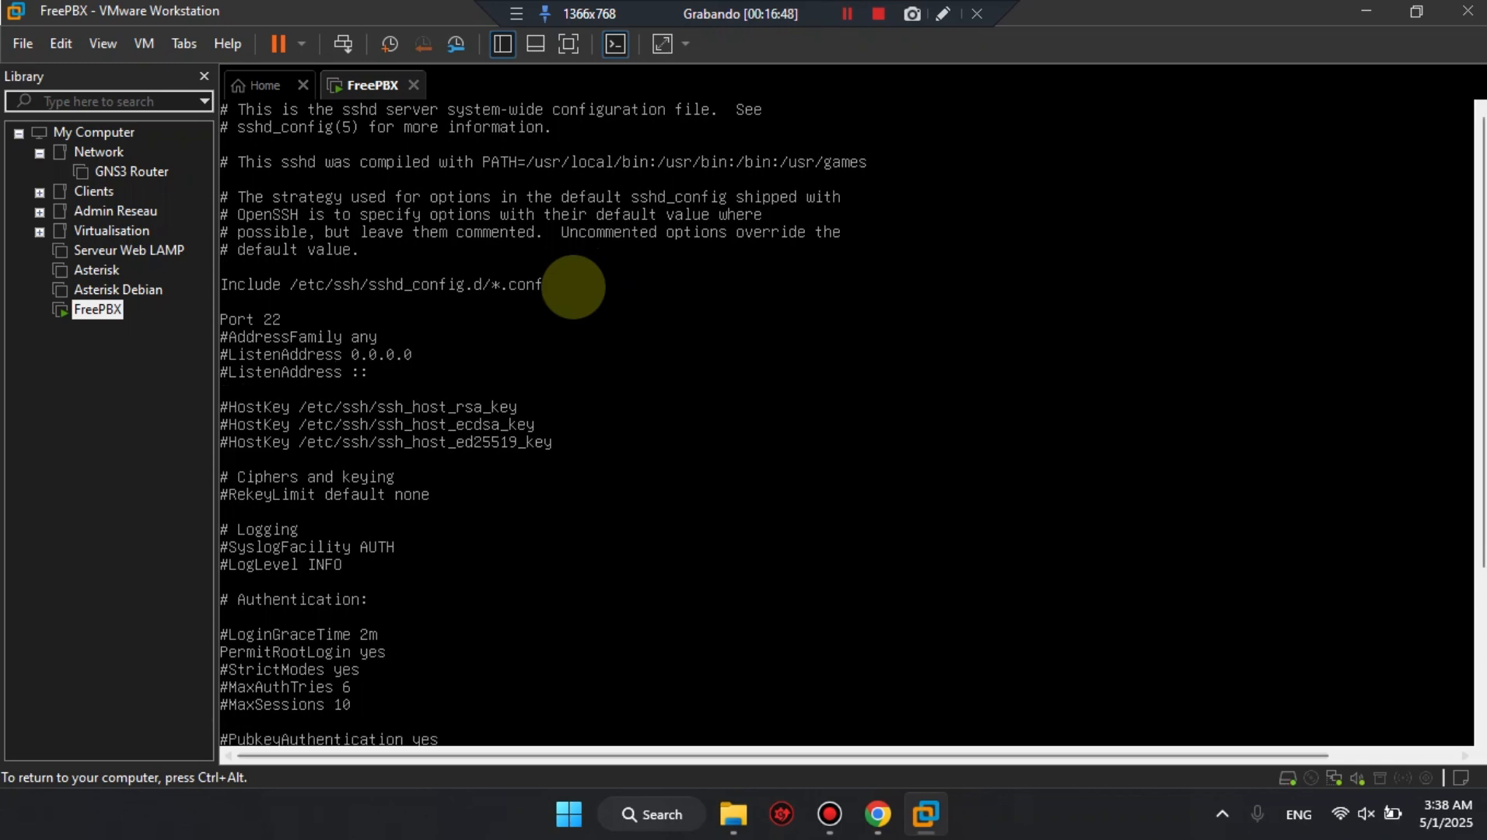
{"action": "key", "text": "Return"}
Restart the SSH service with systemctl restart sshd.
{"action": "type", "text": "systemctl restart sshs"}
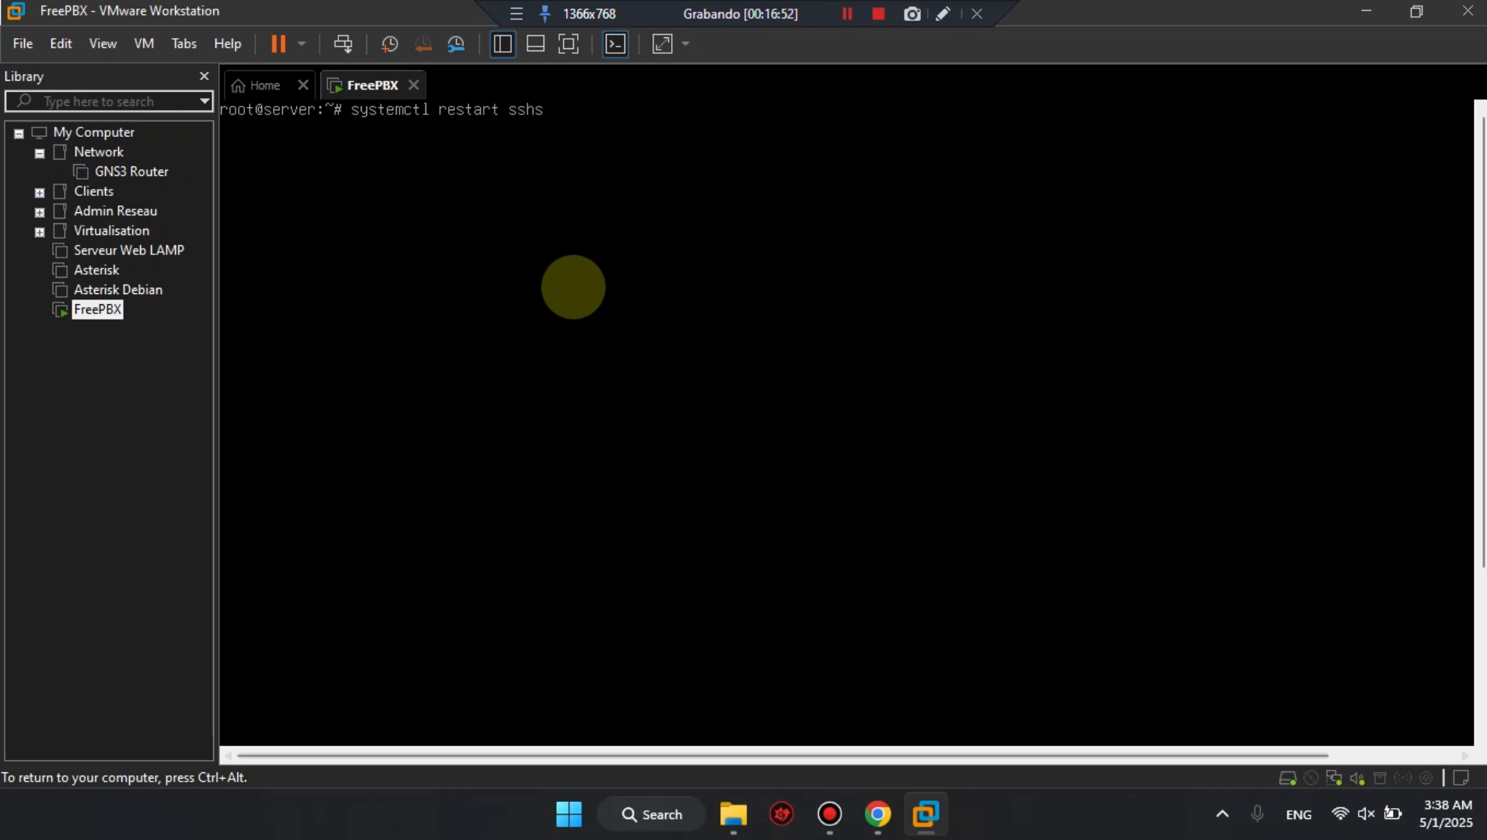
{"action": "key", "text": "Return"}
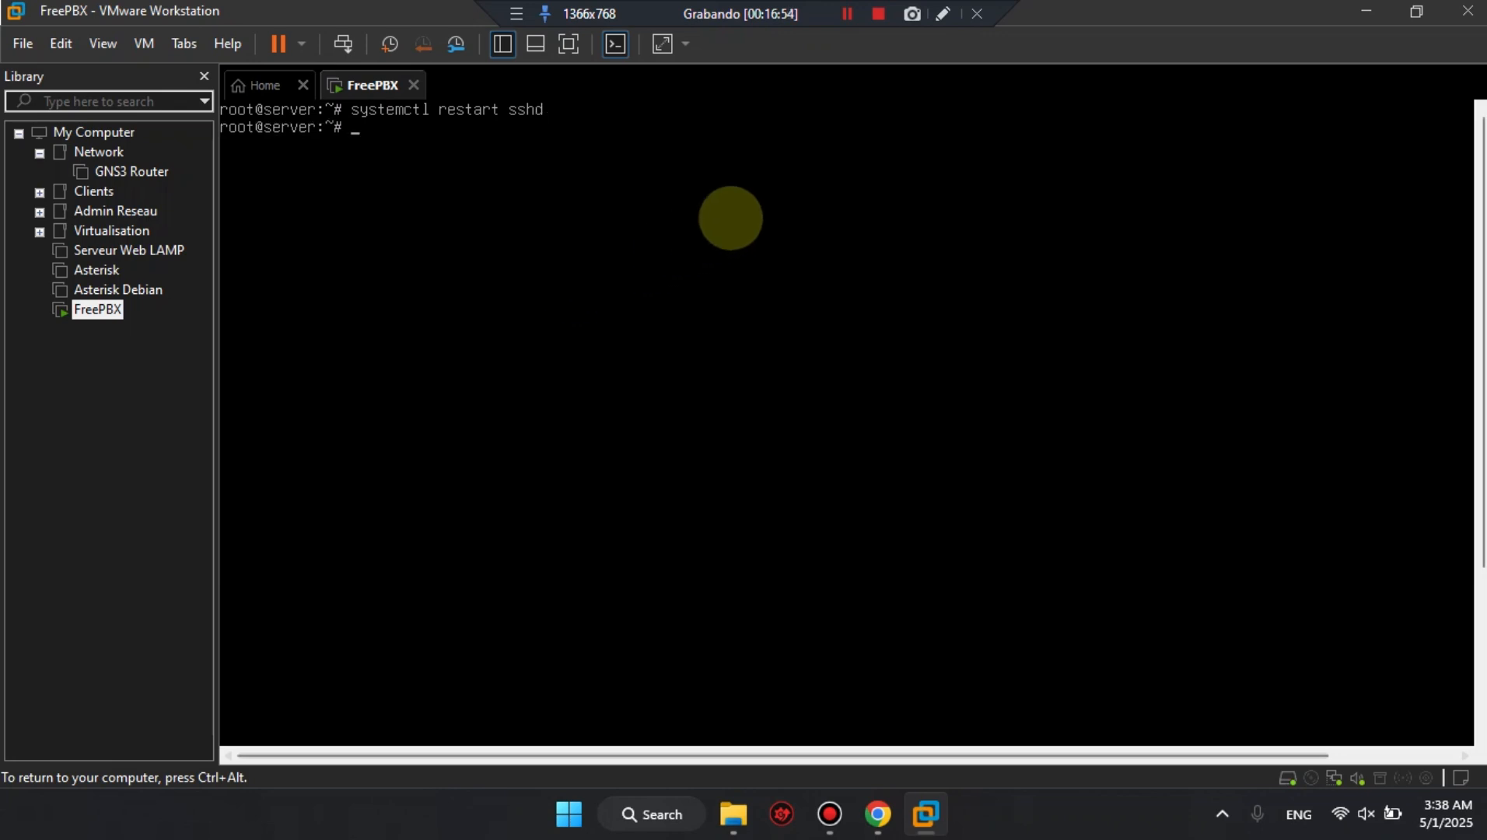
Clear the console and run ip a to look up the server's IP address, releasing the keyboard from the VM.
{"action": "key", "text": "ctrl+l"}
{"action": "type", "text": "ip a"}
{"action": "key", "text": "Return"}
{"action": "key", "text": "ctrl+alt"}
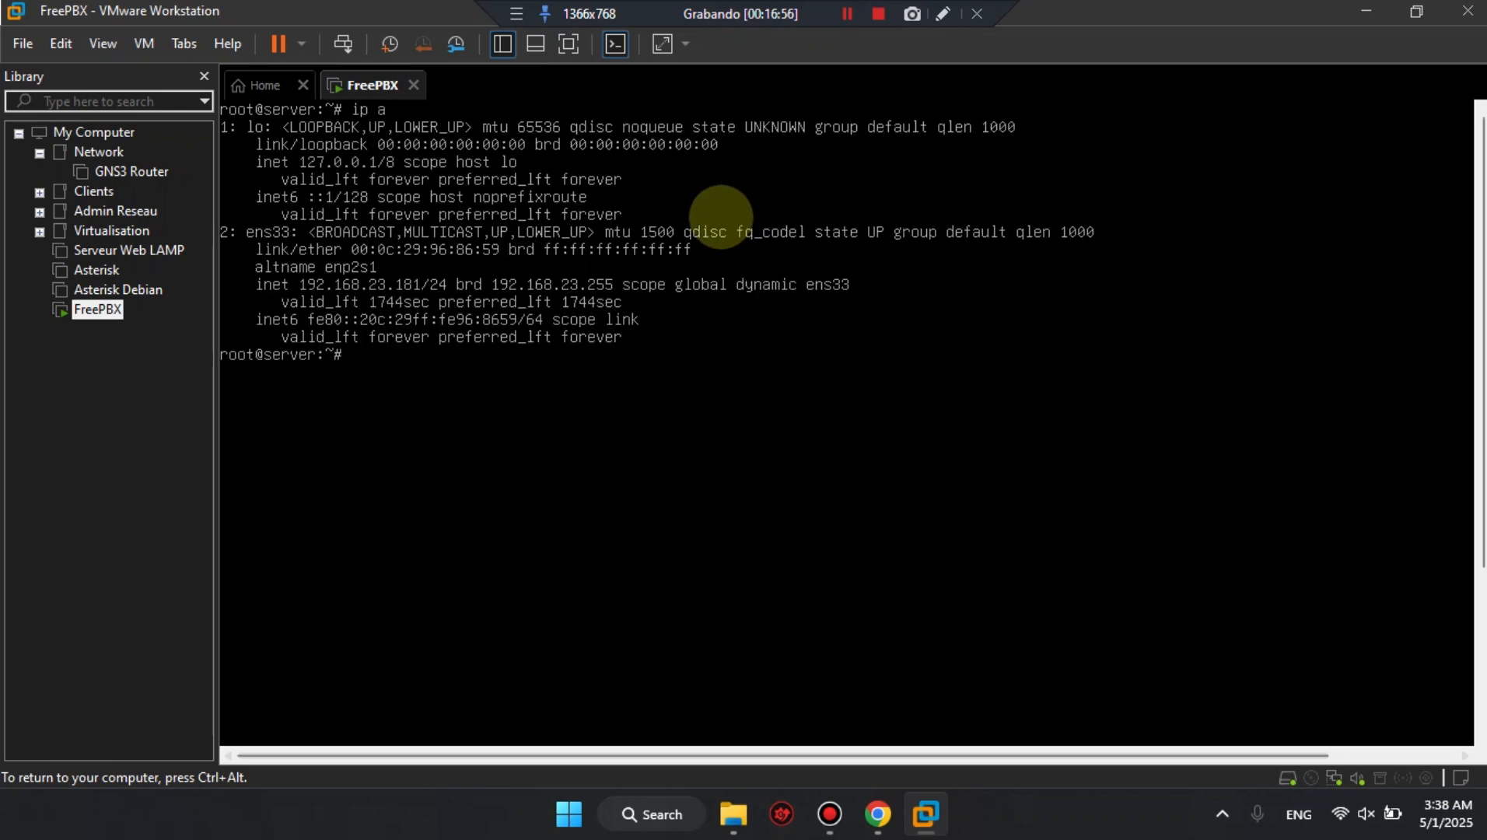
{"action": "left_click", "coordinate": [368, 209]}
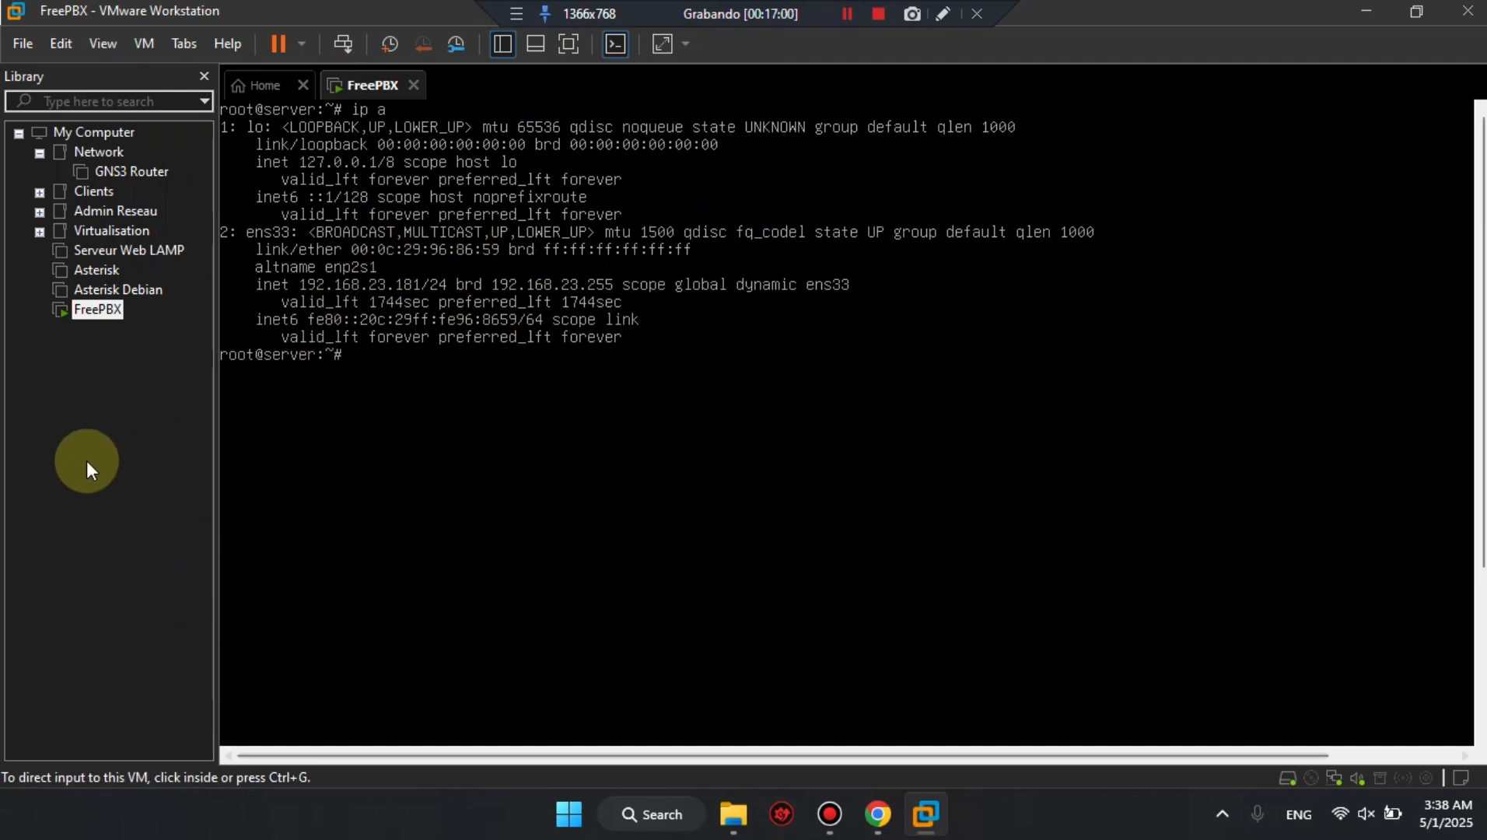
{"action": "left_click", "coordinate": [108, 537]}
{"action": "left_click", "coordinate": [389, 368]}
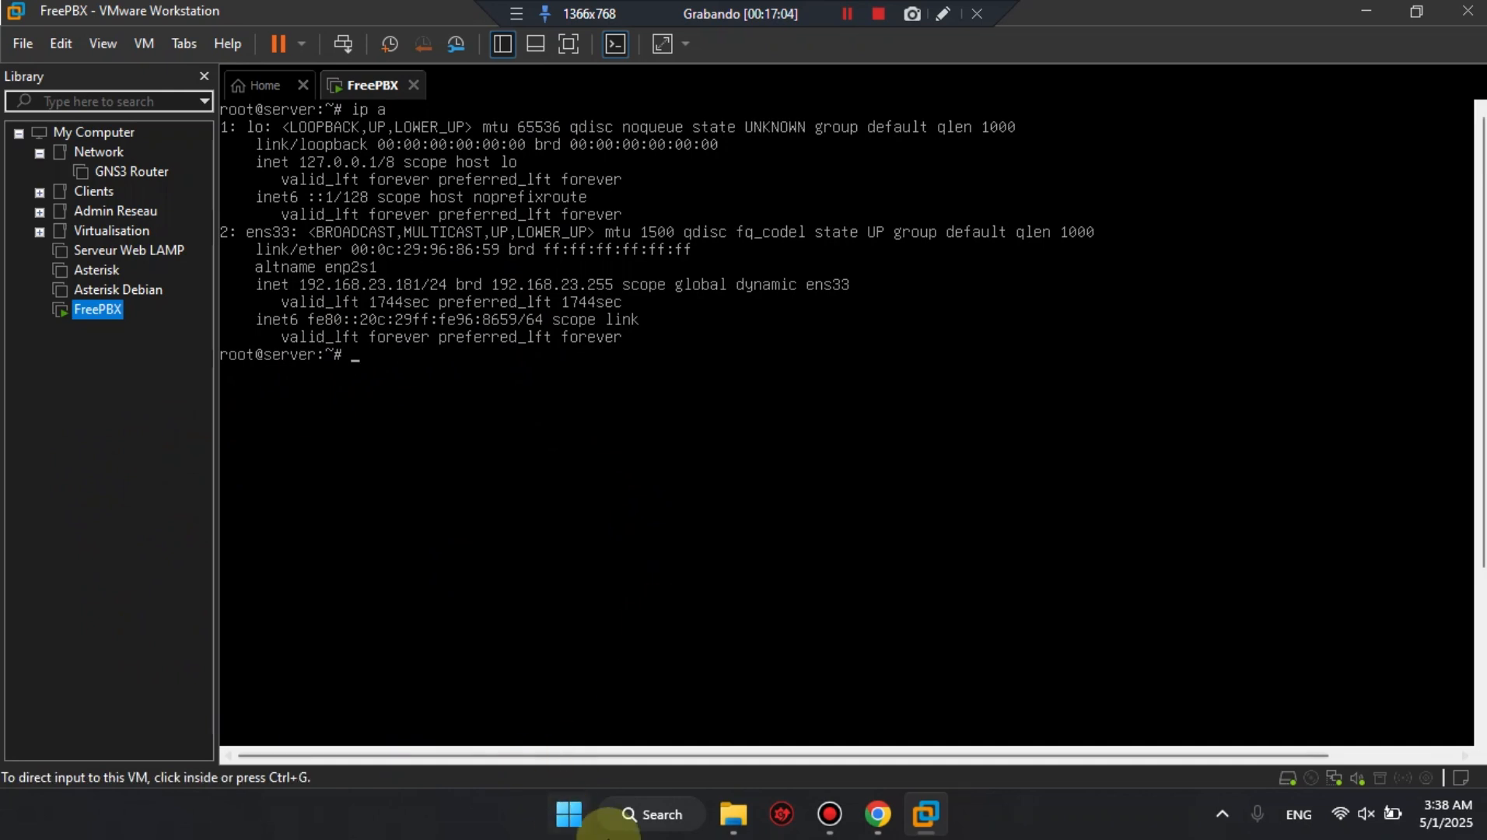
Open a Windows Command Prompt and move its window so the server's IP address can be read in the VM console.
{"action": "left_click", "coordinate": [566, 815]}
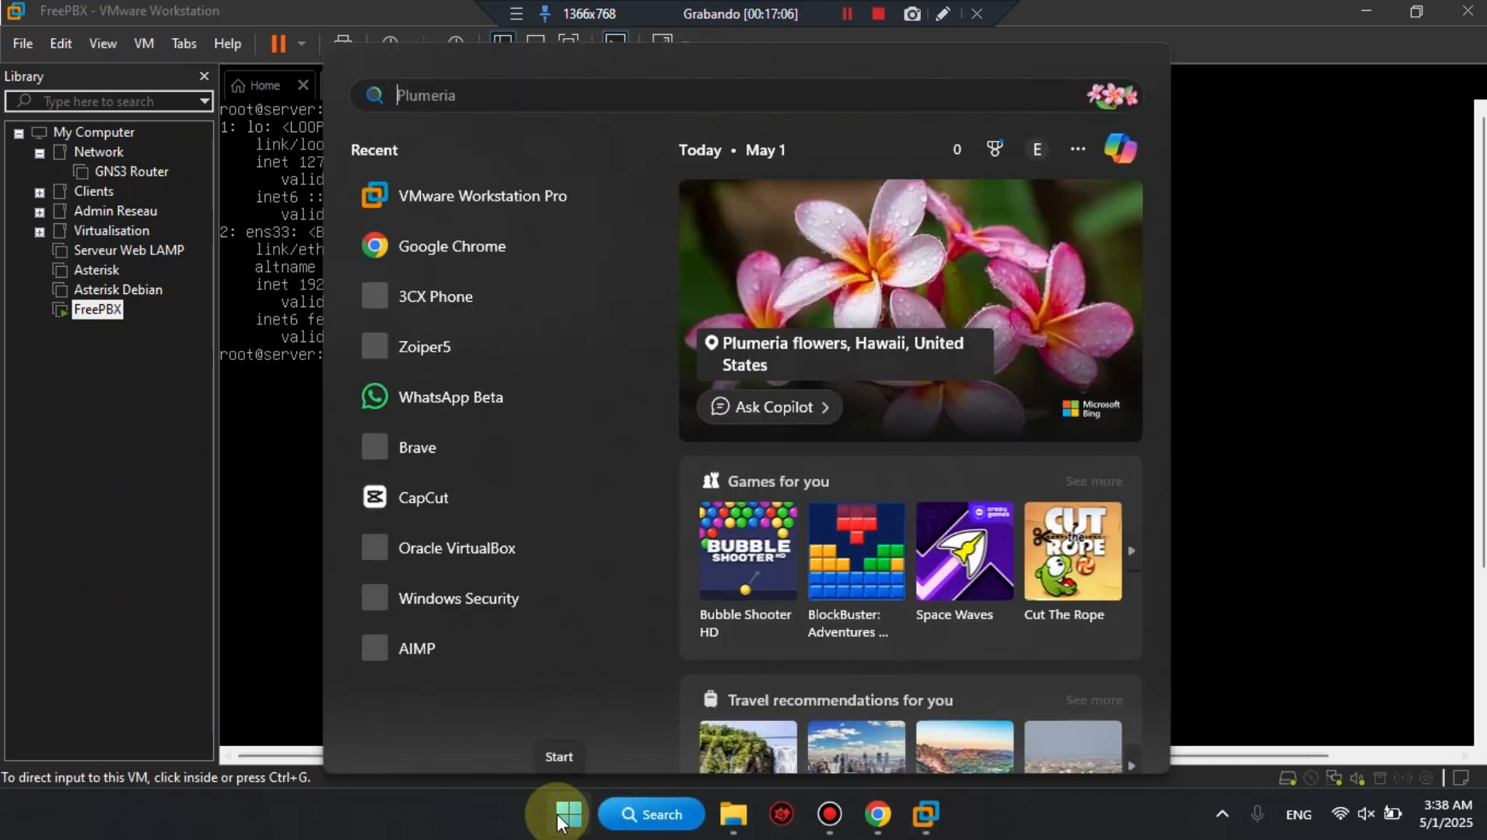
{"action": "type", "text": "cmd"}
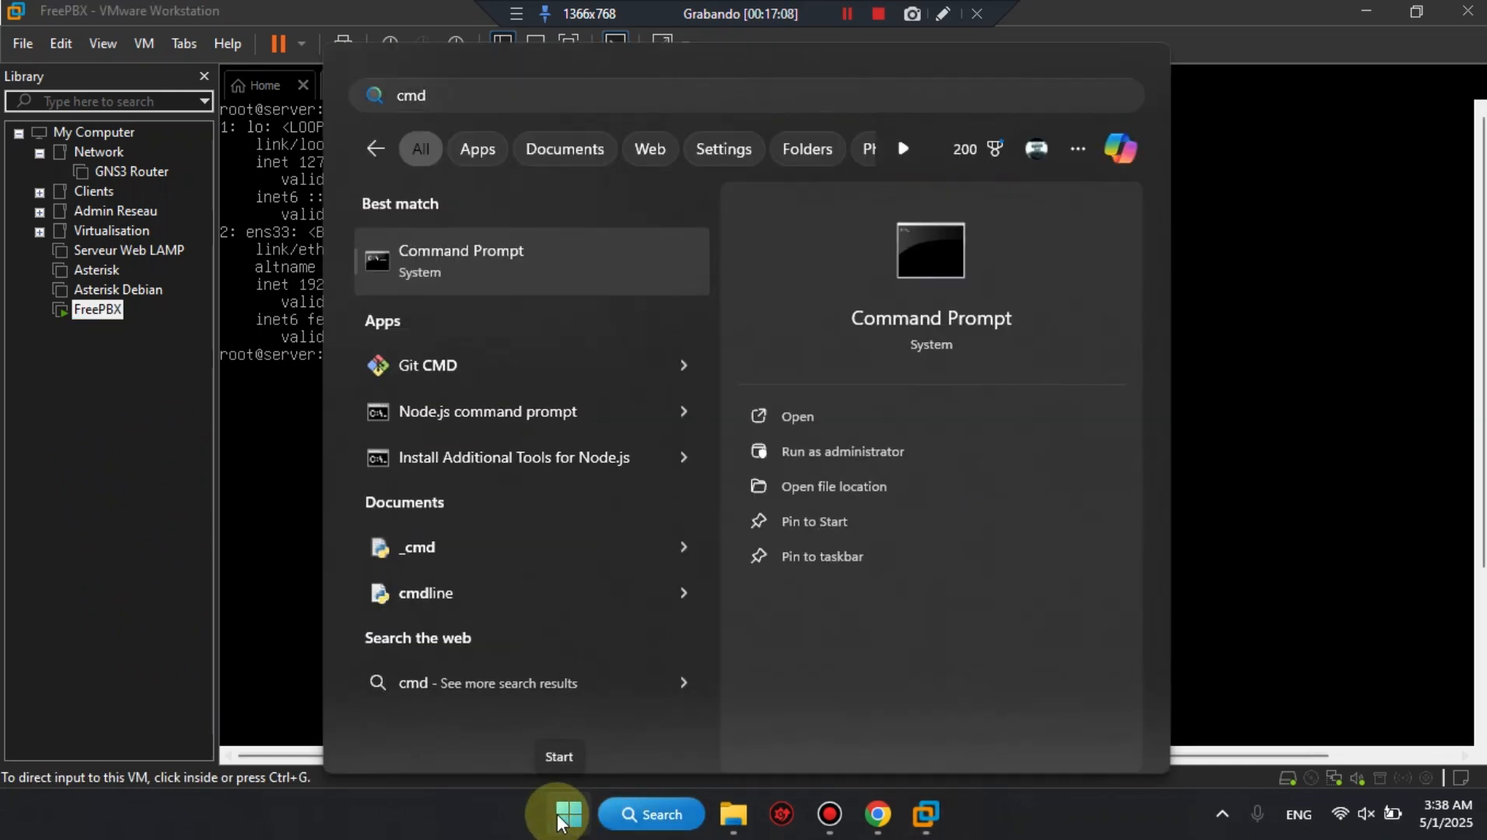
{"action": "key", "text": "Return"}
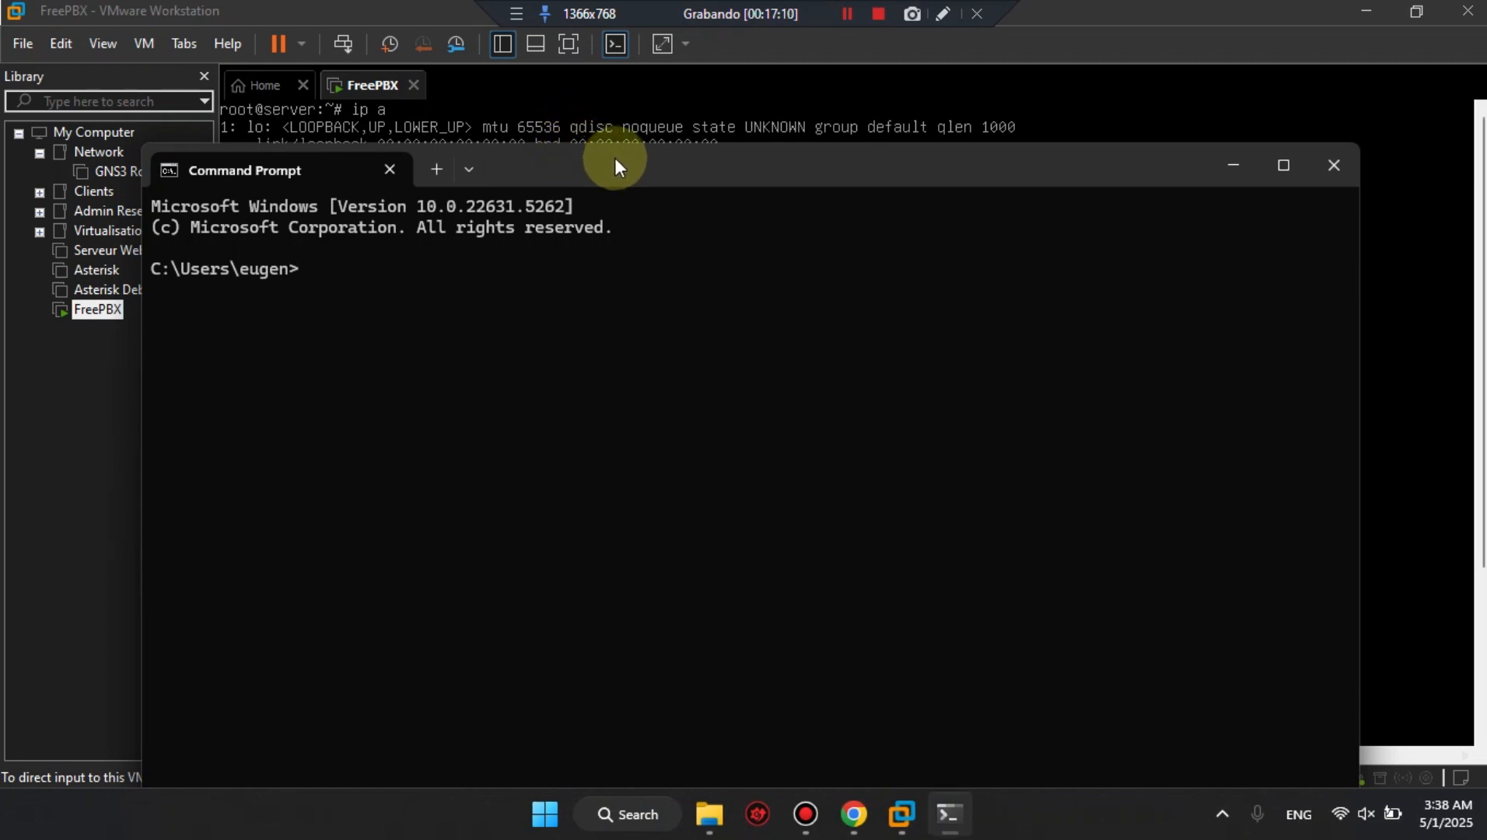
{"action": "left_click_drag", "start_coordinate": [615, 157], "coordinate": [967, 96]}
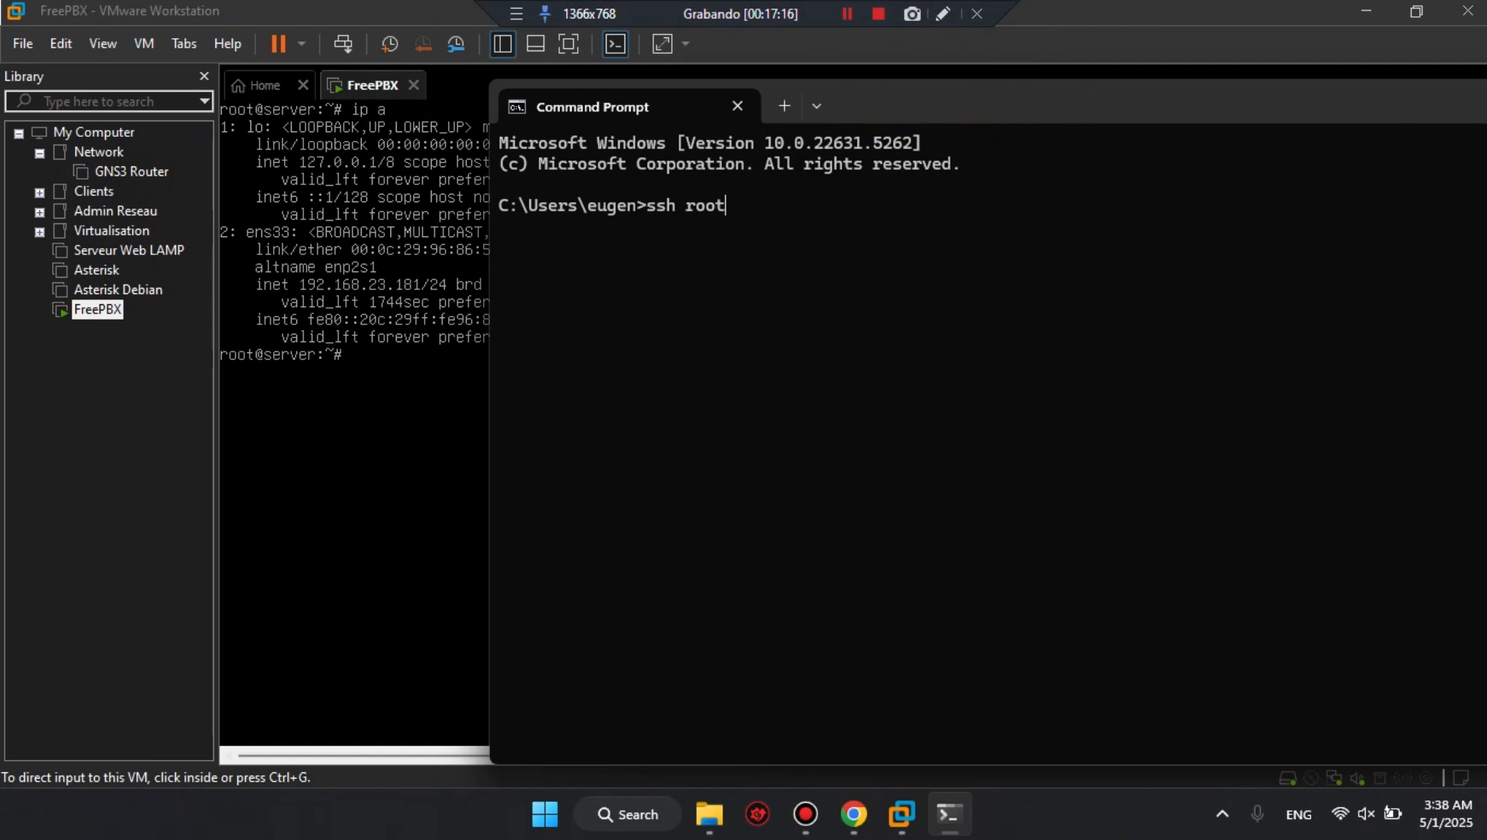
{"action": "type", "text": "ssh root@192.168.23.181"}
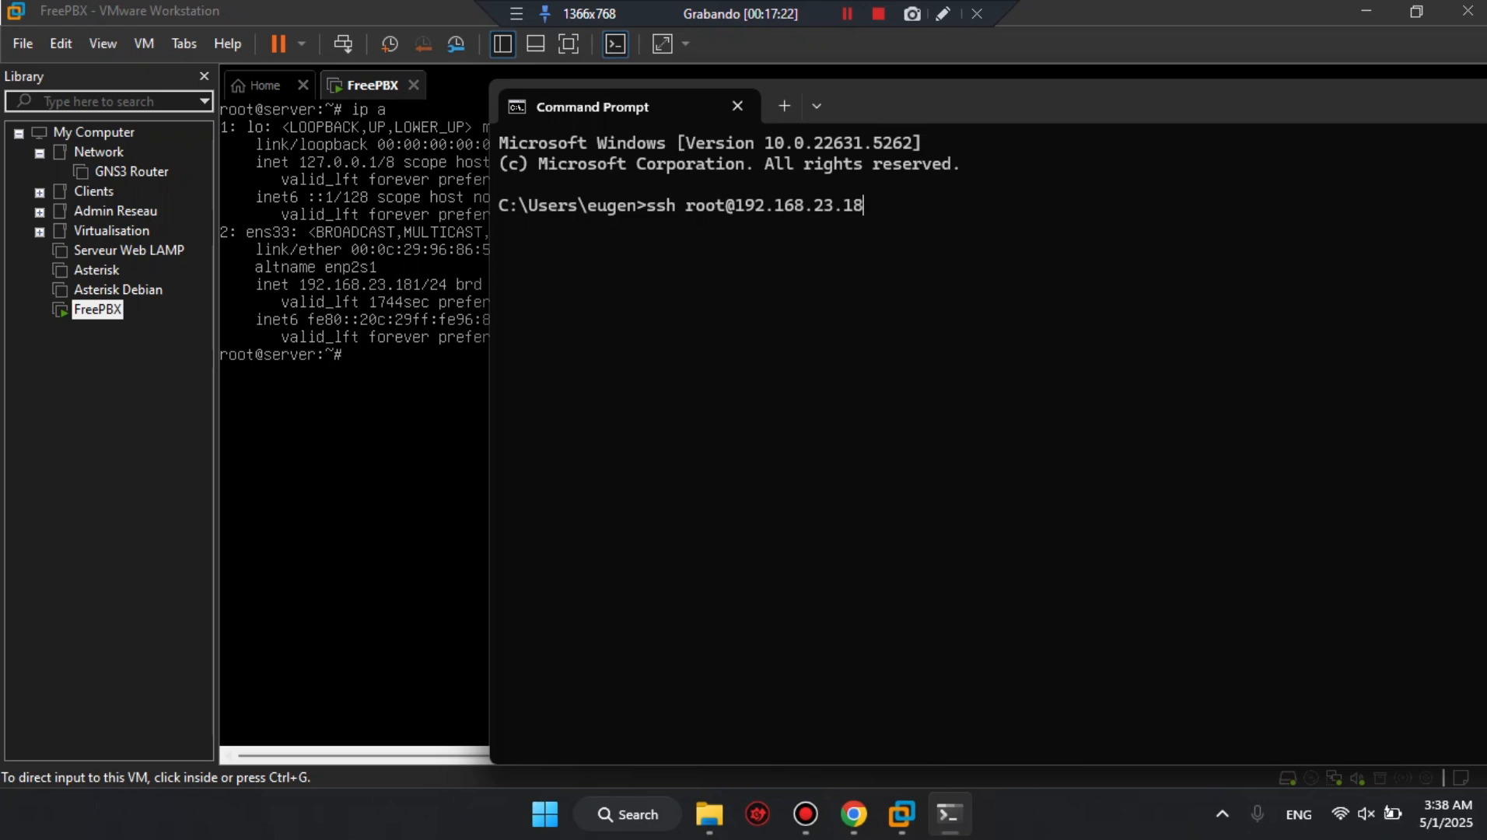
{"action": "key", "text": "Return"}
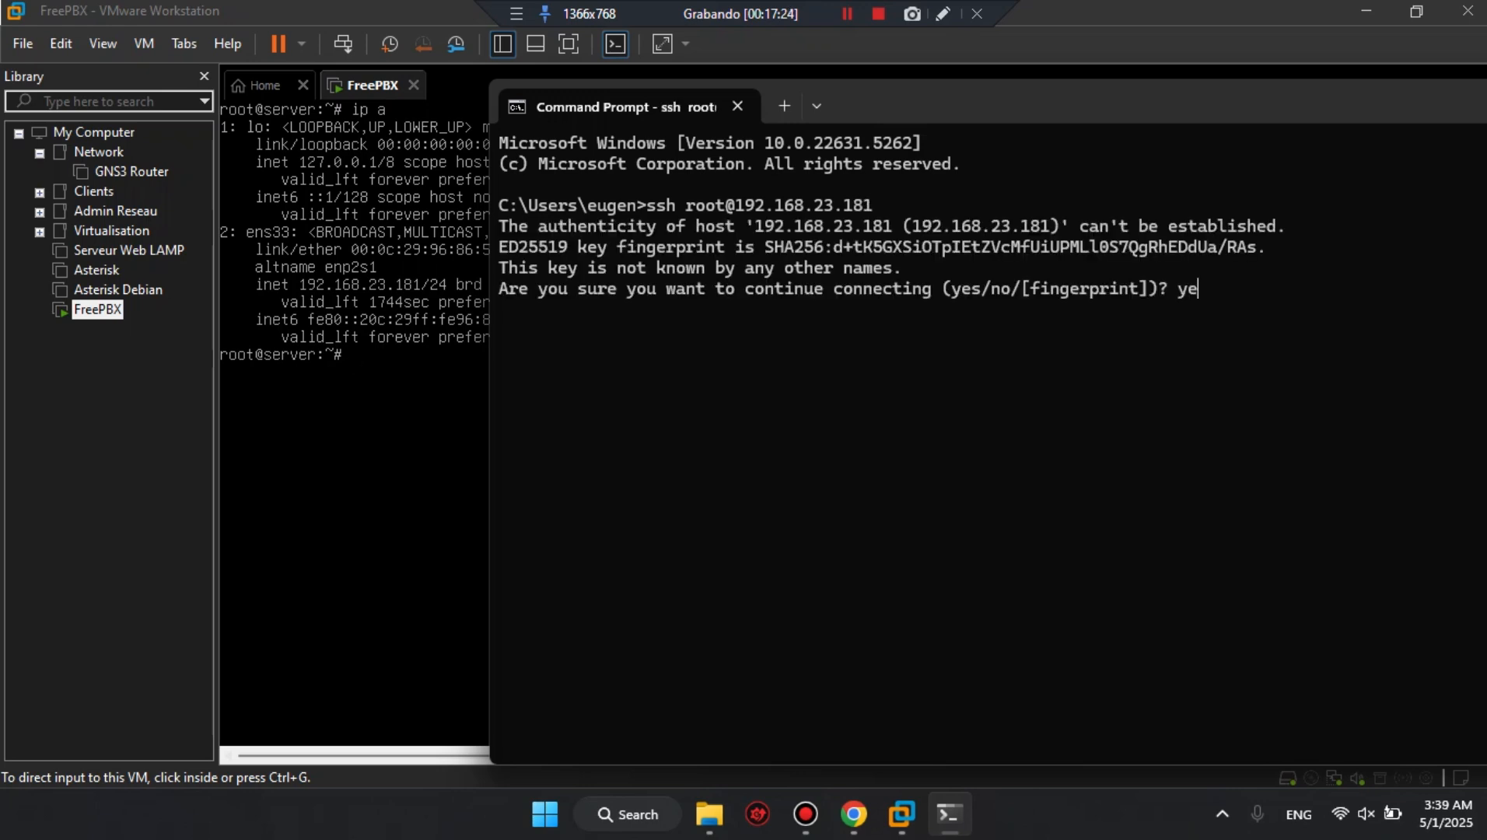
{"action": "key", "text": "Return"}
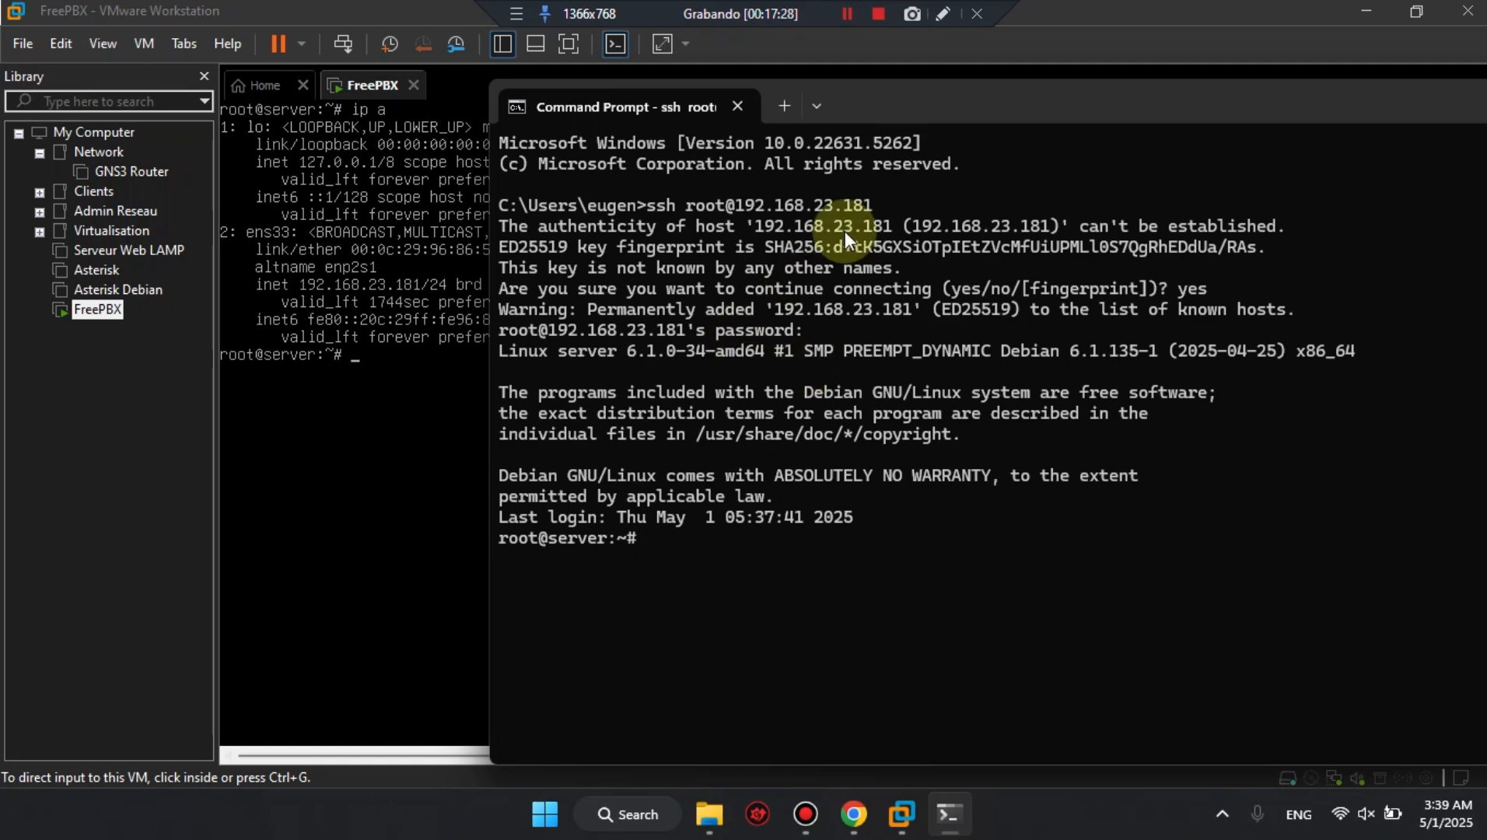
Minimize VMware Workstation, hide the desktop icons, and reposition the SSH terminal window on the empty desktop.
{"action": "left_click_drag", "start_coordinate": [960, 113], "coordinate": [780, 92]}
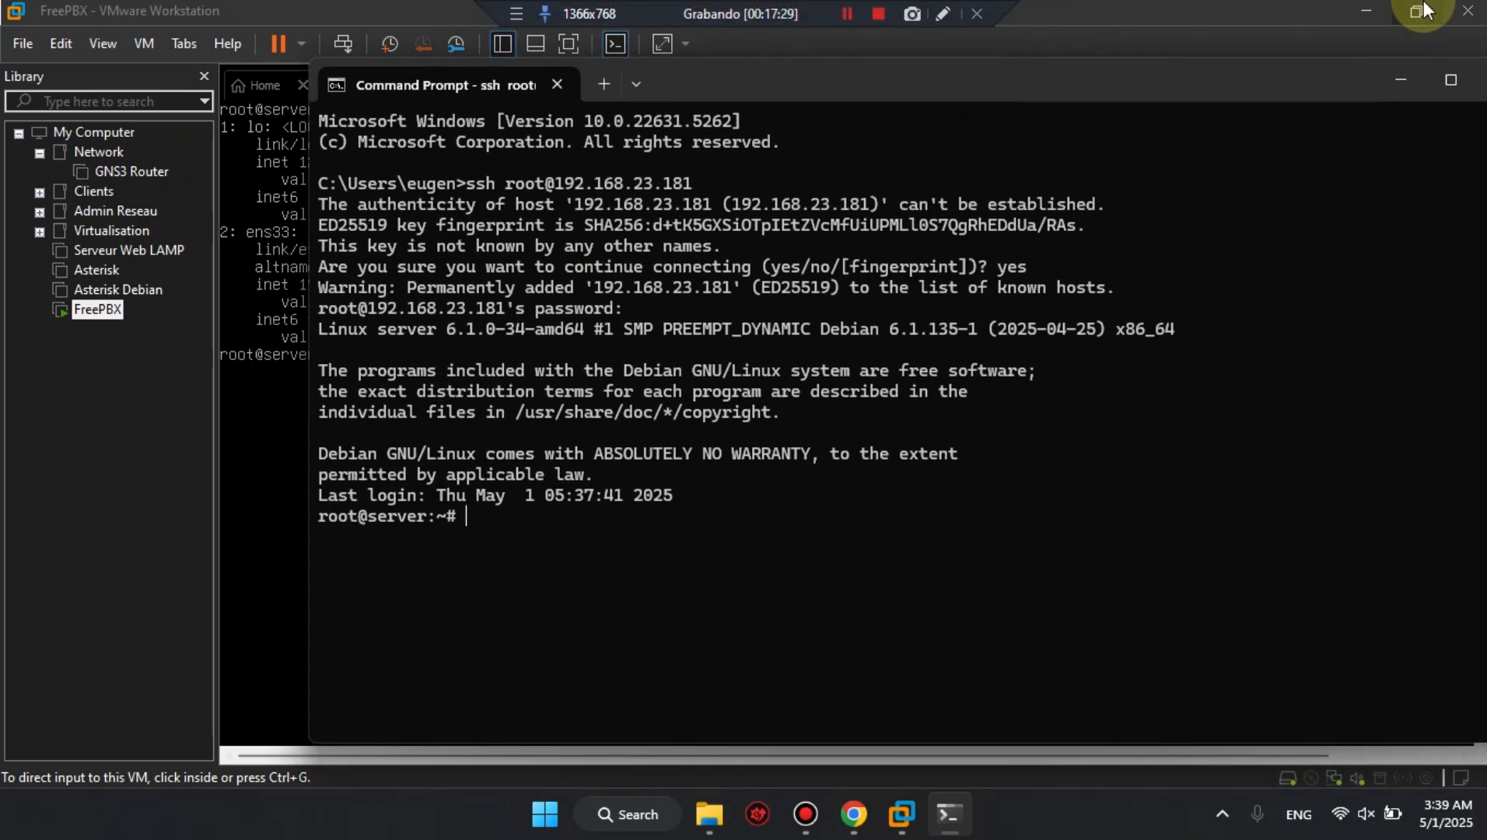
{"action": "left_click", "coordinate": [1366, 10]}
{"action": "left_click_drag", "start_coordinate": [1174, 97], "coordinate": [864, 57]}
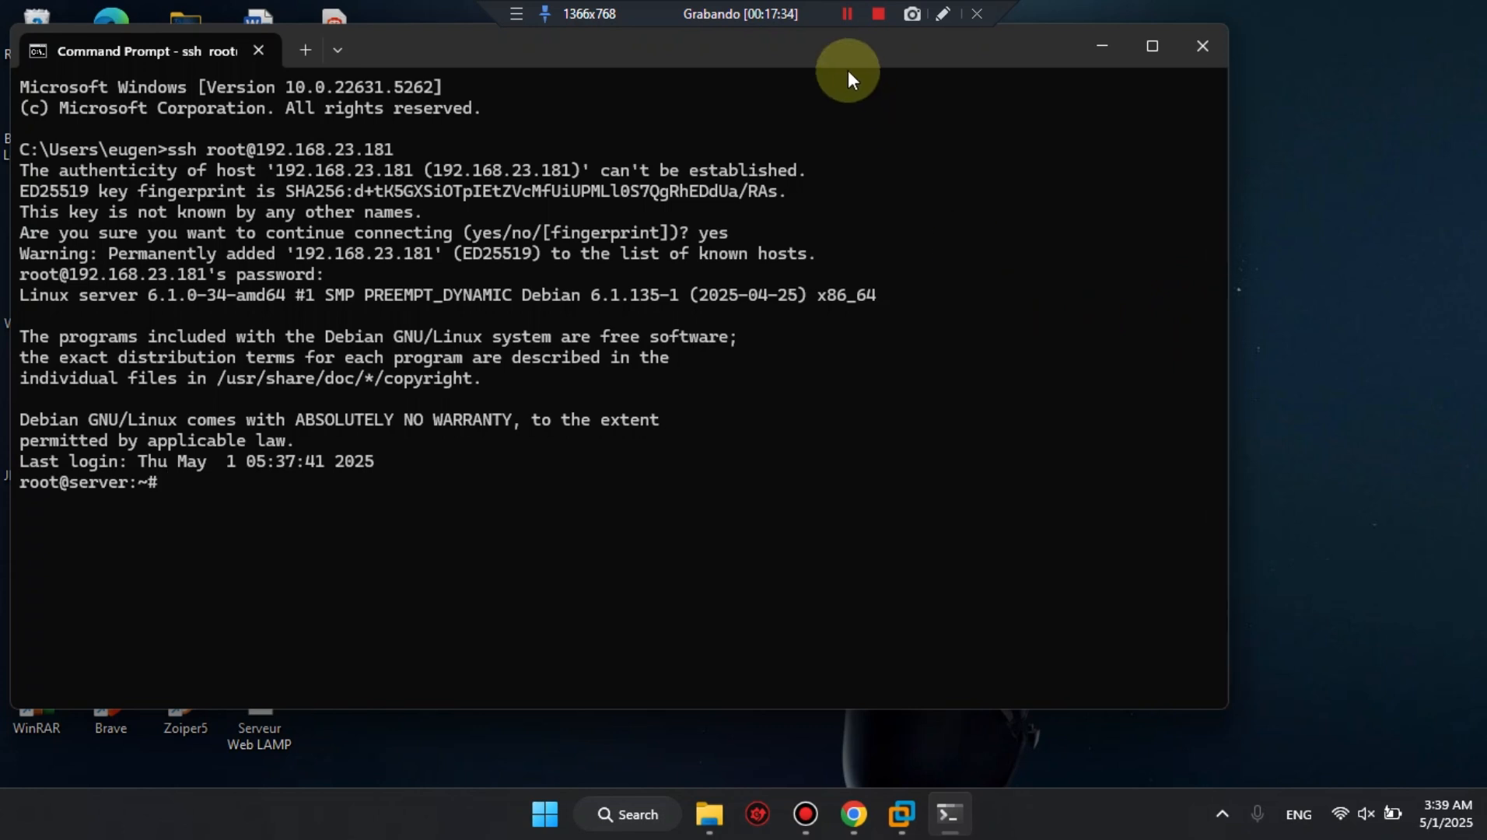
{"action": "right_click", "coordinate": [1338, 186]}
{"action": "mouse_move", "coordinate": [1285, 202]}
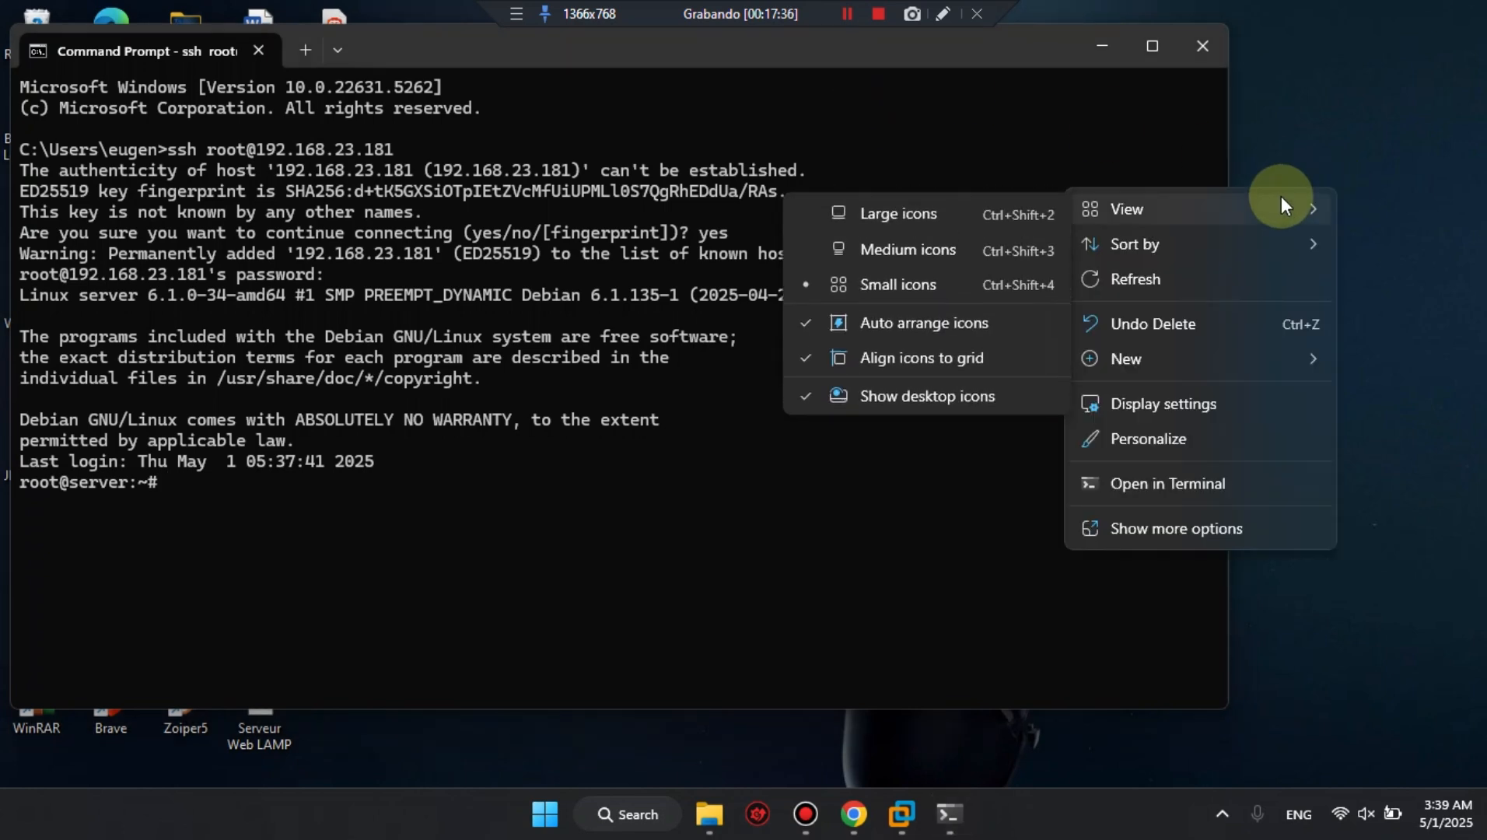
{"action": "left_click", "coordinate": [864, 395]}
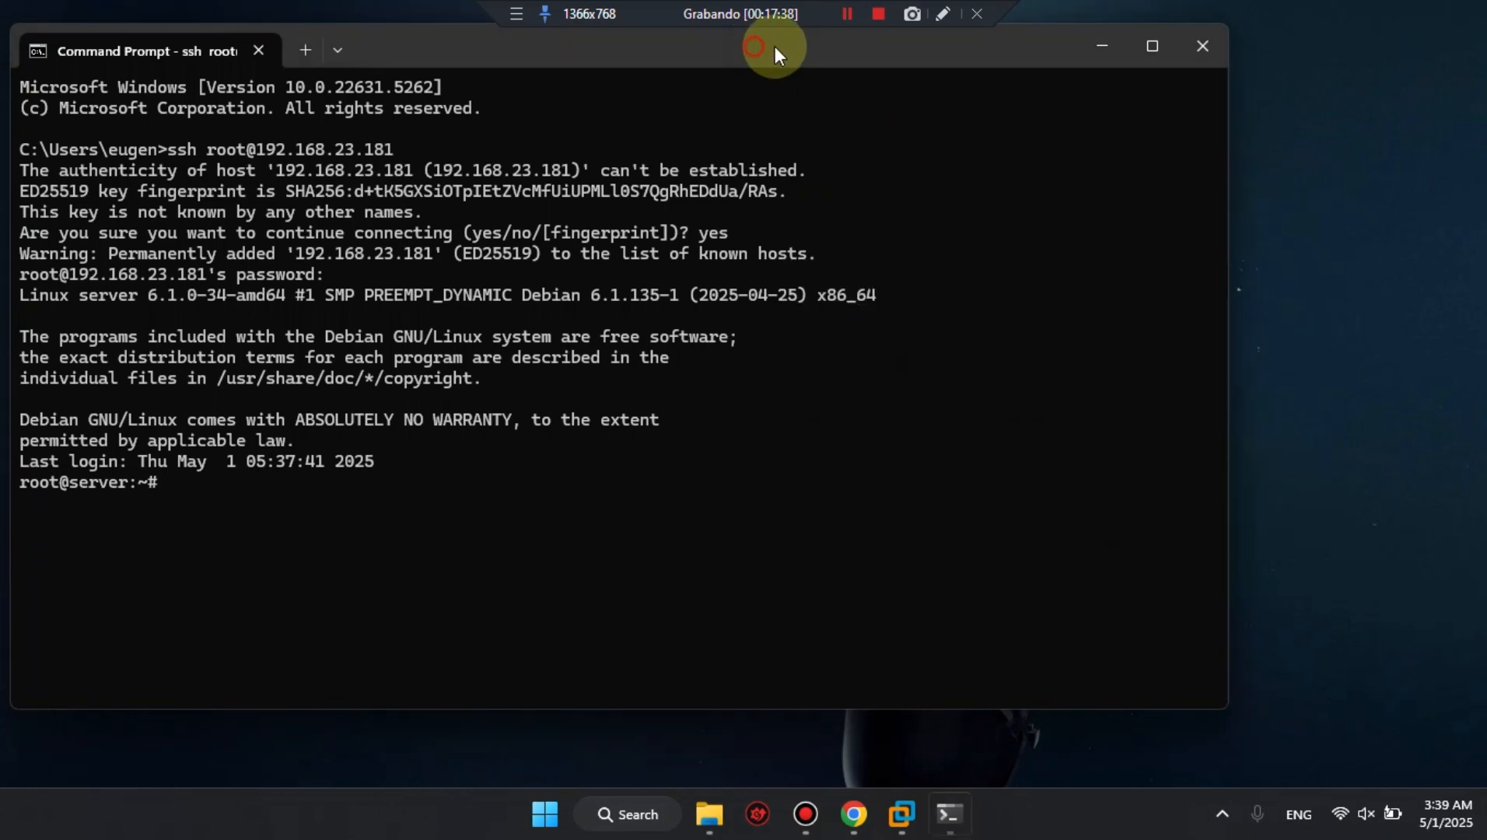
{"action": "left_click_drag", "start_coordinate": [775, 49], "coordinate": [955, 60]}
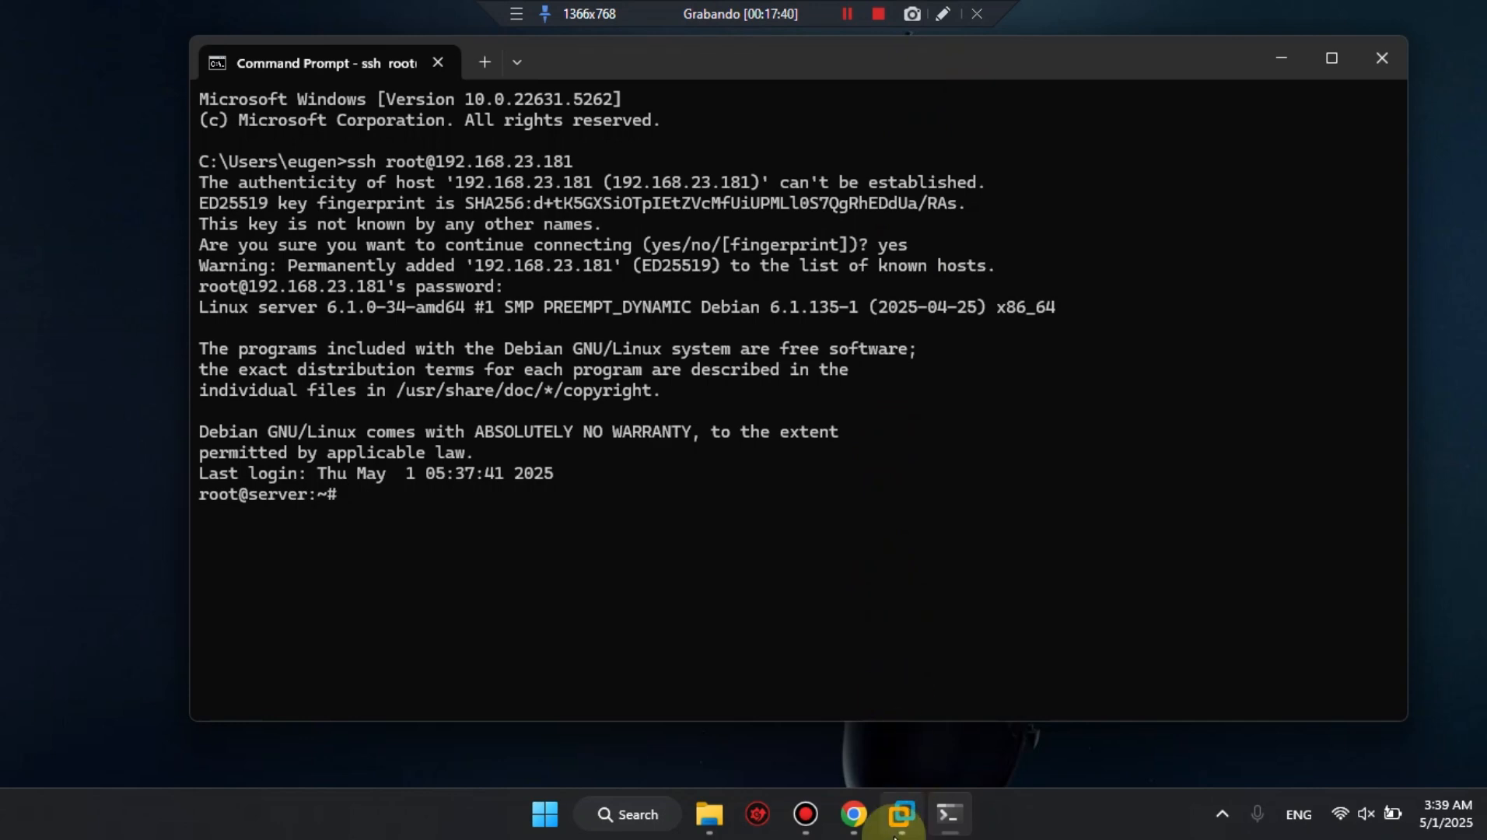
Copy apt-get -y install net-tools htop screen tshark vim sngrep from the Chrome guide, run it over SSH, and answer Non to non-superuser packet capture.
{"action": "left_click", "coordinate": [855, 815]}
{"action": "scroll", "coordinate": [690, 478], "scroll_direction": "down", "scroll_amount": 3}
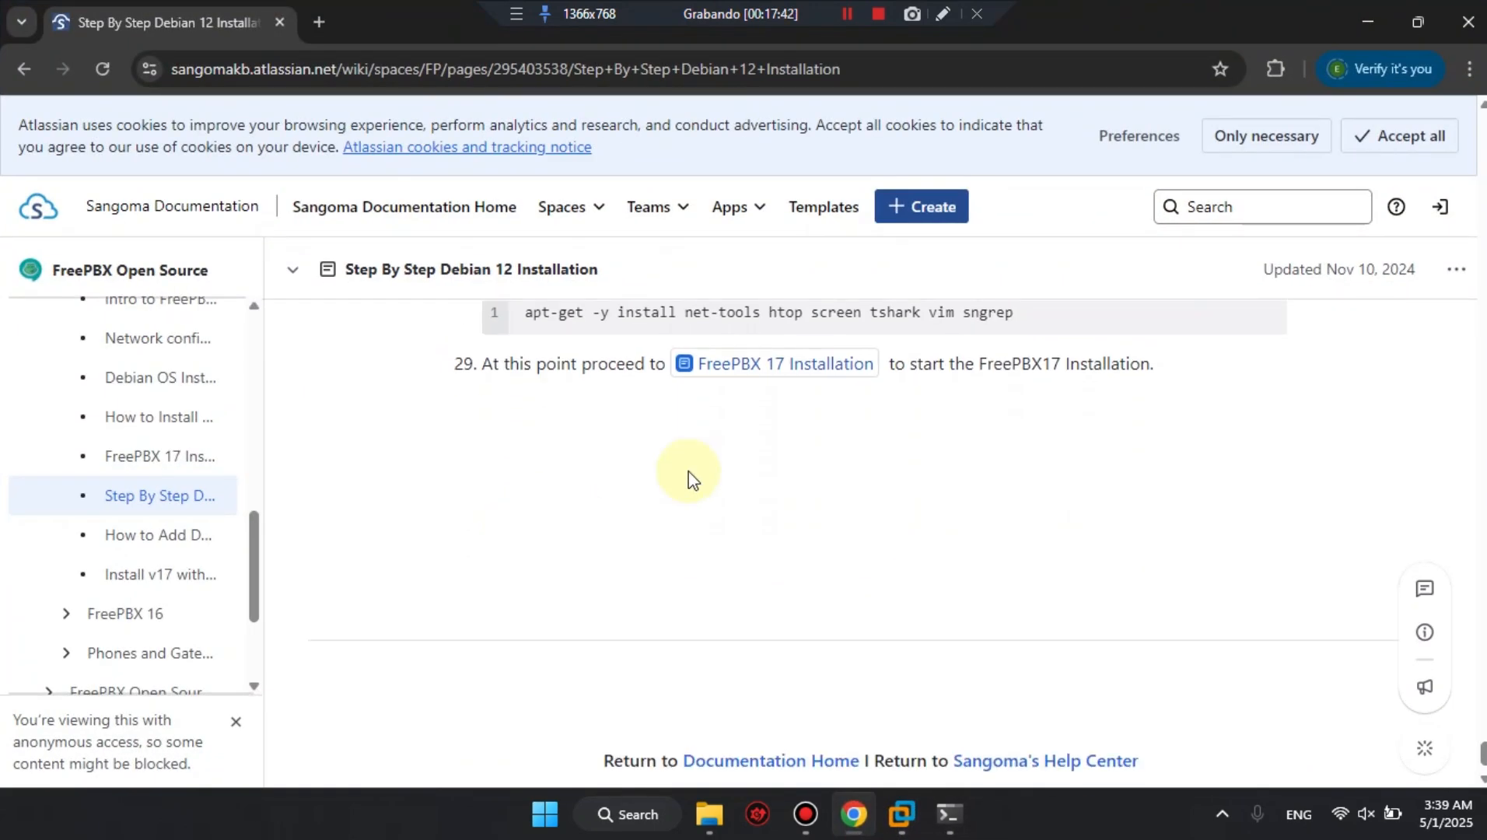
{"action": "scroll", "coordinate": [710, 505], "scroll_direction": "up", "scroll_amount": 1}
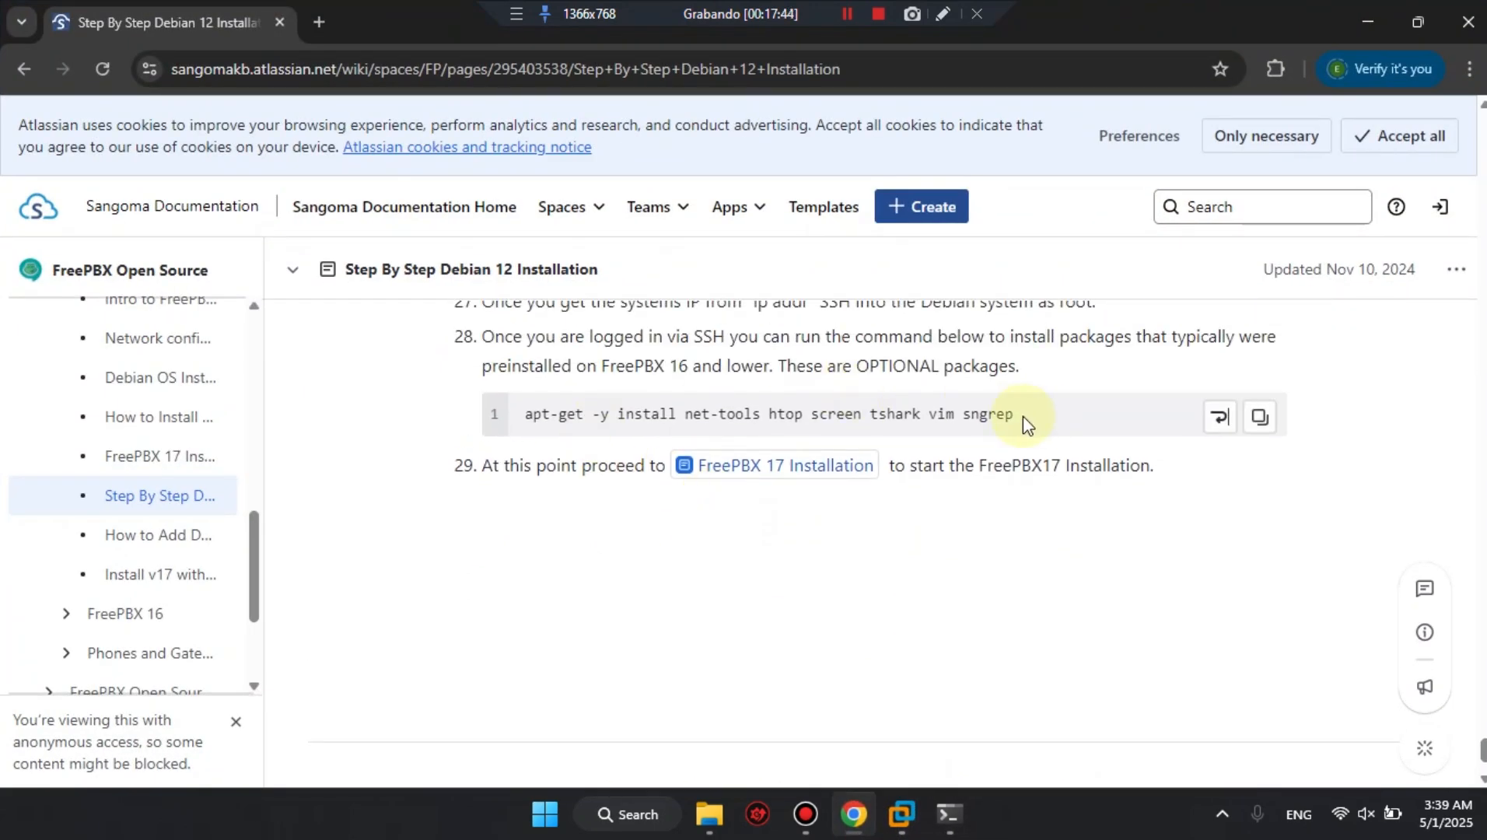
{"action": "left_click_drag", "start_coordinate": [1019, 417], "coordinate": [512, 411]}
{"action": "key", "text": "ctrl+c"}
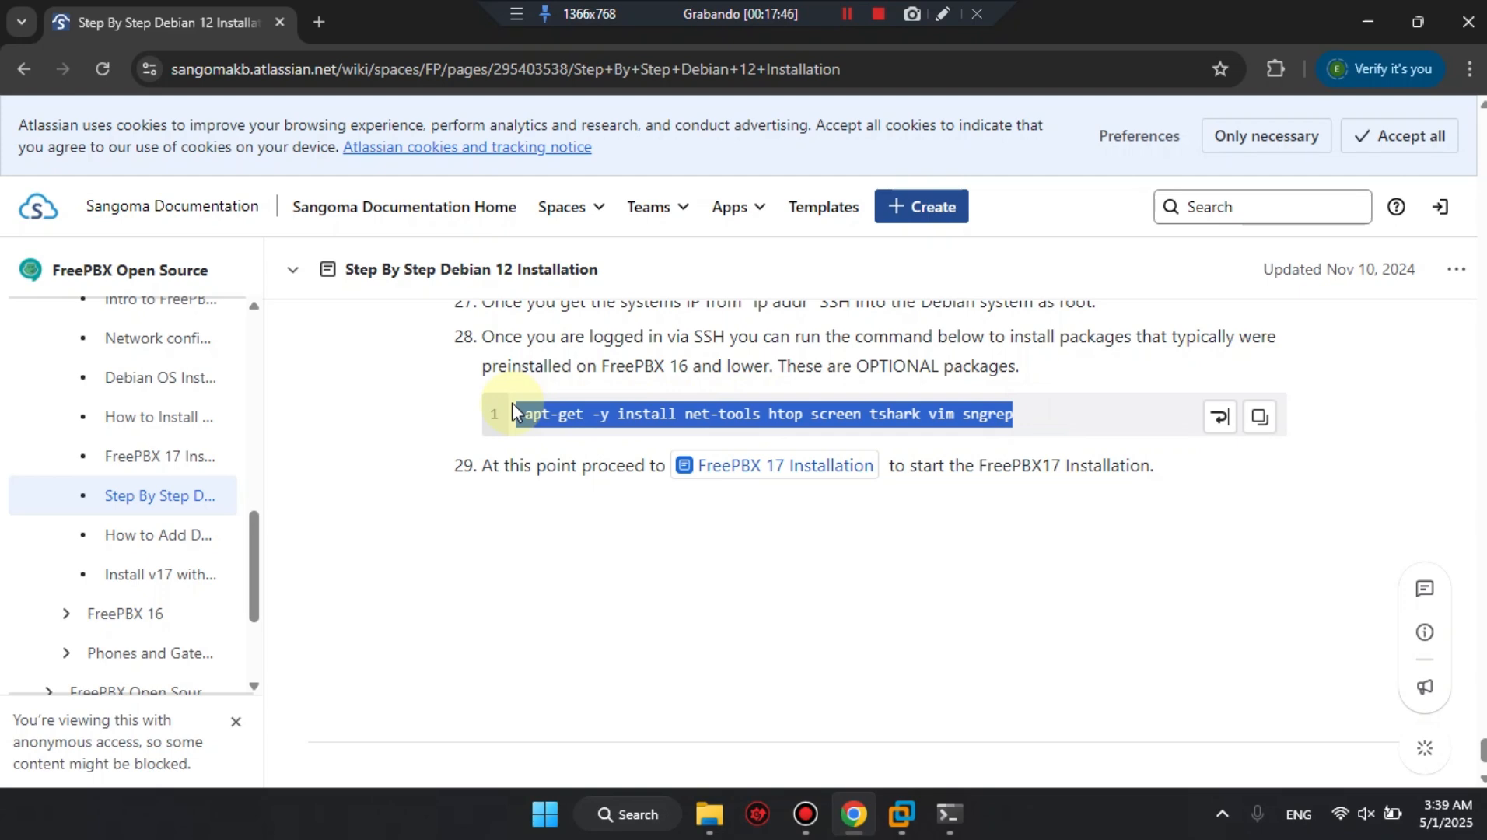
{"action": "left_click", "coordinate": [949, 815]}
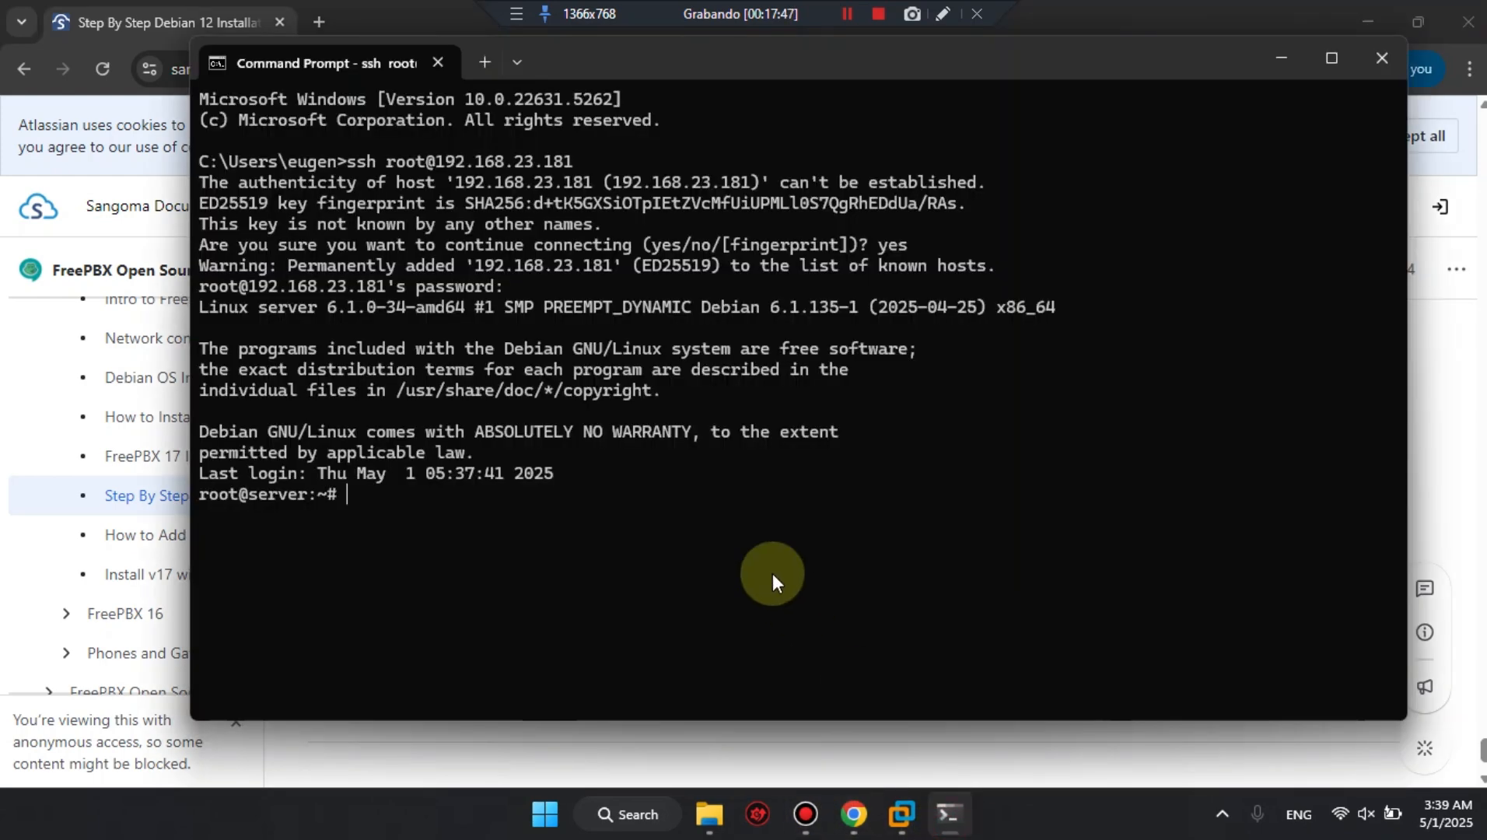
{"action": "key", "text": "ctrl+v"}
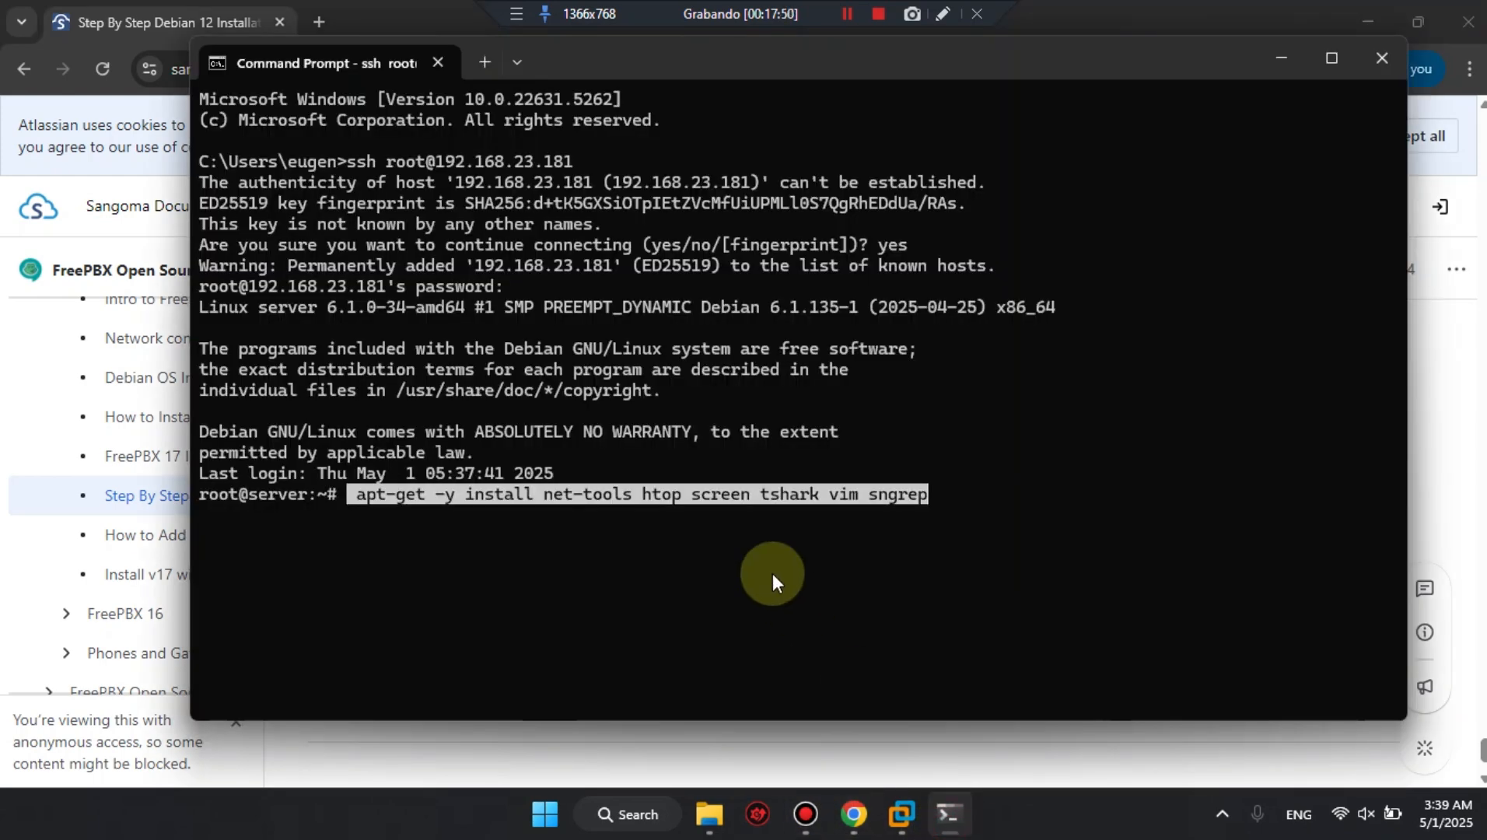
{"action": "key", "text": "Return"}
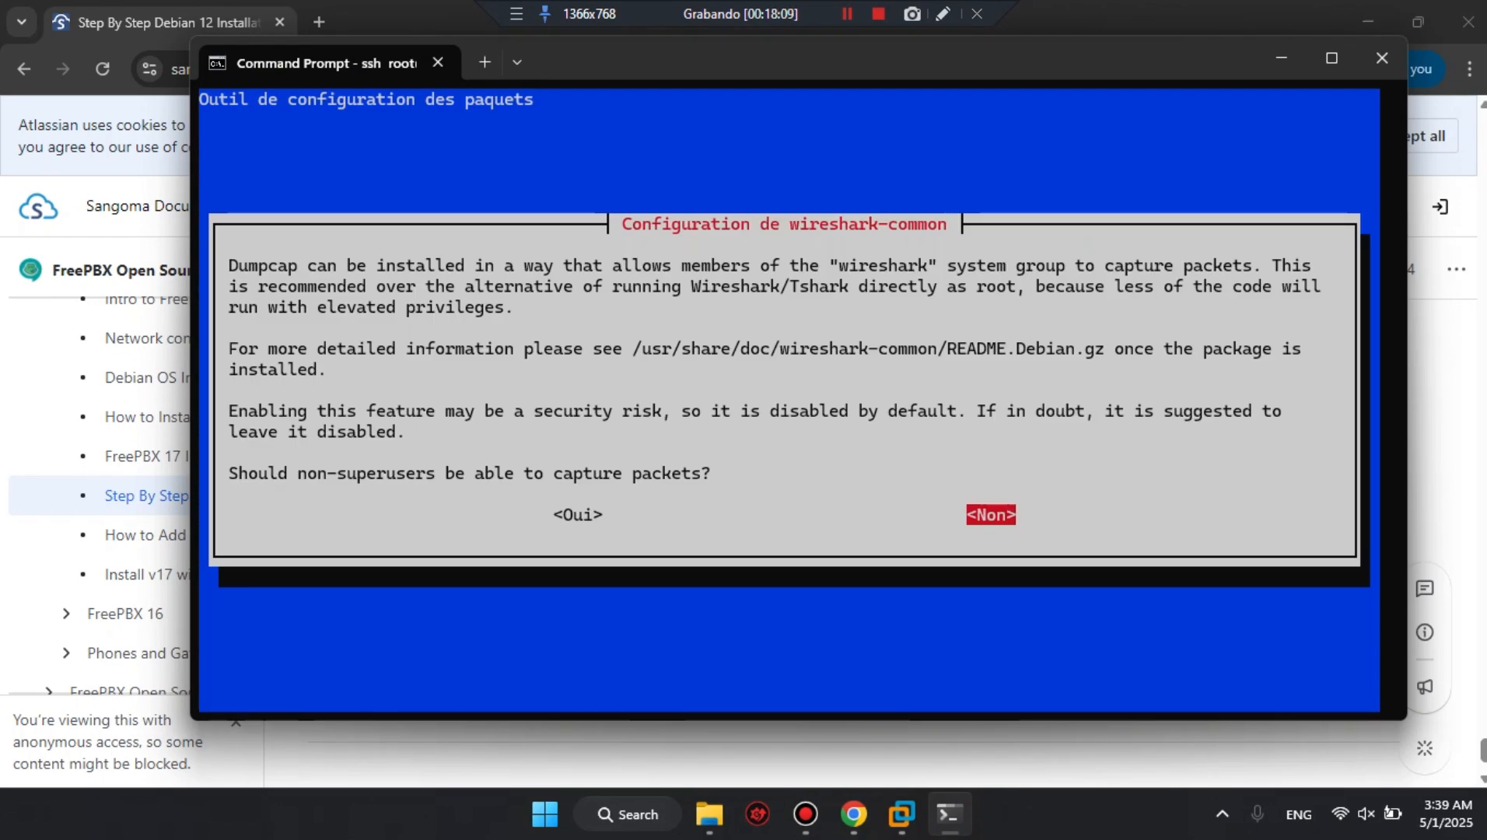
{"action": "key", "text": "Return"}
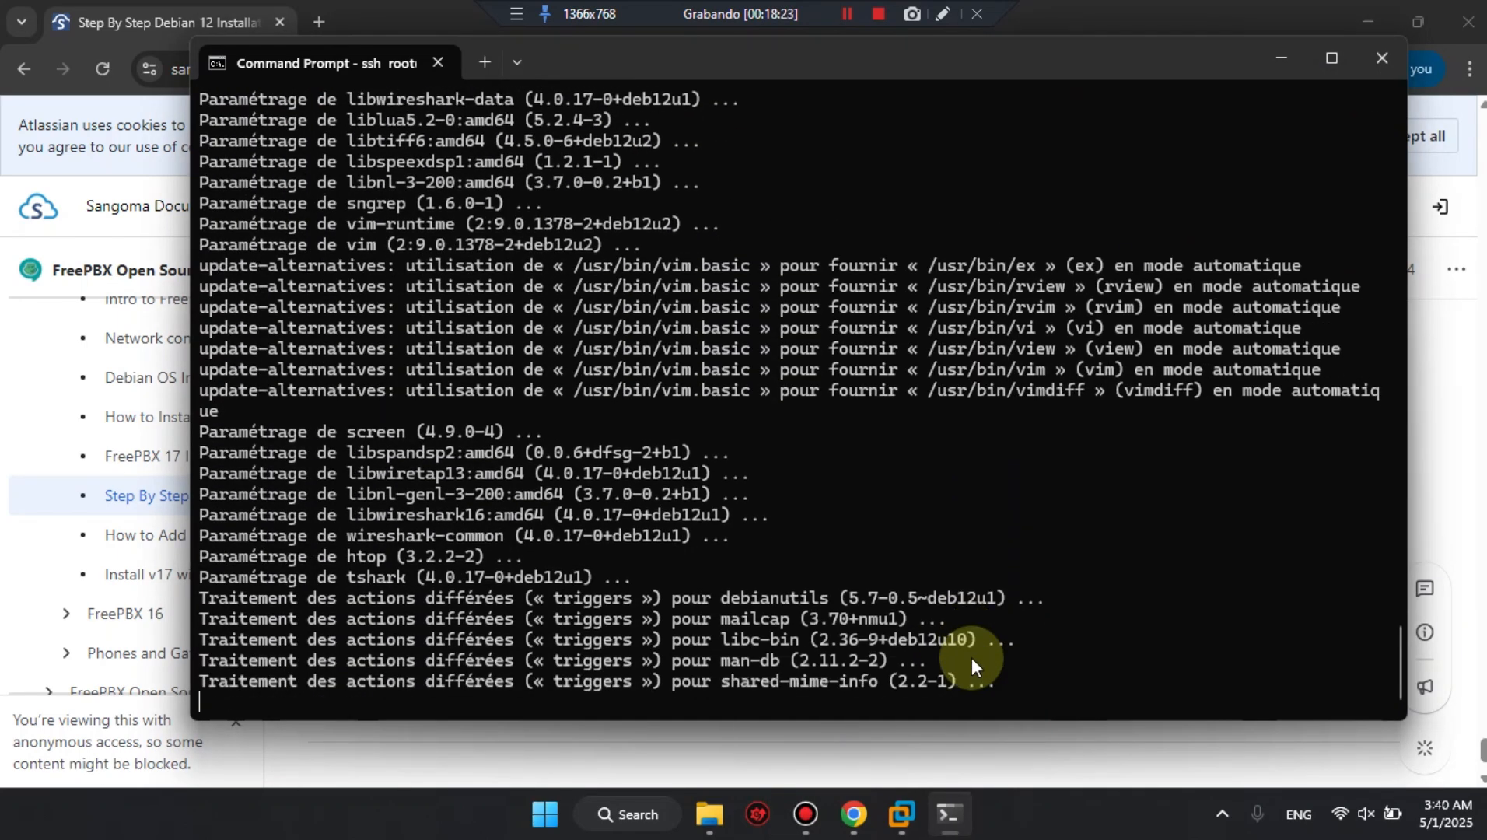
Return to the guide in Chrome and open the linked FreePBX 17 Installation page at its script execution commands.
{"action": "left_click", "coordinate": [1123, 12]}
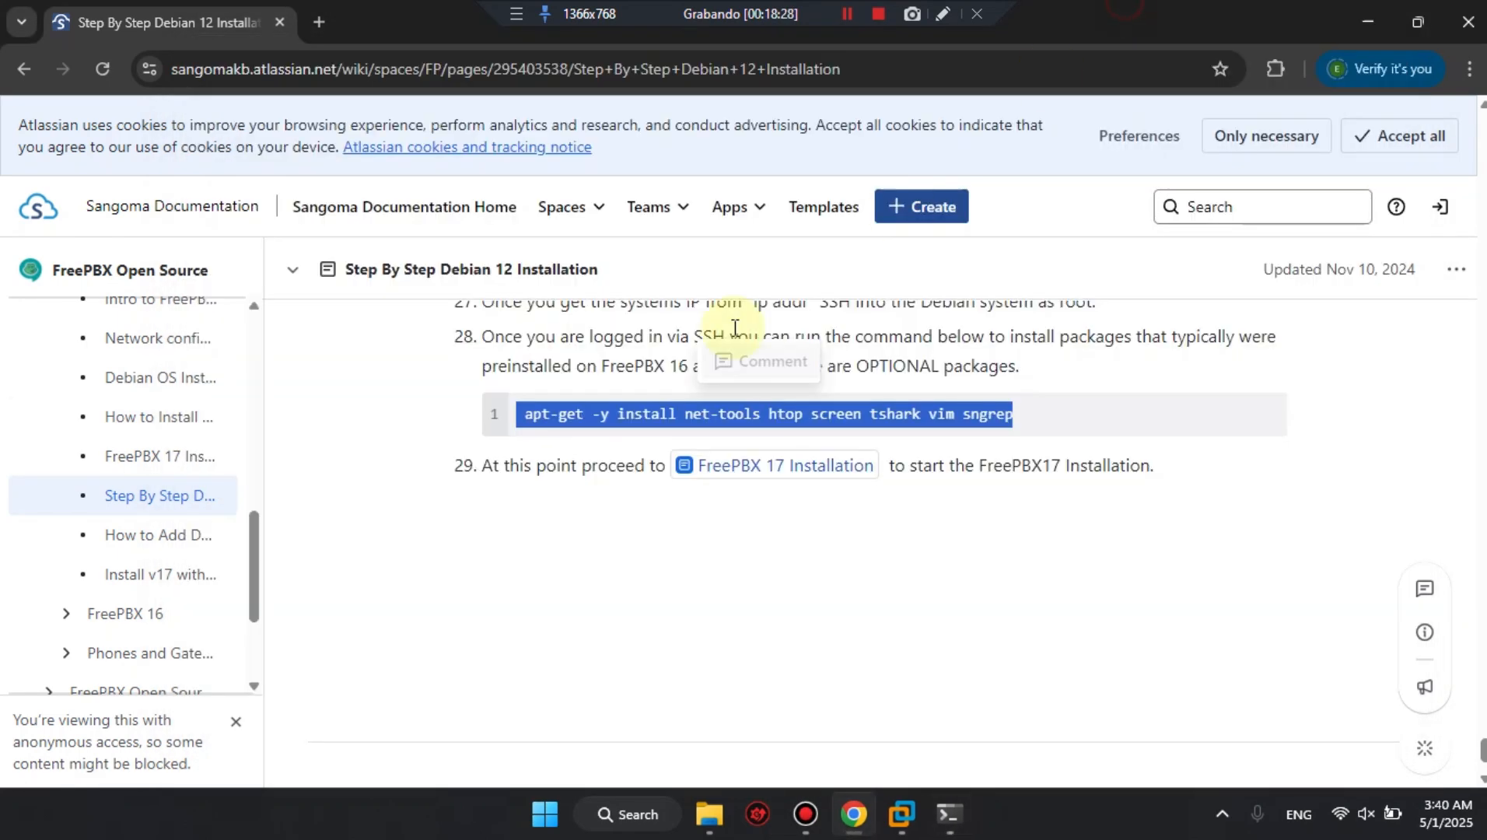
{"action": "left_click", "coordinate": [537, 560]}
{"action": "mouse_move", "coordinate": [723, 482]}
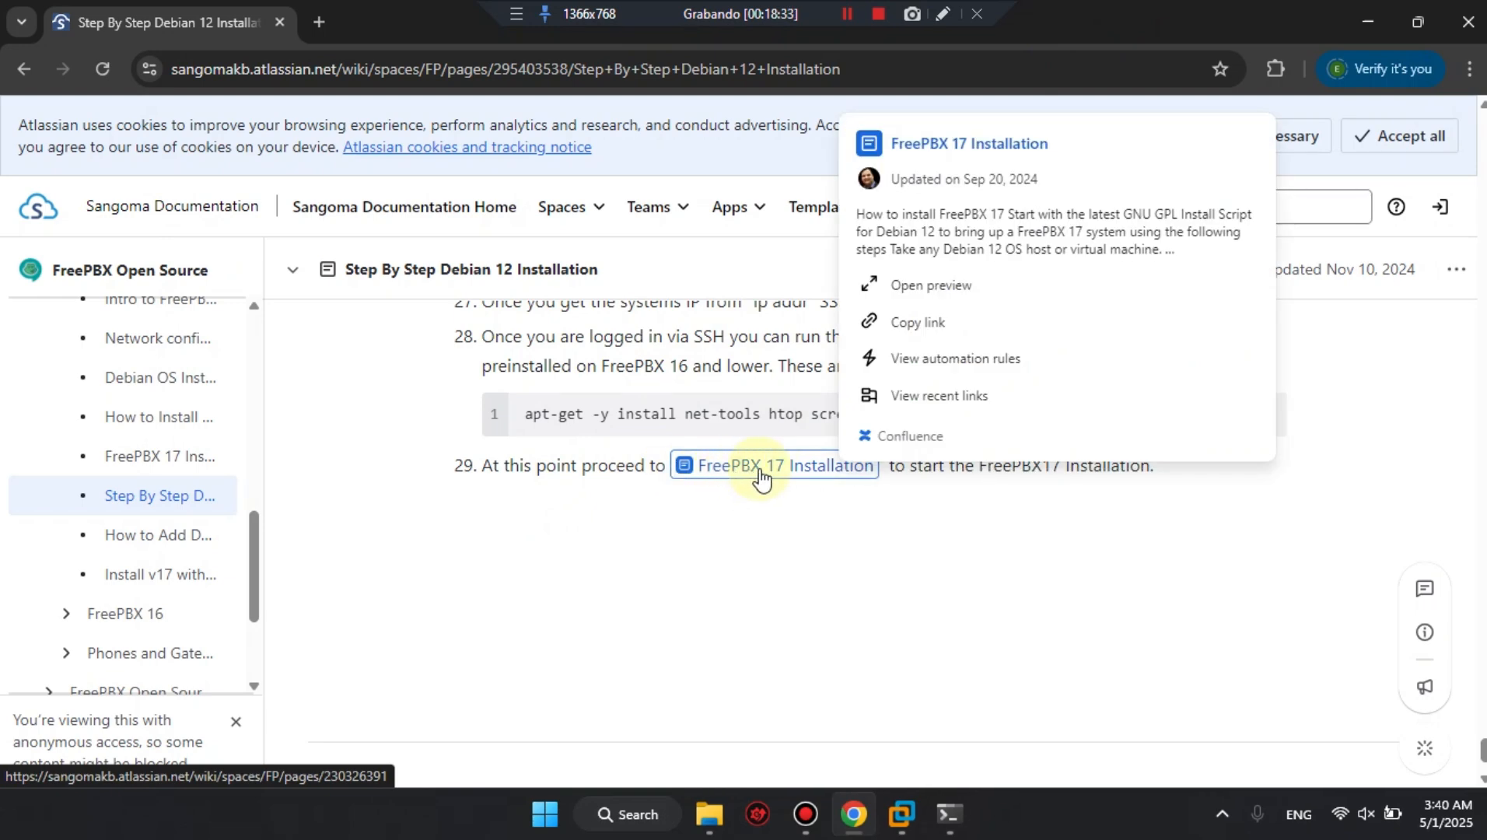
{"action": "left_click", "coordinate": [758, 473]}
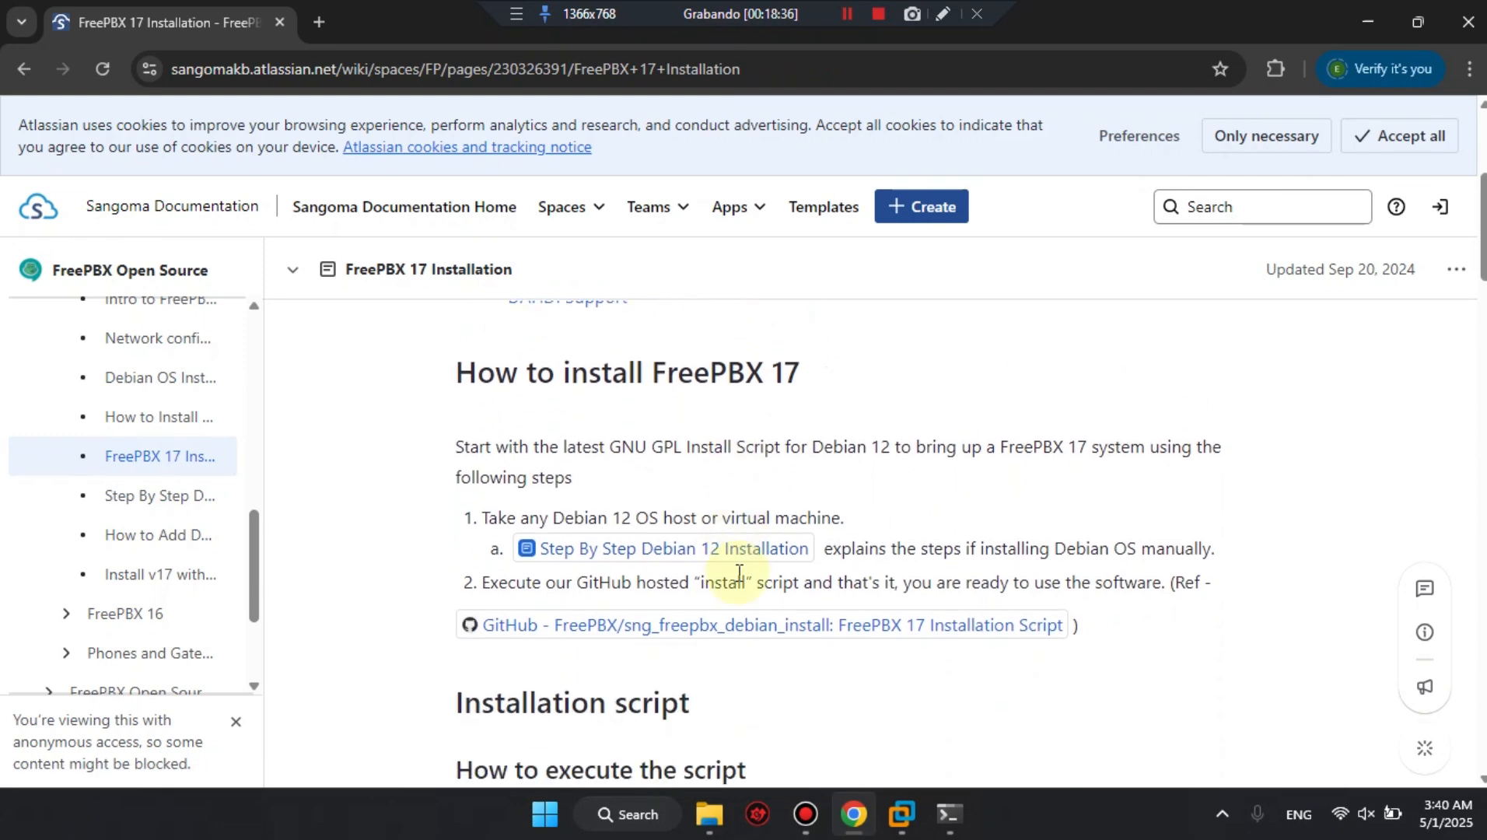
{"action": "scroll", "coordinate": [739, 576], "scroll_direction": "down", "scroll_amount": 3}
{"action": "scroll", "coordinate": [739, 573], "scroll_direction": "down", "scroll_amount": 1}
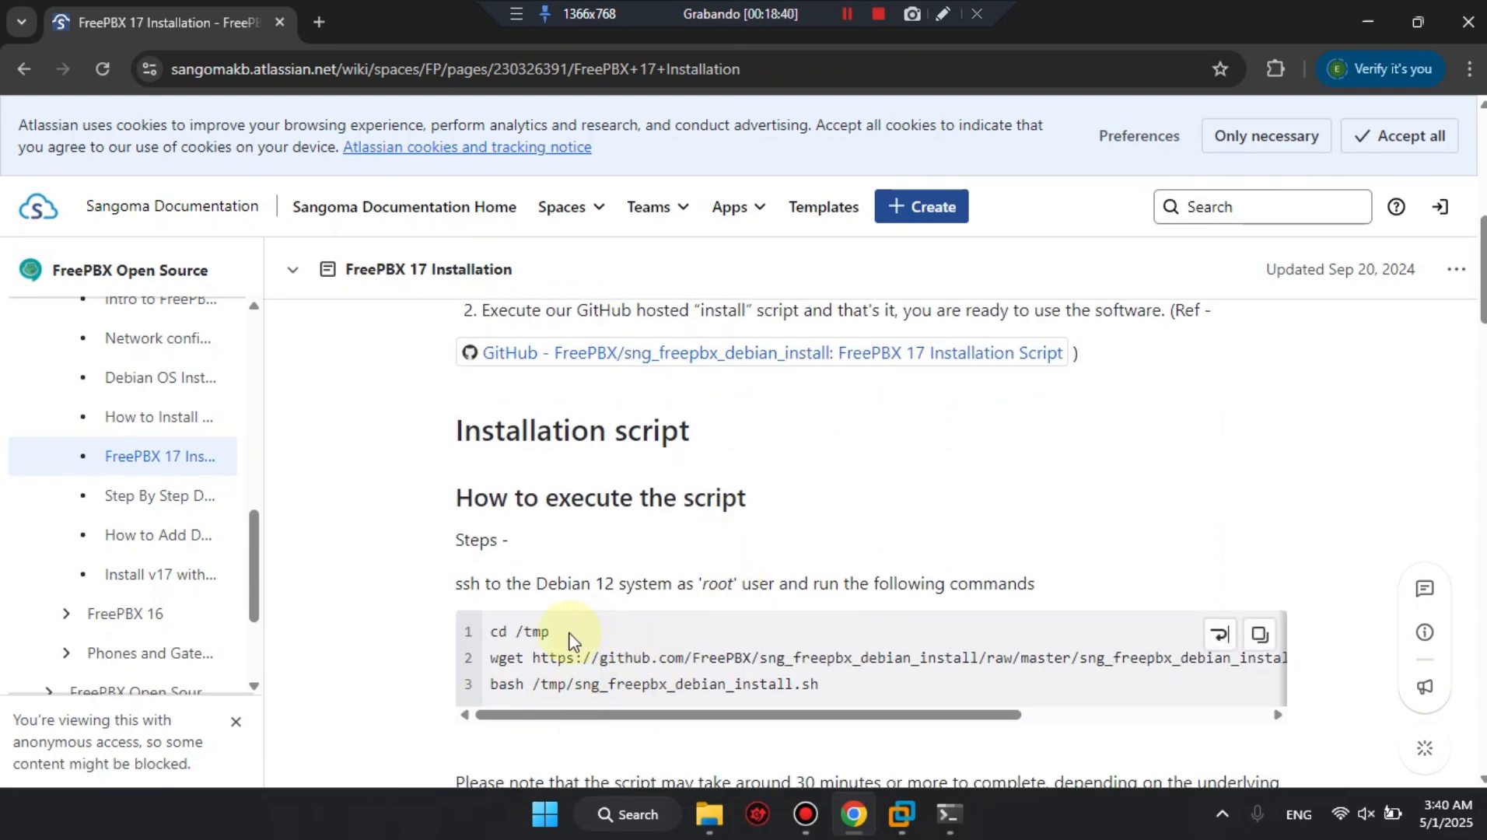
Copy the cd /tmp command from the guide and tile the browser side by side with the SSH Command Prompt.
{"action": "left_click_drag", "start_coordinate": [570, 639], "coordinate": [491, 636]}
{"action": "key", "text": "ctrl+c"}
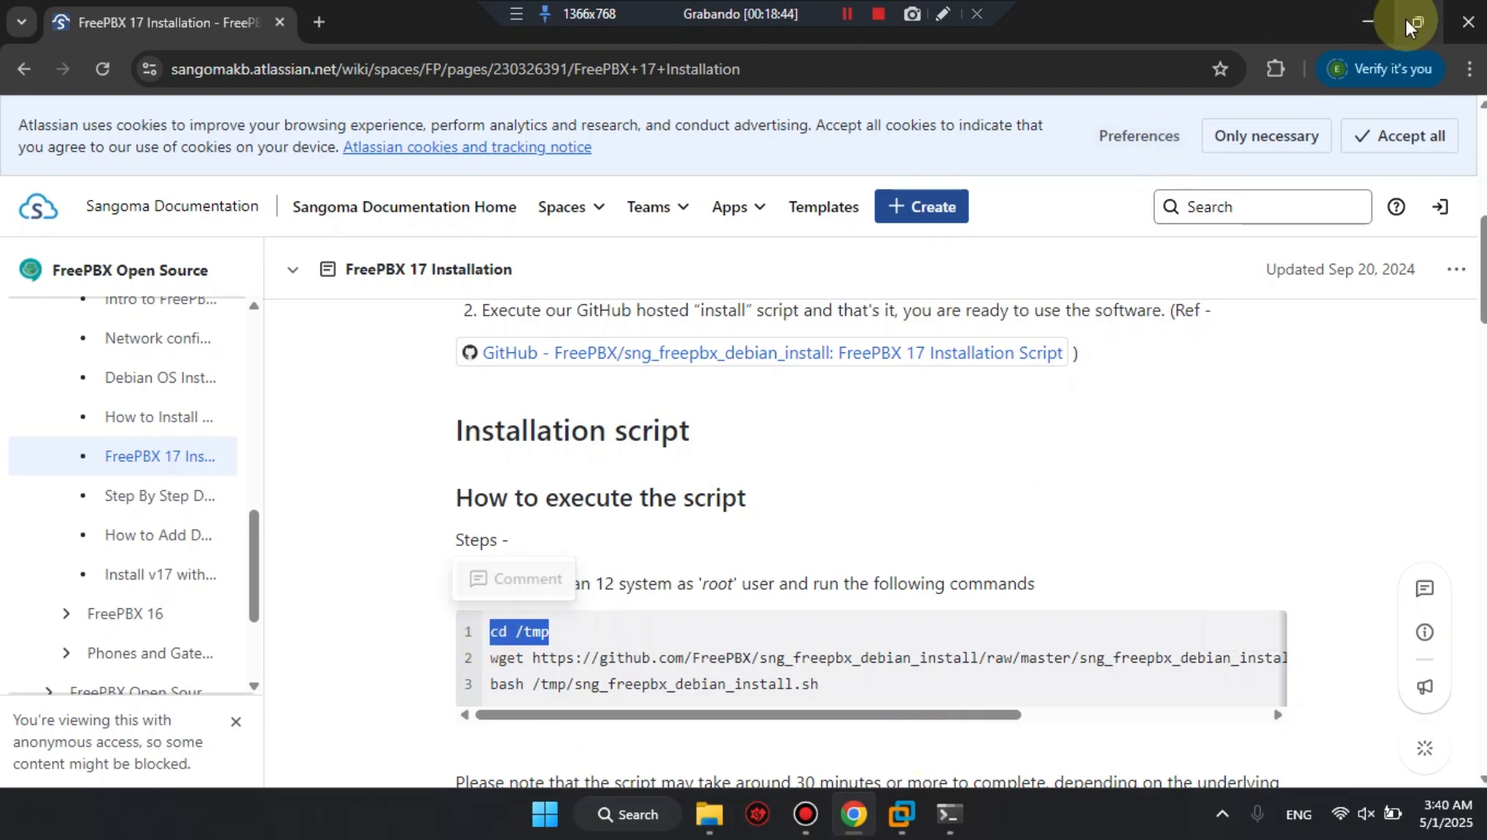
{"action": "mouse_move", "coordinate": [1405, 19]}
{"action": "left_click", "coordinate": [1408, 157]}
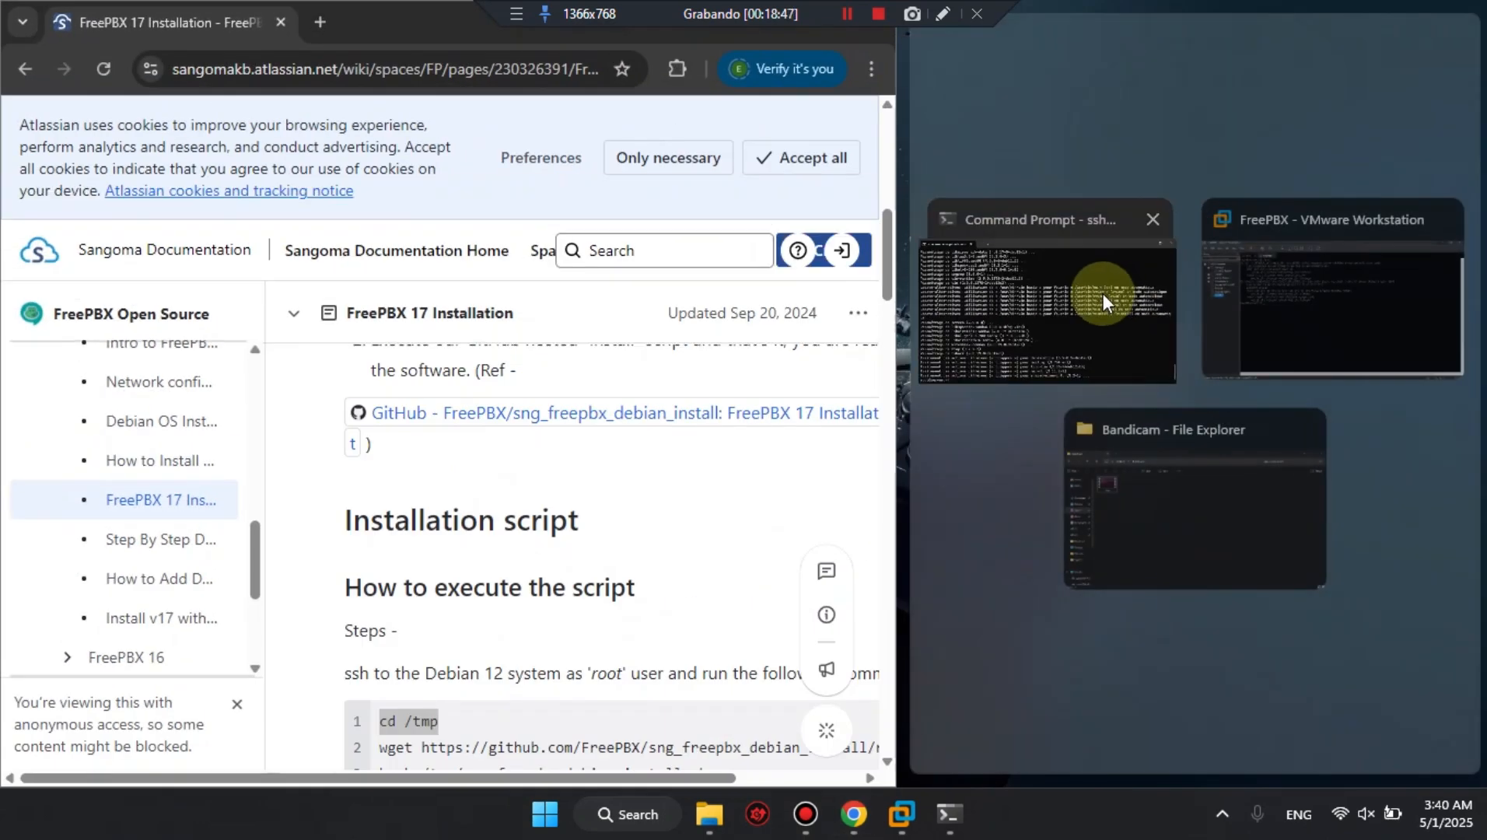
{"action": "left_click", "coordinate": [1031, 313]}
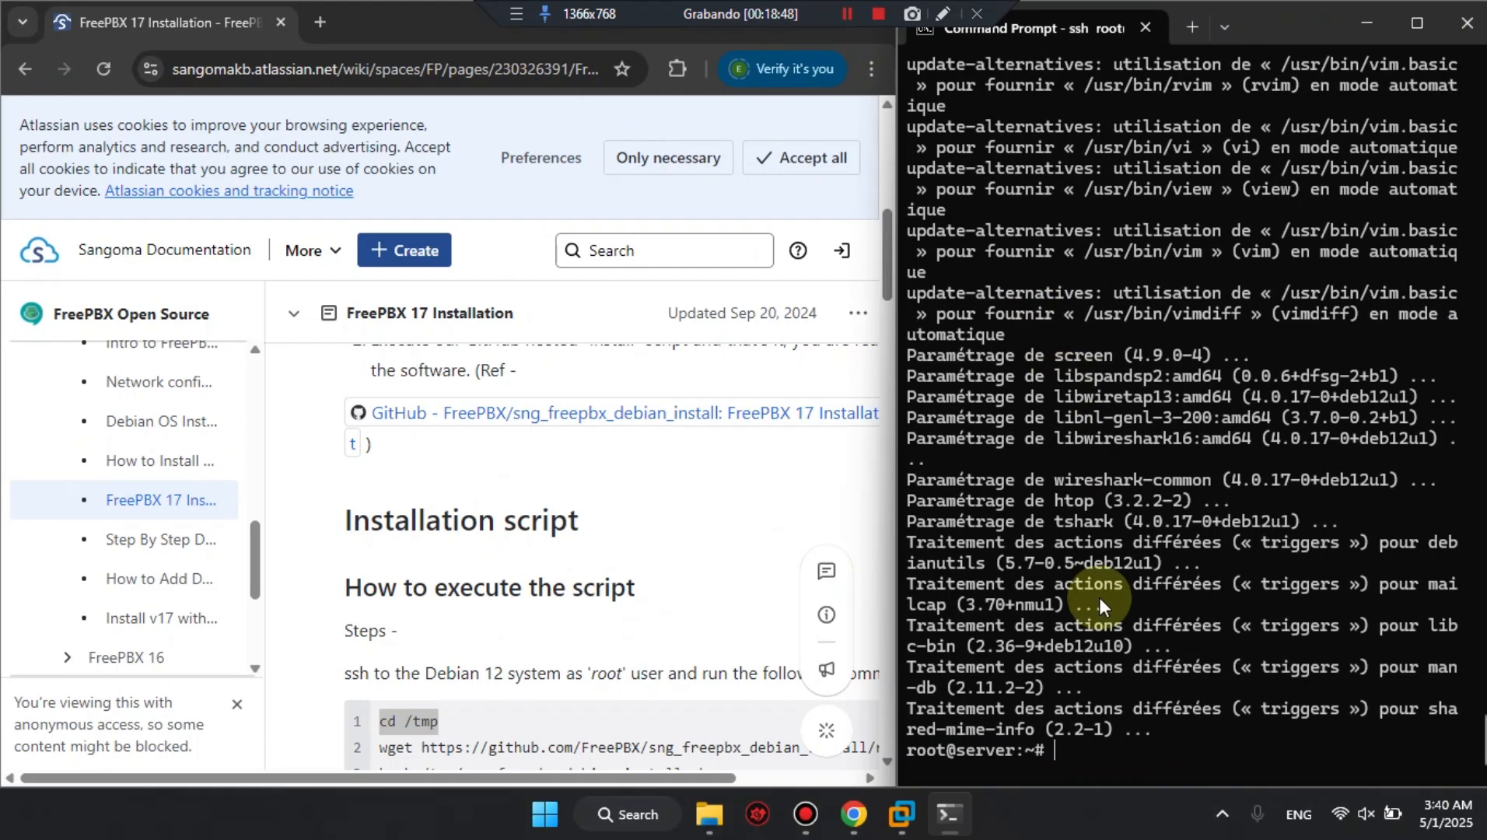
Clear the SSH terminal and run cd /tmp.
{"action": "key", "text": "ctrl+l"}
{"action": "key", "text": "ctrl+v"}
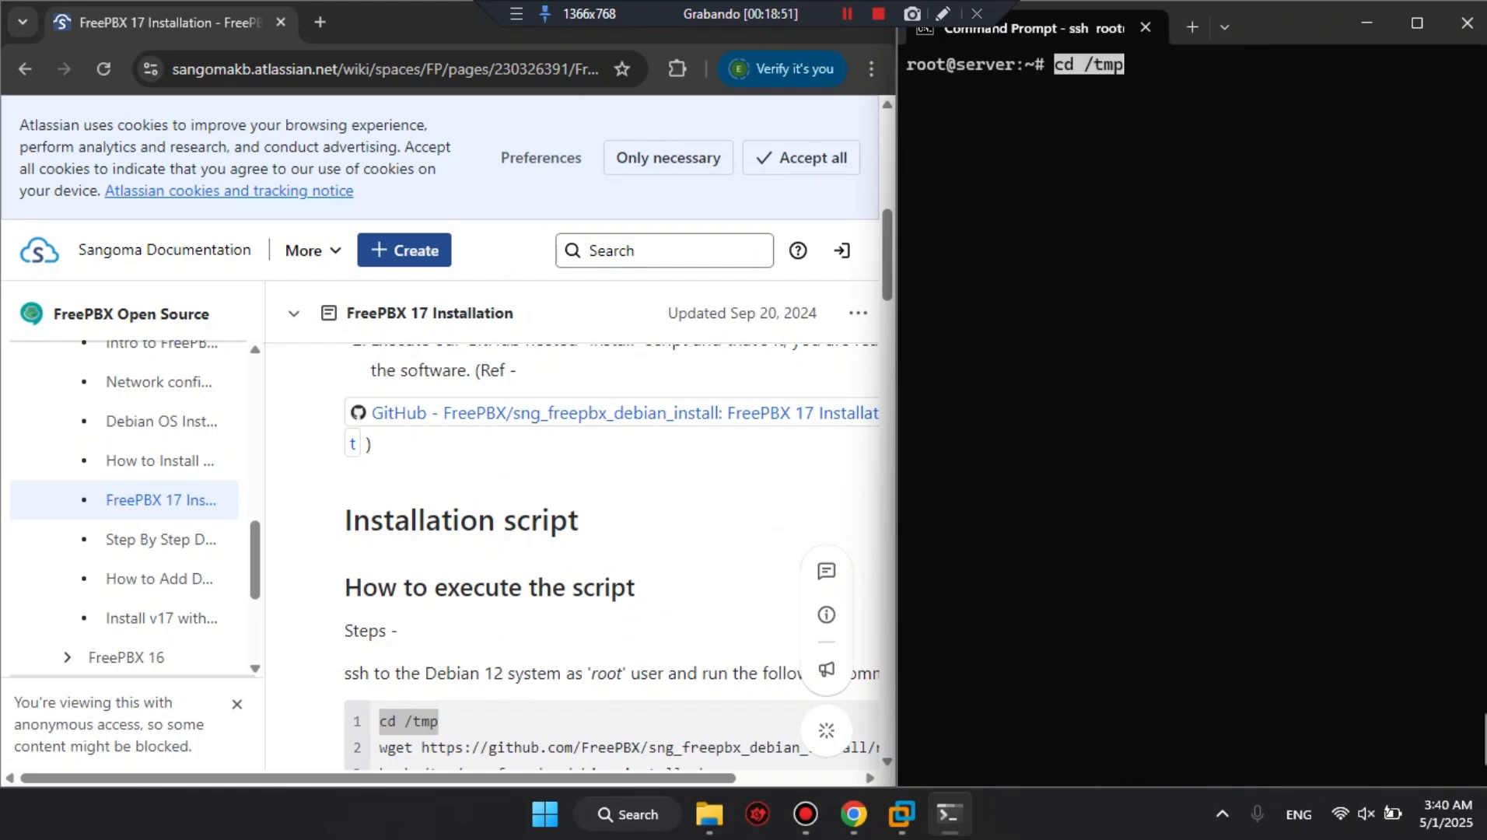
{"action": "key", "text": "Return"}
Copy the guide's wget command and run it over SSH to download sng_freepbx_debian_install.sh into /tmp.
{"action": "left_click", "coordinate": [522, 652]}
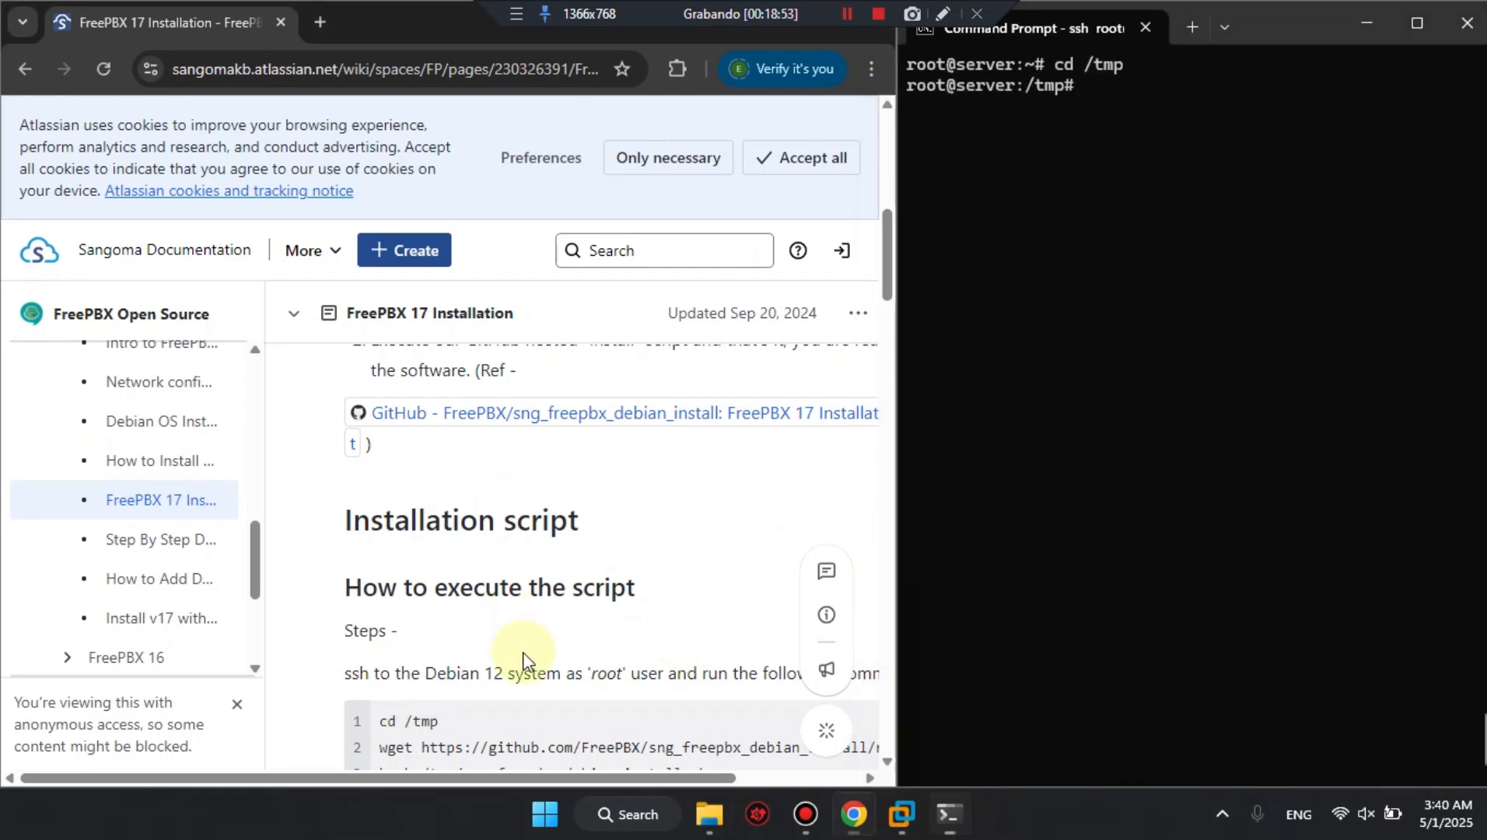
{"action": "scroll", "coordinate": [523, 652], "scroll_direction": "down", "scroll_amount": 1}
{"action": "scroll", "coordinate": [523, 657], "scroll_direction": "down", "scroll_amount": 3}
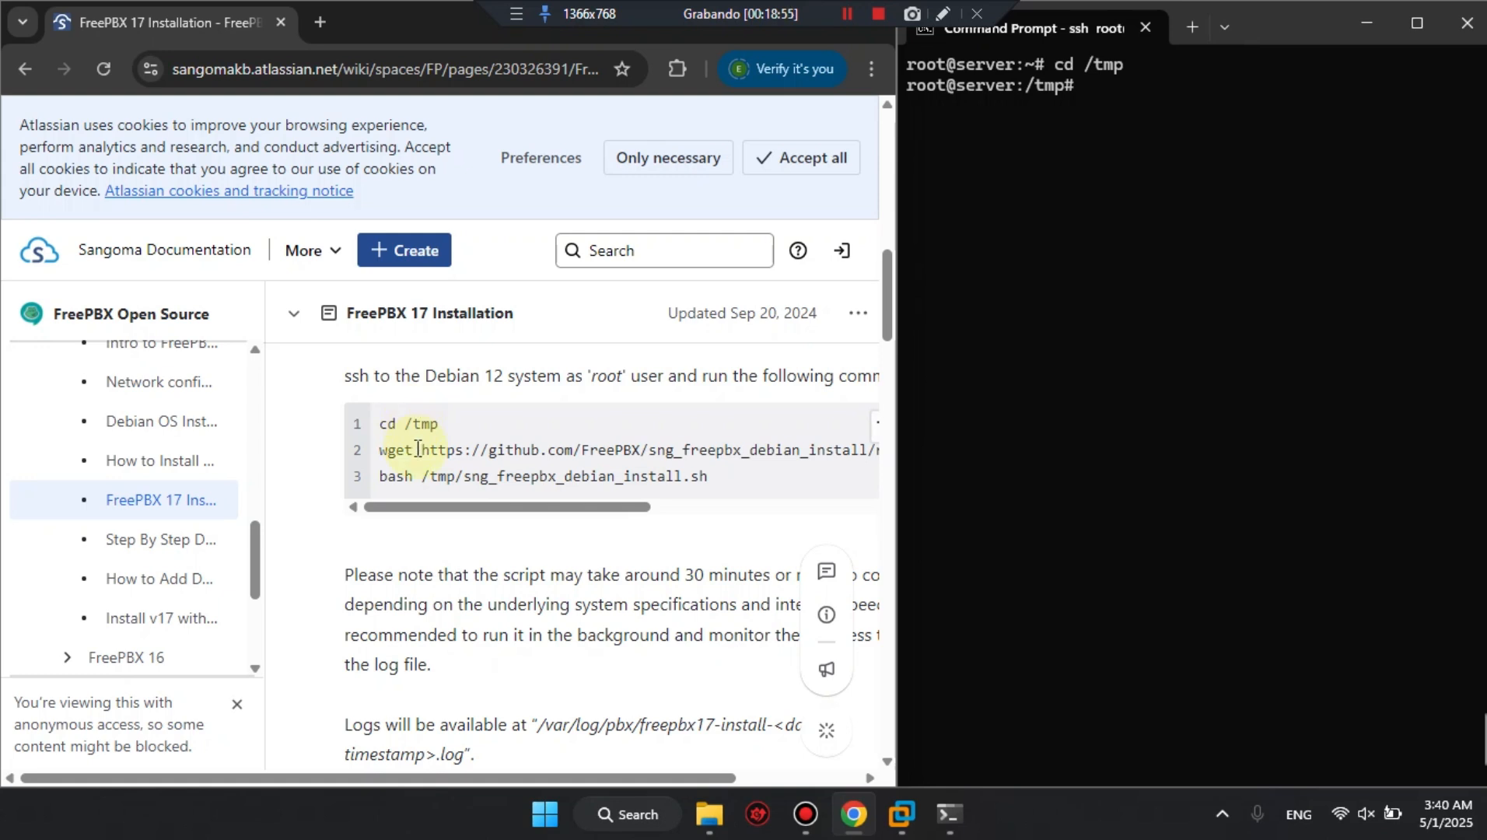
{"action": "triple_click", "coordinate": [416, 450]}
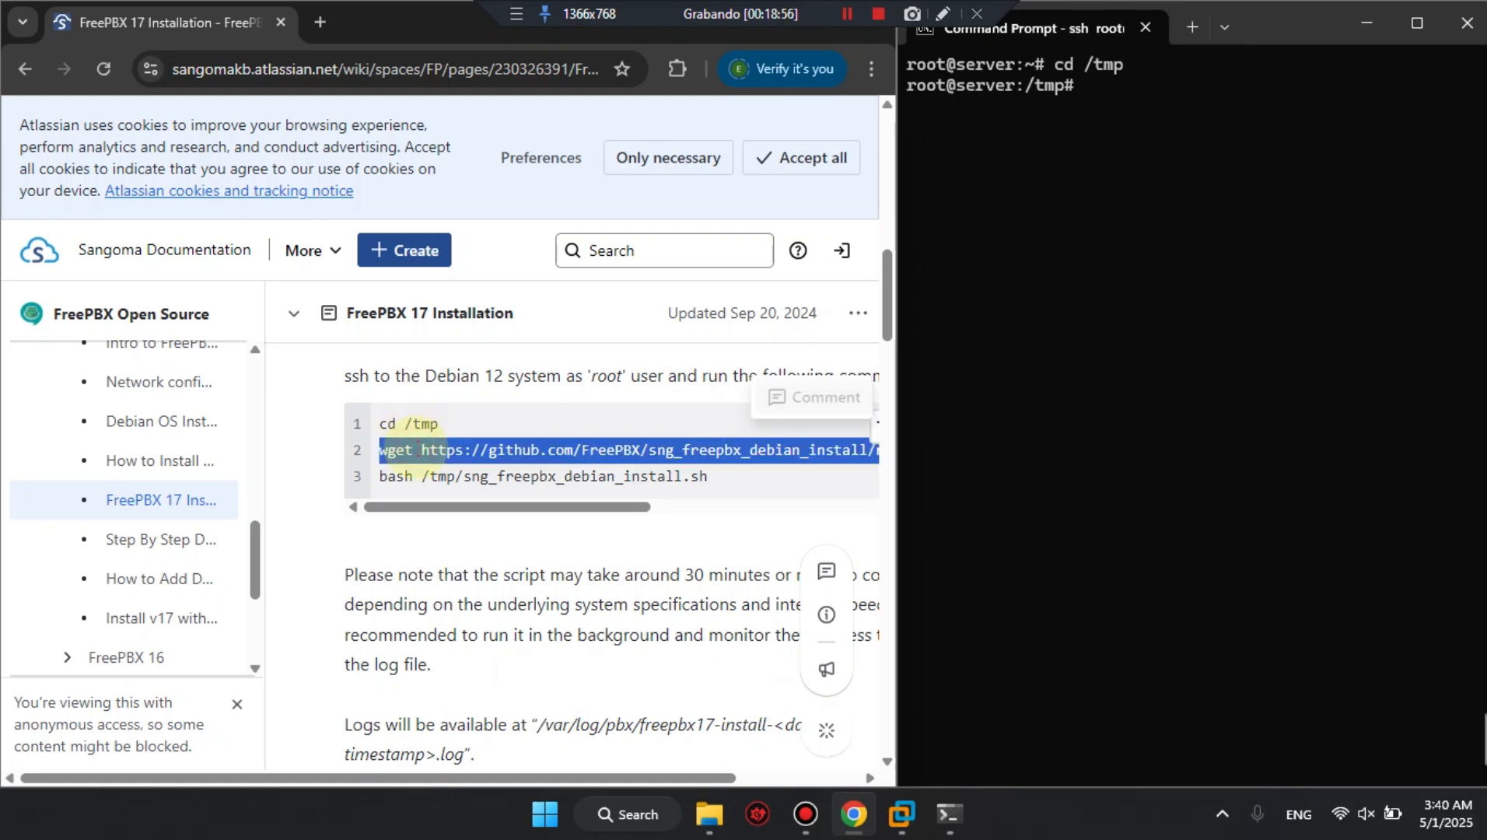
{"action": "left_click", "coordinate": [1011, 307]}
{"action": "type", "text": "wget https://github.com/FreePBX/sng_freepbx_debian_install/raw/master/sng_freepbx_debian_install.sh  -O /tmp/sng_freepbx_debian_install.sh"}
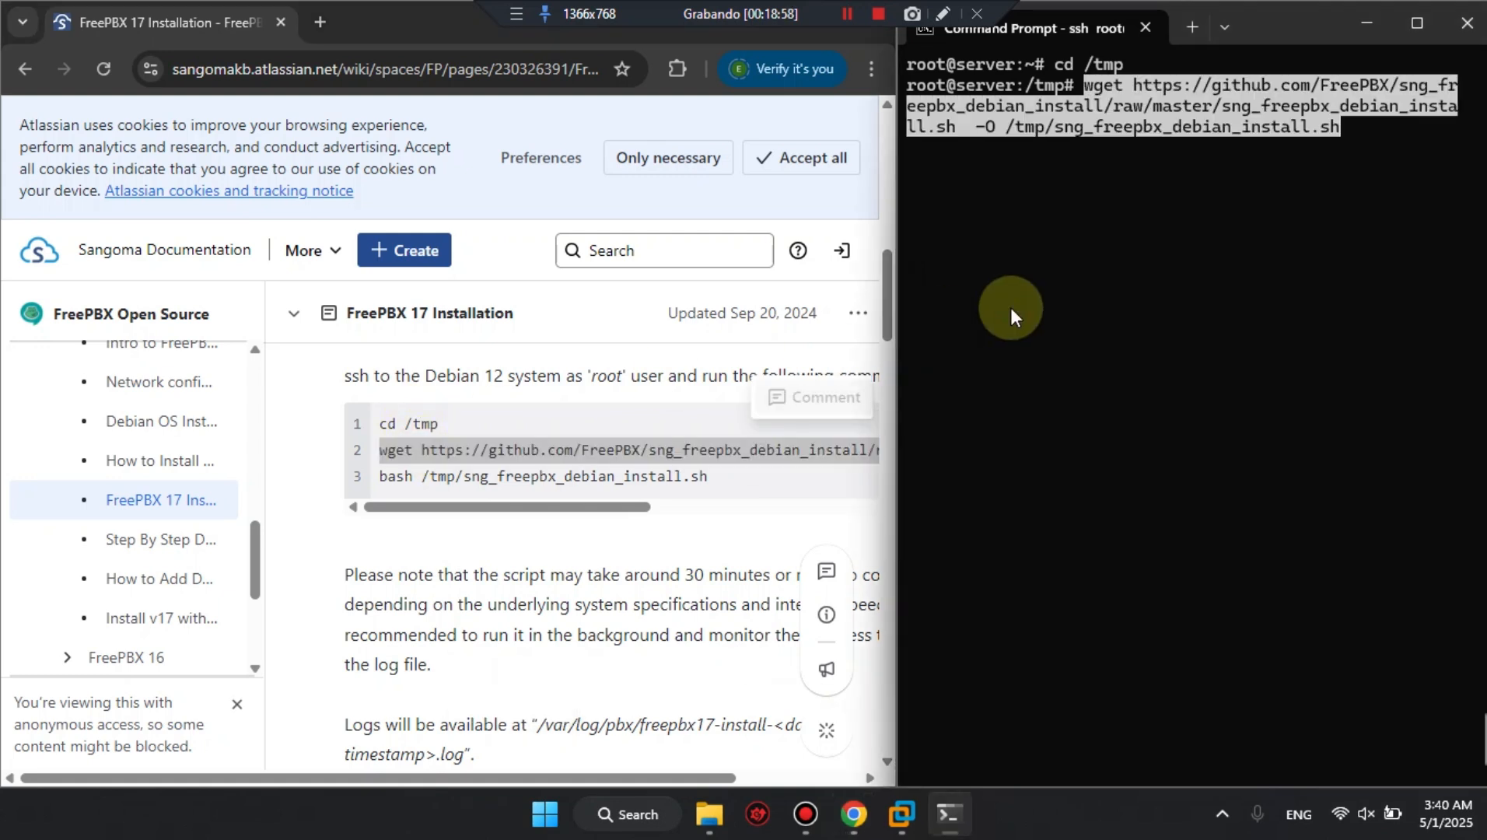
{"action": "key", "text": "Return"}
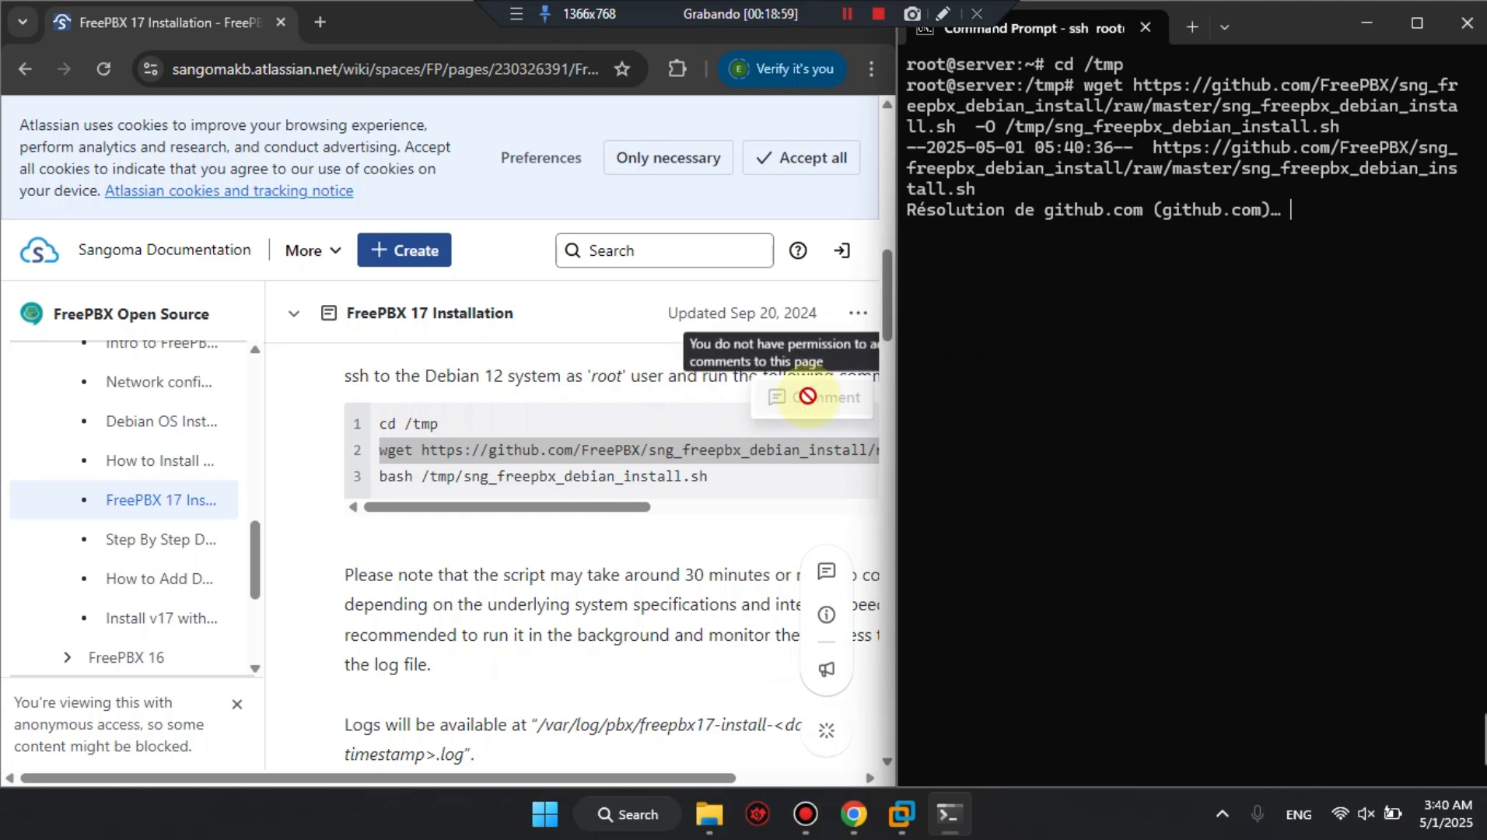
Copy bash /tmp/sng_freepbx_debian_install.sh from the guide and run it in the SSH session to install FreePBX 17.
{"action": "triple_click", "coordinate": [656, 476]}
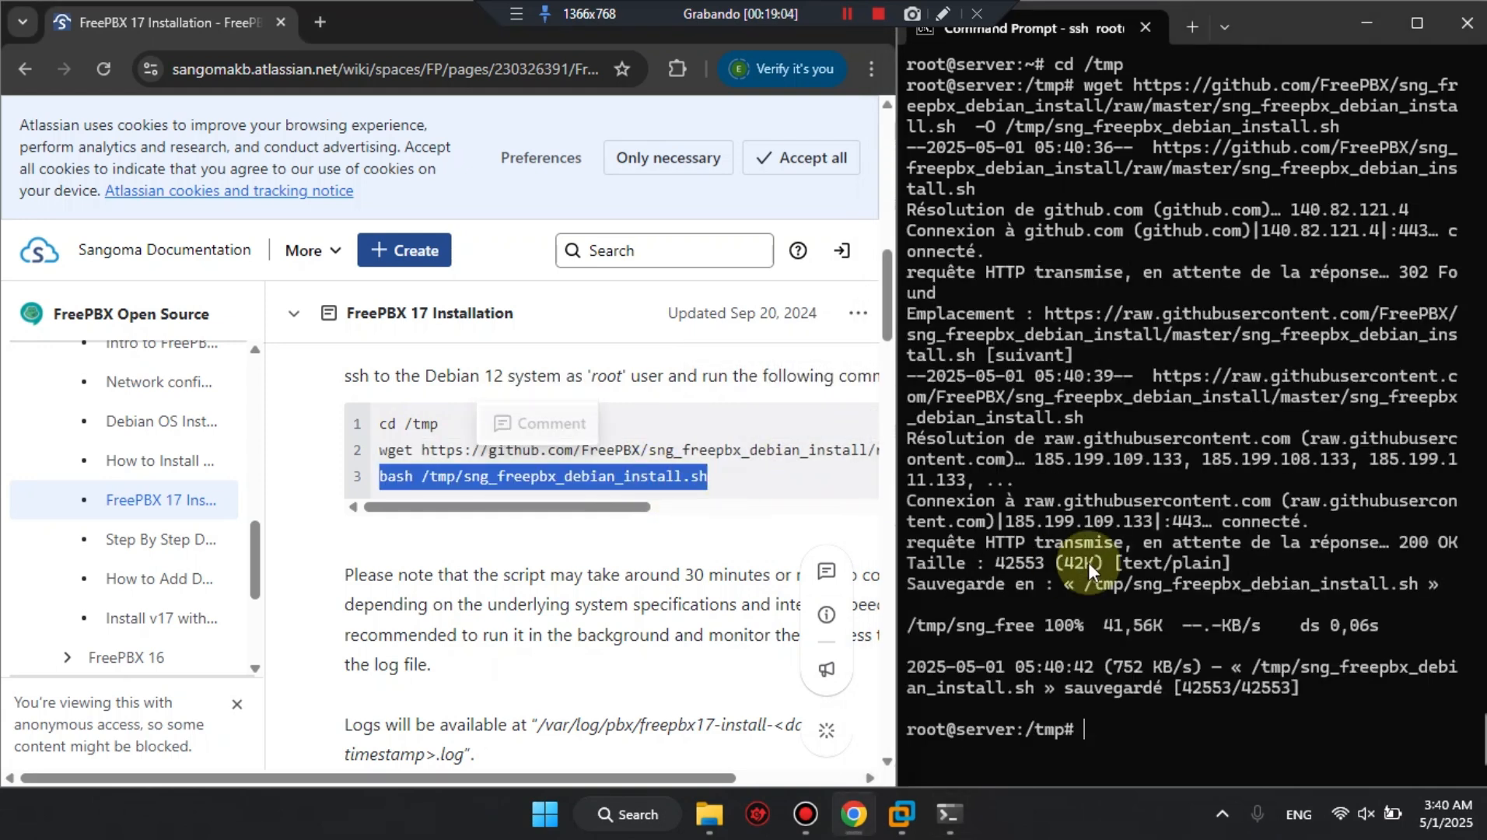
{"action": "left_click", "coordinate": [1187, 685]}
{"action": "type", "text": "bash /tmp/sng_freepbx_debian_install.sh"}
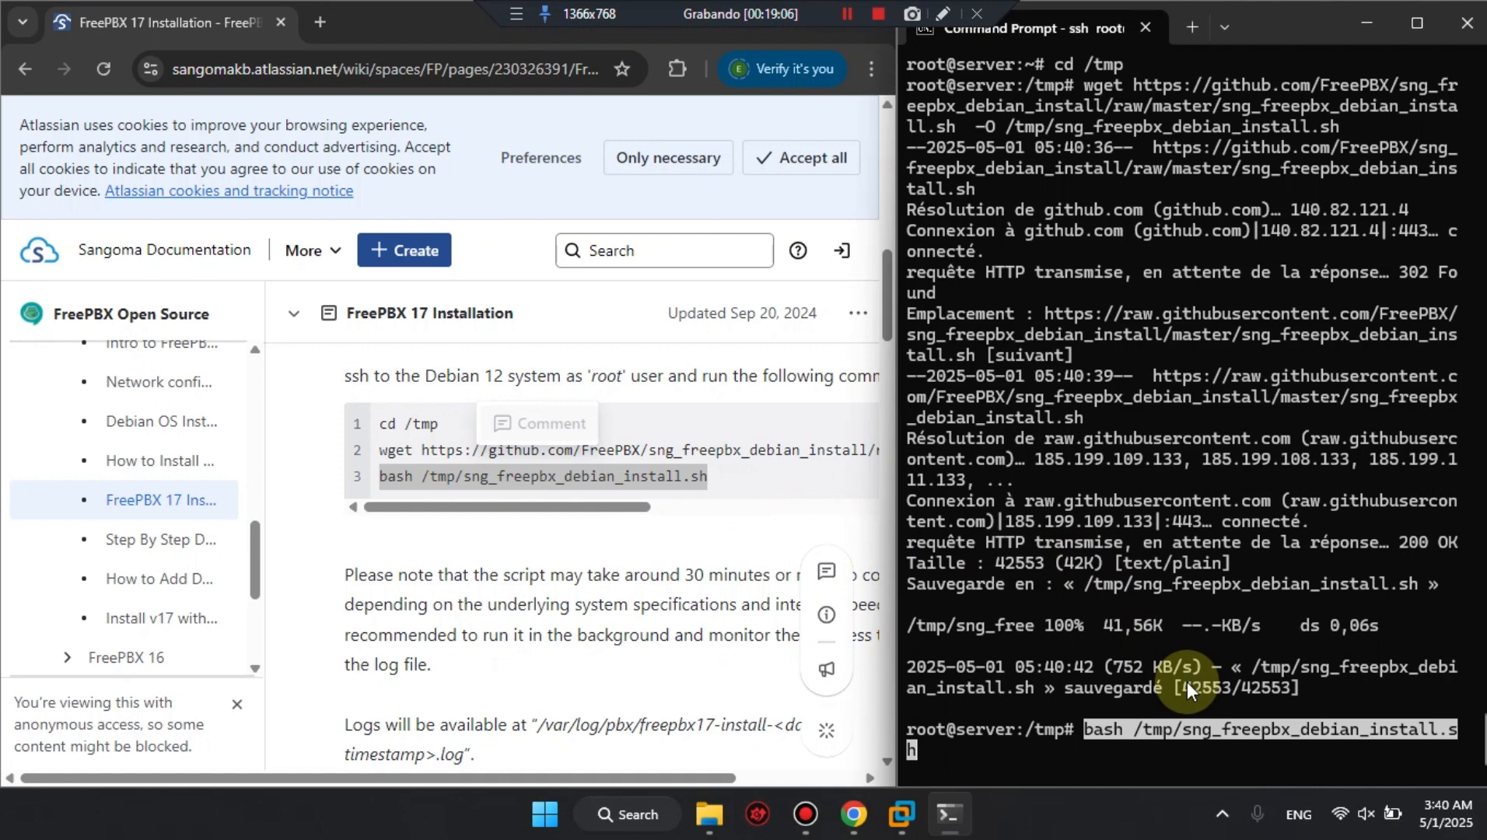
{"action": "key", "text": "Return"}
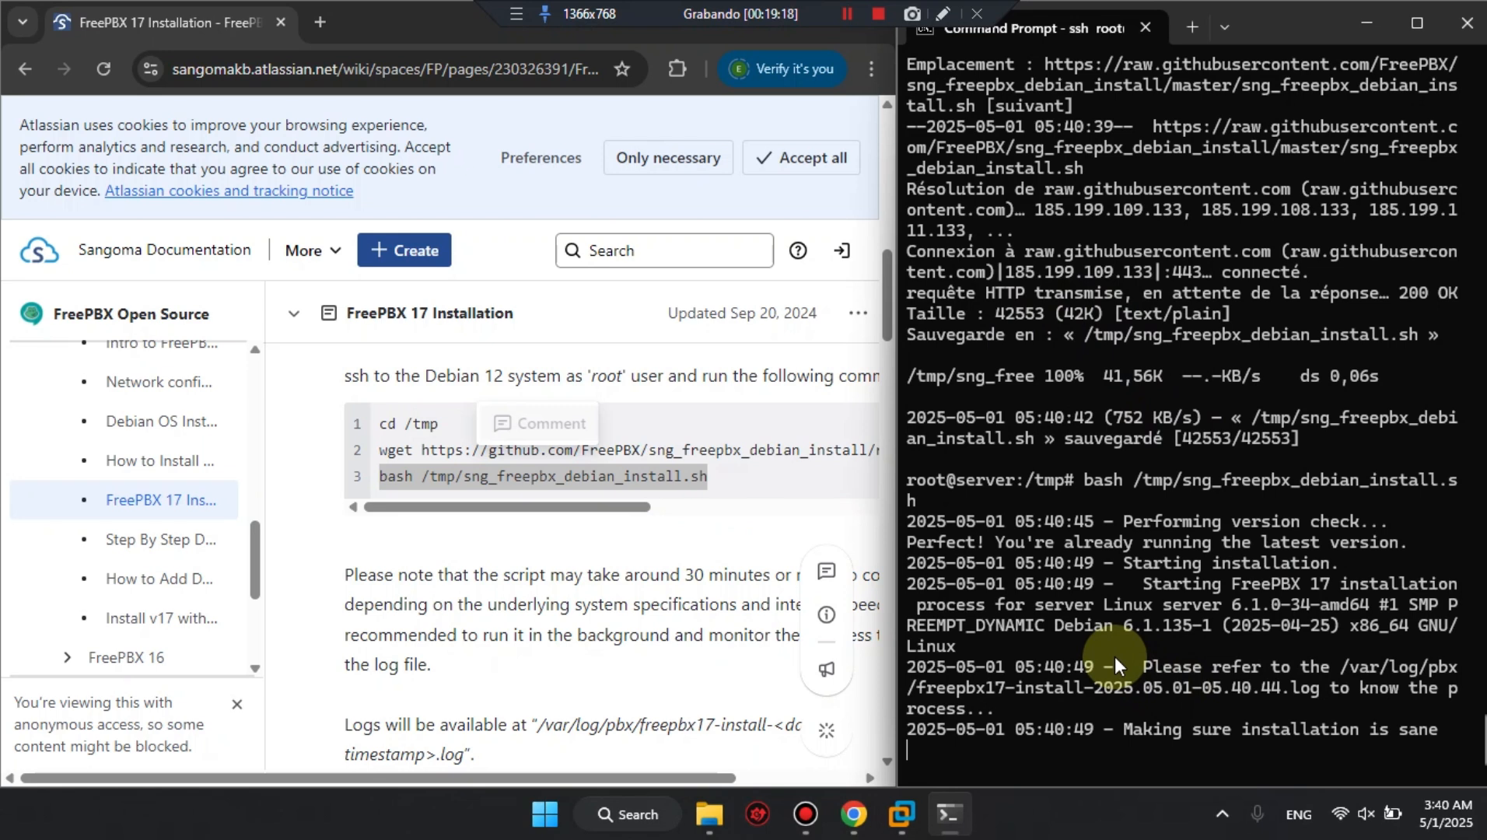
{"action": "left_click", "coordinate": [425, 43]}
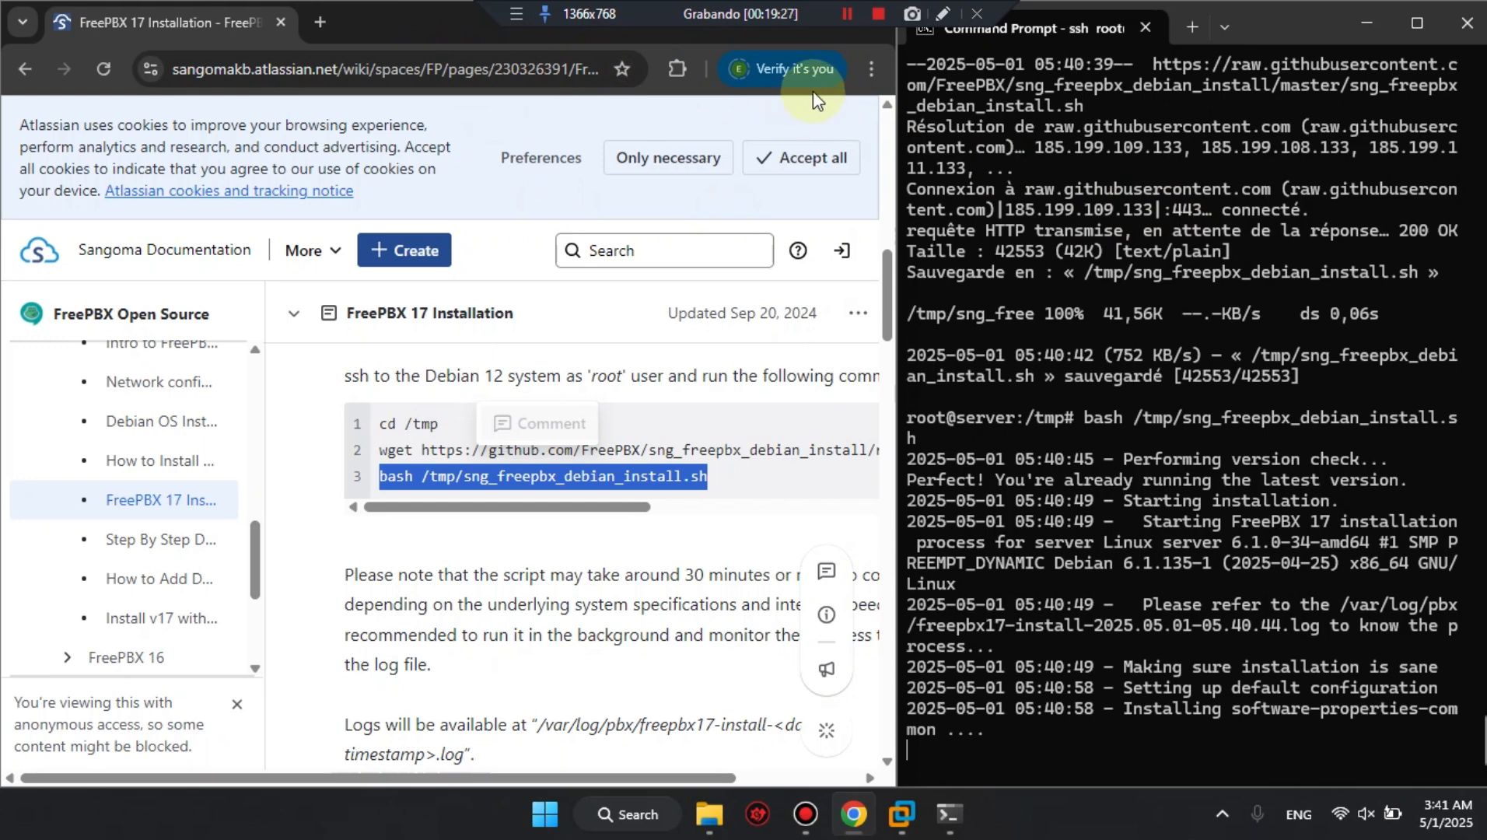
{"action": "left_click", "coordinate": [844, 16]}
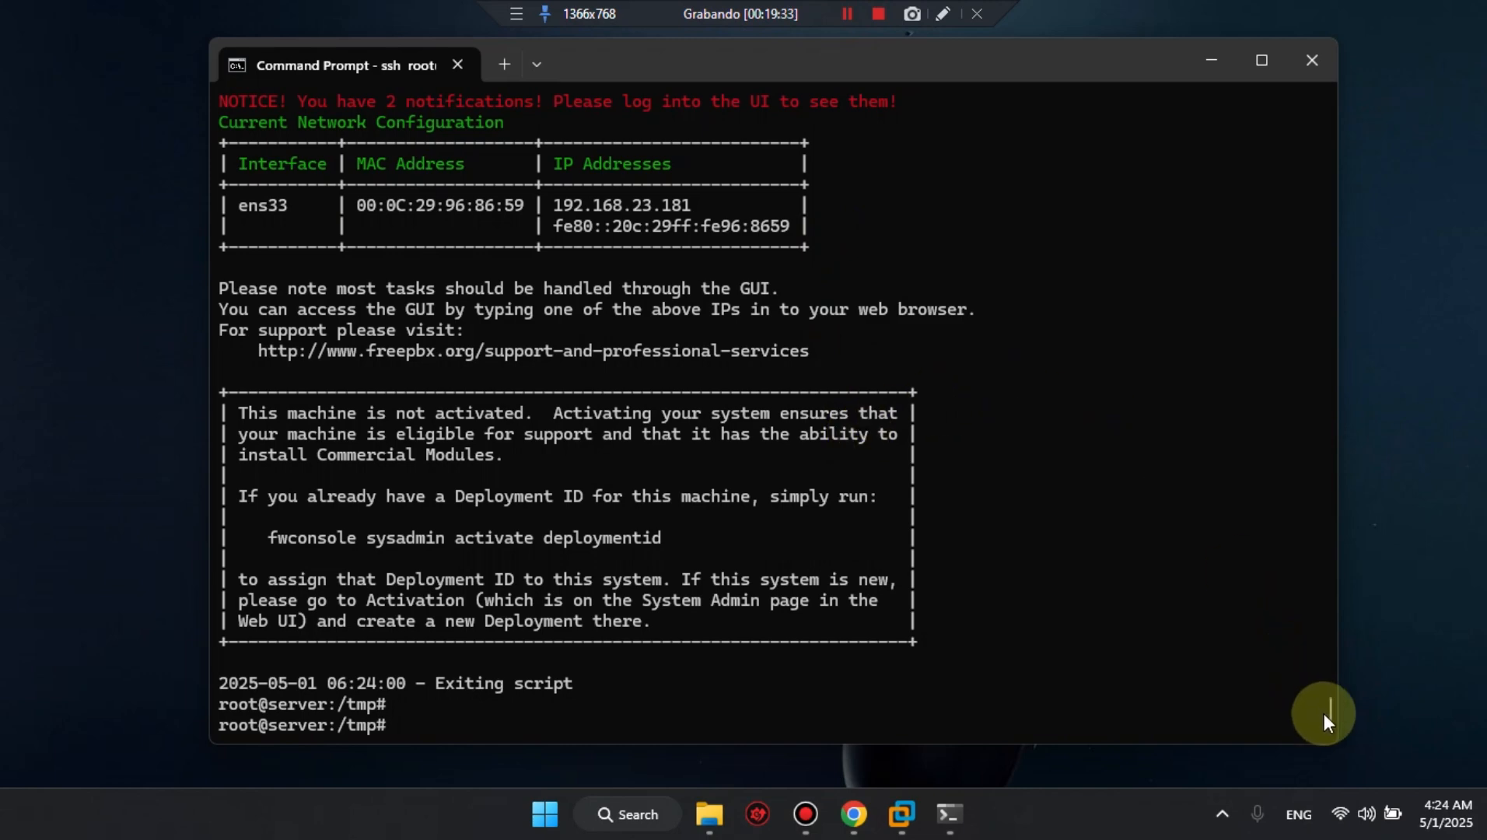
Copy the ens33 IPv4 address from the network configuration table in the installer output and switch to Chrome.
{"action": "scroll", "coordinate": [1327, 715], "scroll_direction": "up", "scroll_amount": 4}
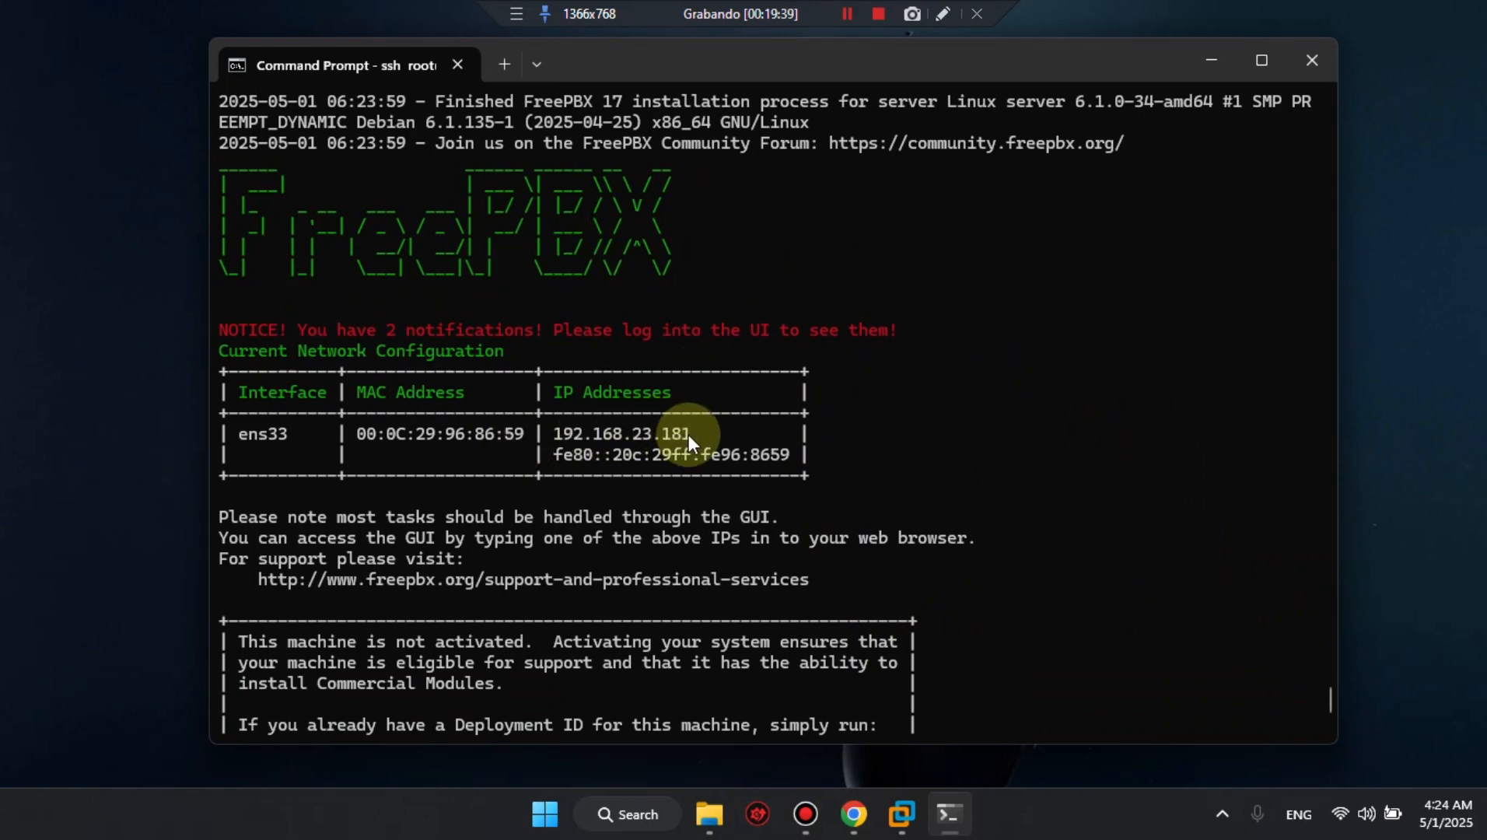
{"action": "left_click_drag", "start_coordinate": [689, 437], "coordinate": [567, 440]}
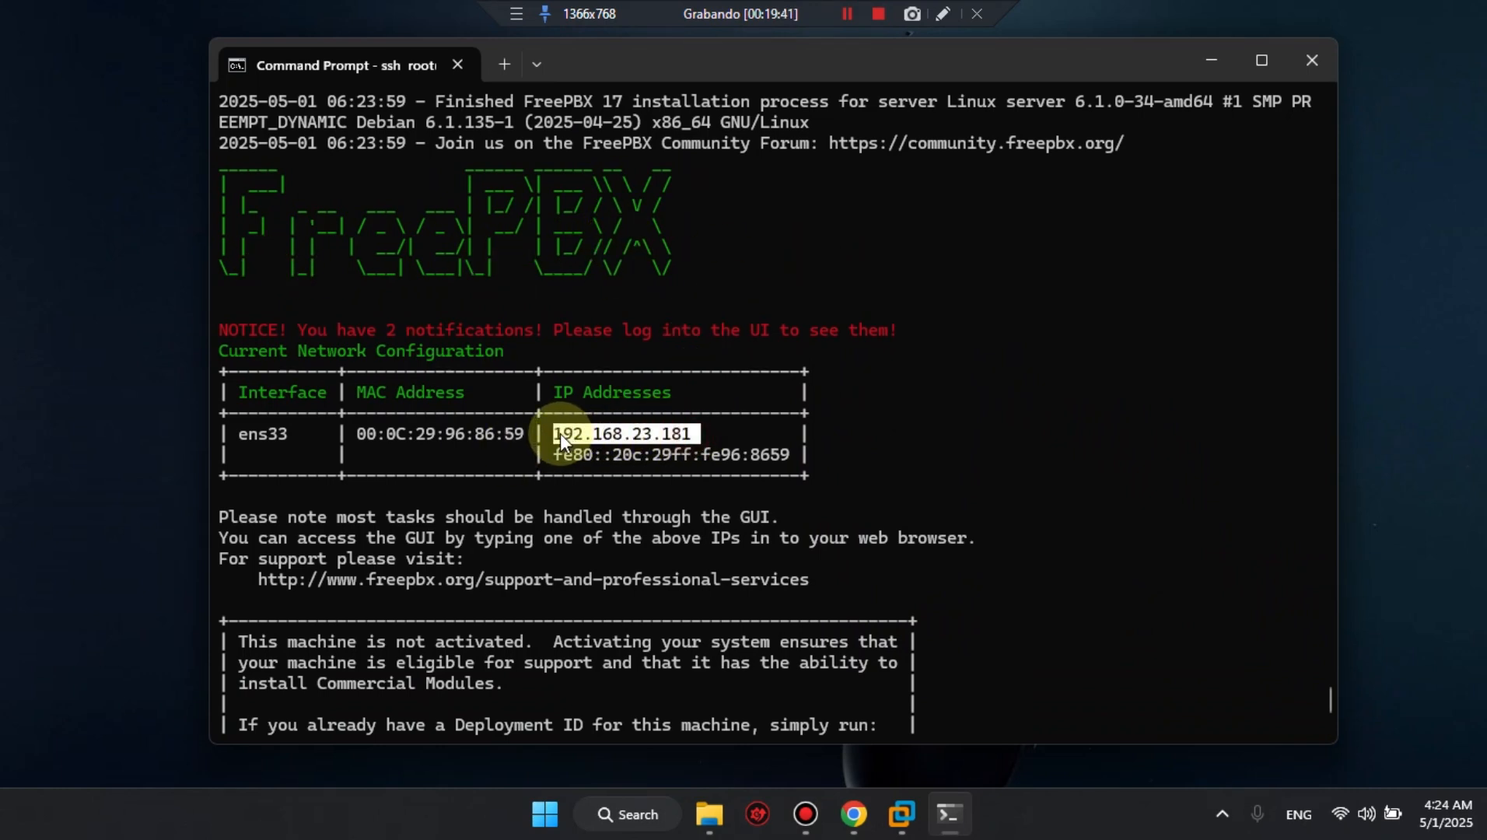
{"action": "key", "text": "ctrl+c"}
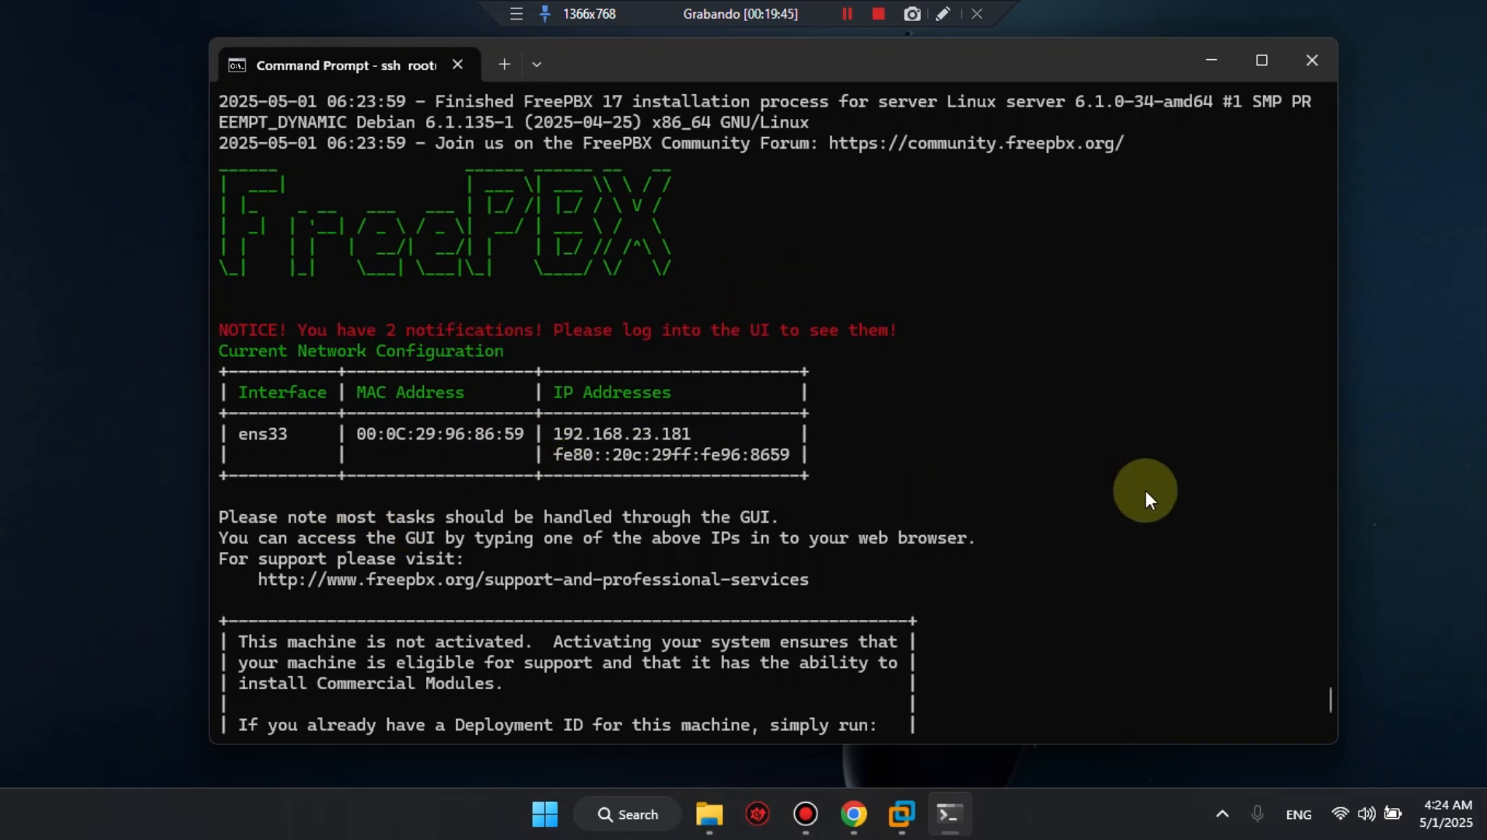
{"action": "scroll", "coordinate": [1056, 605], "scroll_direction": "down", "scroll_amount": 2}
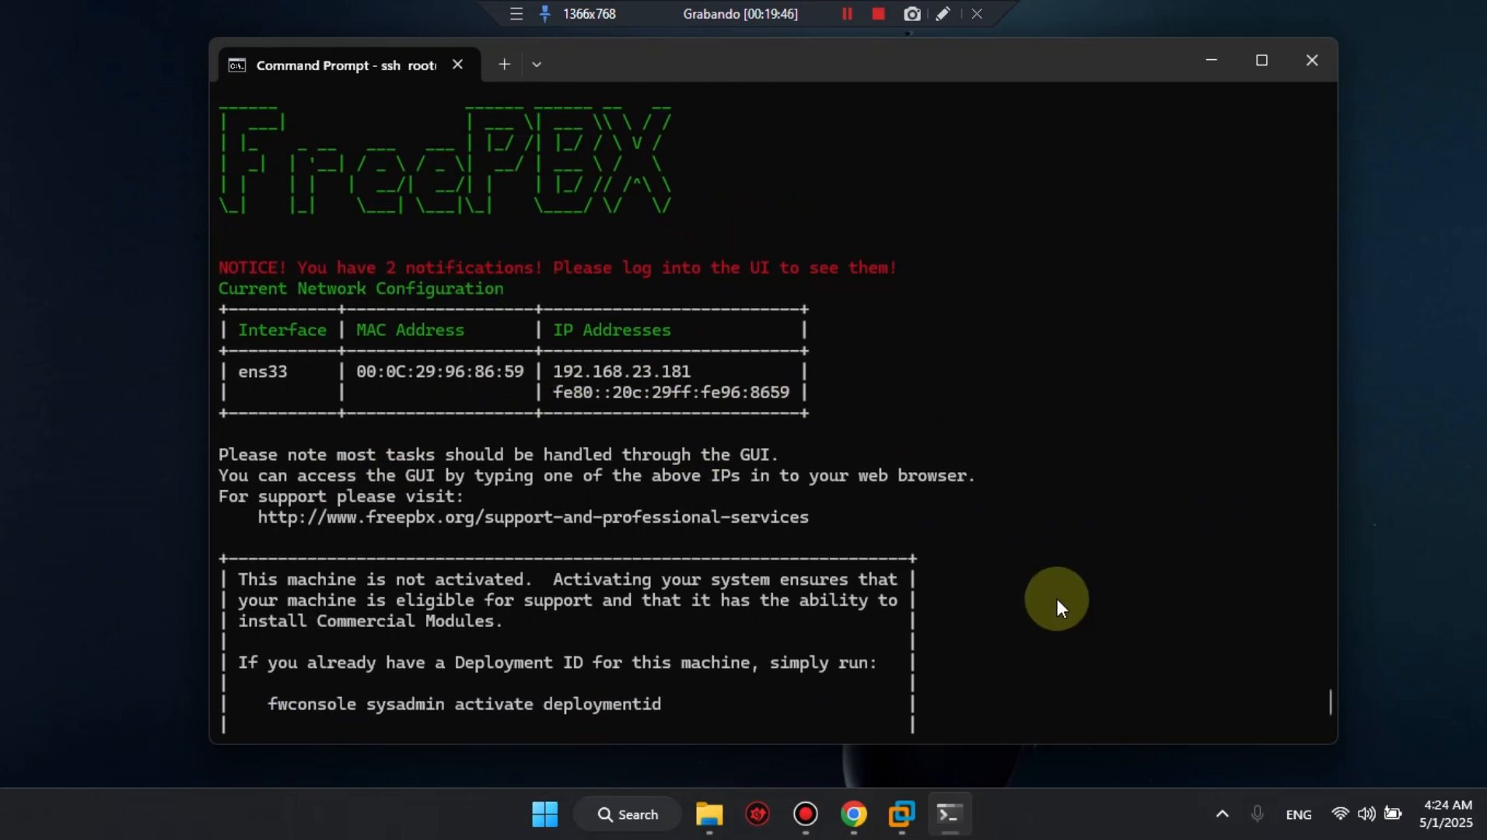
{"action": "left_click", "coordinate": [853, 814]}
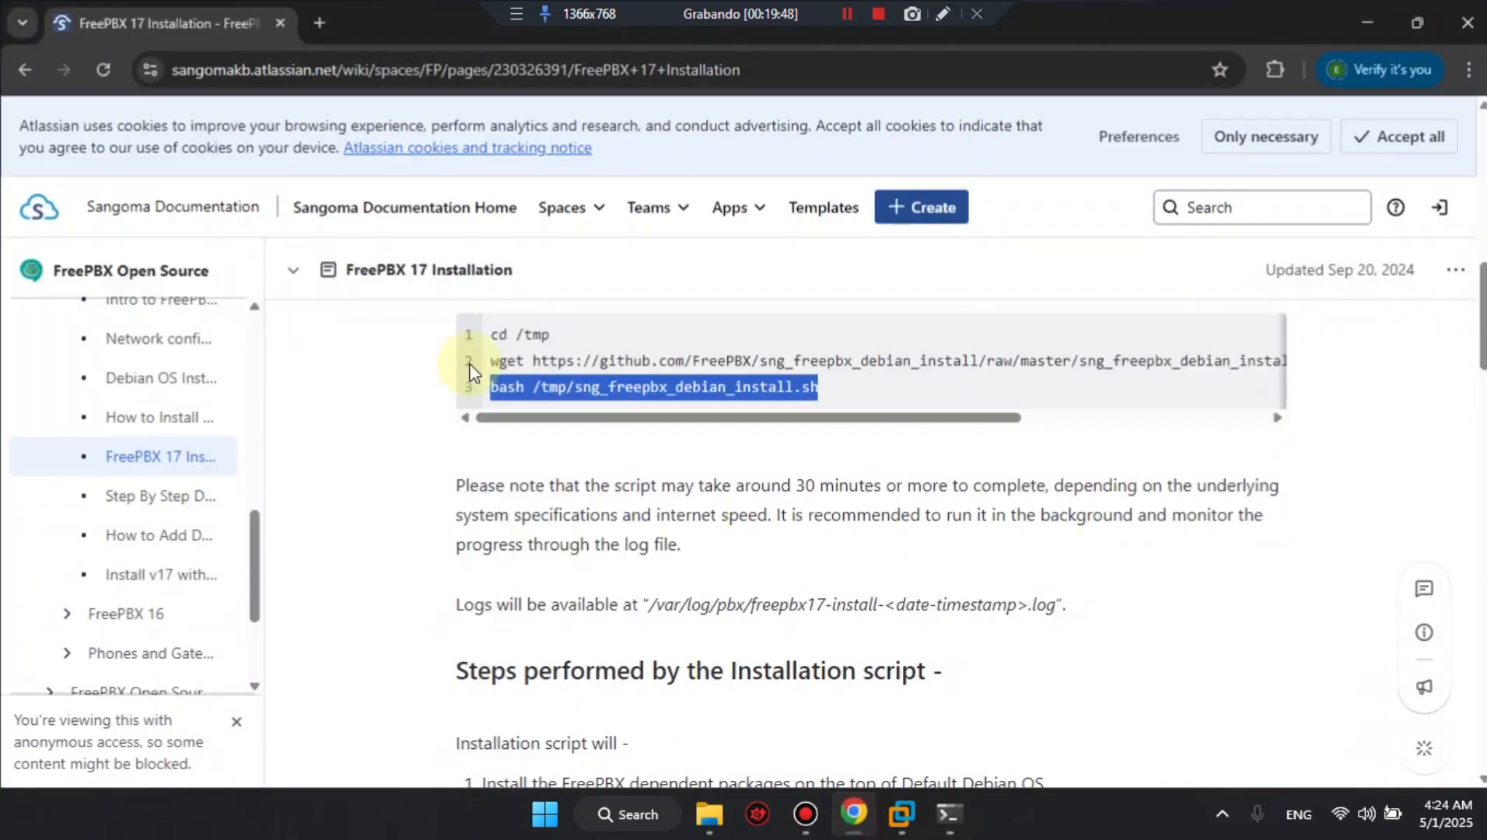
Open the FreePBX web interface at the copied address 192.168.23.181.
{"action": "left_click", "coordinate": [303, 68]}
{"action": "key", "text": "ctrl+v"}
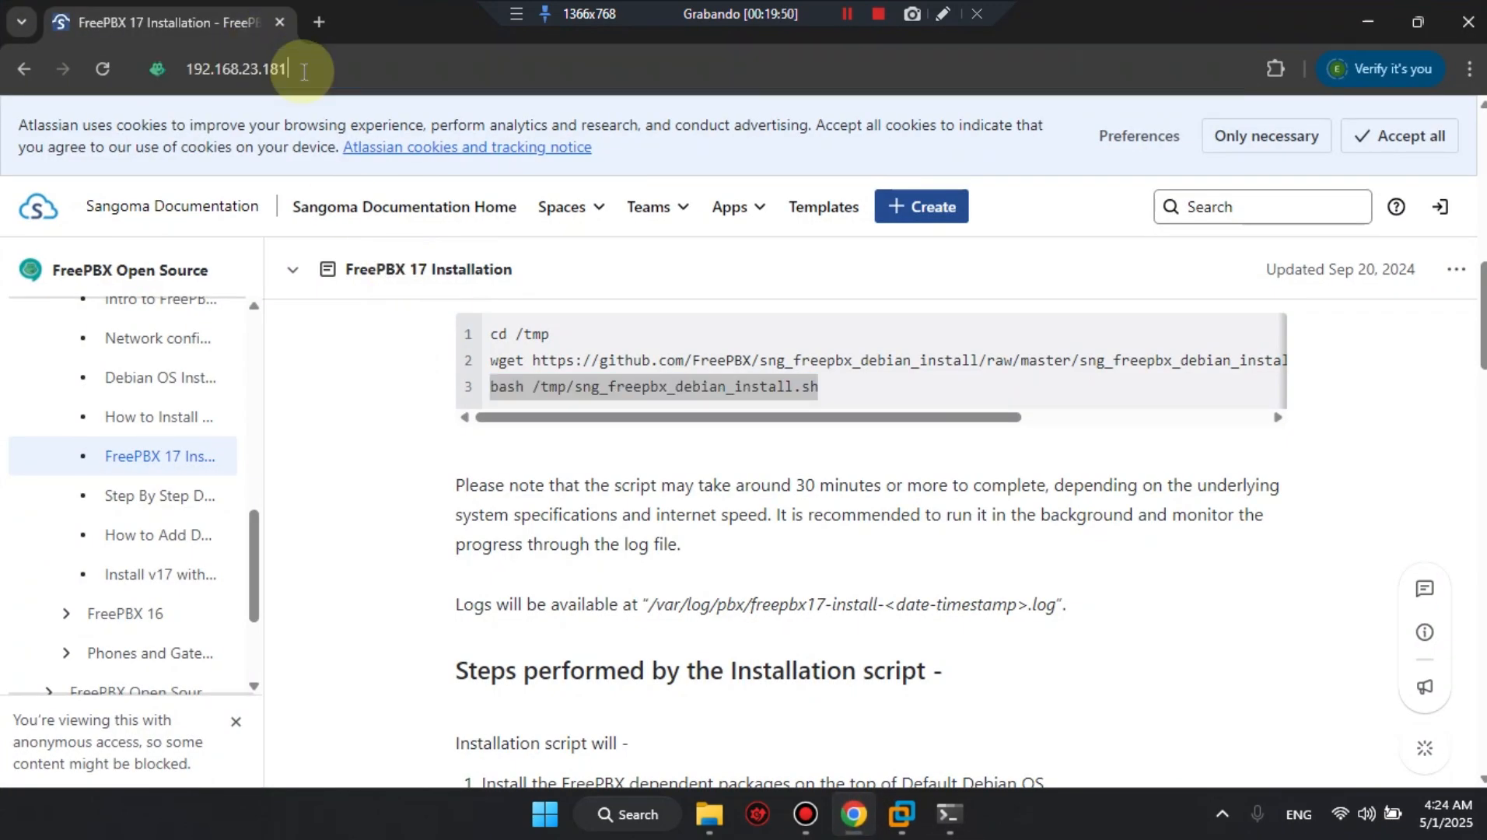
{"action": "key", "text": "Return"}
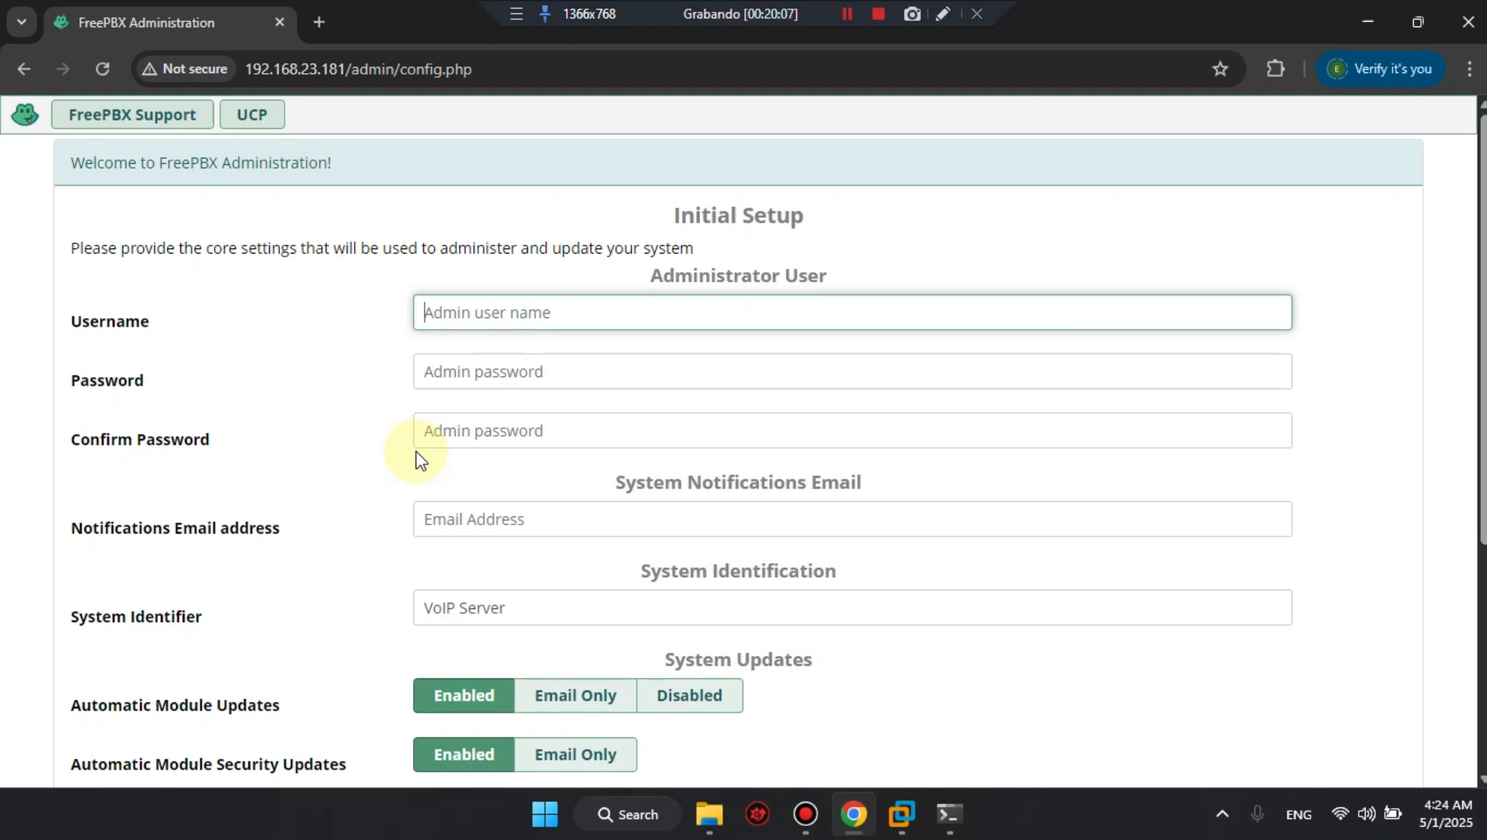
Set the administrator username to admin and enter and confirm the admin password in the Initial Setup form.
{"action": "type", "text": "admin"}
{"action": "key", "text": "Tab"}
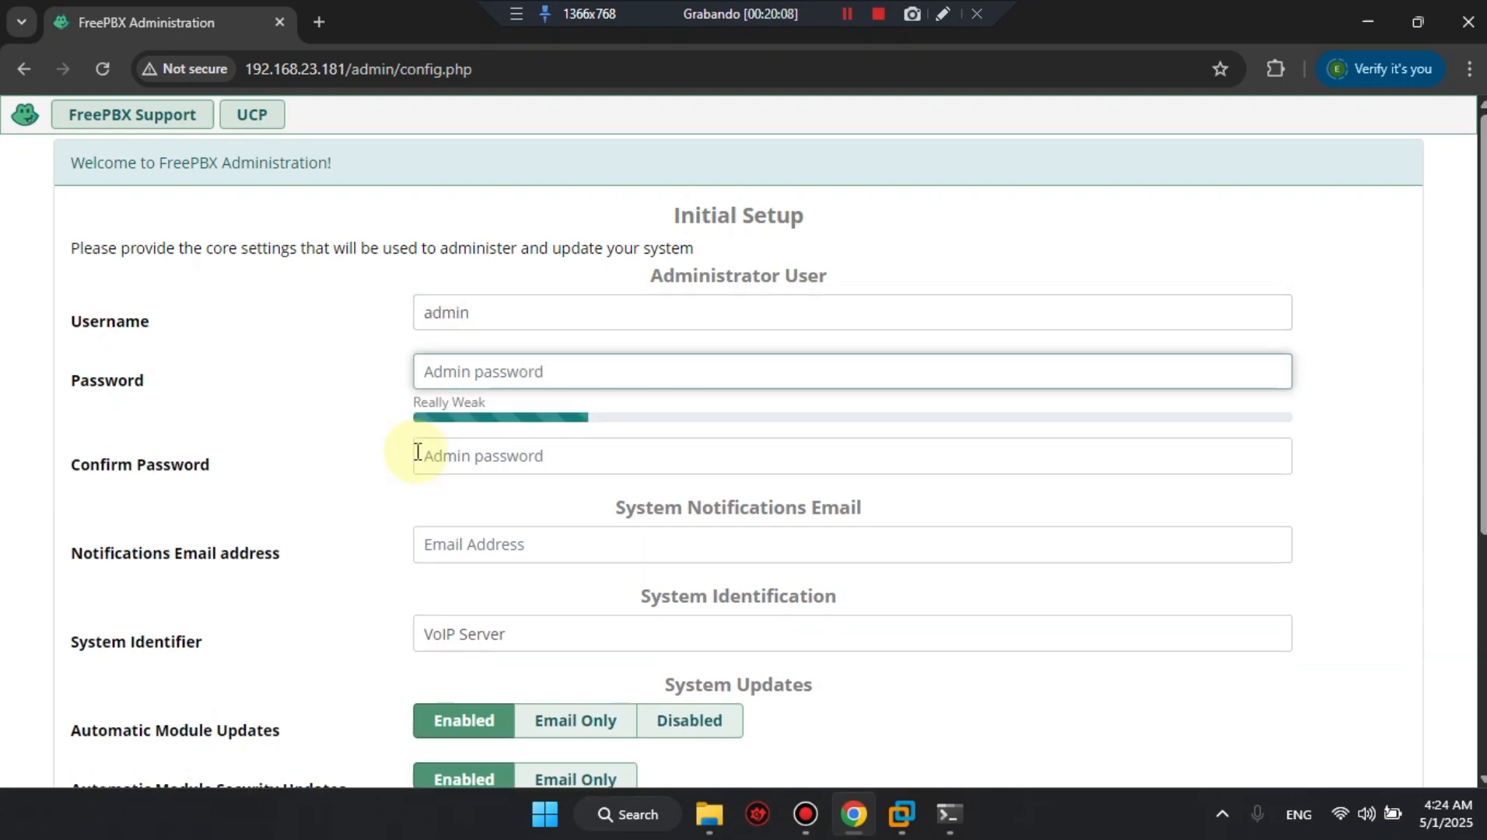
{"action": "type", "text": "••••••"}
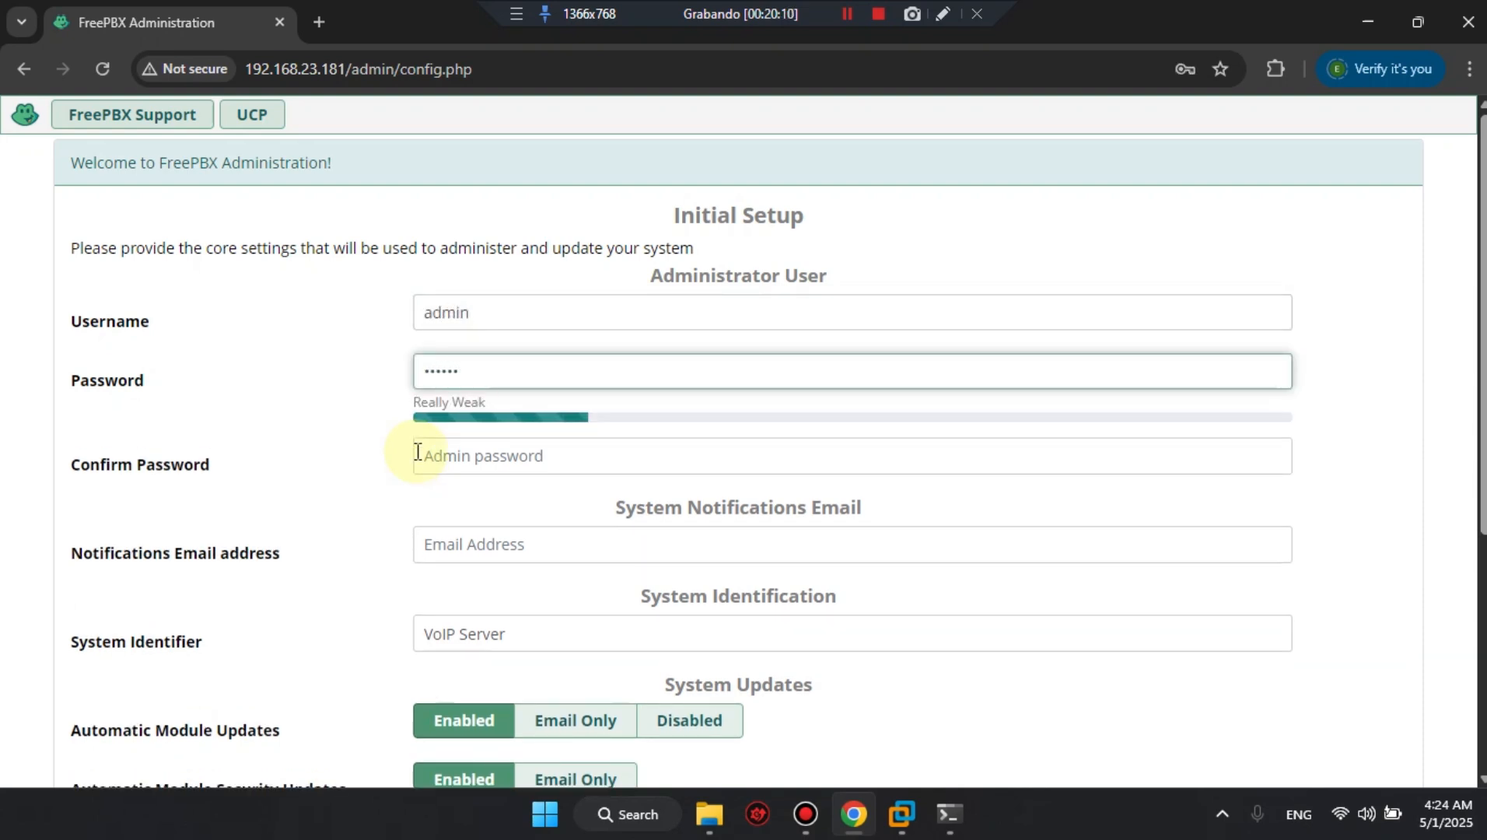
{"action": "left_click", "coordinate": [417, 451]}
{"action": "type", "text": "••••••"}
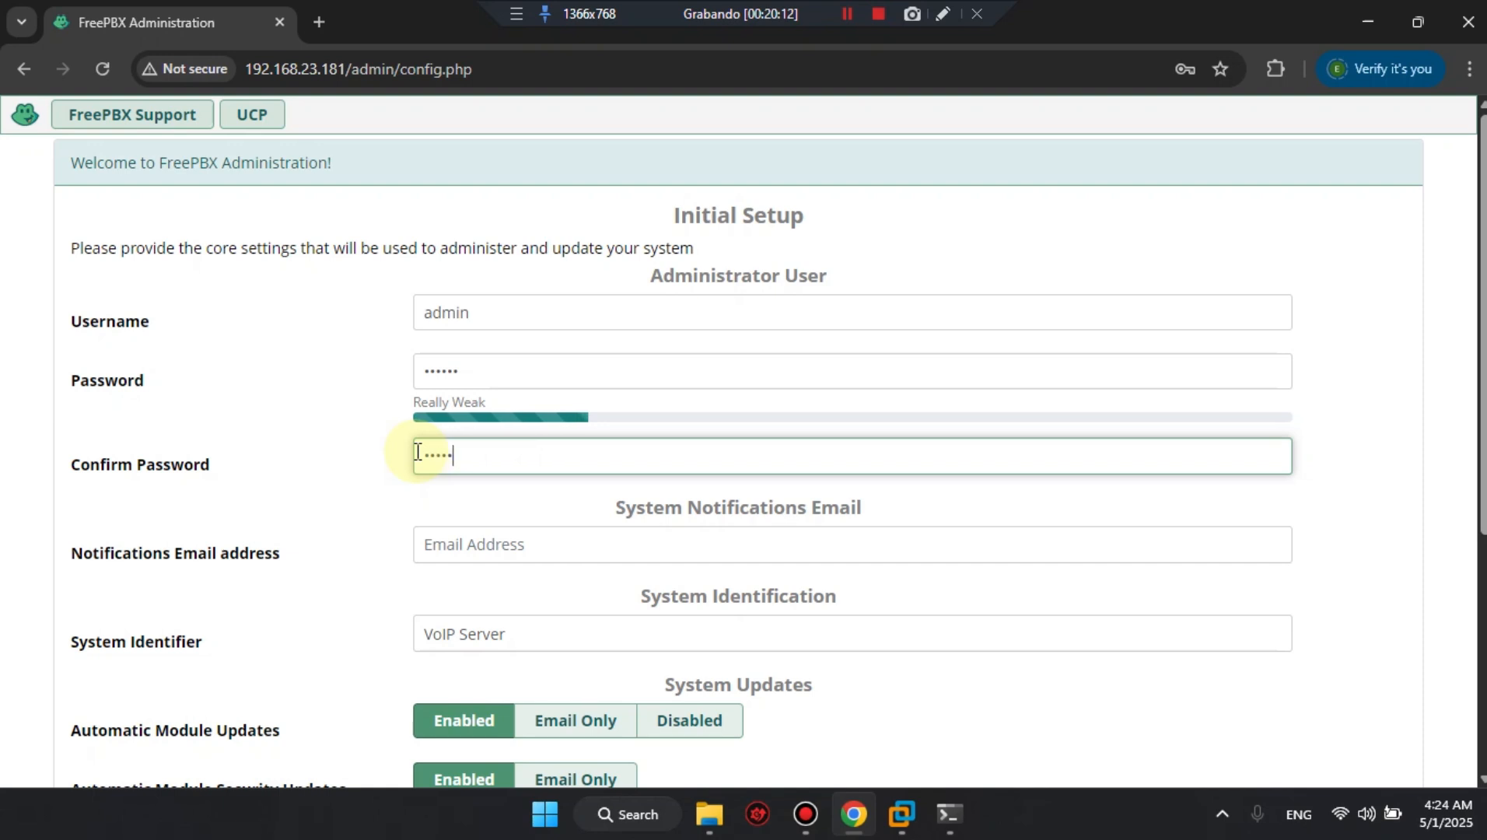
Fill in the notifications e-mail address, keep VoIP Server as the system identifier, and submit the initial system setup.
{"action": "left_click", "coordinate": [480, 540]}
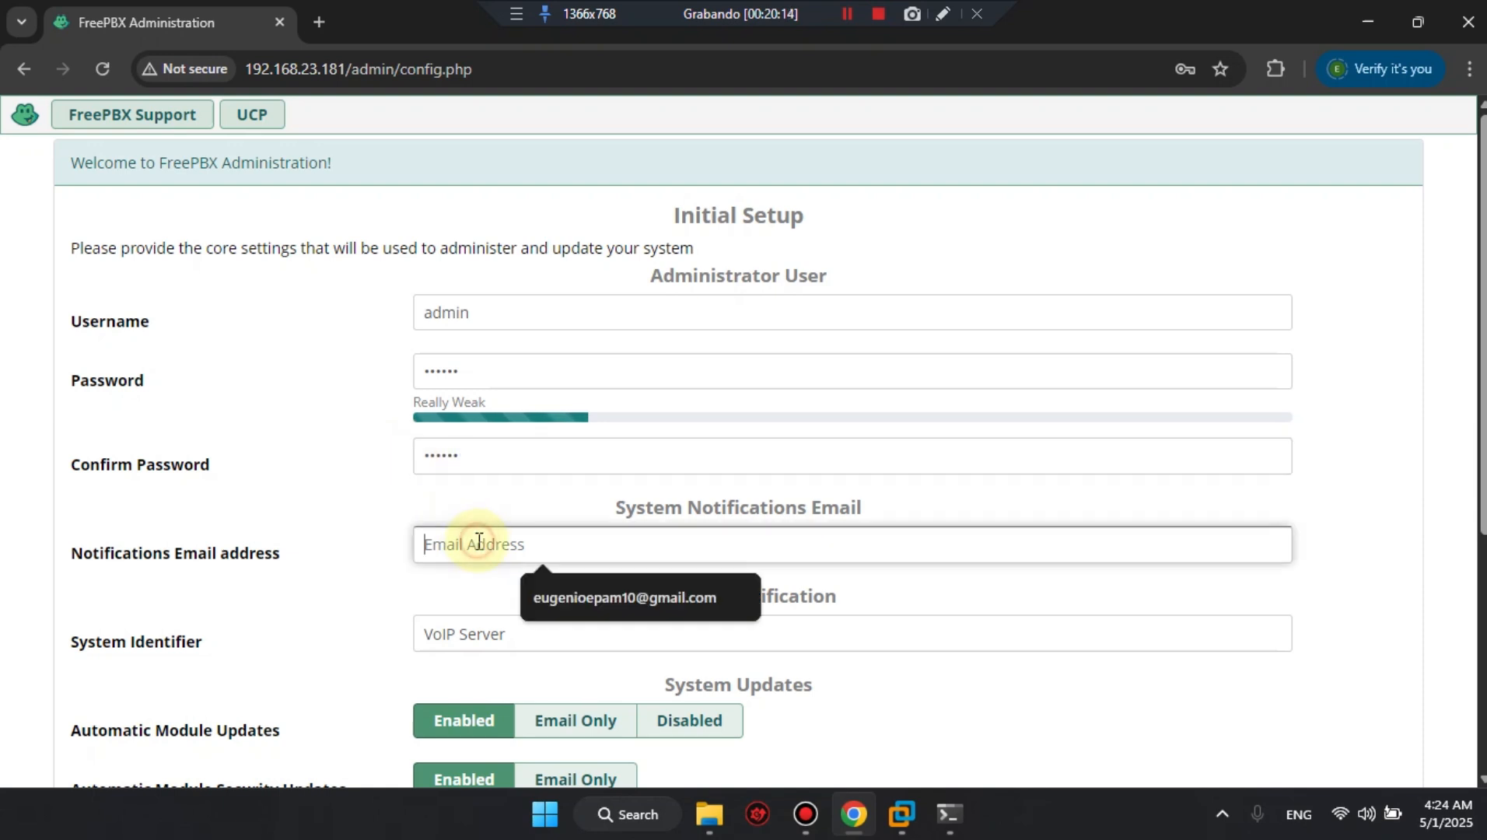
{"action": "left_click", "coordinate": [542, 597]}
{"action": "scroll", "coordinate": [893, 619], "scroll_direction": "down", "scroll_amount": 1}
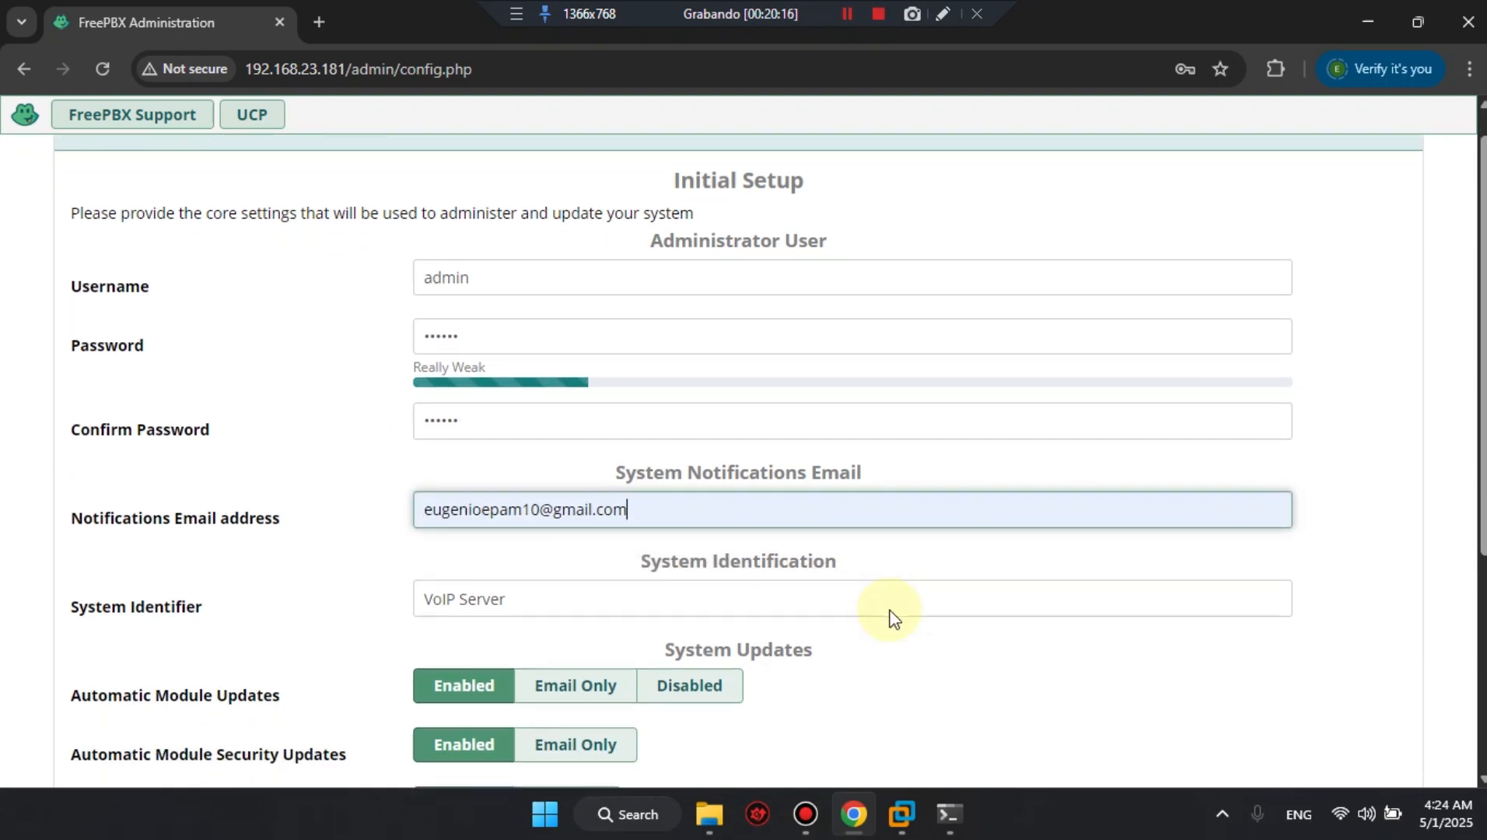
{"action": "scroll", "coordinate": [893, 618], "scroll_direction": "down", "scroll_amount": 2}
{"action": "left_click_drag", "start_coordinate": [542, 507], "coordinate": [425, 508]}
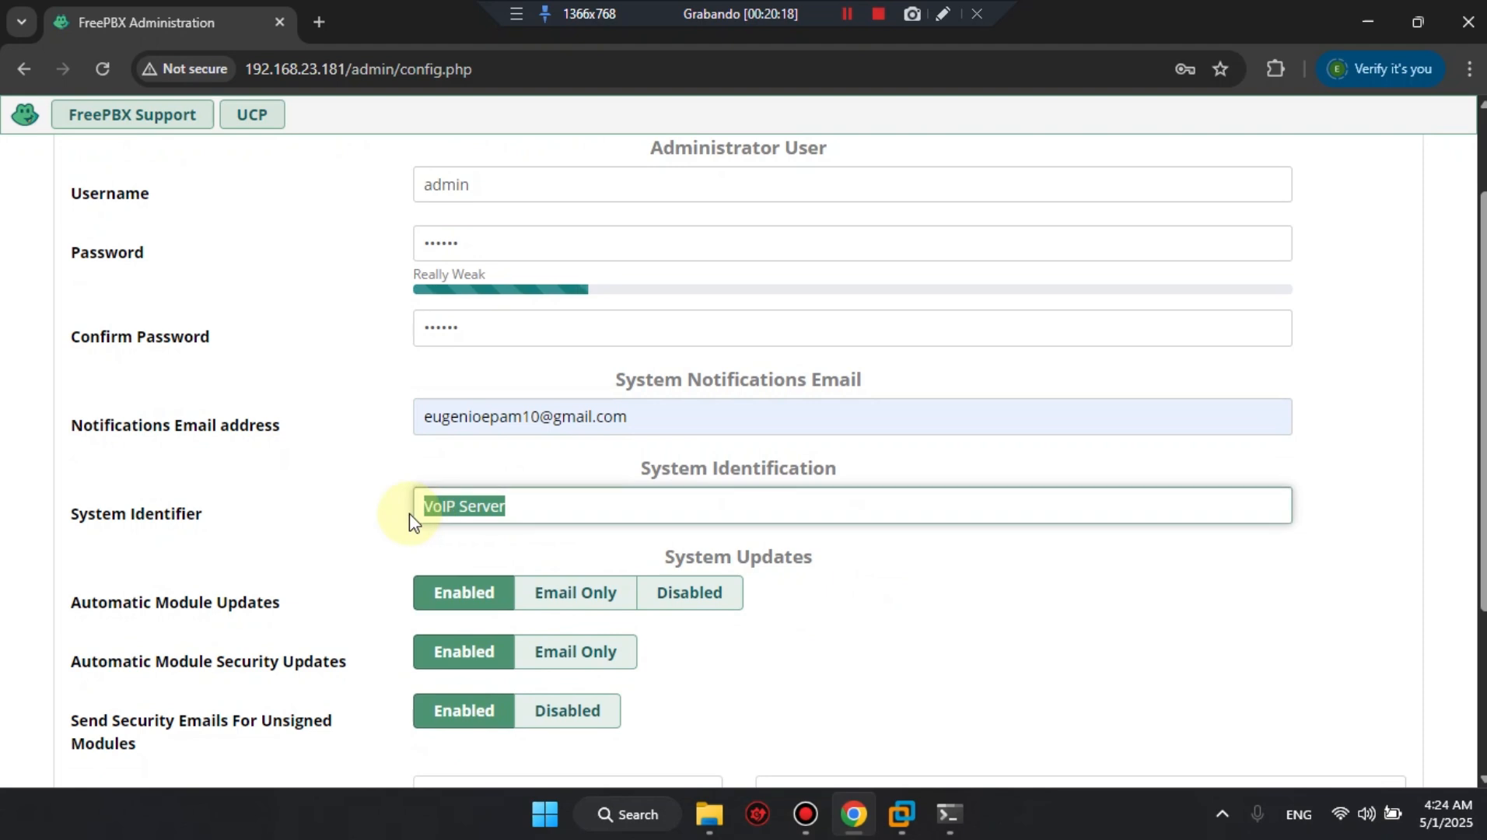
{"action": "left_click", "coordinate": [581, 505]}
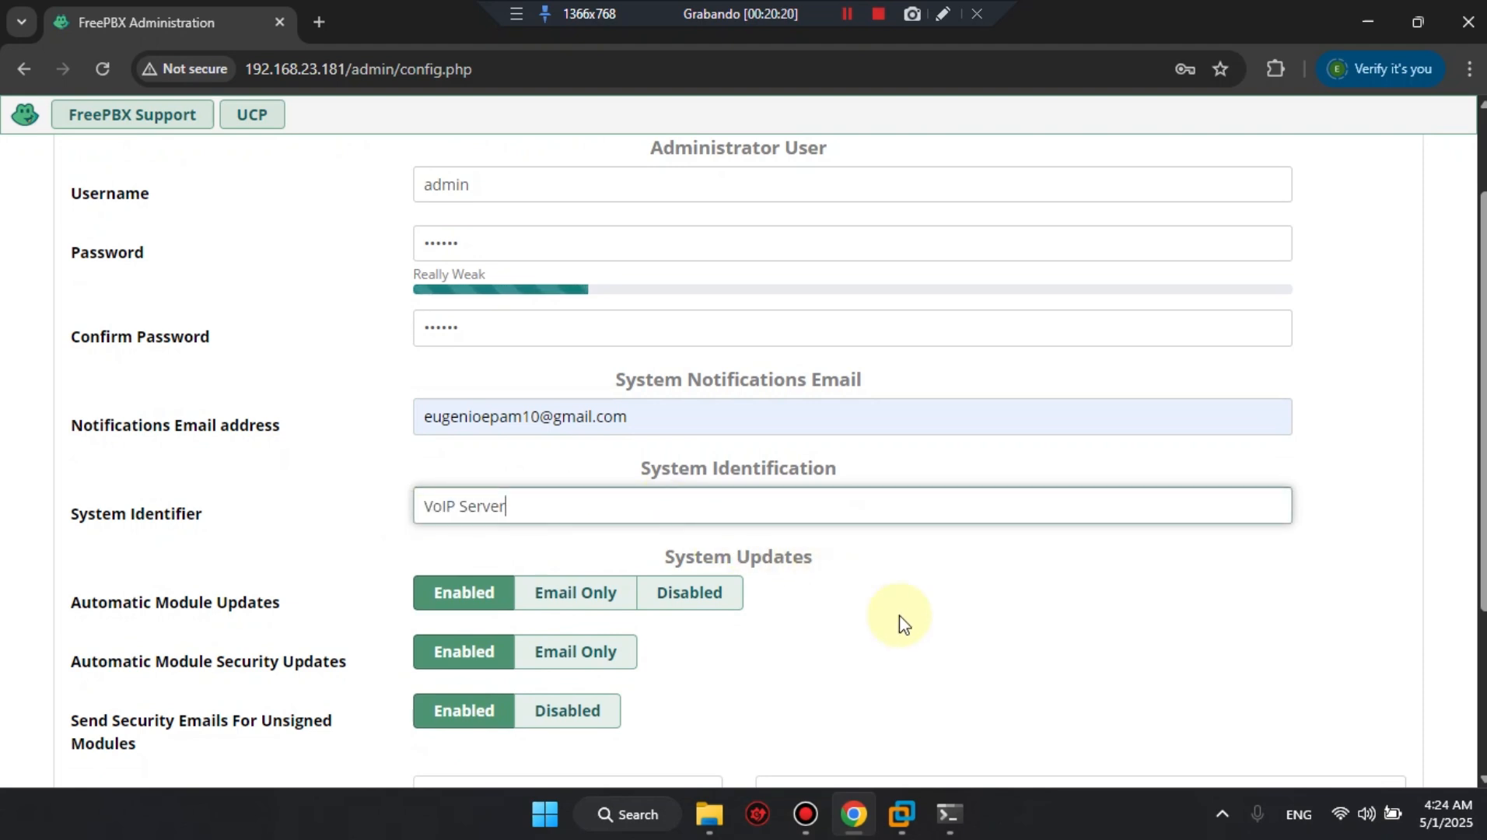
{"action": "left_click", "coordinate": [898, 621]}
{"action": "scroll", "coordinate": [879, 597], "scroll_direction": "up", "scroll_amount": 2}
{"action": "scroll", "coordinate": [882, 598], "scroll_direction": "down", "scroll_amount": 2}
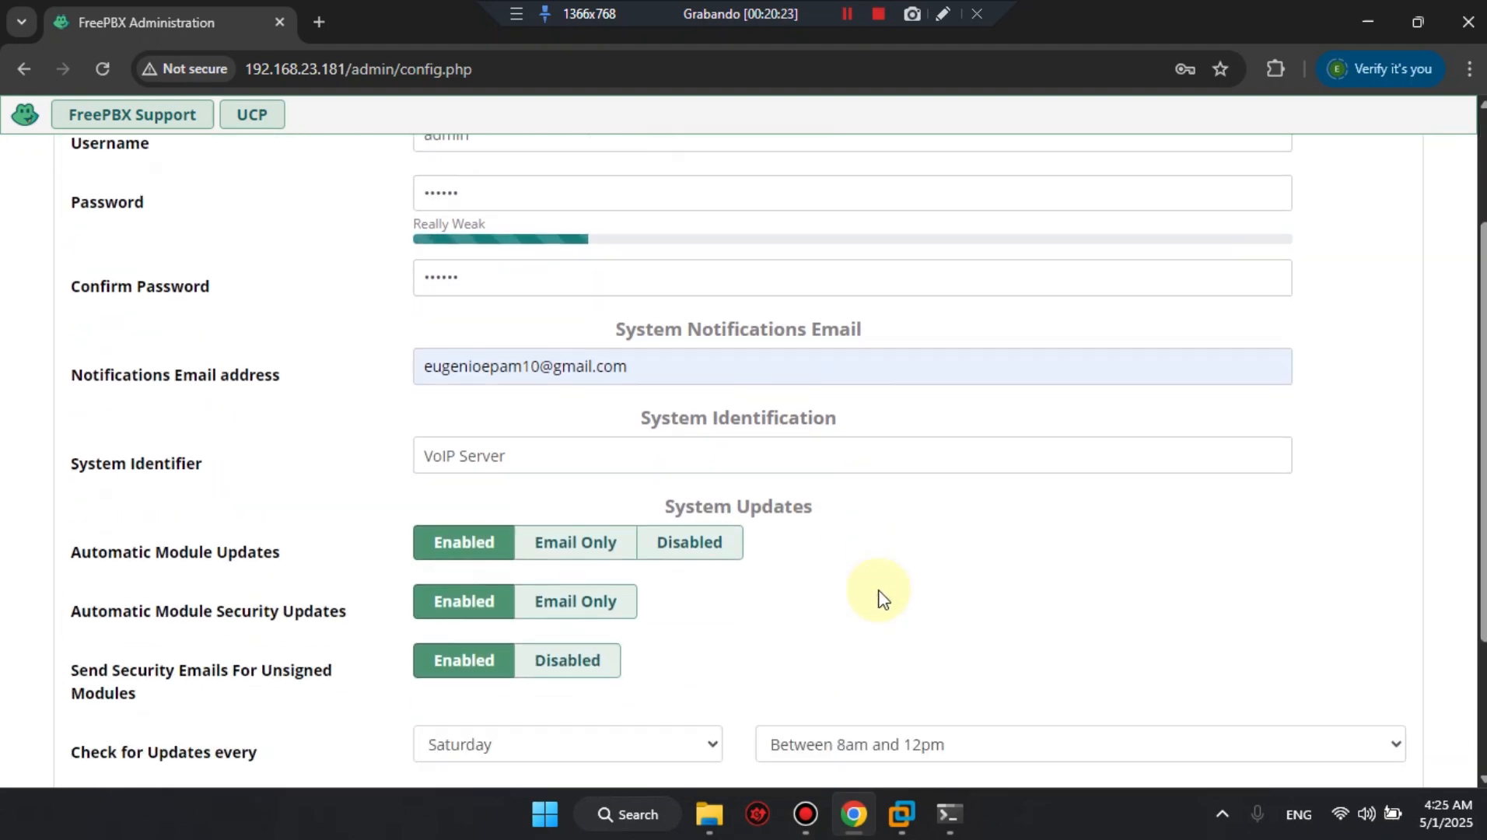
{"action": "scroll", "coordinate": [879, 597], "scroll_direction": "down", "scroll_amount": 3}
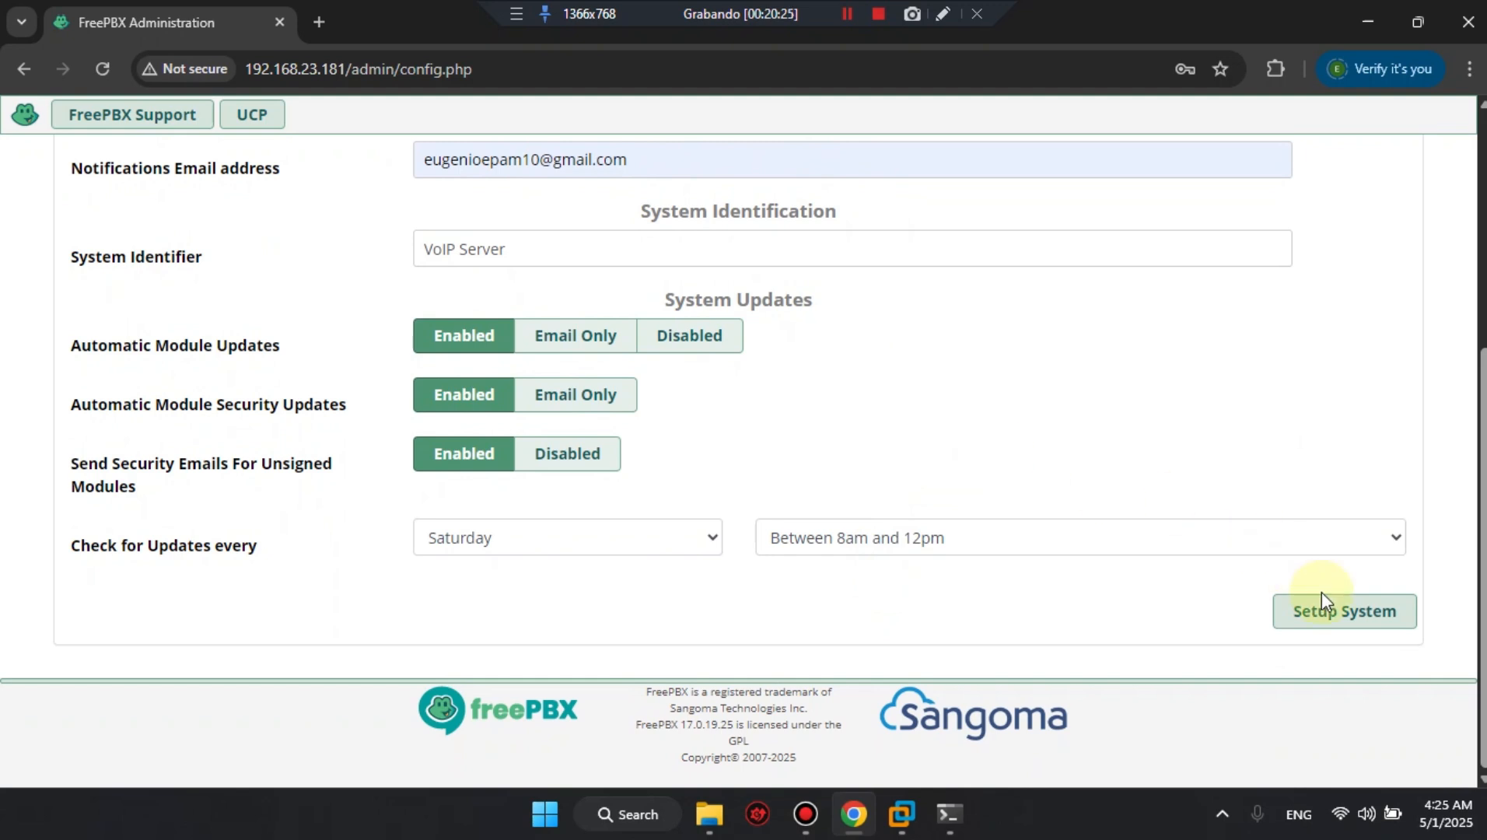
{"action": "left_click", "coordinate": [1352, 615]}
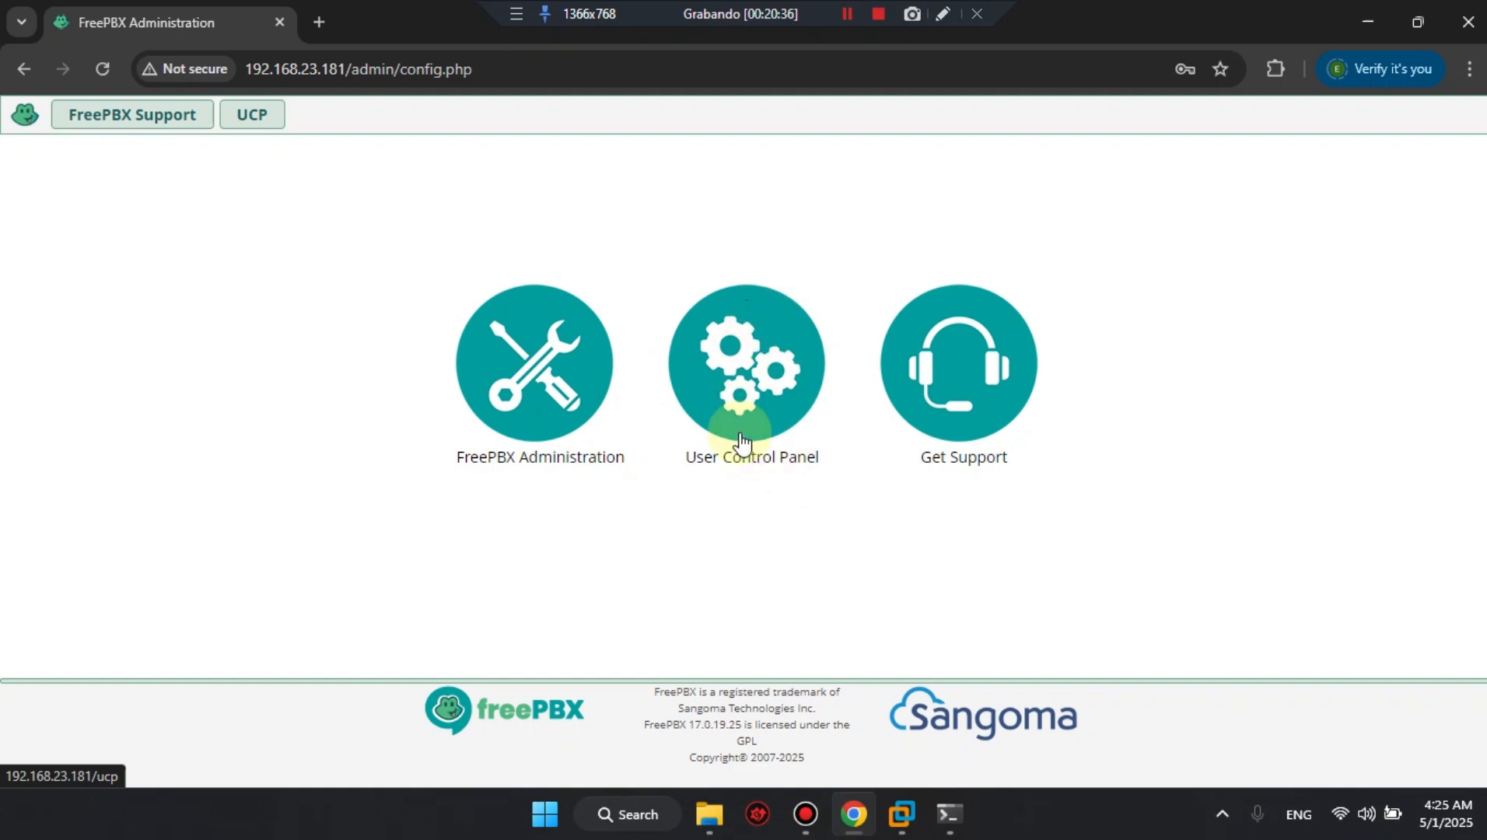
Log in to FreePBX Administration as admin with the account password.
{"action": "left_click", "coordinate": [532, 424]}
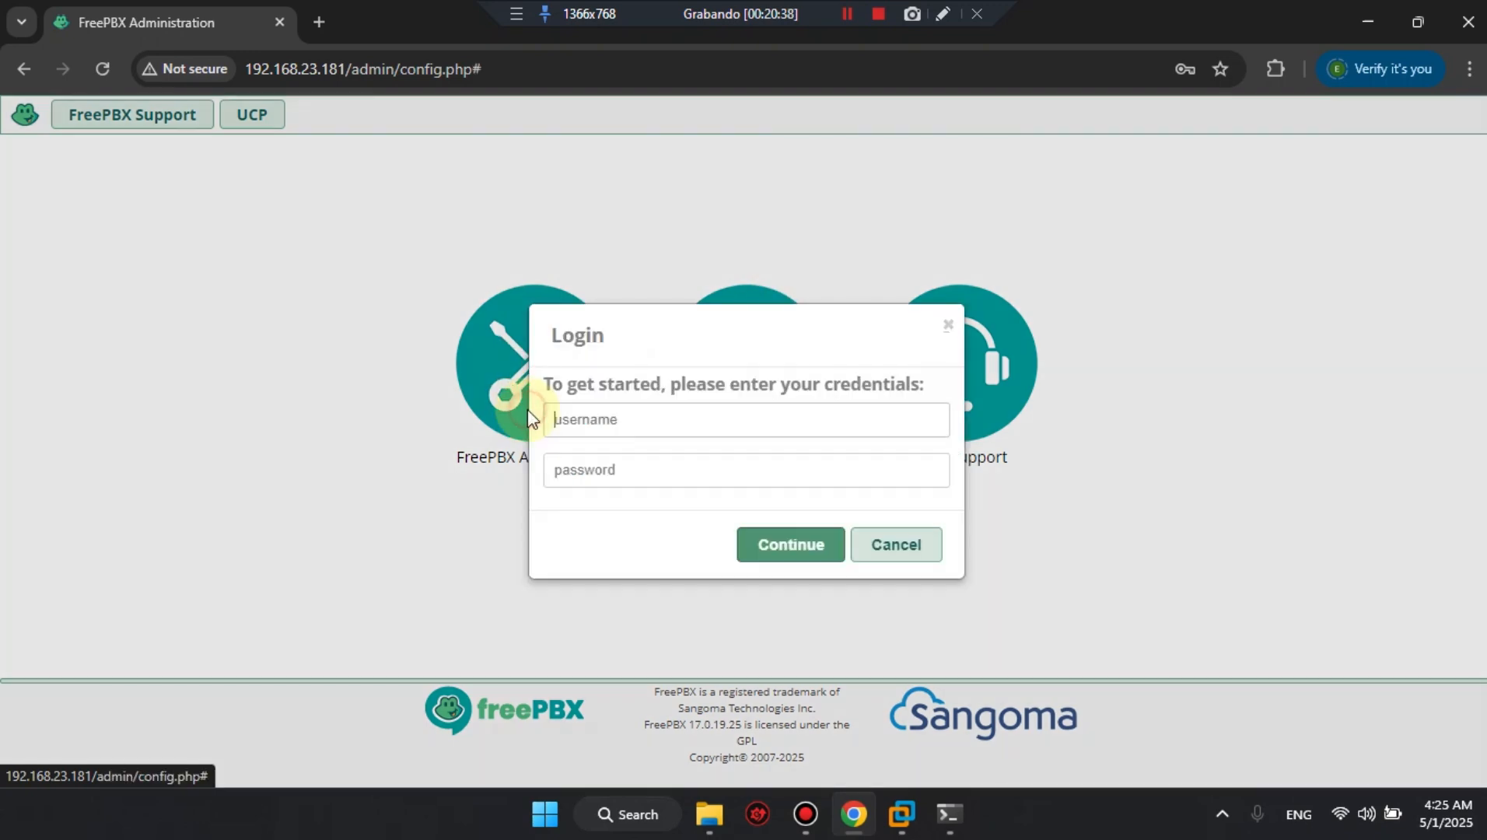
{"action": "left_click", "coordinate": [598, 433]}
{"action": "type", "text": "admin"}
{"action": "key", "text": "Tab"}
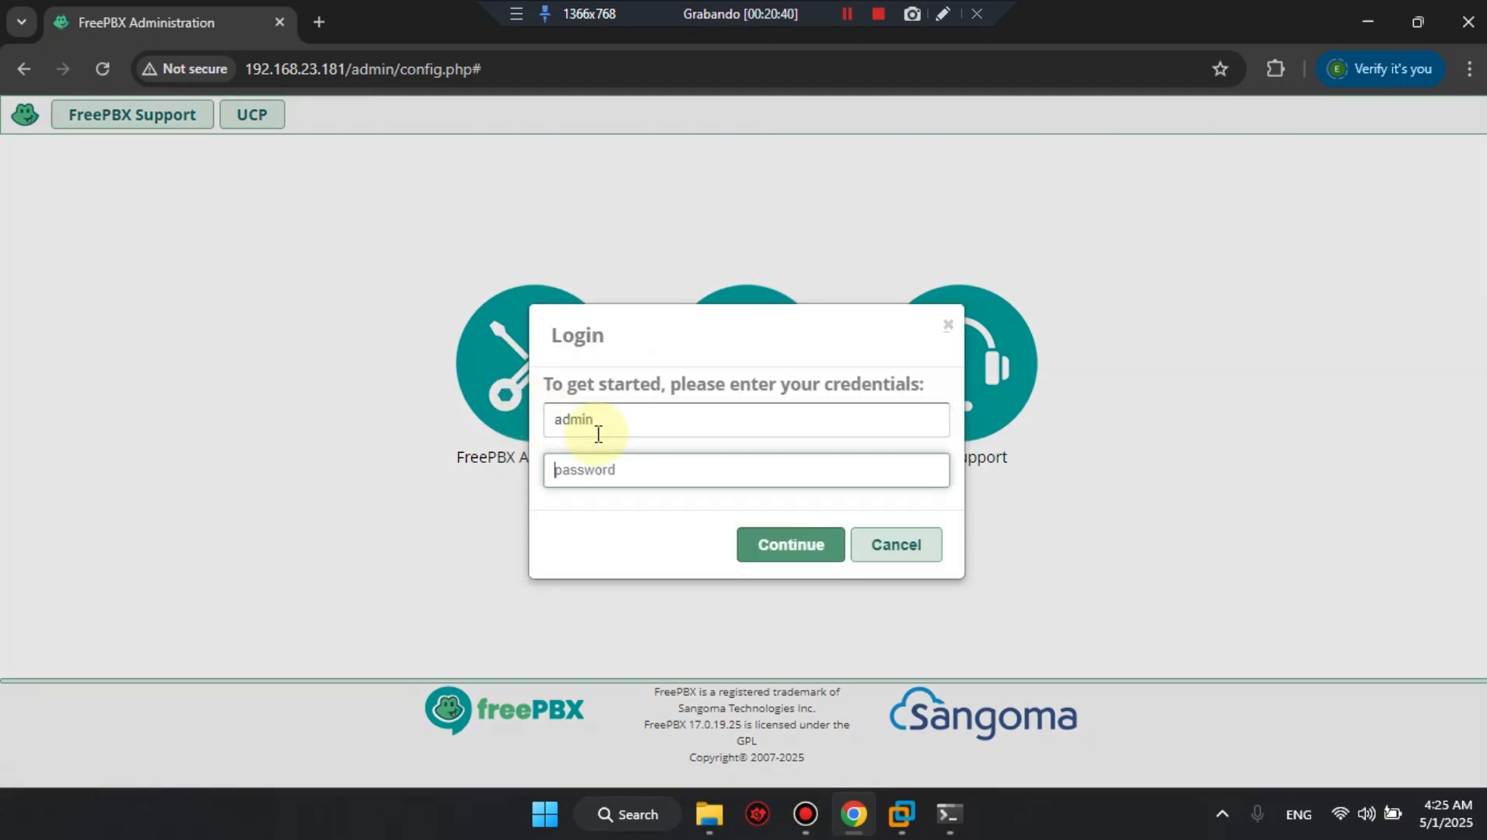
{"action": "type", "text": "••••••"}
{"action": "left_click", "coordinate": [777, 544]}
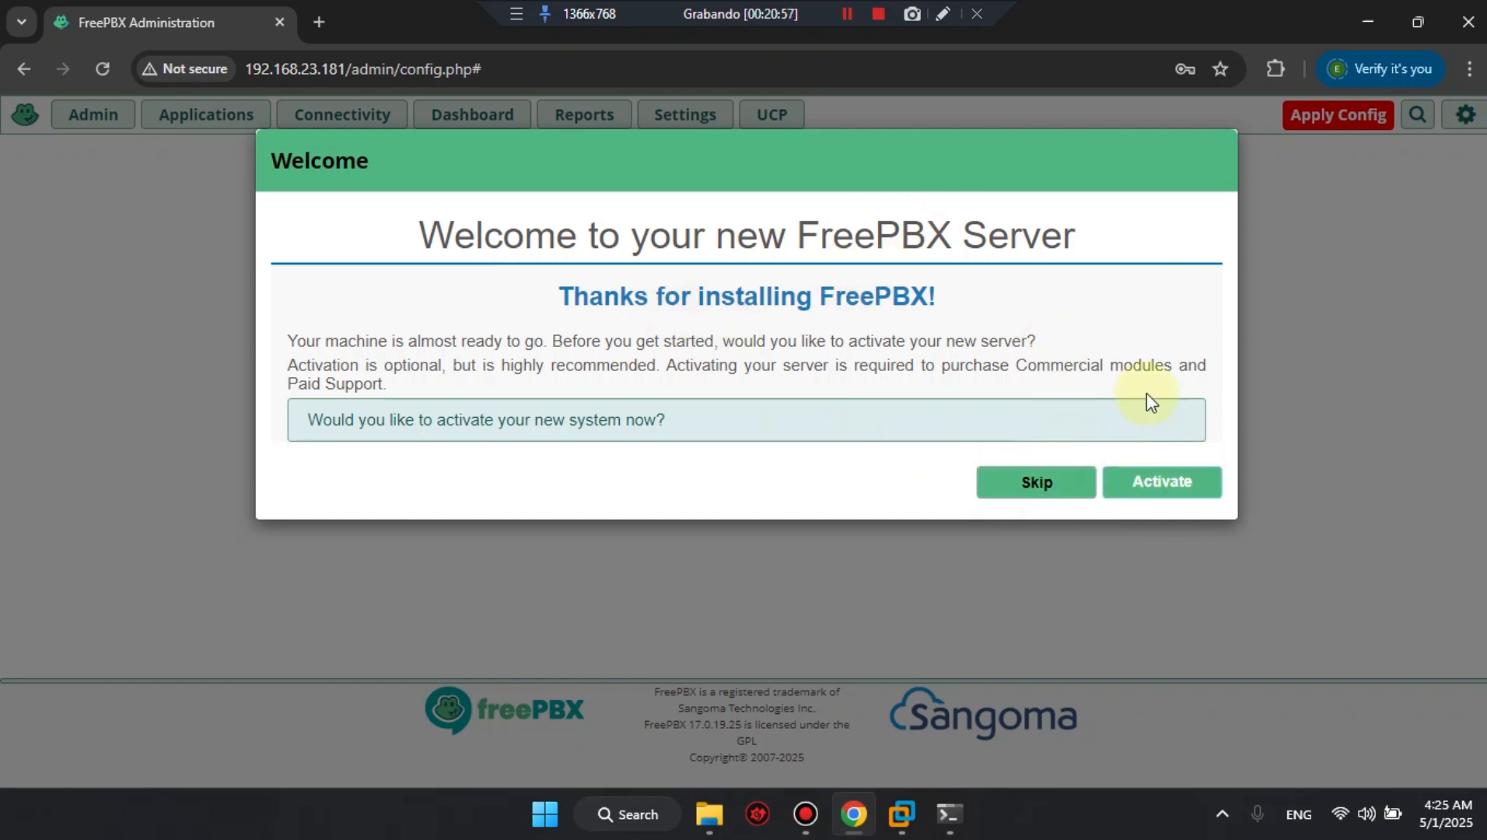
Skip the server activation and all the promotional offers, from PBXact Cloud through the reseller program.
{"action": "left_click", "coordinate": [1038, 484]}
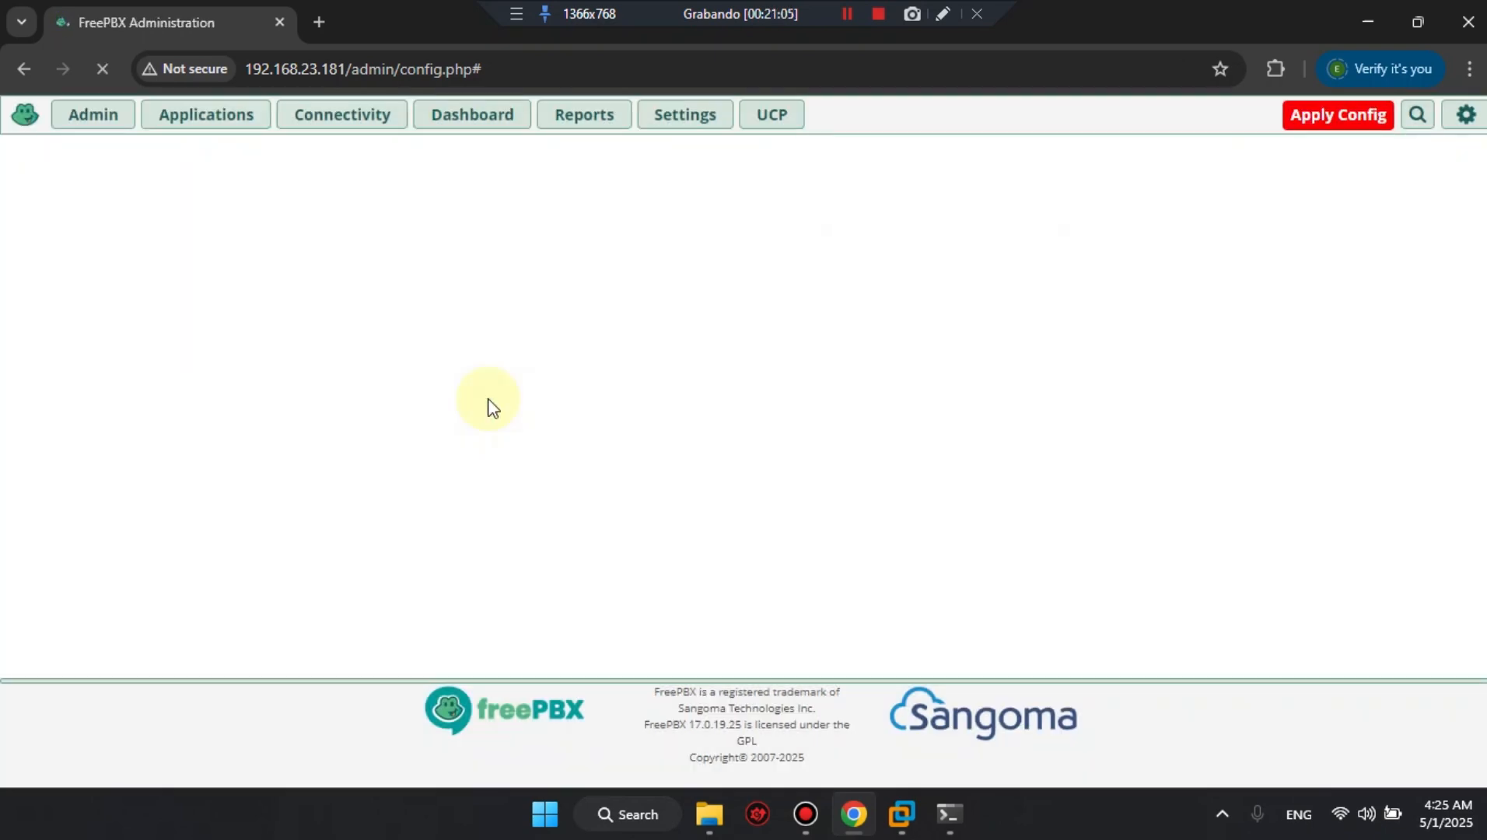
{"action": "scroll", "coordinate": [680, 480], "scroll_direction": "down", "scroll_amount": 3}
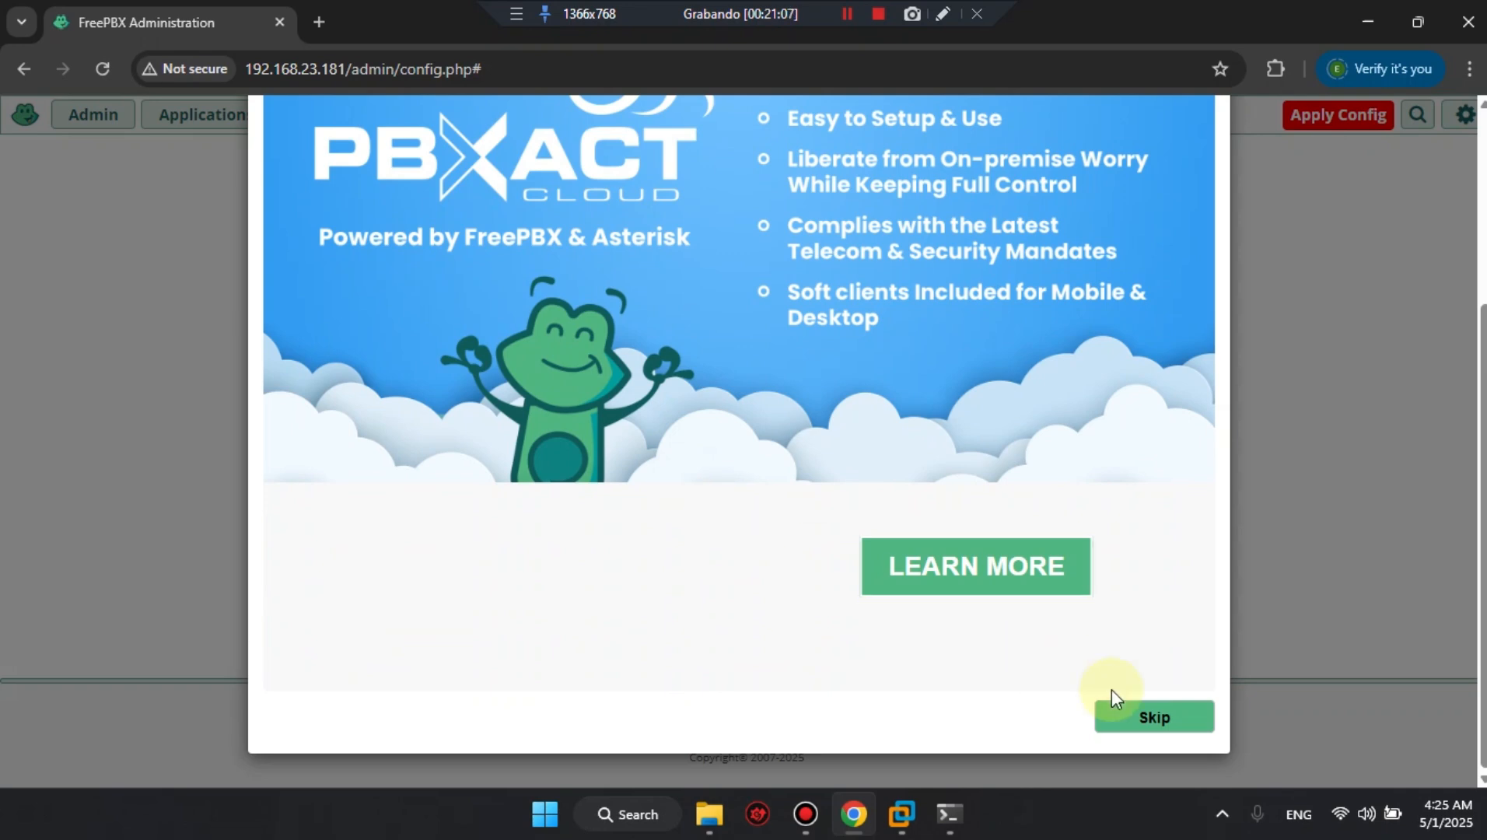
{"action": "left_click", "coordinate": [1157, 716]}
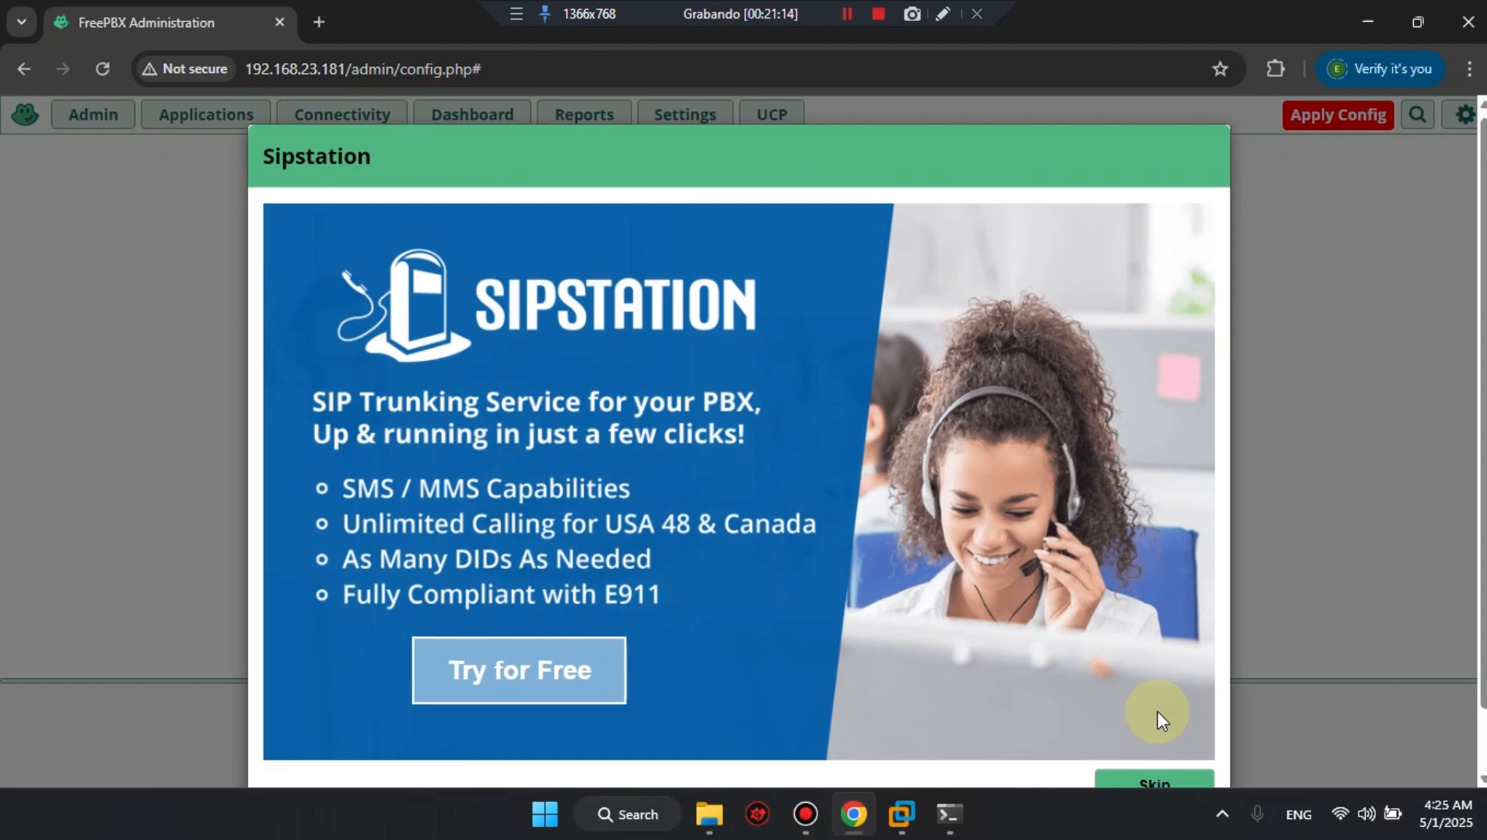
{"action": "scroll", "coordinate": [1157, 711], "scroll_direction": "down", "scroll_amount": 1}
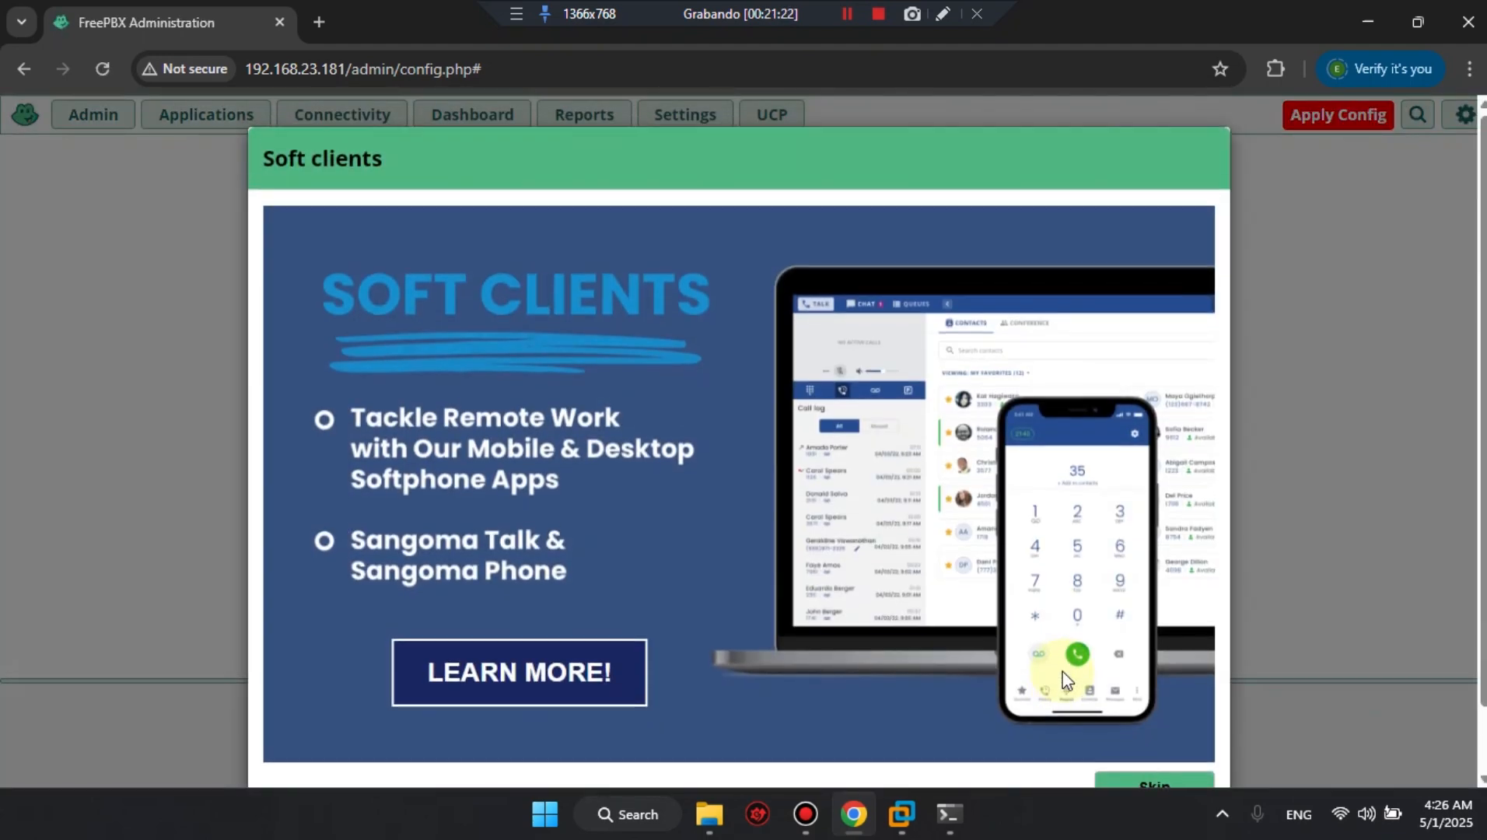
{"action": "scroll", "coordinate": [1063, 672], "scroll_direction": "down", "scroll_amount": 1}
{"action": "left_click", "coordinate": [1155, 710]}
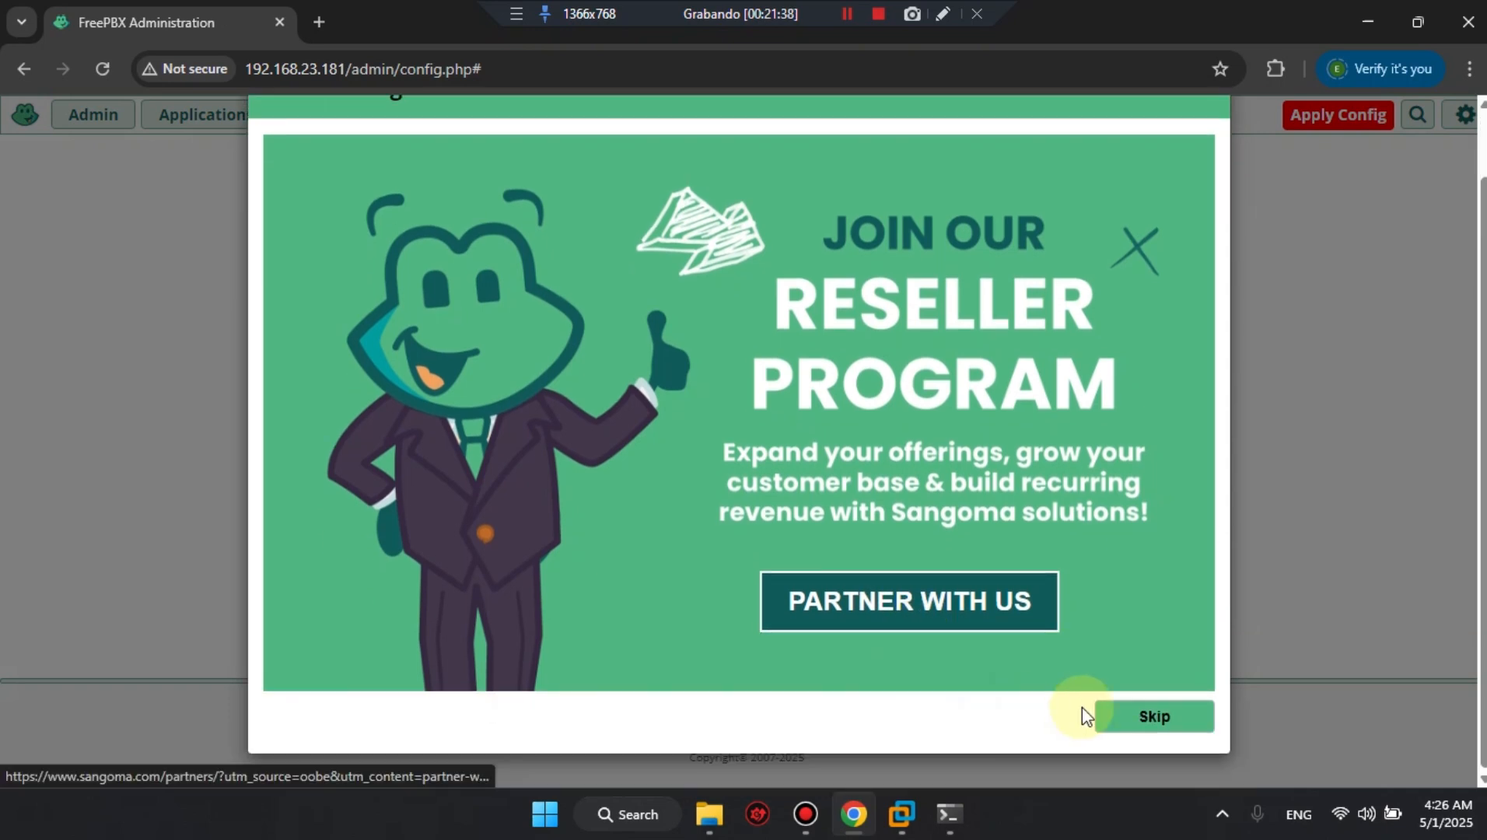
{"action": "left_click", "coordinate": [1132, 719]}
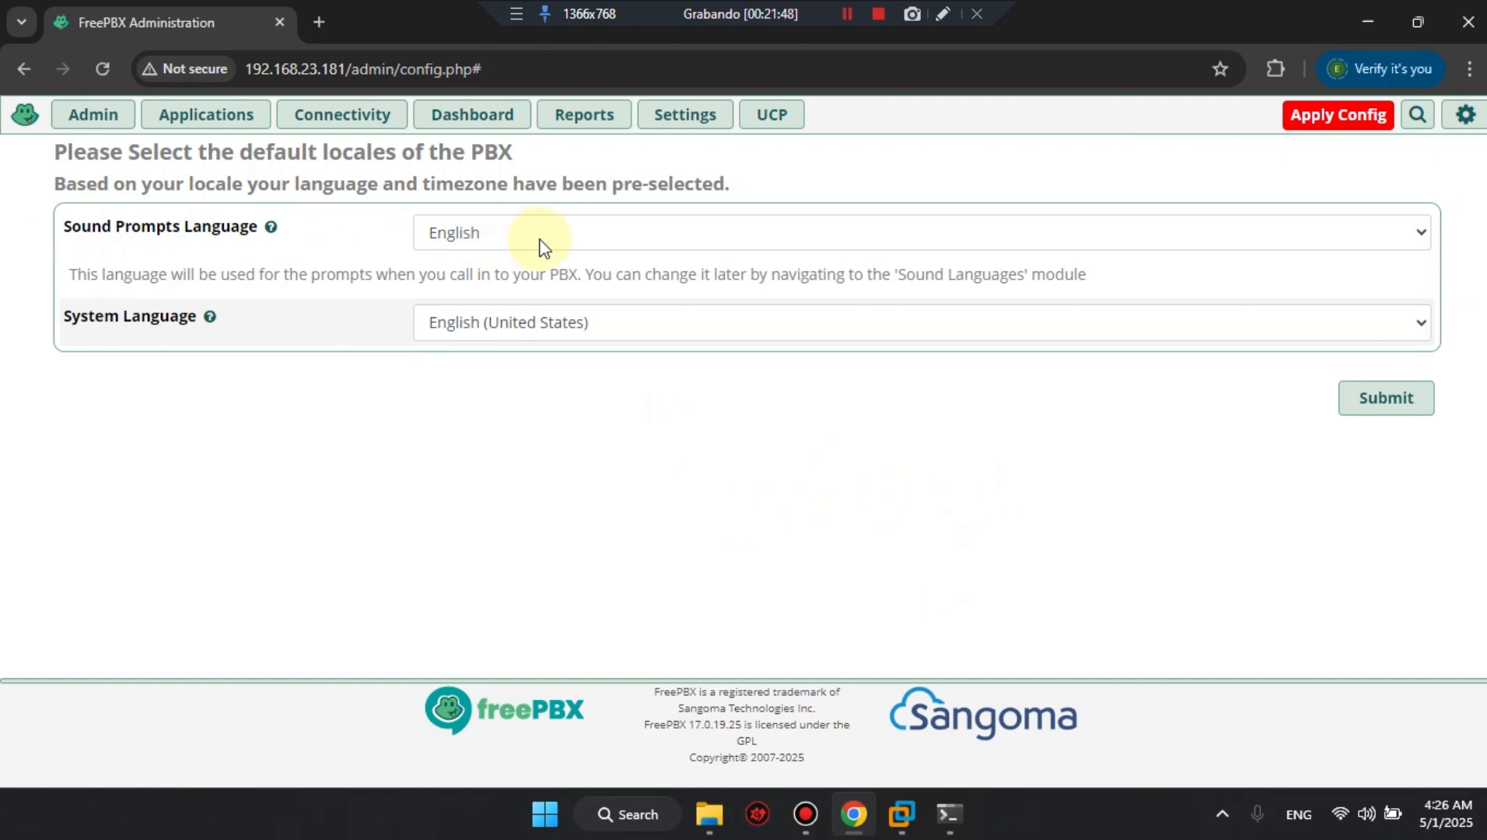
Set the sound prompts language to French and the system language to French (France), and submit the locales.
{"action": "left_click", "coordinate": [639, 238]}
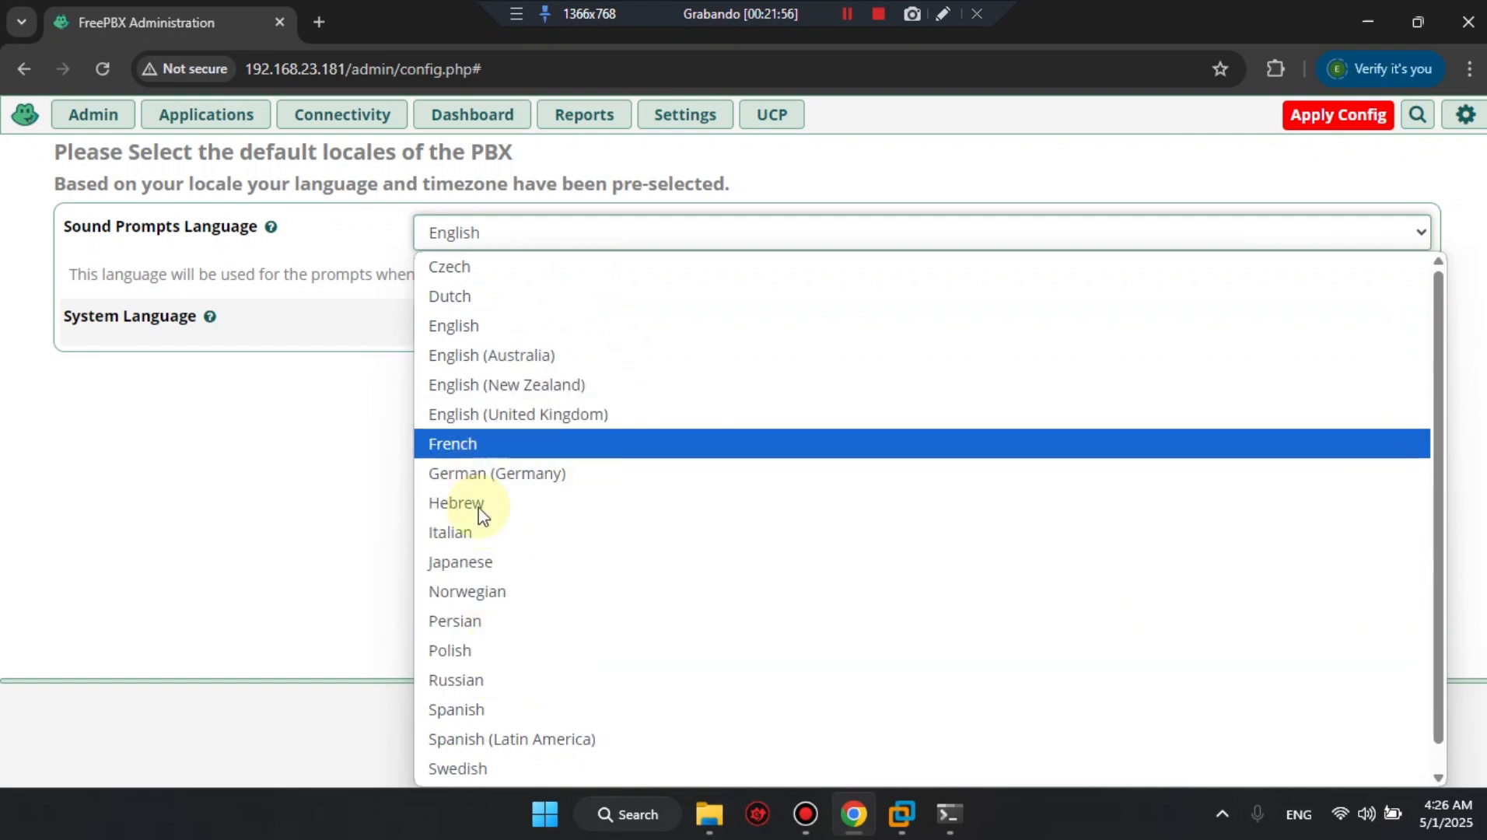
{"action": "left_click", "coordinate": [459, 443]}
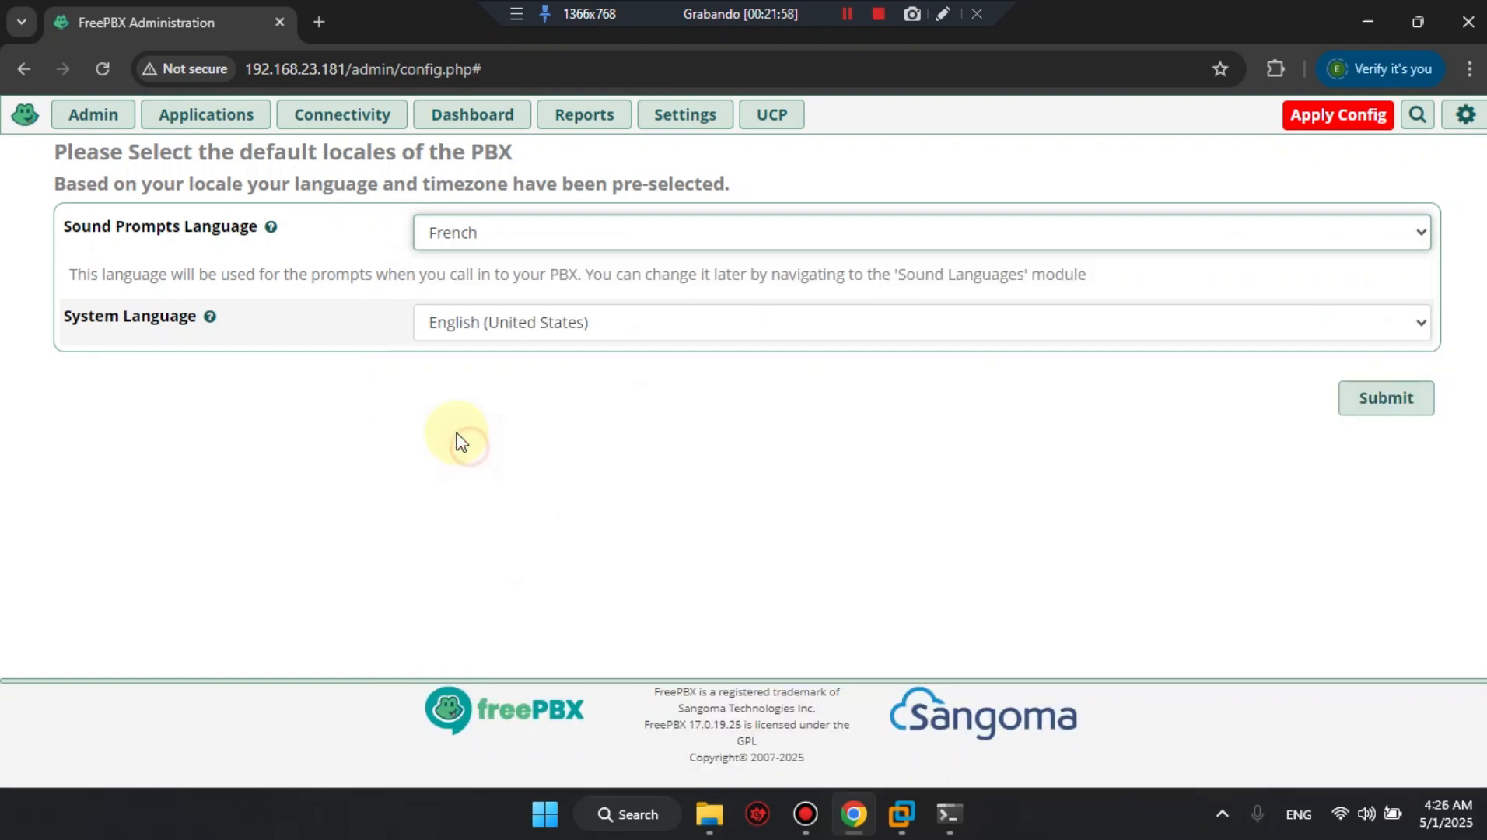
{"action": "left_click", "coordinate": [514, 282]}
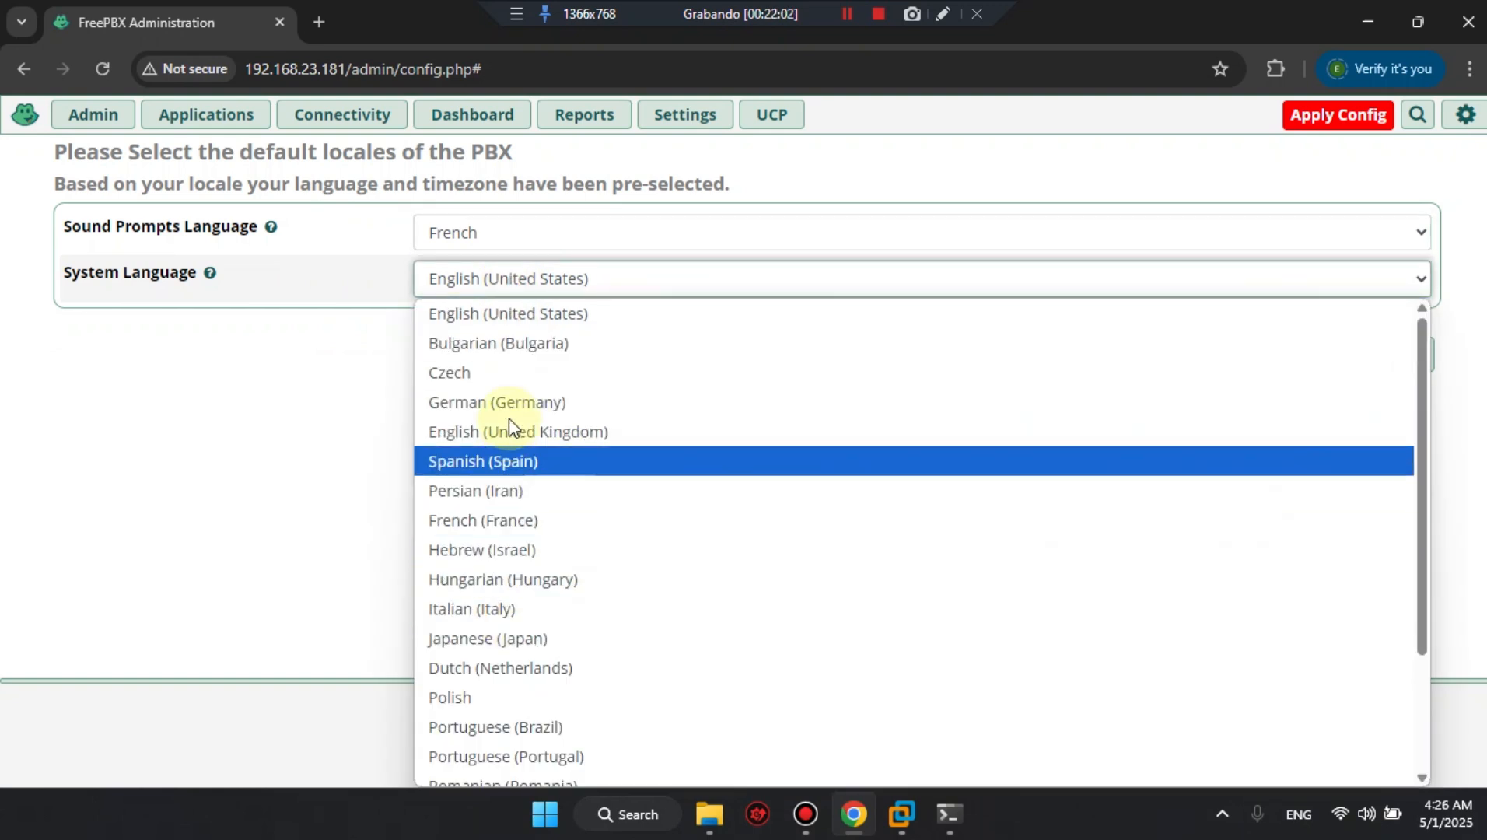
{"action": "left_click", "coordinate": [507, 520]}
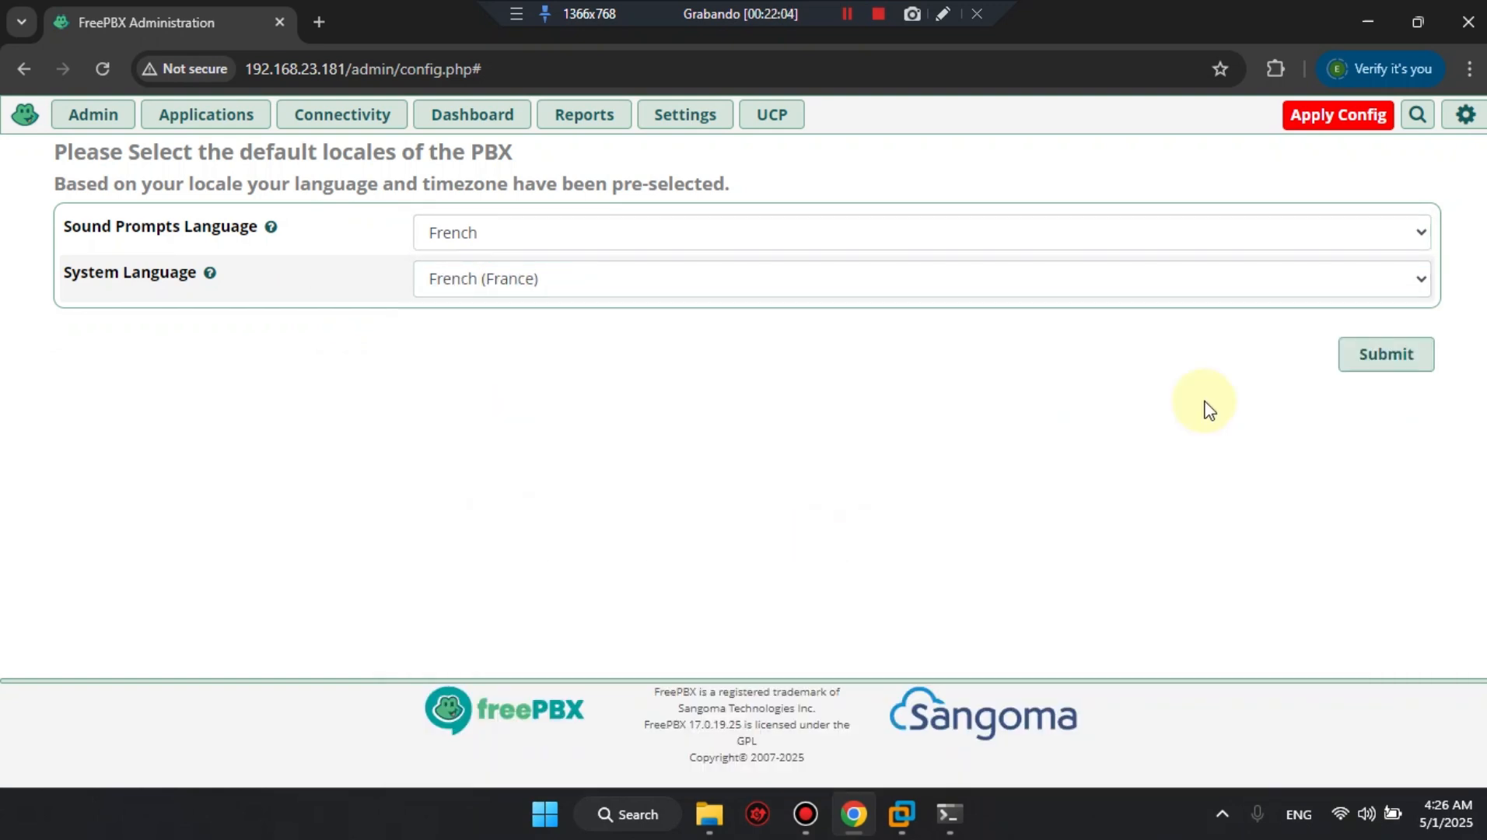
{"action": "left_click", "coordinate": [1381, 357]}
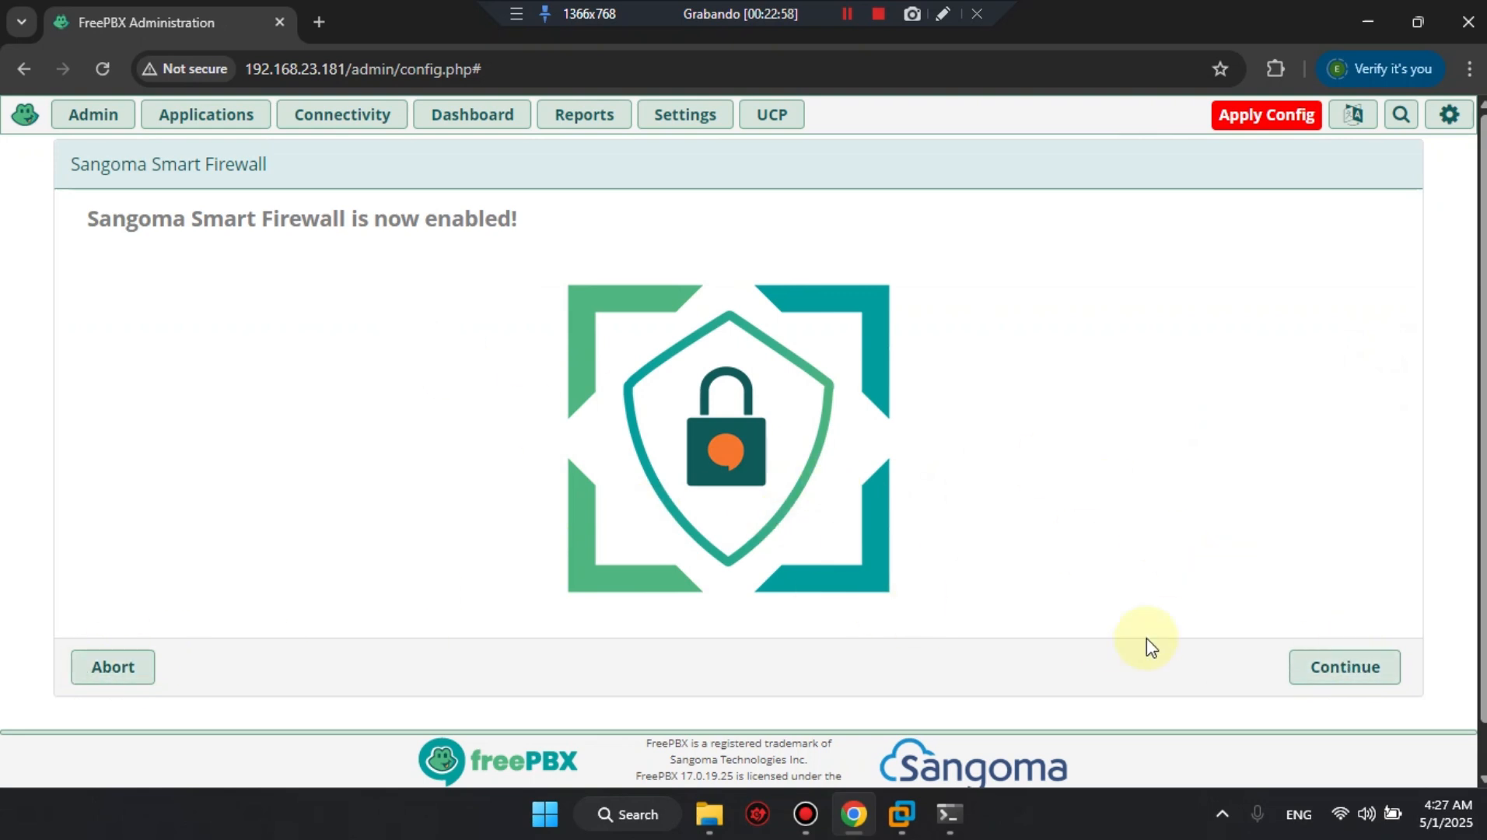
Abort the Sangoma Smart Firewall wizard and dismiss the SIPStation free trial offer to reach the dashboard.
{"action": "left_click", "coordinate": [117, 685]}
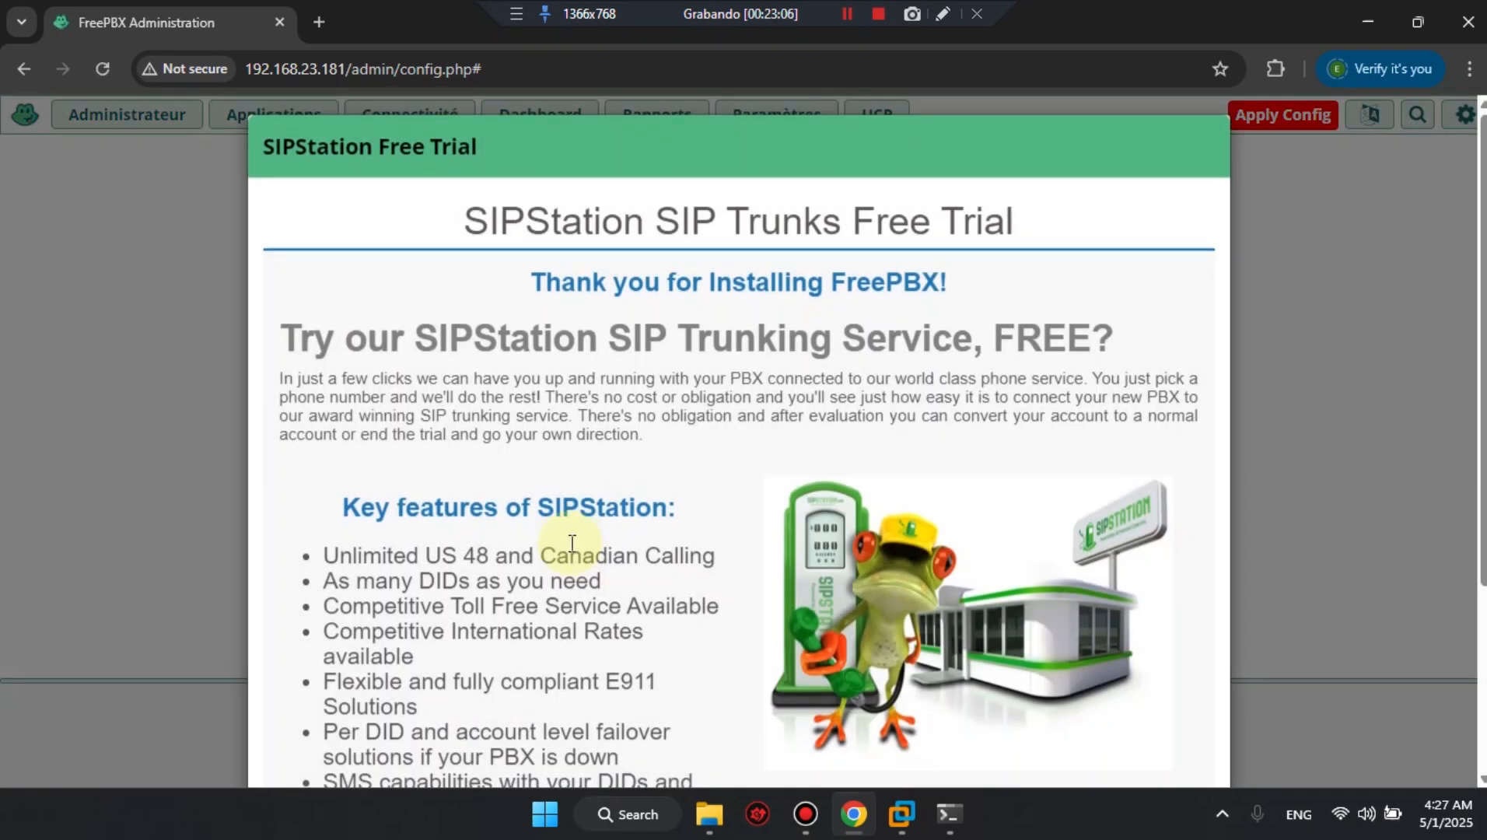
{"action": "scroll", "coordinate": [912, 565], "scroll_direction": "down", "scroll_amount": 3}
{"action": "left_click", "coordinate": [1020, 713]}
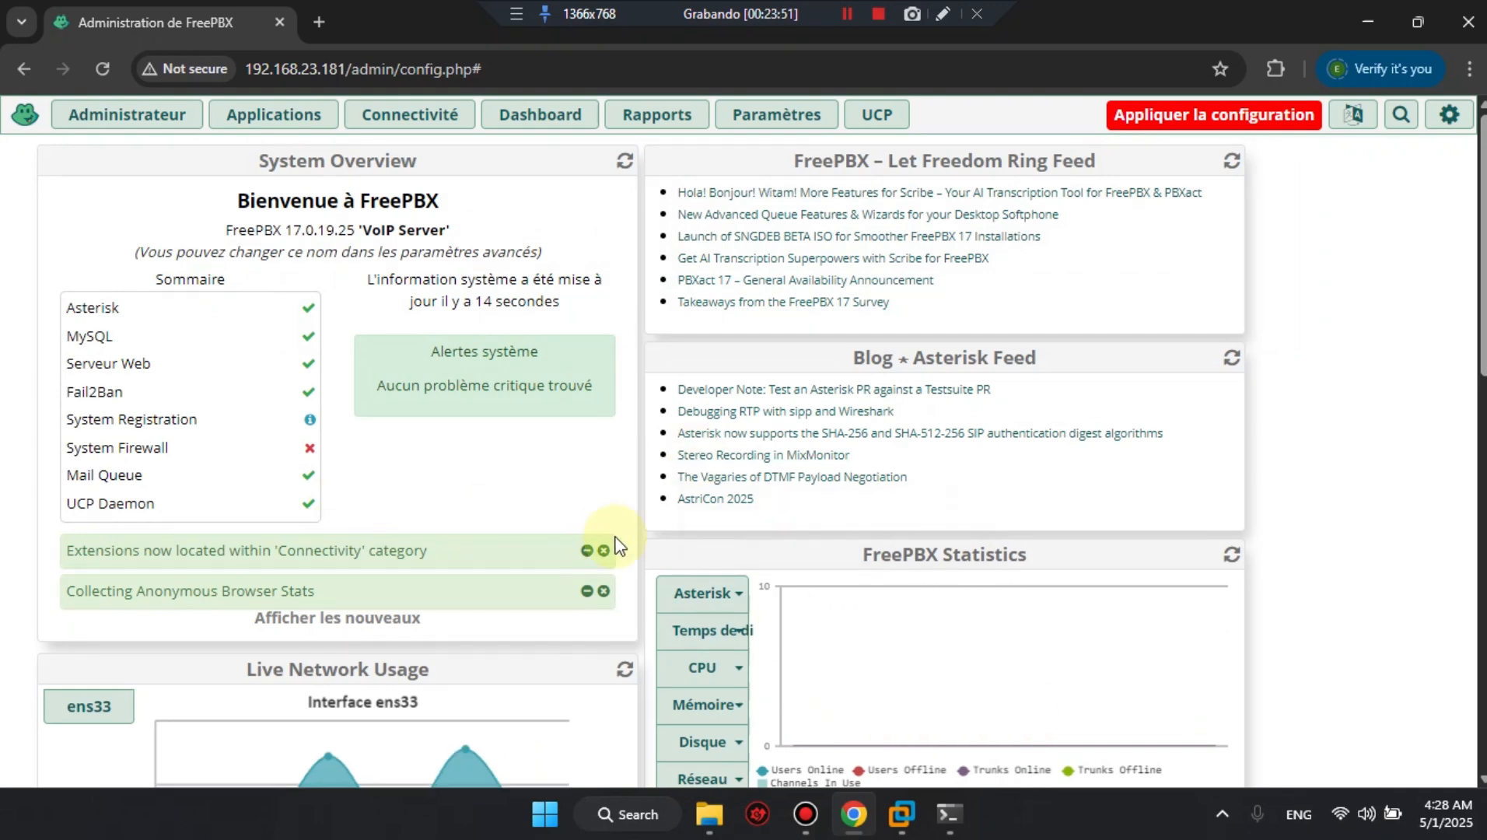
{"action": "scroll", "coordinate": [615, 545], "scroll_direction": "down", "scroll_amount": 10}
{"action": "scroll", "coordinate": [614, 544], "scroll_direction": "up", "scroll_amount": 10}
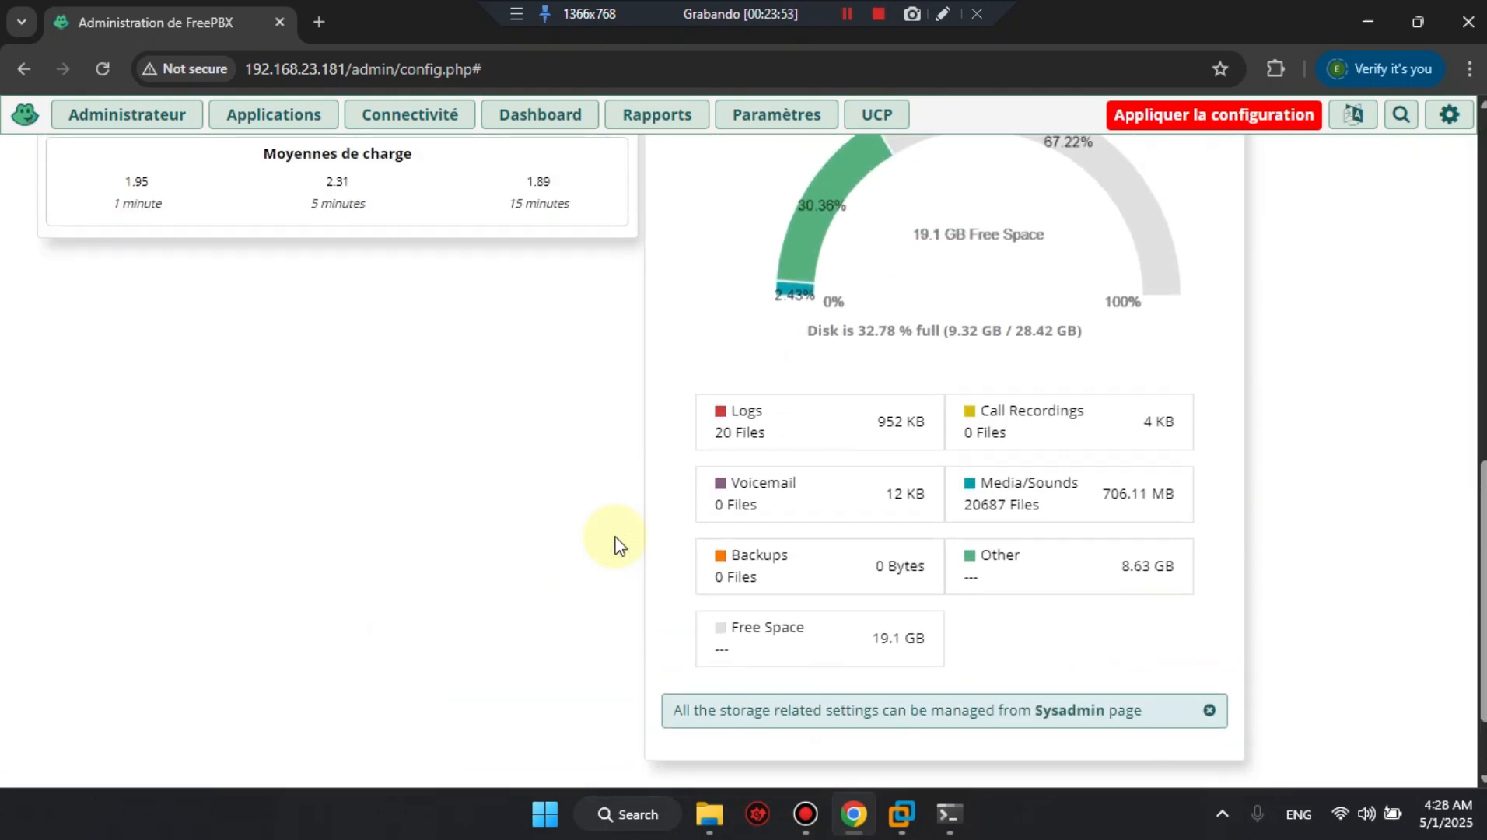
{"action": "scroll", "coordinate": [614, 545], "scroll_direction": "down", "scroll_amount": 5}
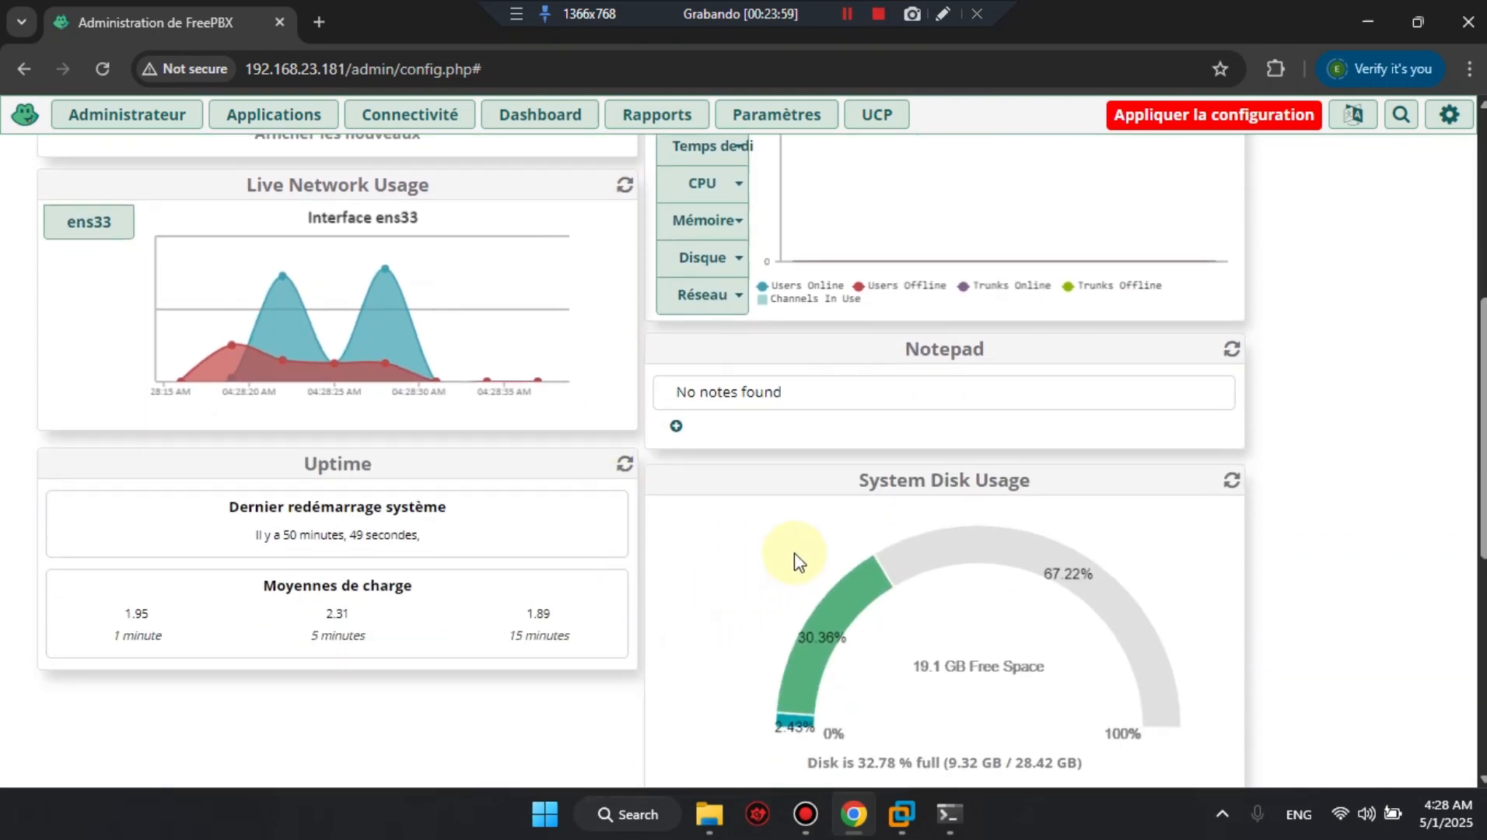
{"action": "scroll", "coordinate": [675, 538], "scroll_direction": "up", "scroll_amount": 5}
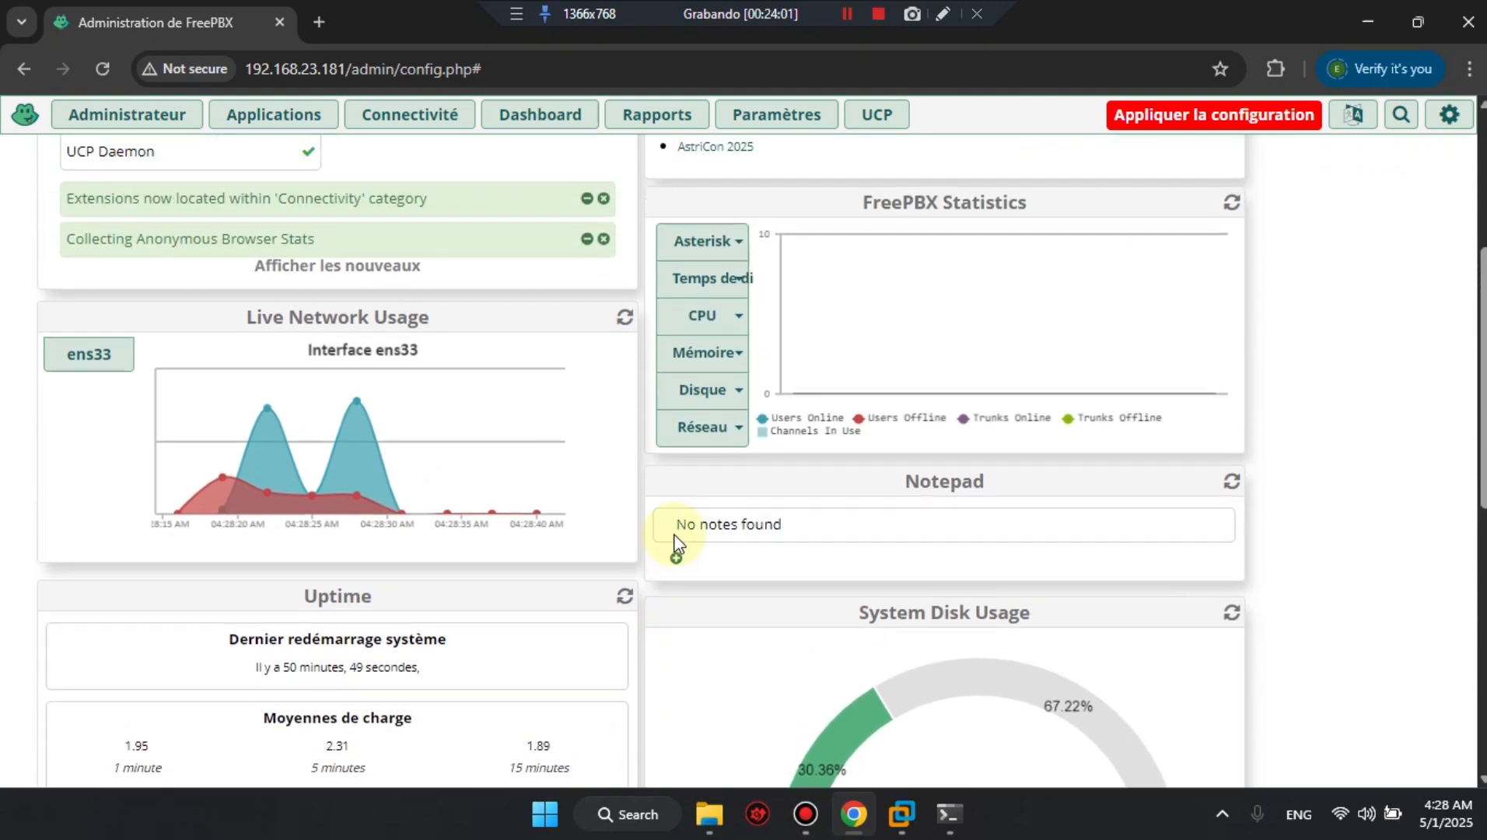